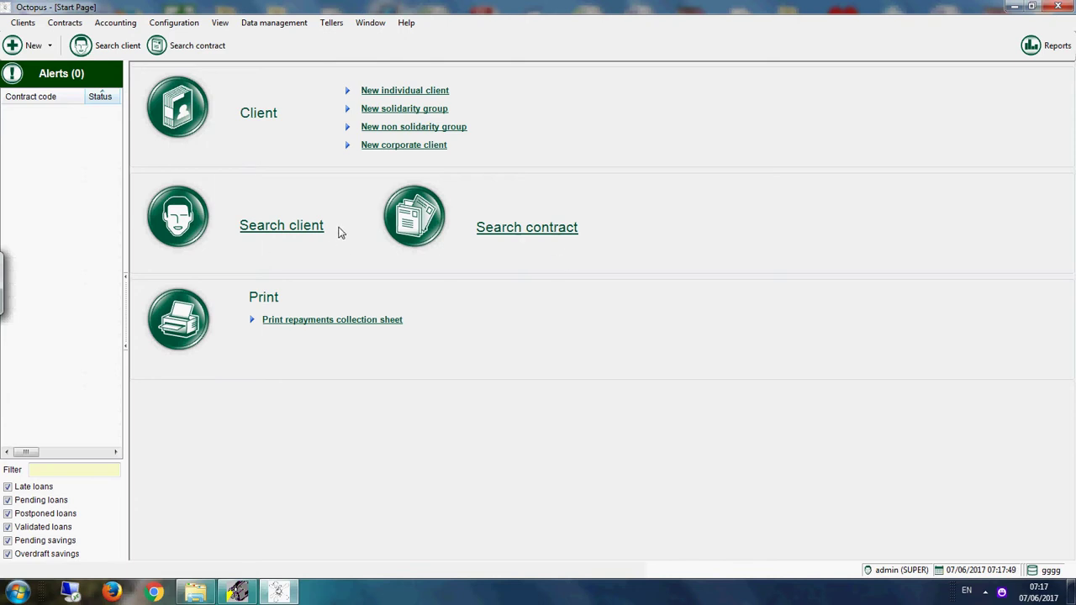
Open the client search and try to find the client by passport number
{"action": "left_click", "coordinate": [286, 227]}
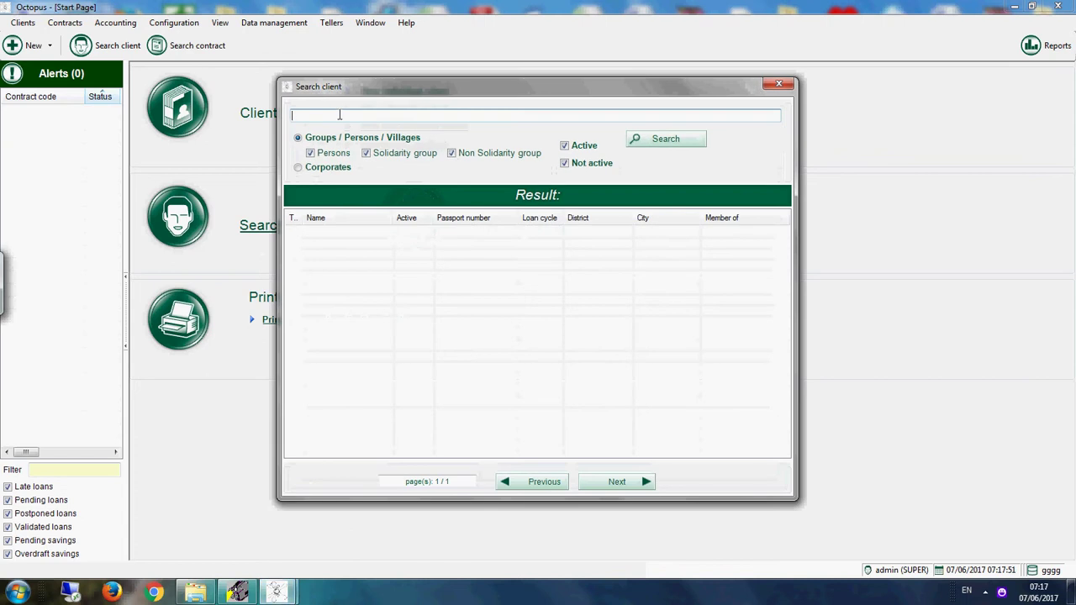
{"action": "right_click", "coordinate": [341, 118]}
{"action": "left_click", "coordinate": [365, 170]}
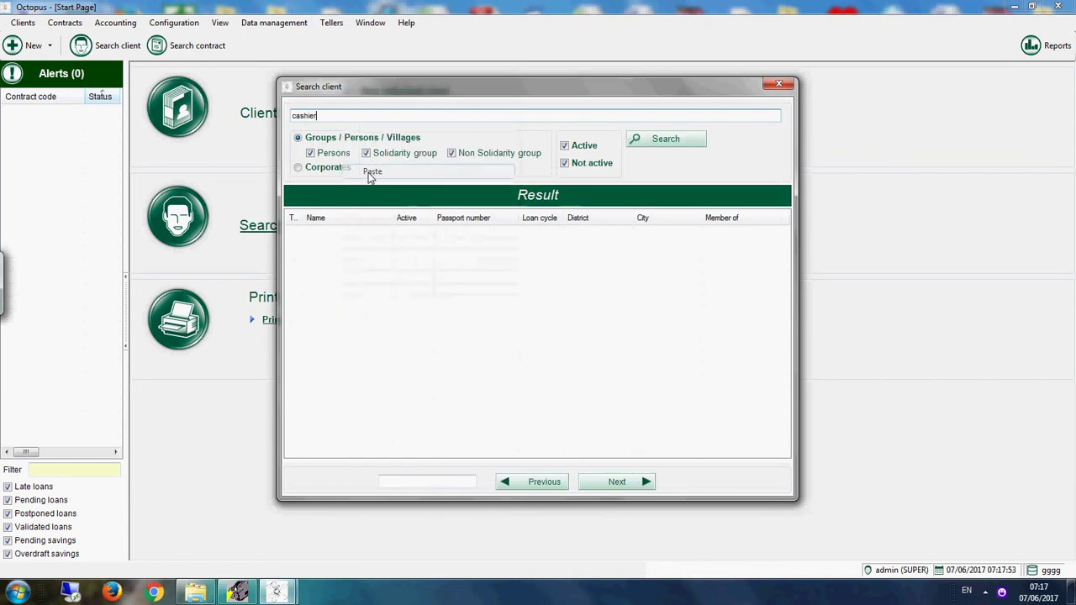
{"action": "double_click", "coordinate": [327, 115]}
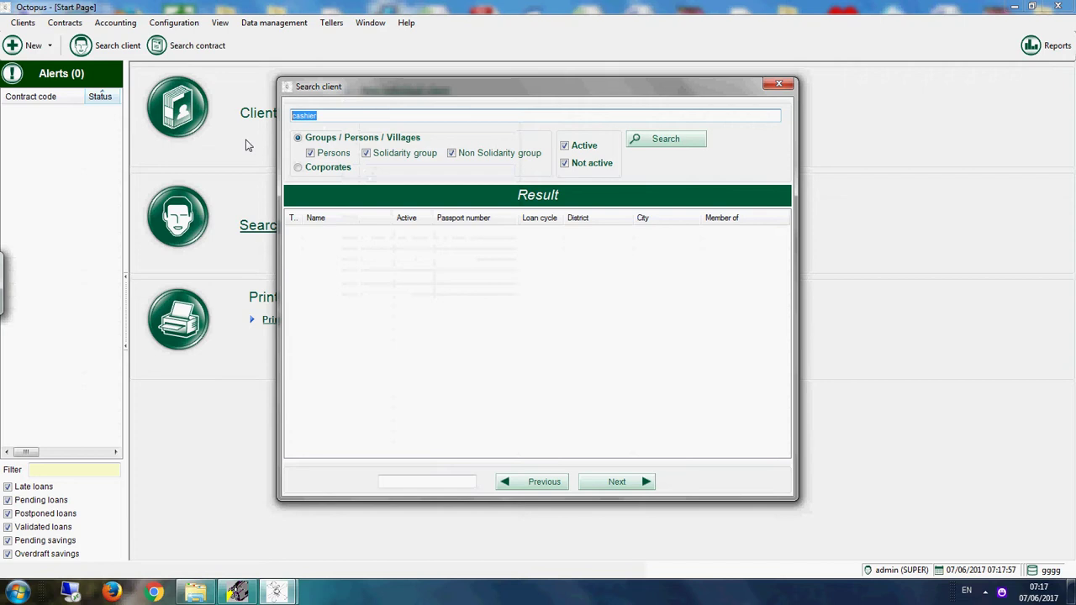
{"action": "type", "text": "9000"}
{"action": "key", "text": "Return"}
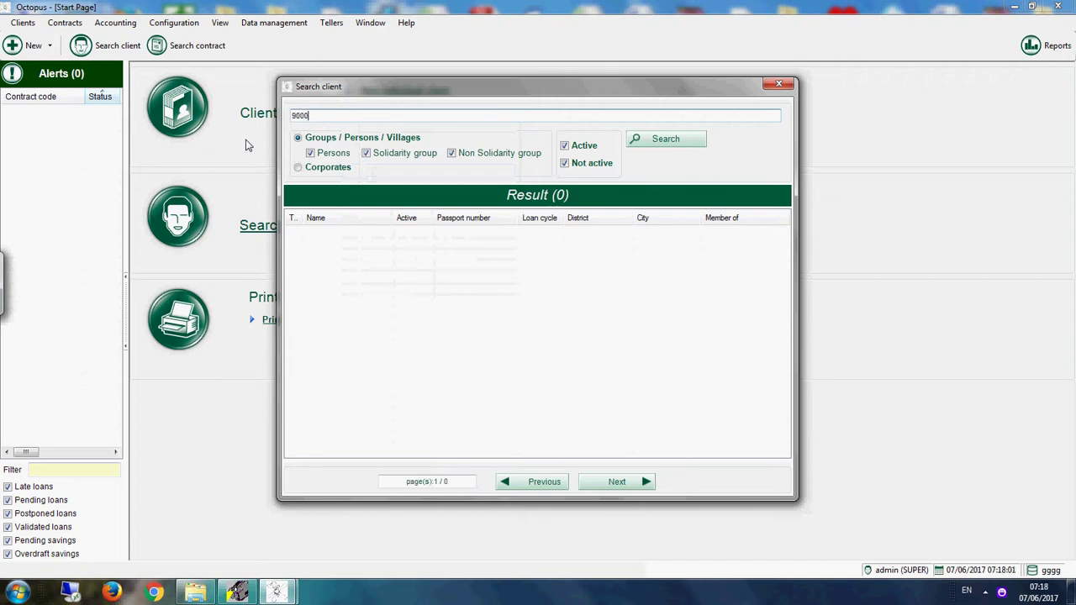
{"action": "key", "text": "BackSpace"}
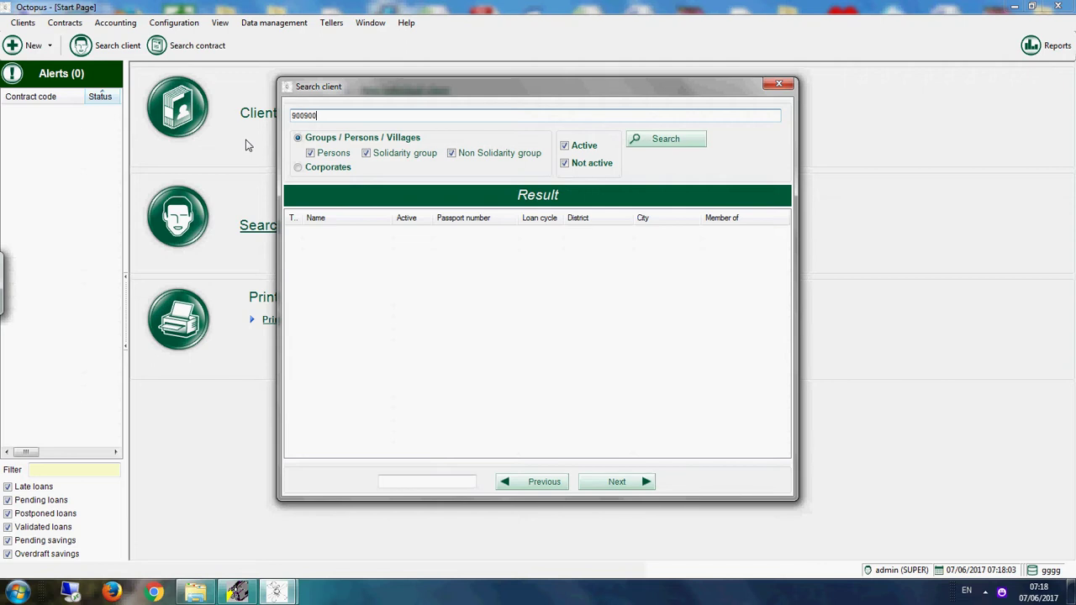
{"action": "key", "text": "Return"}
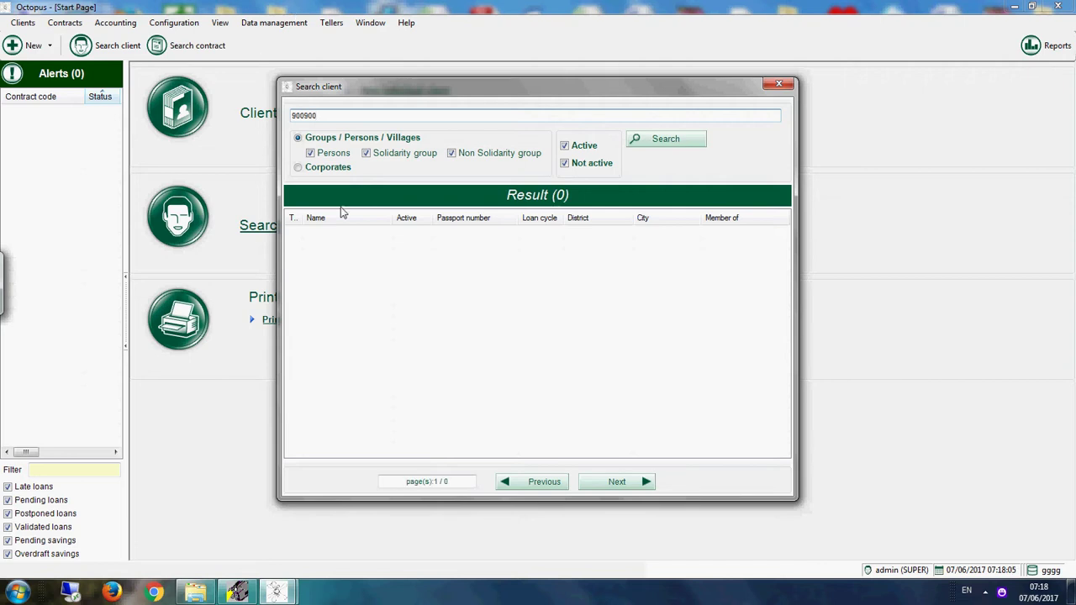
List all clients with an empty search term and sort the results by passport number
{"action": "left_click_drag", "start_coordinate": [319, 116], "coordinate": [208, 112]}
{"action": "key", "text": "BackSpace"}
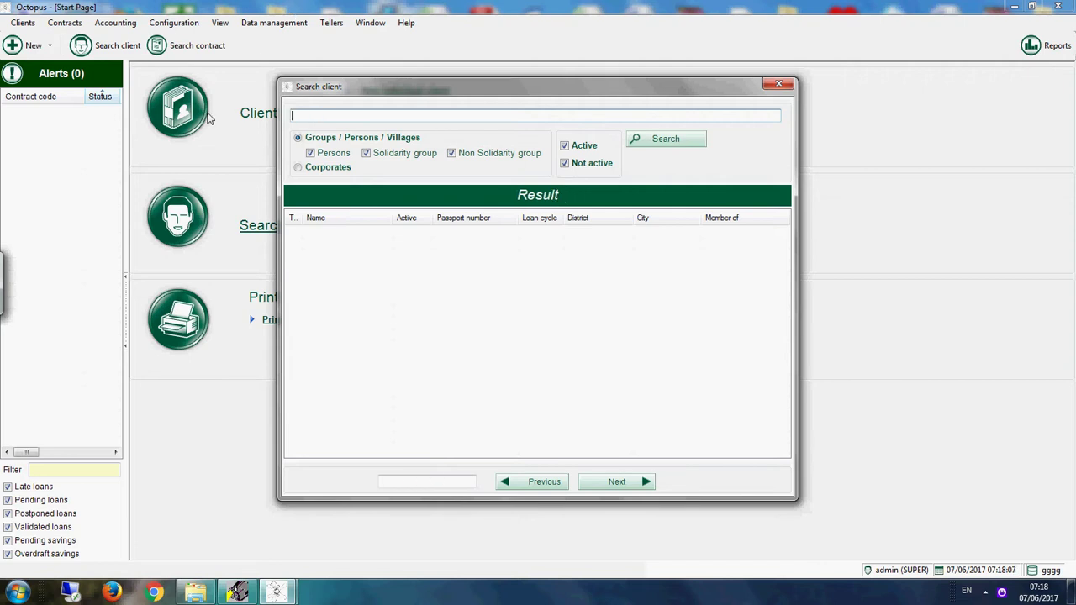
{"action": "left_click", "coordinate": [655, 139]}
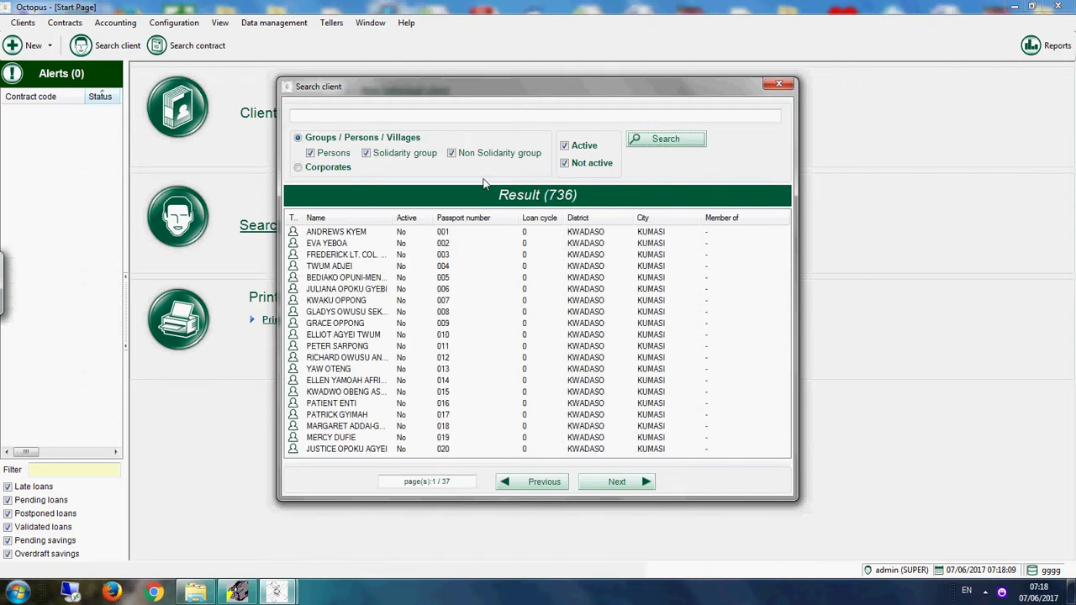
{"action": "left_click", "coordinate": [485, 218]}
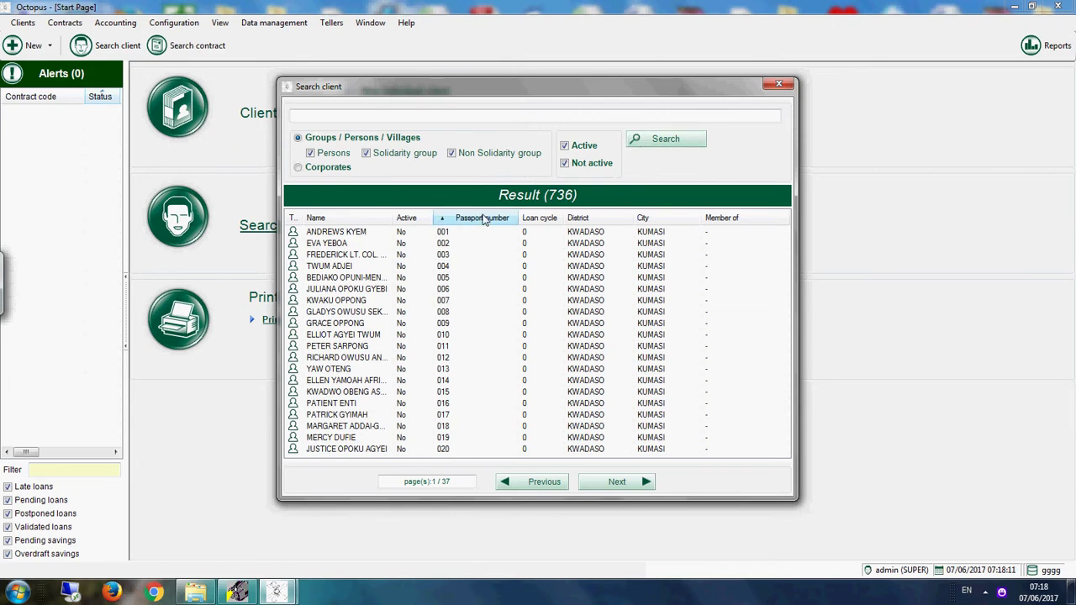
Look through the client list up to its last page for the client's passport number, then close the search
{"action": "left_click", "coordinate": [619, 485]}
{"action": "left_click", "coordinate": [618, 484]}
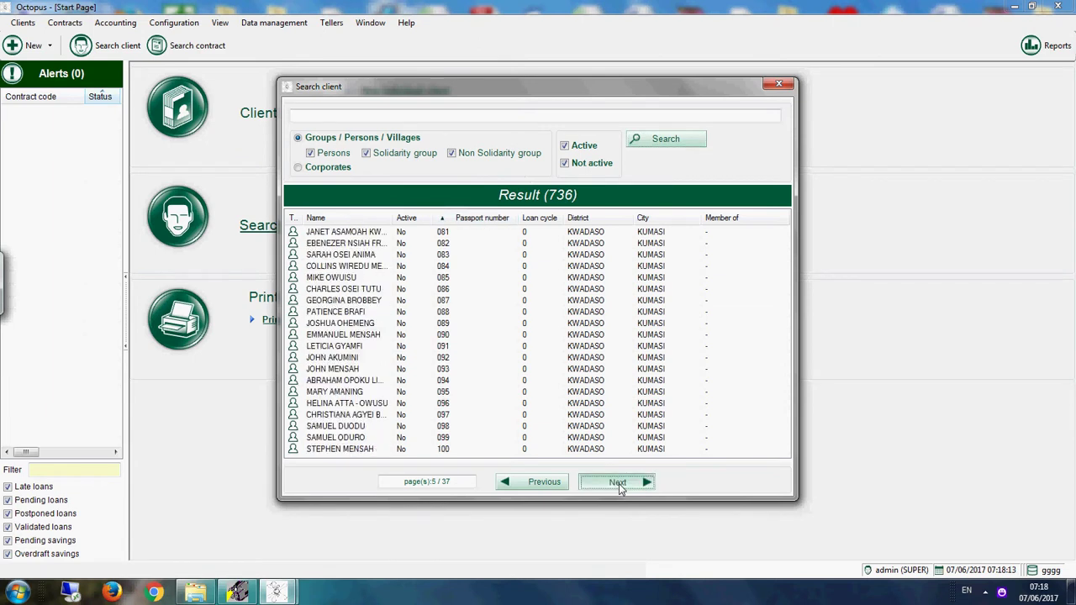
{"action": "left_click", "coordinate": [618, 483]}
{"action": "left_click", "coordinate": [618, 483]}
{"action": "left_click", "coordinate": [617, 482]}
{"action": "left_click", "coordinate": [618, 483]}
{"action": "left_click", "coordinate": [618, 482]}
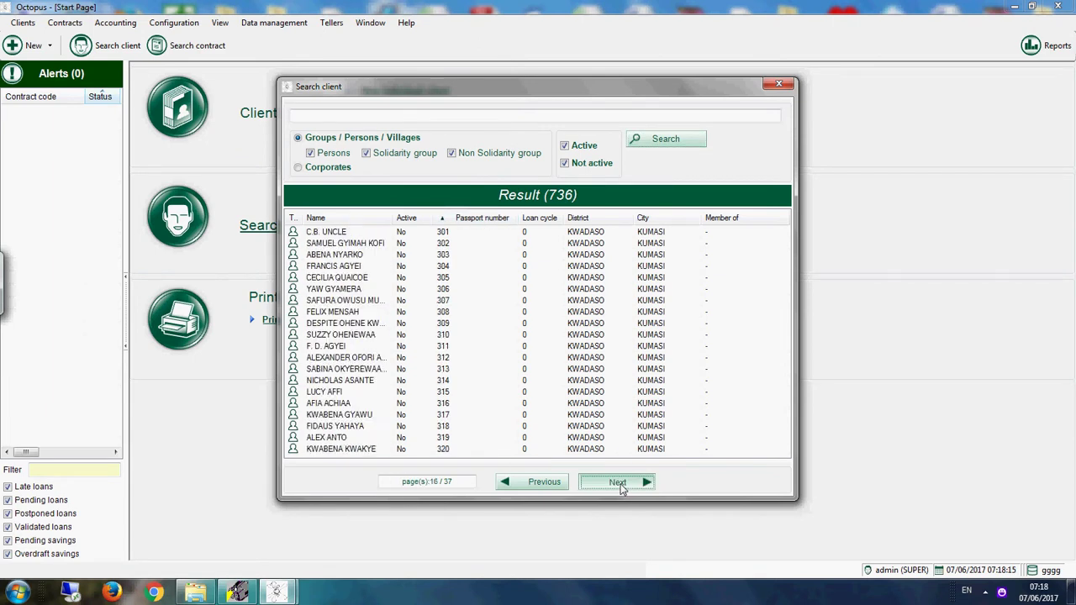
{"action": "left_click", "coordinate": [618, 483]}
{"action": "left_click", "coordinate": [618, 484]}
{"action": "left_click", "coordinate": [619, 485]}
{"action": "left_click", "coordinate": [621, 486]}
{"action": "left_click", "coordinate": [622, 487]}
{"action": "left_click", "coordinate": [622, 488]}
{"action": "left_click", "coordinate": [622, 488]}
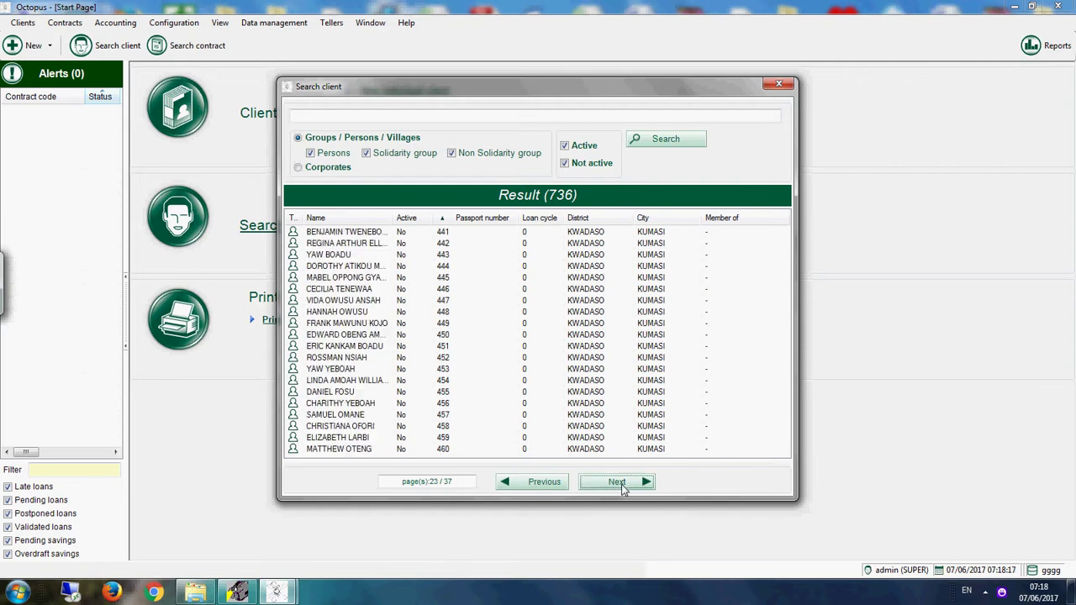
{"action": "left_click", "coordinate": [622, 488]}
{"action": "left_click", "coordinate": [622, 488]}
{"action": "left_click", "coordinate": [622, 488]}
{"action": "left_click", "coordinate": [622, 488]}
{"action": "left_click", "coordinate": [622, 488]}
{"action": "left_click", "coordinate": [622, 488]}
{"action": "left_click", "coordinate": [622, 488]}
{"action": "left_click", "coordinate": [623, 488]}
{"action": "left_click", "coordinate": [623, 487]}
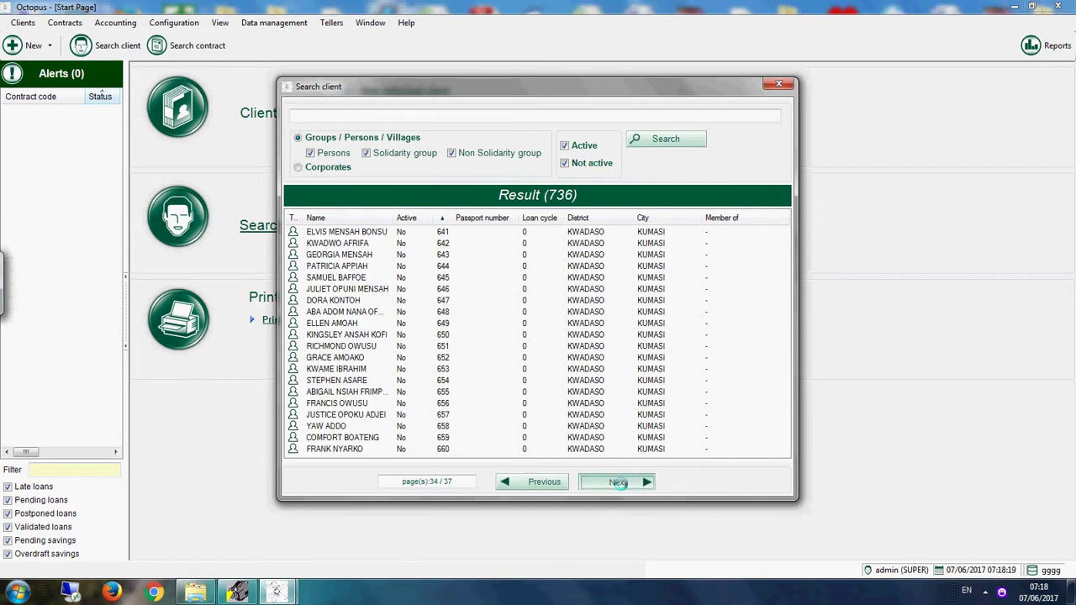
{"action": "left_click", "coordinate": [621, 487]}
{"action": "left_click", "coordinate": [621, 487]}
{"action": "left_click", "coordinate": [619, 486]}
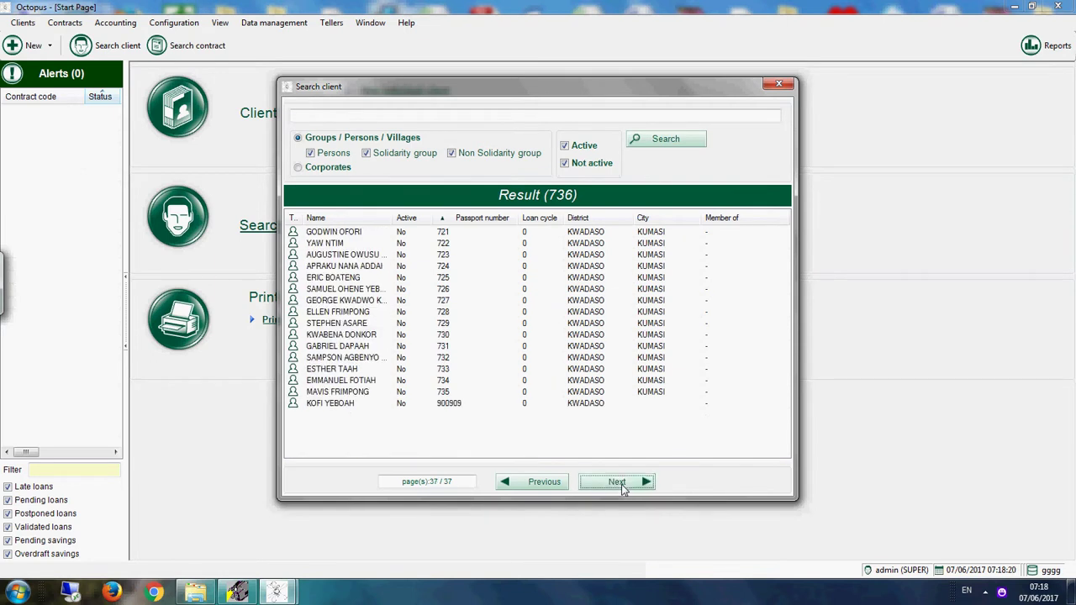
{"action": "left_click", "coordinate": [463, 406]}
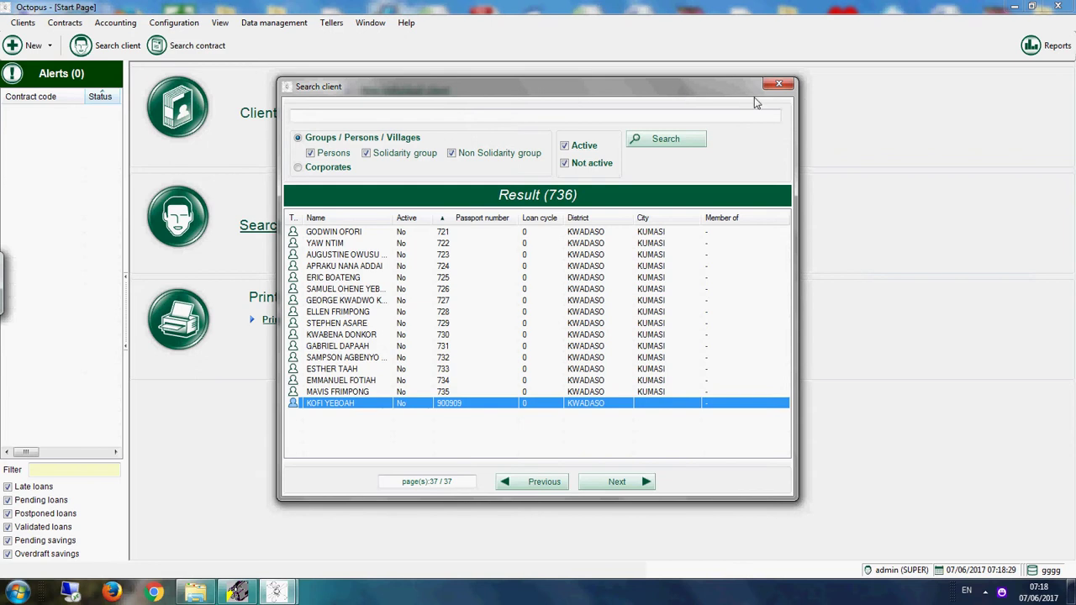
{"action": "left_click", "coordinate": [779, 84]}
Search for the client again by the full passport number and open the client's record
{"action": "left_click", "coordinate": [320, 225]}
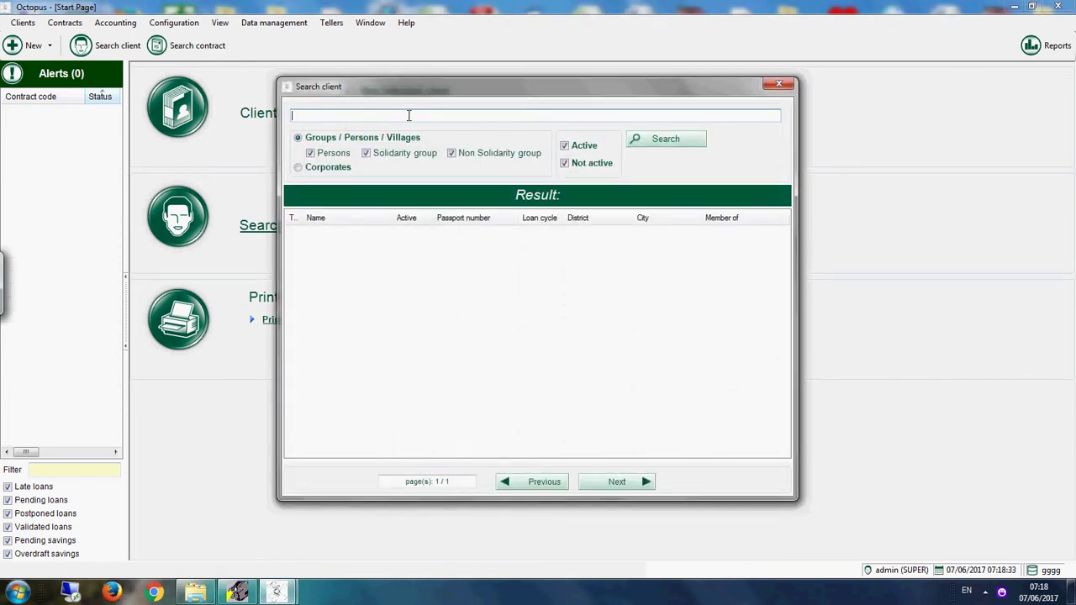
{"action": "type", "text": "g"}
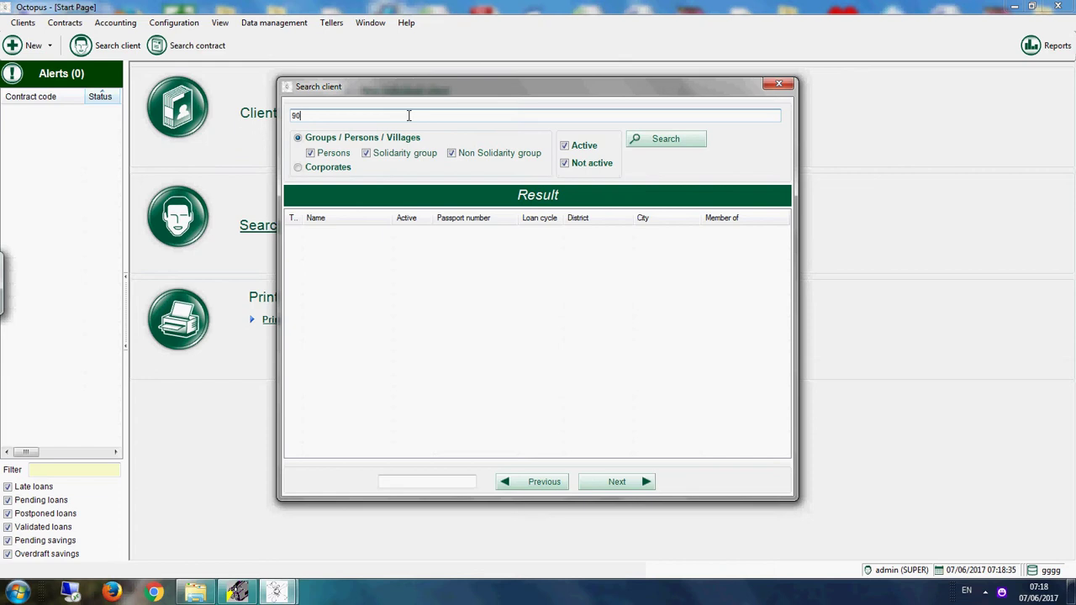
{"action": "key", "text": "Return"}
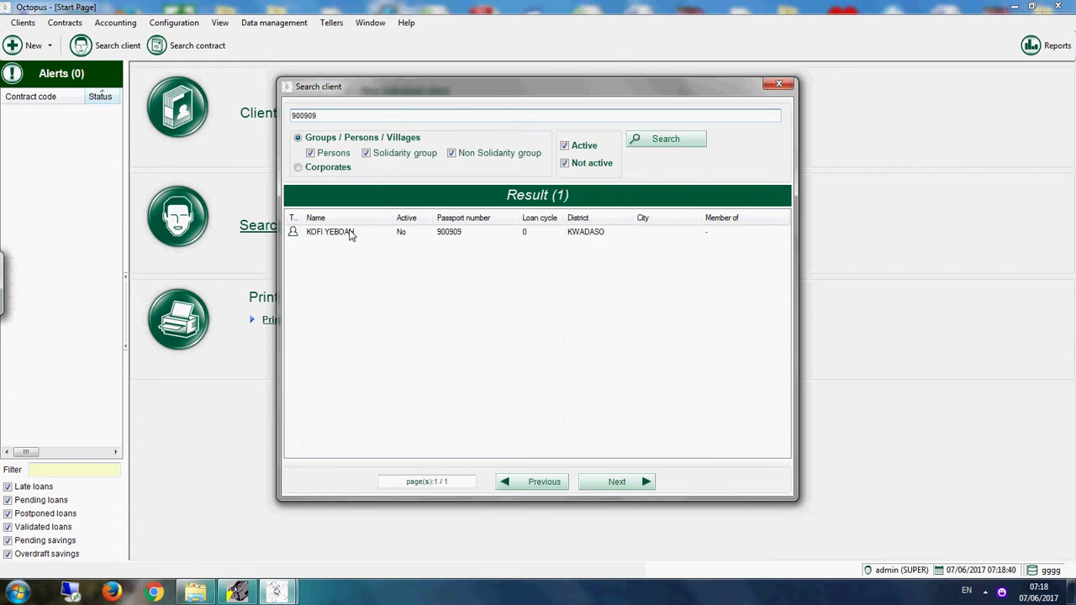
{"action": "left_click", "coordinate": [385, 233]}
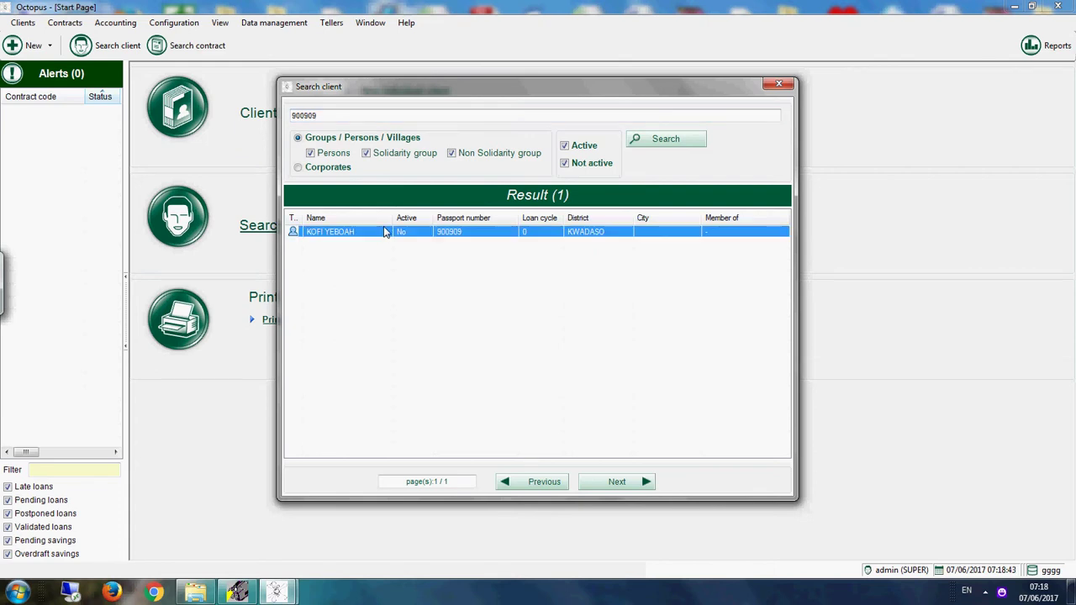
{"action": "double_click", "coordinate": [383, 232]}
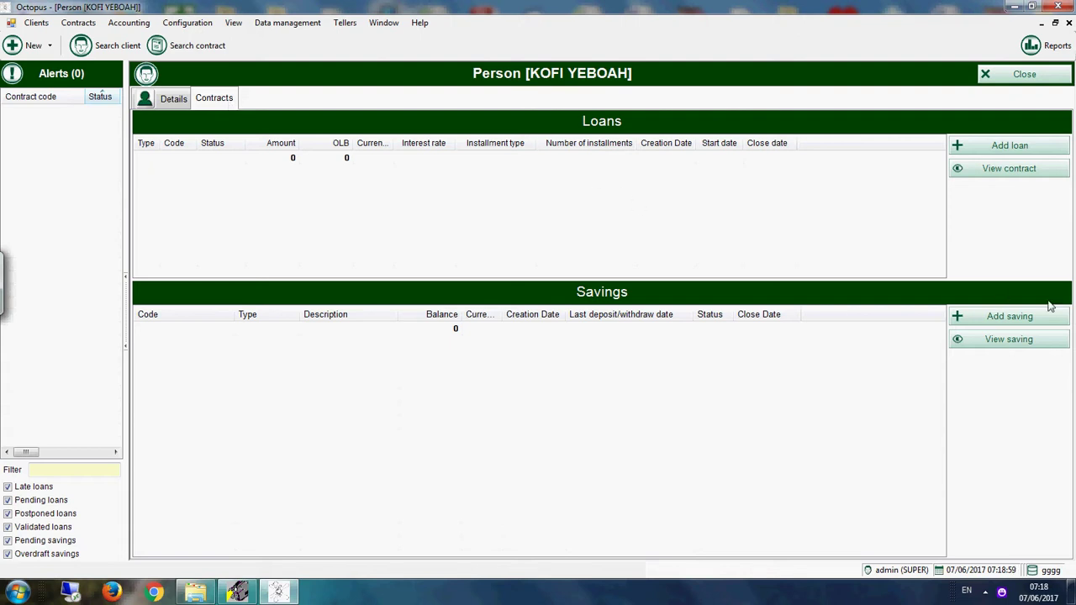
Start a new SAVING ACCOUNTS contract for the client and review its code and interest rate
{"action": "left_click", "coordinate": [1009, 317]}
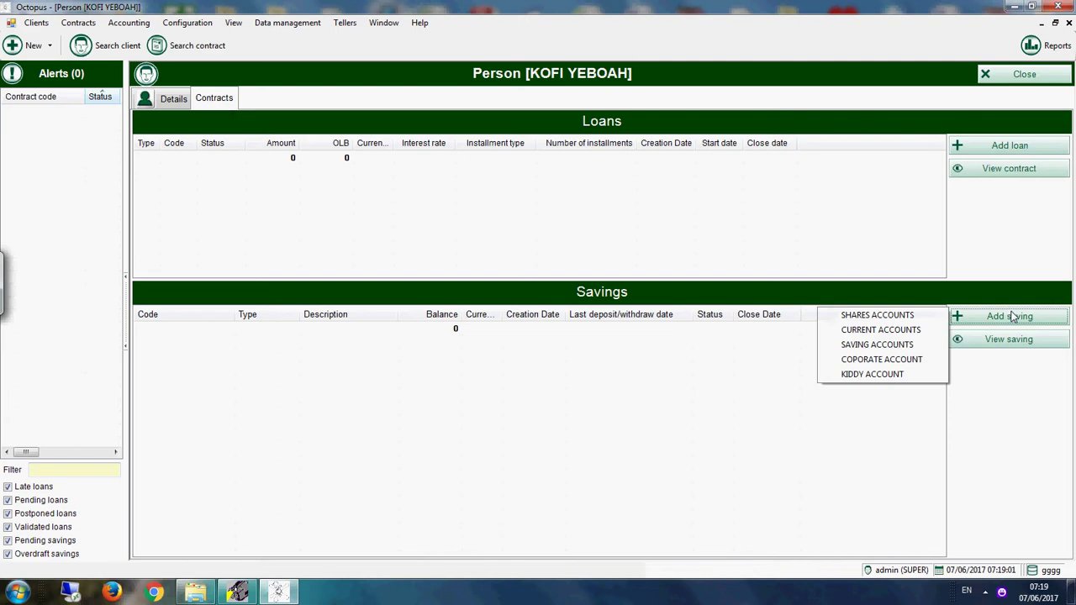
{"action": "left_click", "coordinate": [877, 345]}
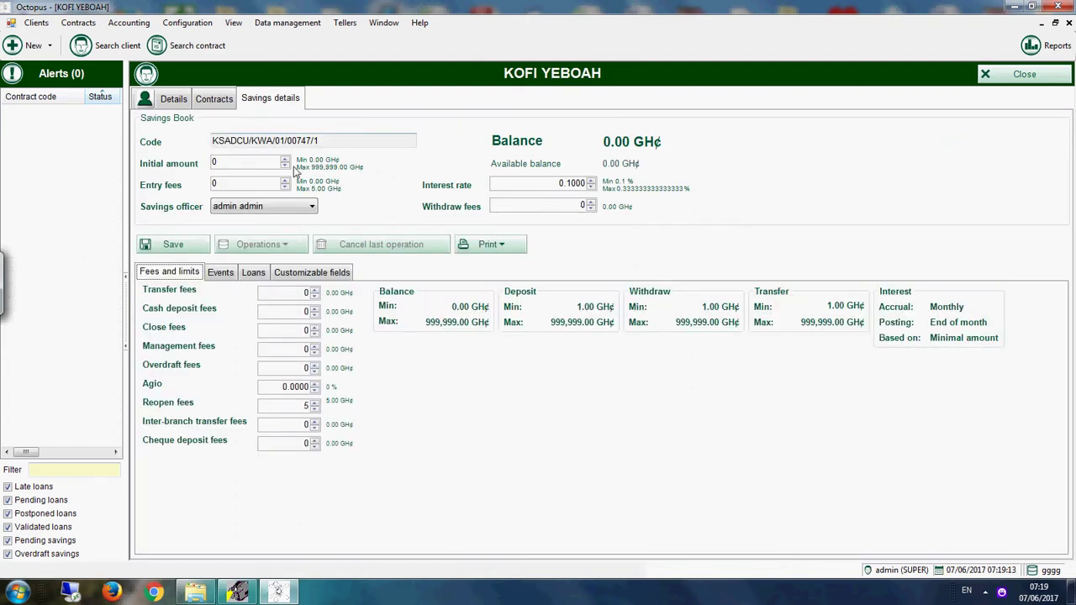
{"action": "left_click_drag", "start_coordinate": [328, 141], "coordinate": [197, 144]}
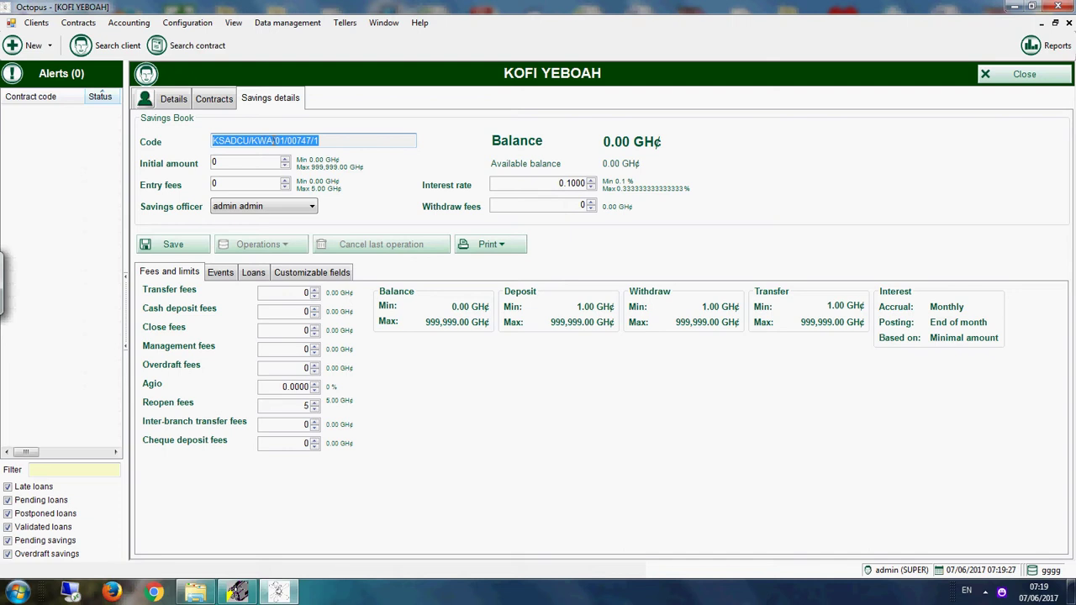
{"action": "left_click_drag", "start_coordinate": [271, 140], "coordinate": [257, 139]}
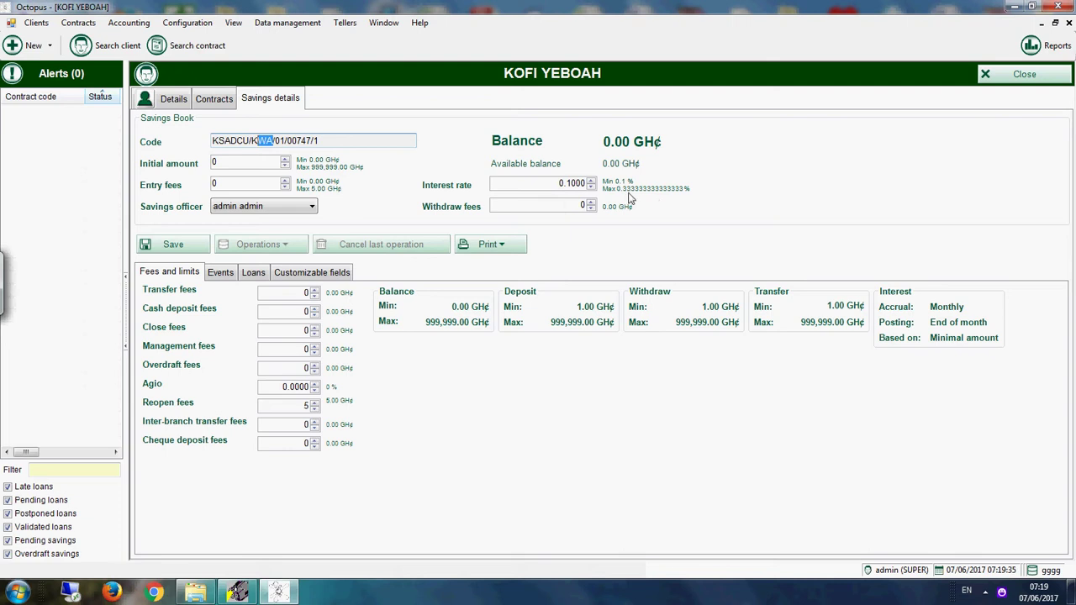
{"action": "left_click", "coordinate": [562, 184]}
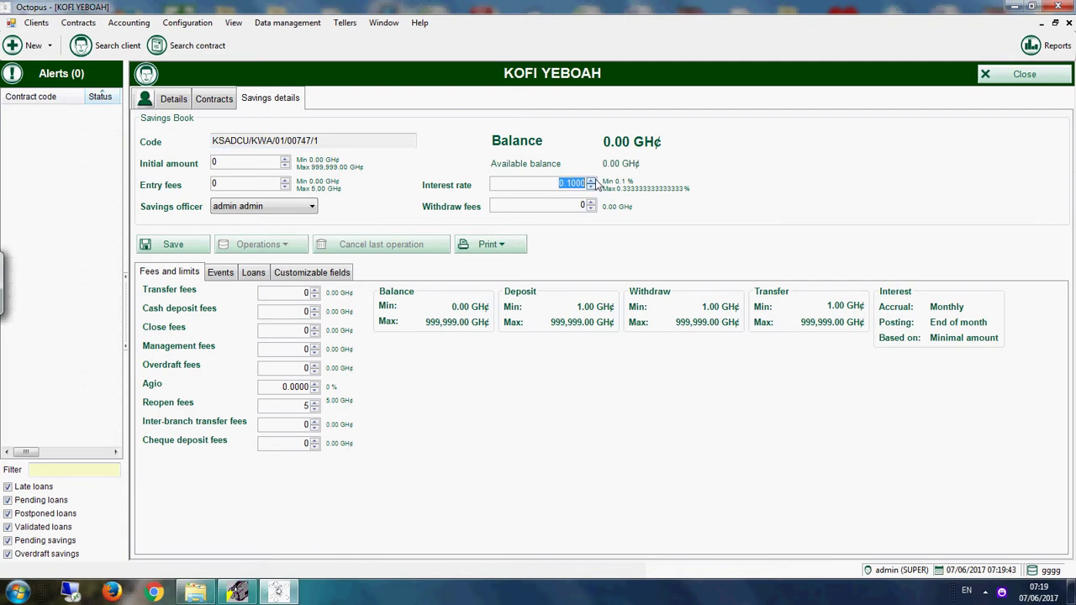
Open the SAVING ACCOUNTS savings product for editing and clear its minimum and maximum interest rates
{"action": "left_click", "coordinate": [188, 23]}
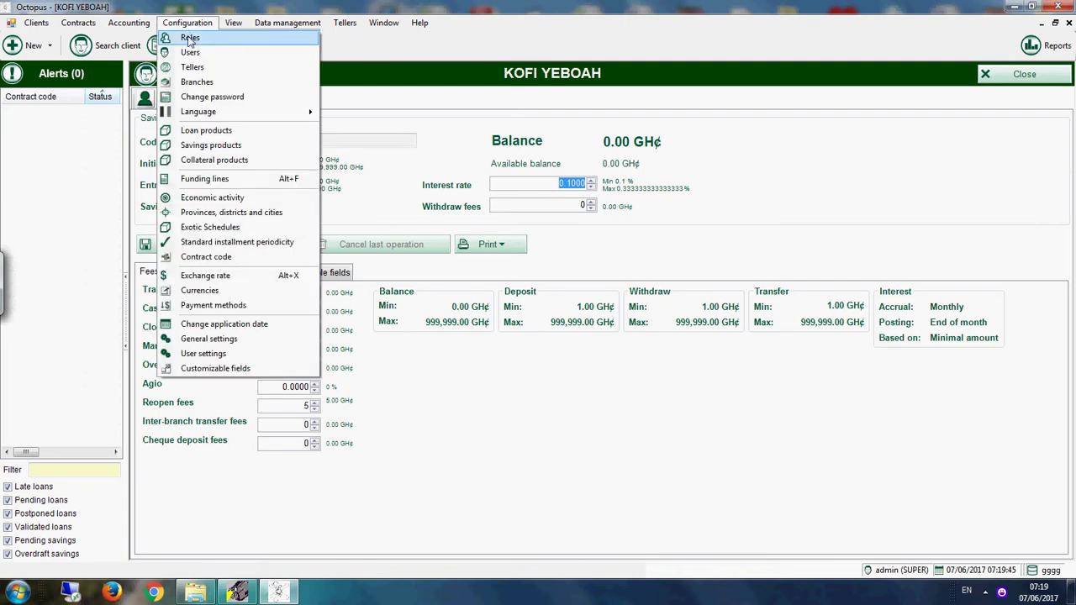
{"action": "left_click", "coordinate": [211, 144]}
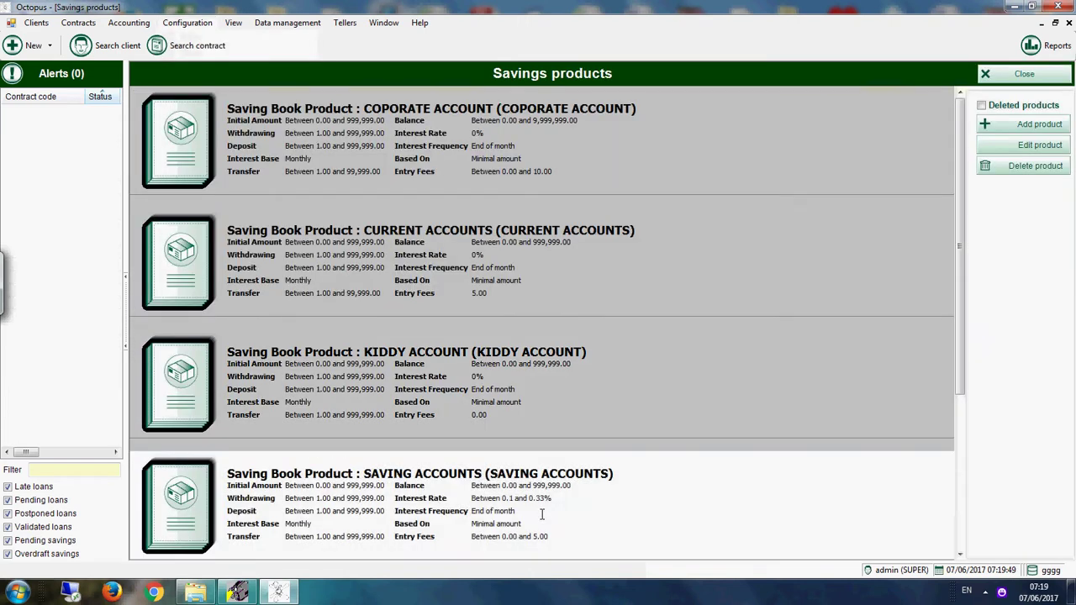
{"action": "left_click", "coordinate": [543, 510]}
{"action": "left_click", "coordinate": [978, 151]}
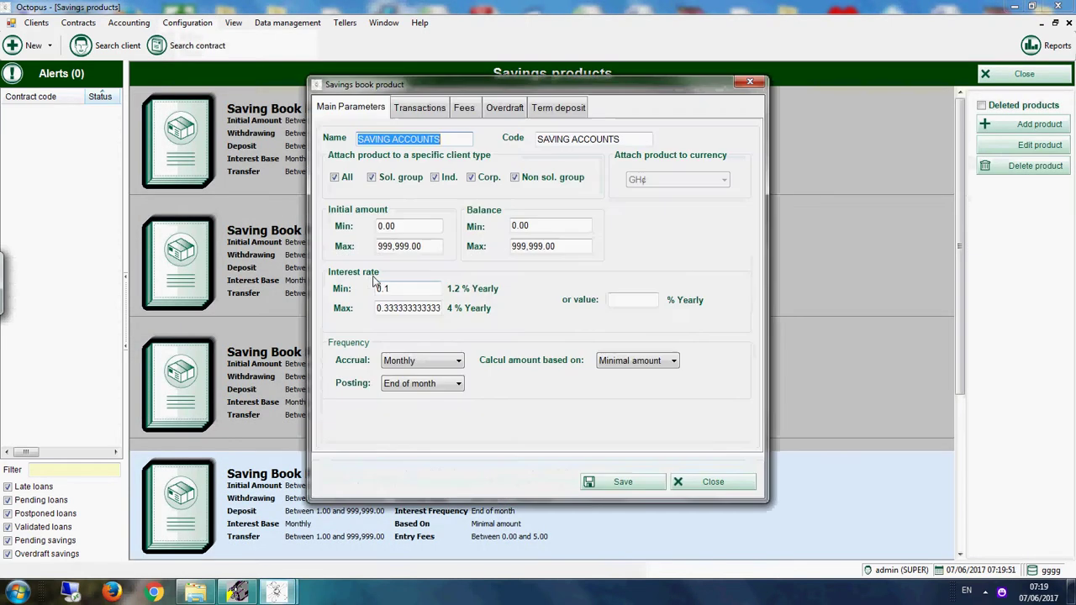
{"action": "double_click", "coordinate": [424, 288]}
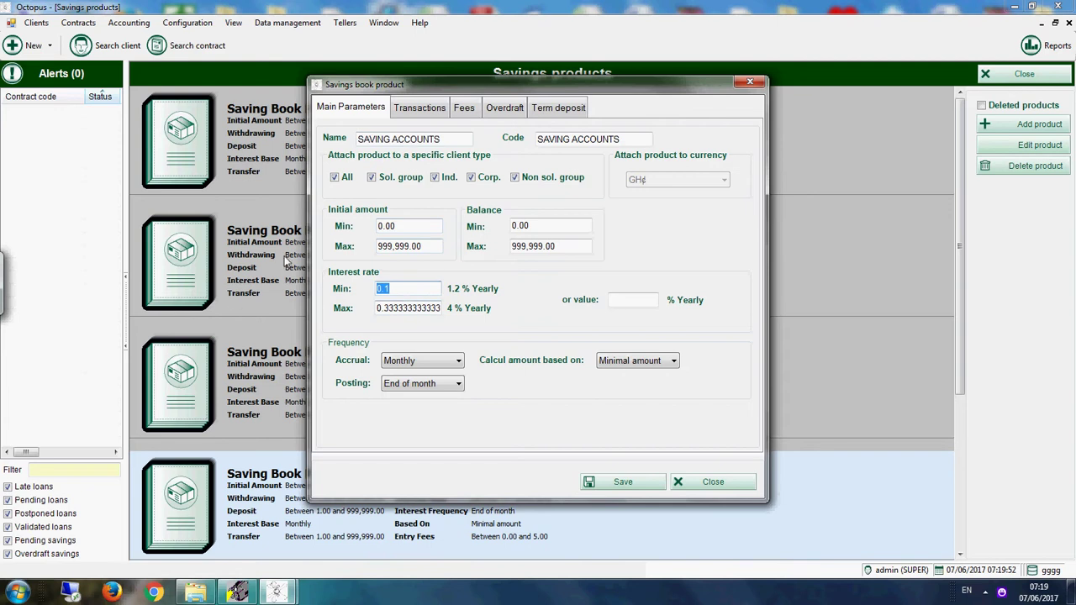
{"action": "key", "text": "BackSpace"}
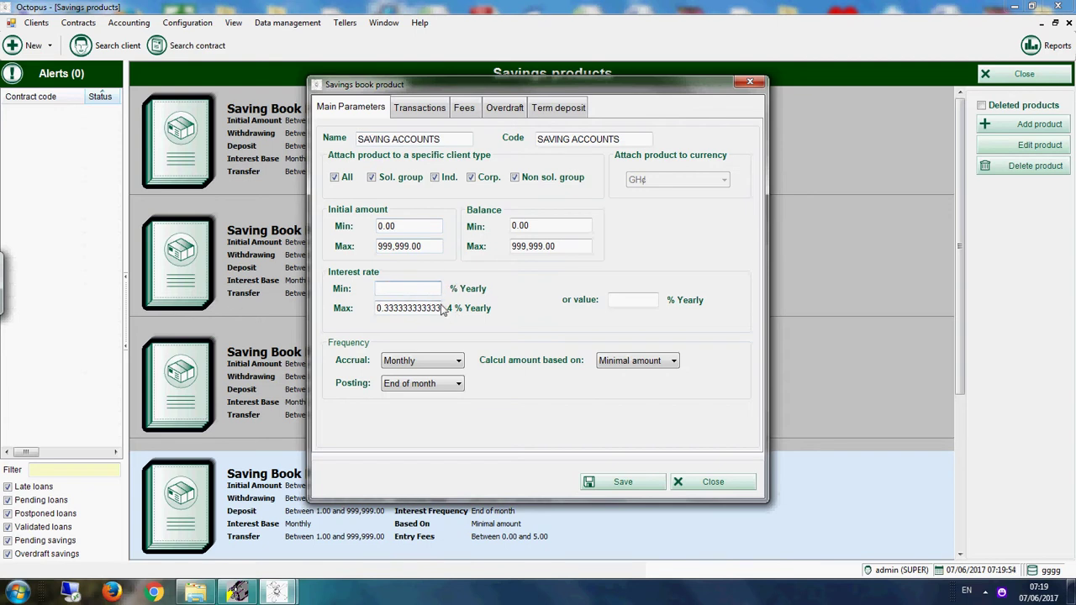
{"action": "left_click_drag", "start_coordinate": [440, 308], "coordinate": [304, 301]}
{"action": "key", "text": "BackSpace"}
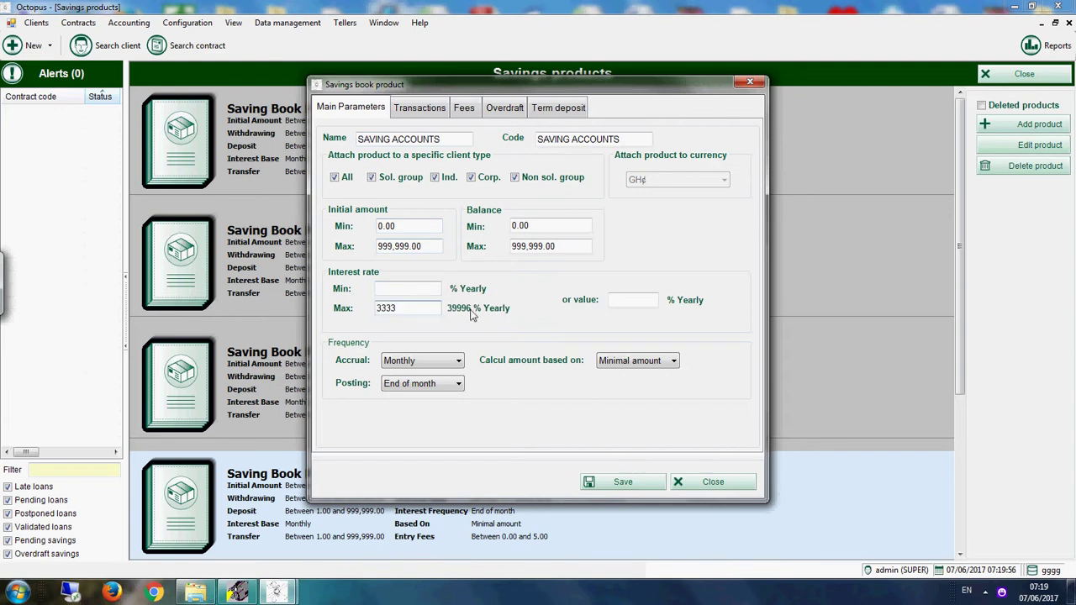
{"action": "left_click_drag", "start_coordinate": [448, 311], "coordinate": [329, 323]}
{"action": "key", "text": "BackSpace"}
Set the product's fixed interest rate to 0 and save it, applying the parameters to existing contracts, then return to the client's contract
{"action": "left_click", "coordinate": [632, 300]}
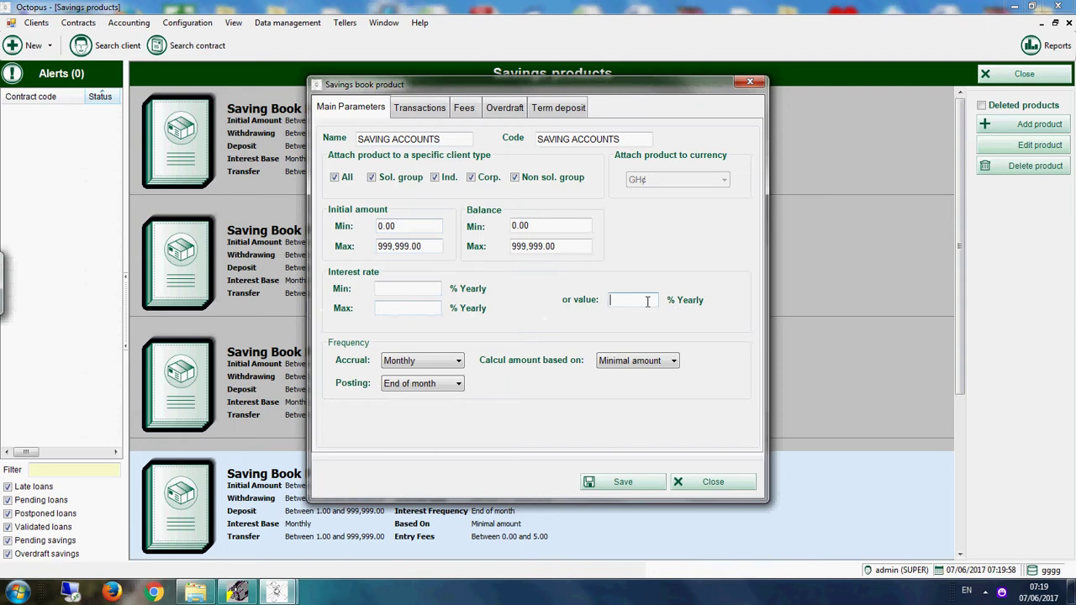
{"action": "type", "text": "0"}
{"action": "left_click", "coordinate": [615, 484]}
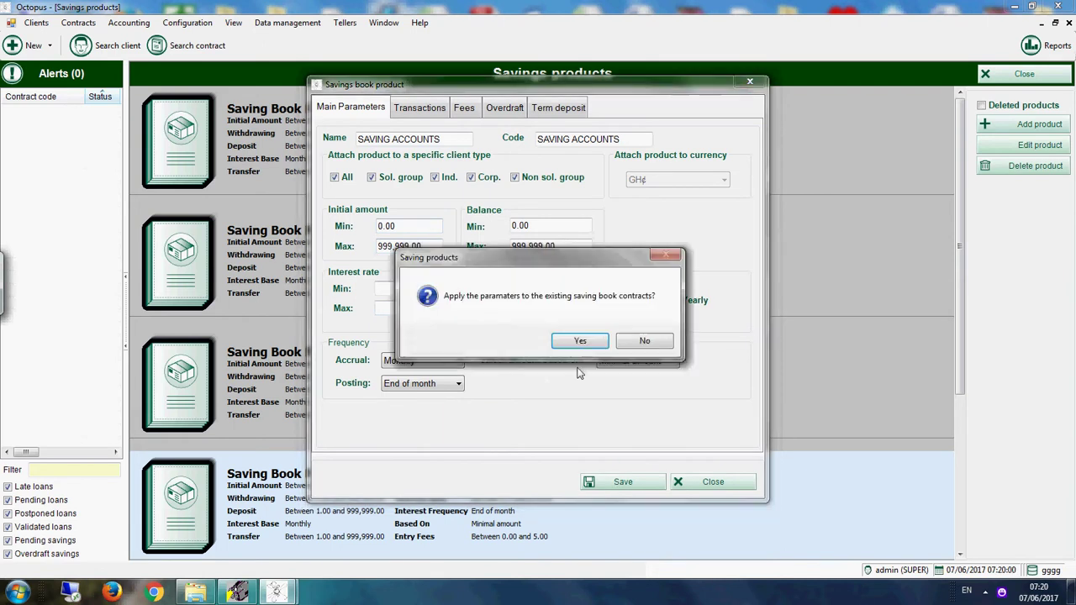
{"action": "left_click", "coordinate": [579, 339]}
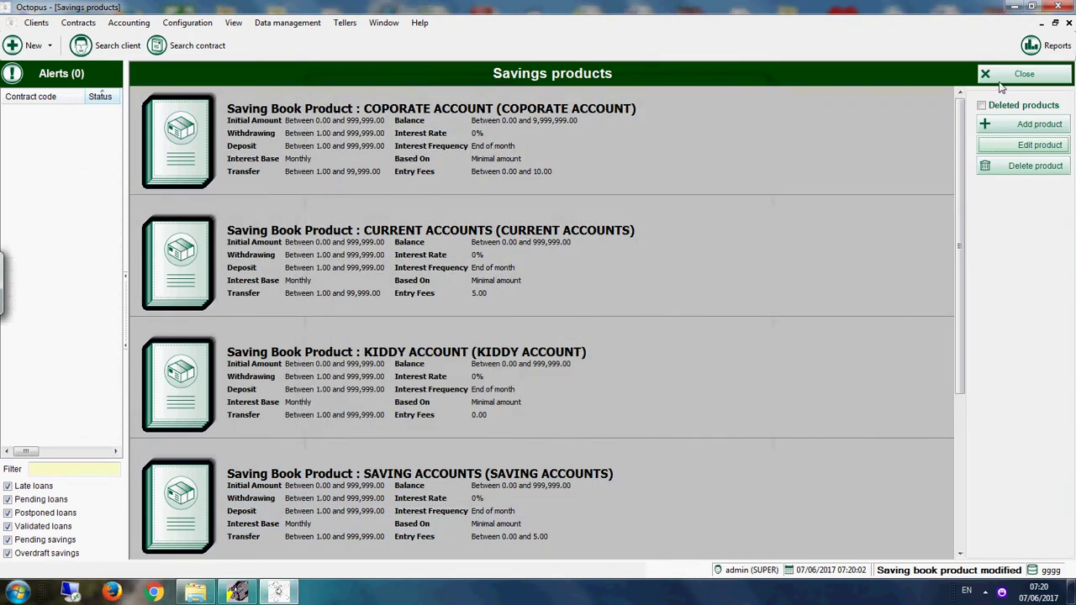
{"action": "left_click", "coordinate": [1000, 76]}
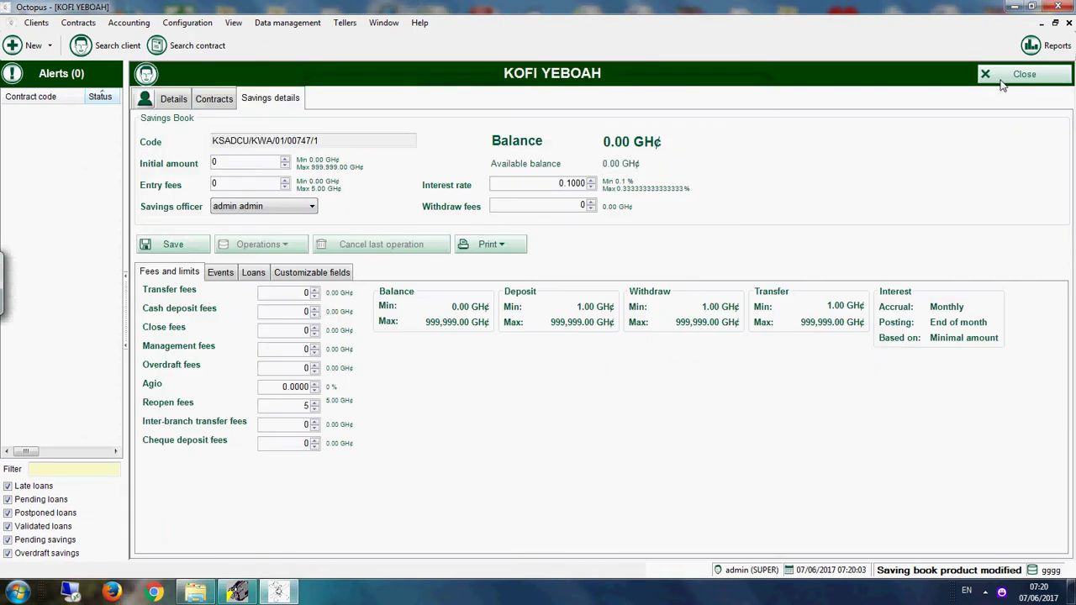
Start a fresh SAVING ACCOUNTS contract from the client's list of savings contracts
{"action": "left_click", "coordinate": [206, 101]}
{"action": "left_click", "coordinate": [1020, 323]}
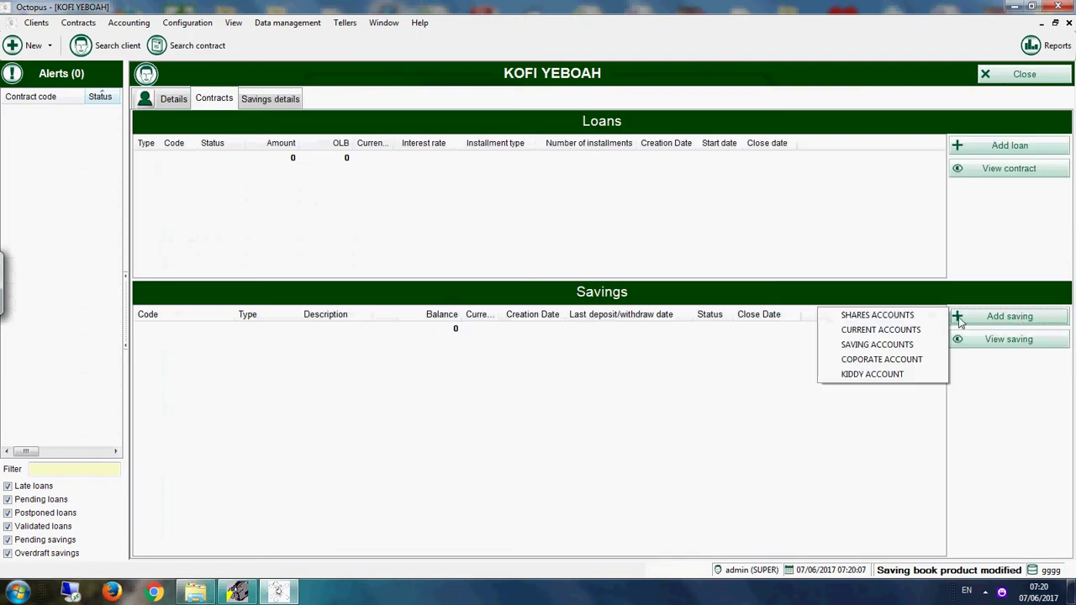
{"action": "left_click", "coordinate": [875, 346]}
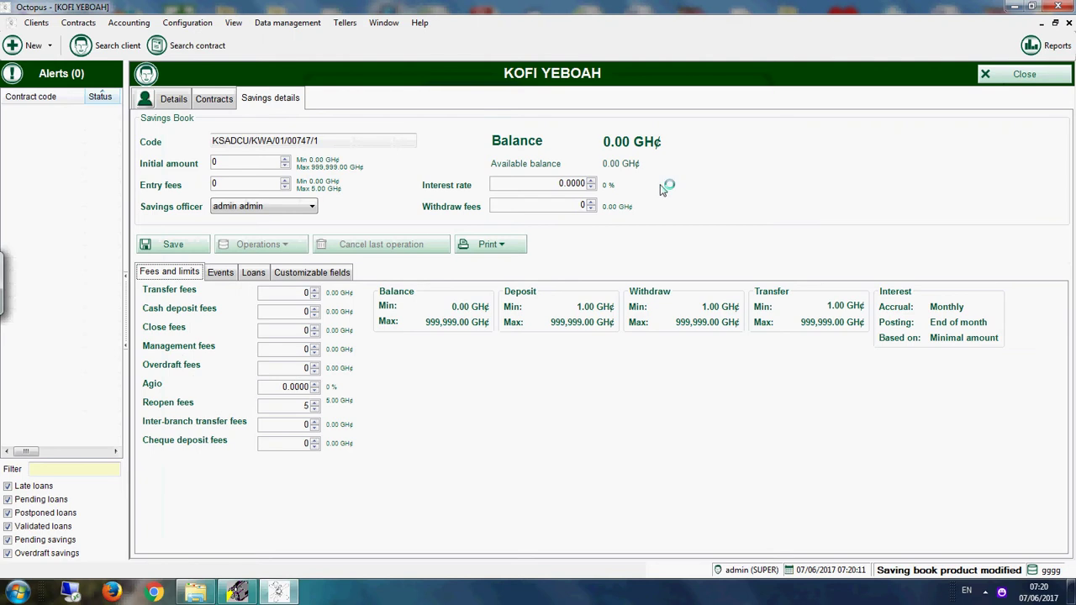
Set the new savings contract's initial amount to 1000 and its entry fees to 5
{"action": "left_click_drag", "start_coordinate": [352, 143], "coordinate": [212, 134]}
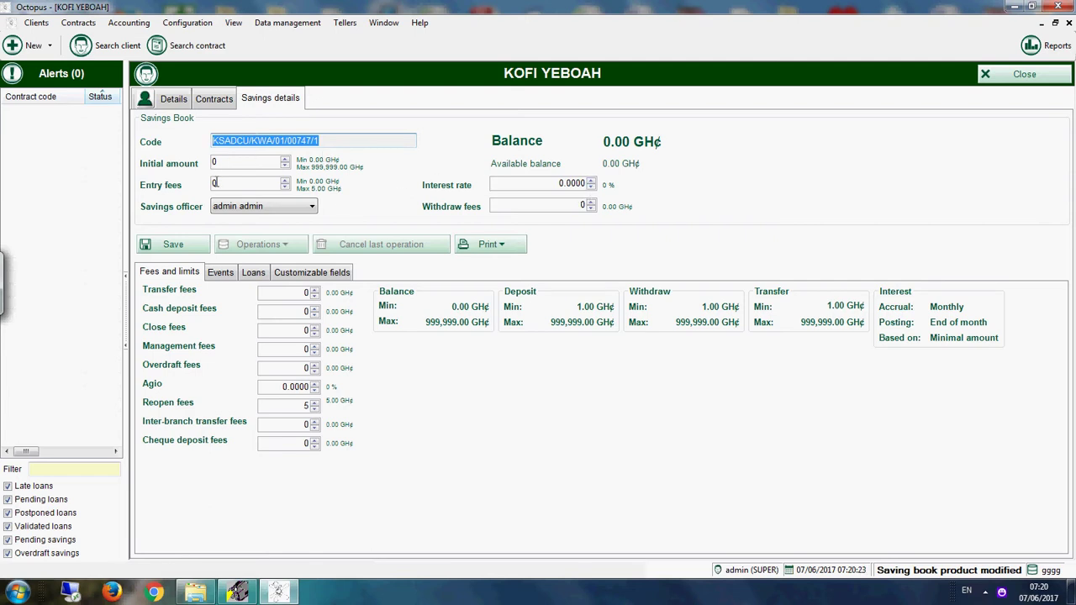
{"action": "key", "text": "Tab"}
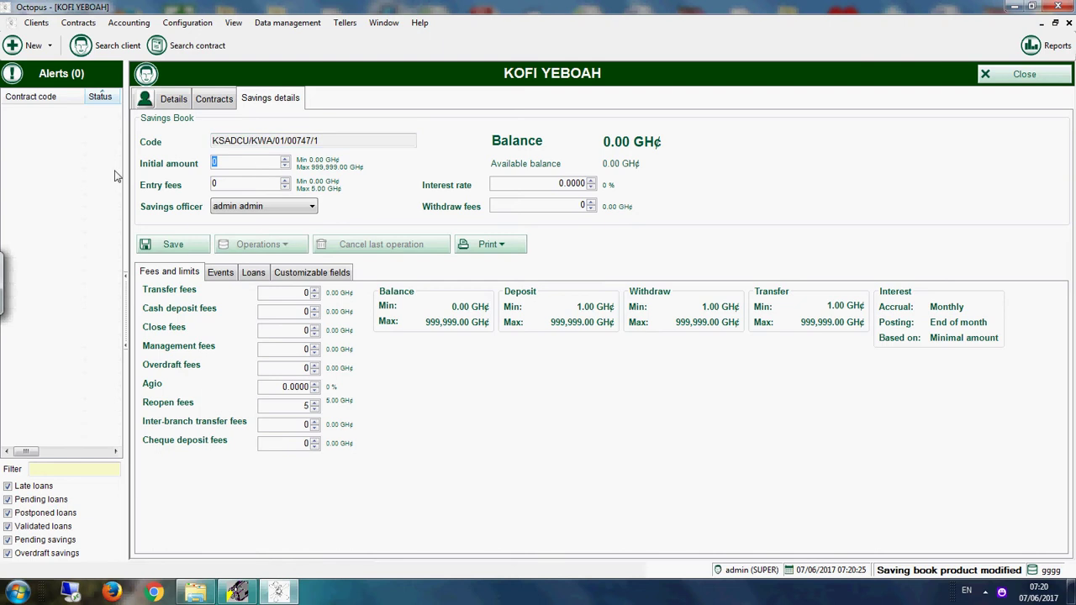
{"action": "type", "text": "1000"}
{"action": "double_click", "coordinate": [217, 184]}
{"action": "type", "text": "5"}
Save the savings contract and record its first deposit of 1,000.00 GH¢ plus 5.00 GH¢ entry fees, paid by Cash
{"action": "left_click", "coordinate": [177, 245]}
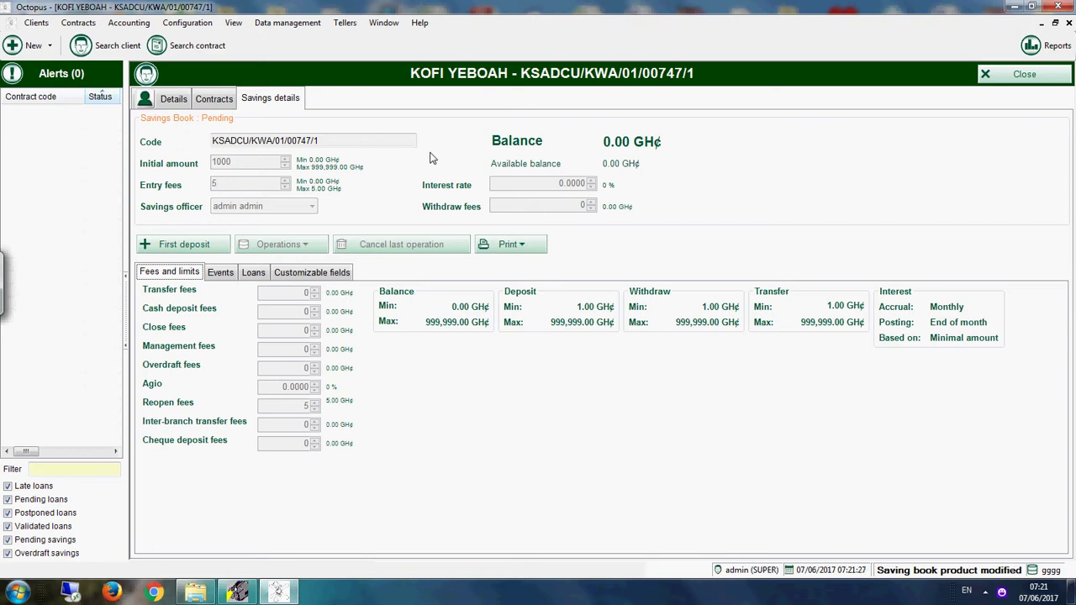
{"action": "left_click", "coordinate": [206, 245]}
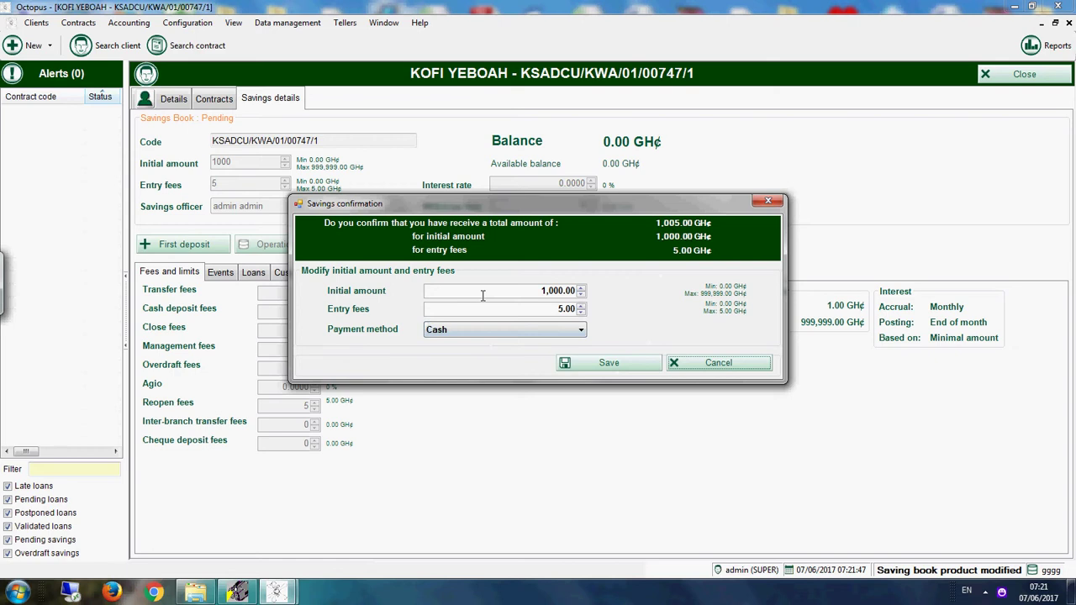
{"action": "left_click", "coordinate": [605, 363]}
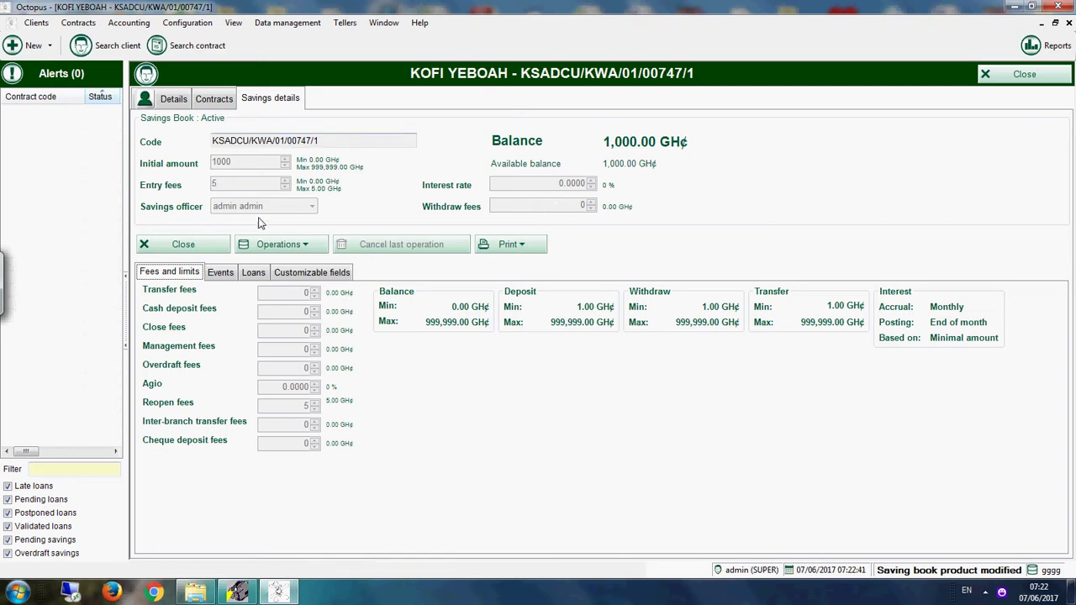
Open the contract's printable saving agreement, review it down to the signature lines, and close the report
{"action": "left_click", "coordinate": [509, 246]}
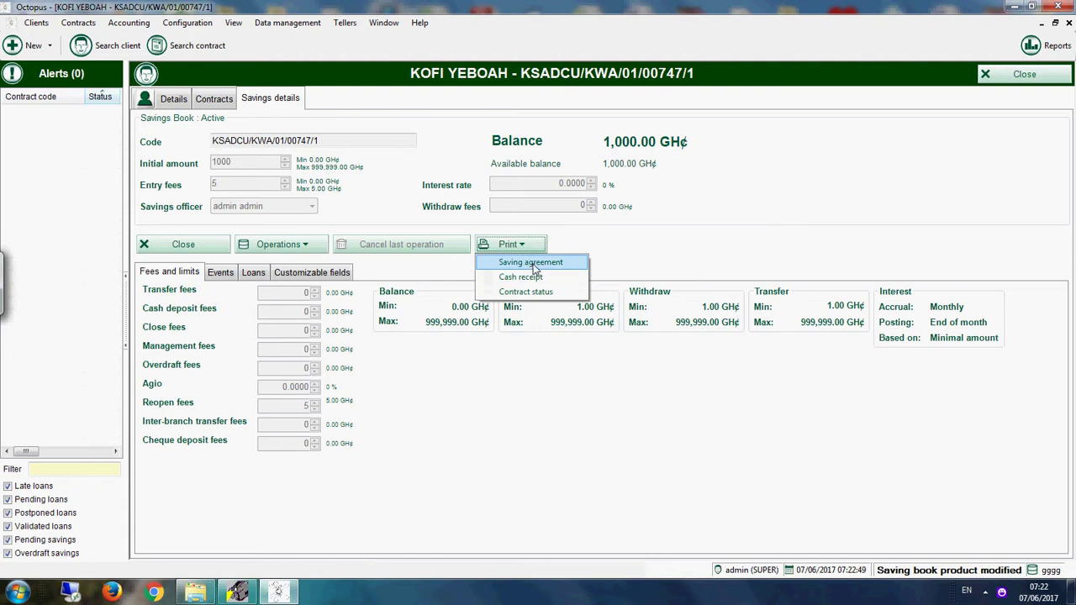
{"action": "left_click", "coordinate": [535, 265]}
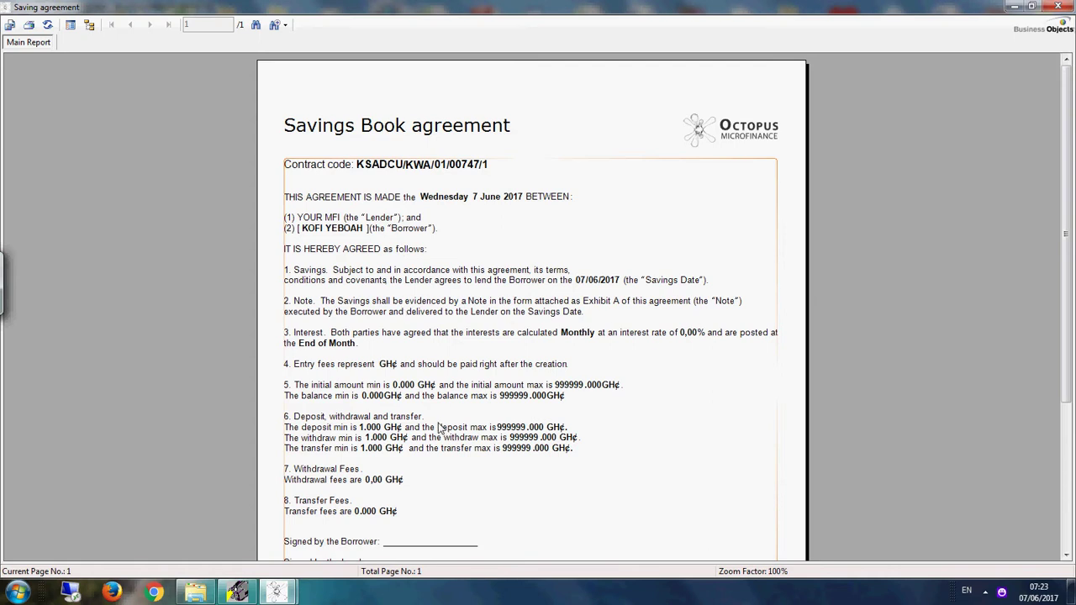
{"action": "left_click", "coordinate": [550, 529]}
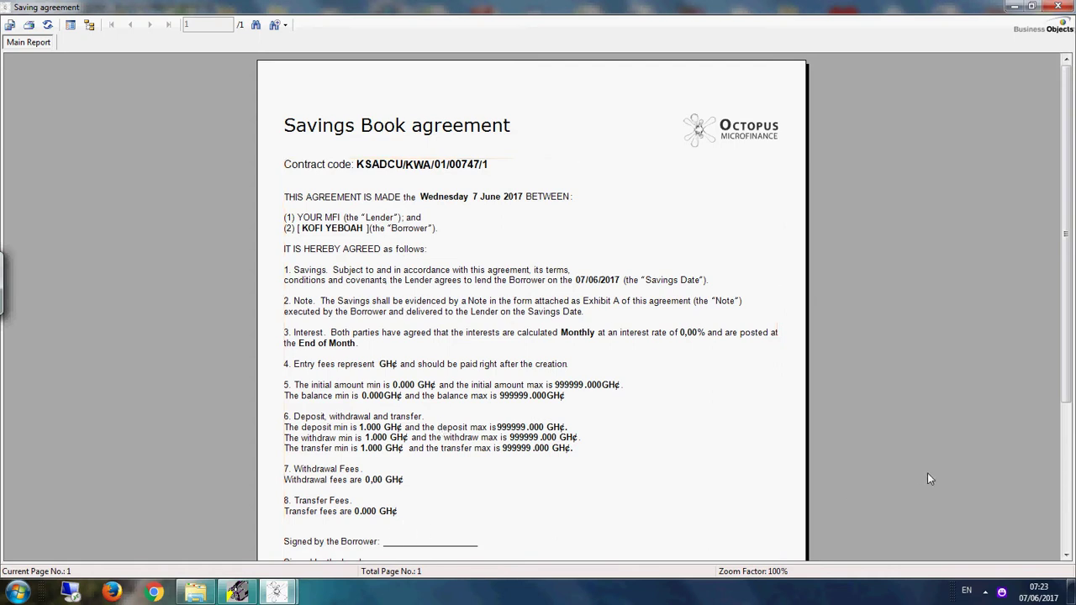
{"action": "left_click", "coordinate": [1070, 435]}
{"action": "left_click", "coordinate": [519, 345]}
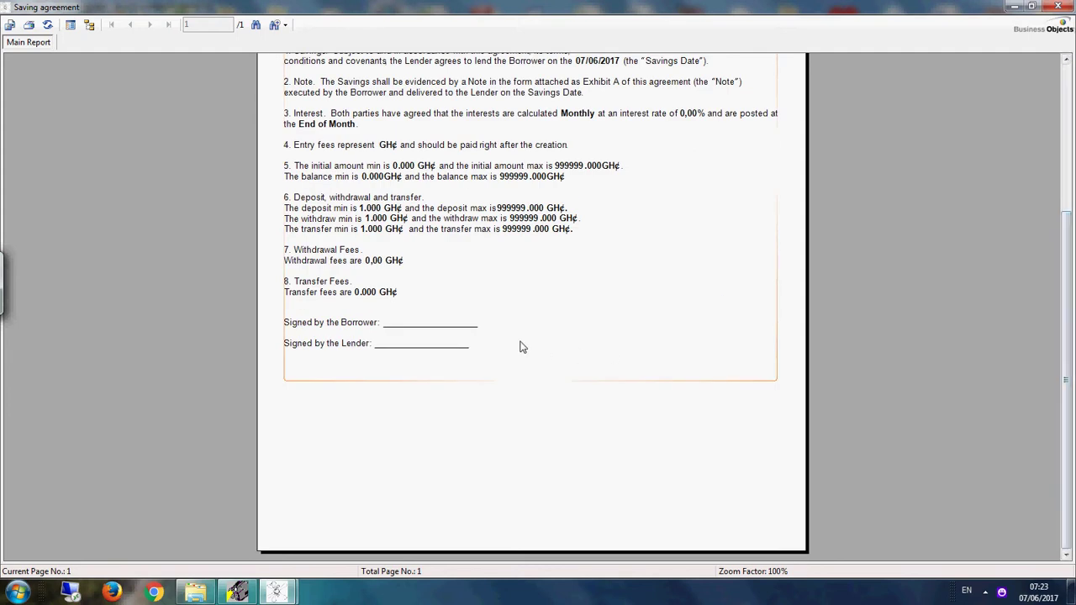
{"action": "left_click", "coordinate": [372, 328]}
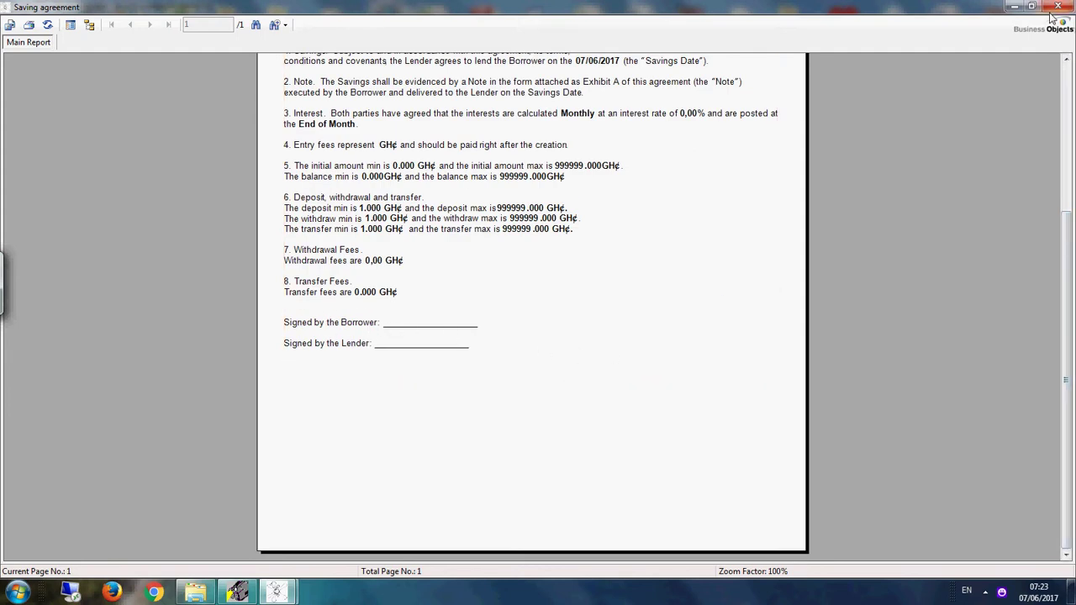
{"action": "left_click", "coordinate": [1056, 7]}
Open the cash receipt for the initial deposit, review its amounts, and close the report
{"action": "left_click", "coordinate": [504, 245]}
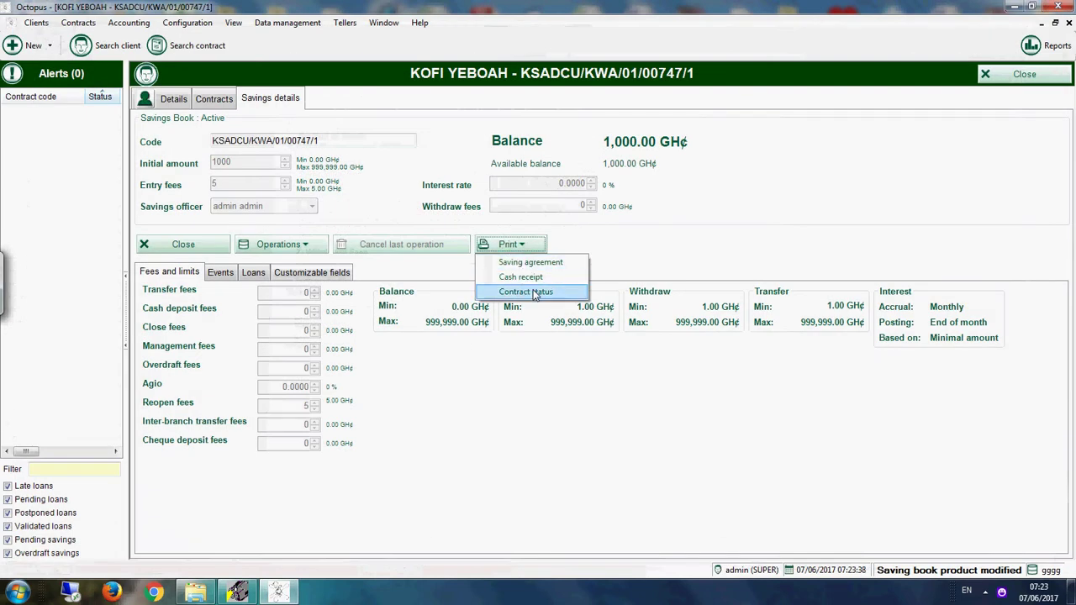
{"action": "left_click", "coordinate": [560, 278]}
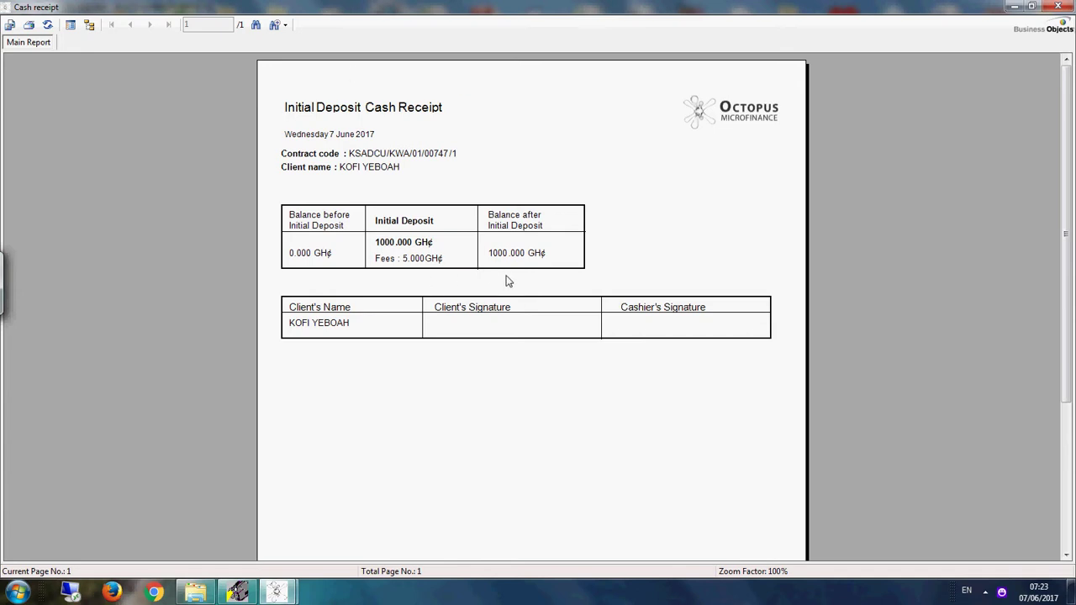
{"action": "left_click", "coordinate": [525, 259]}
{"action": "left_click", "coordinate": [1058, 6]}
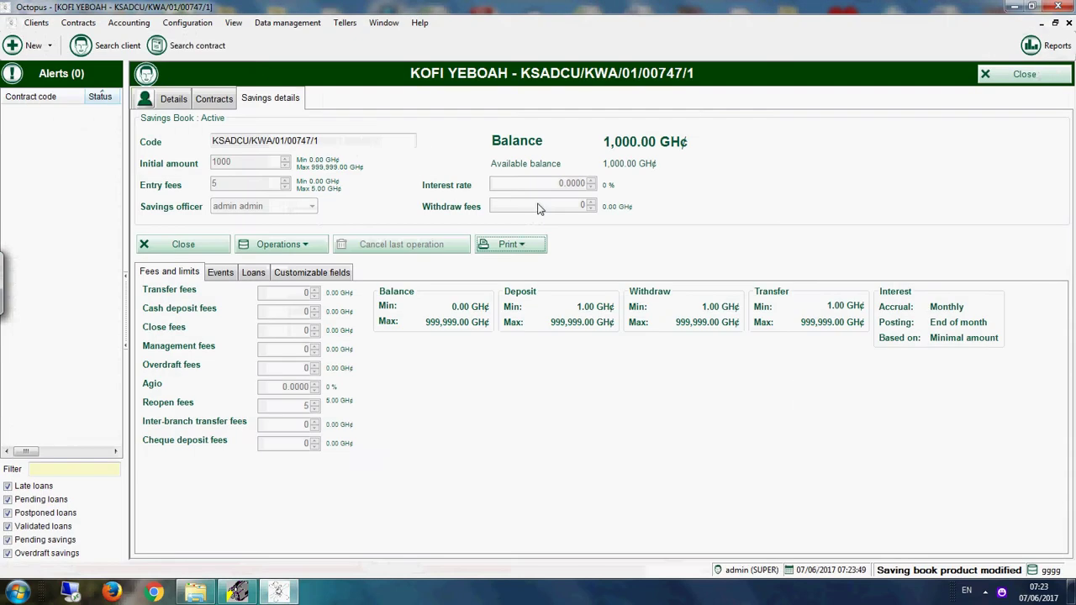
Close the client's record and return to the start page
{"action": "left_click", "coordinate": [520, 247]}
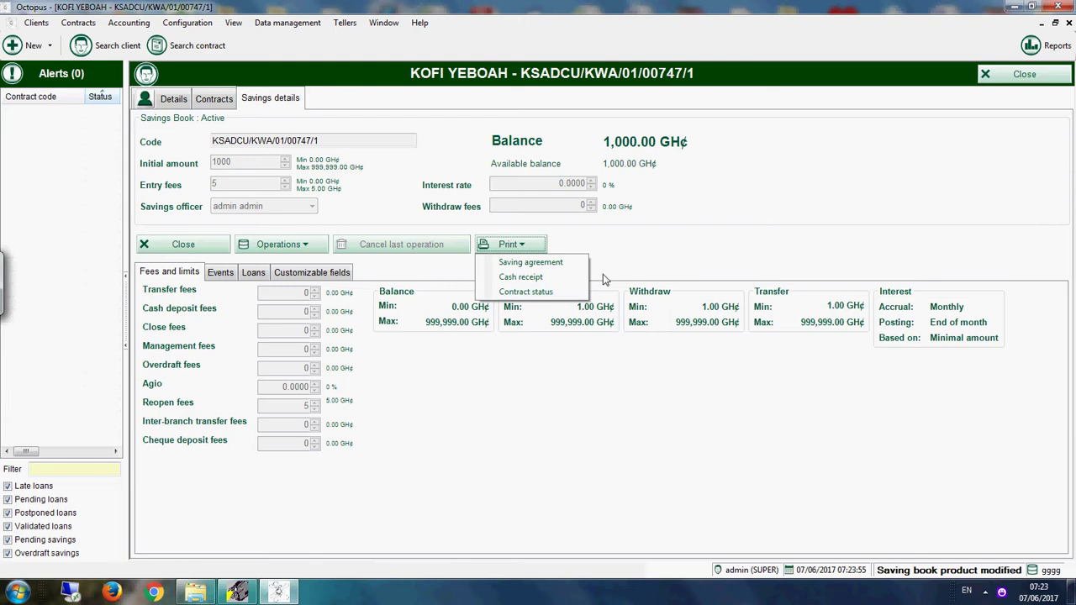
{"action": "left_click", "coordinate": [997, 80]}
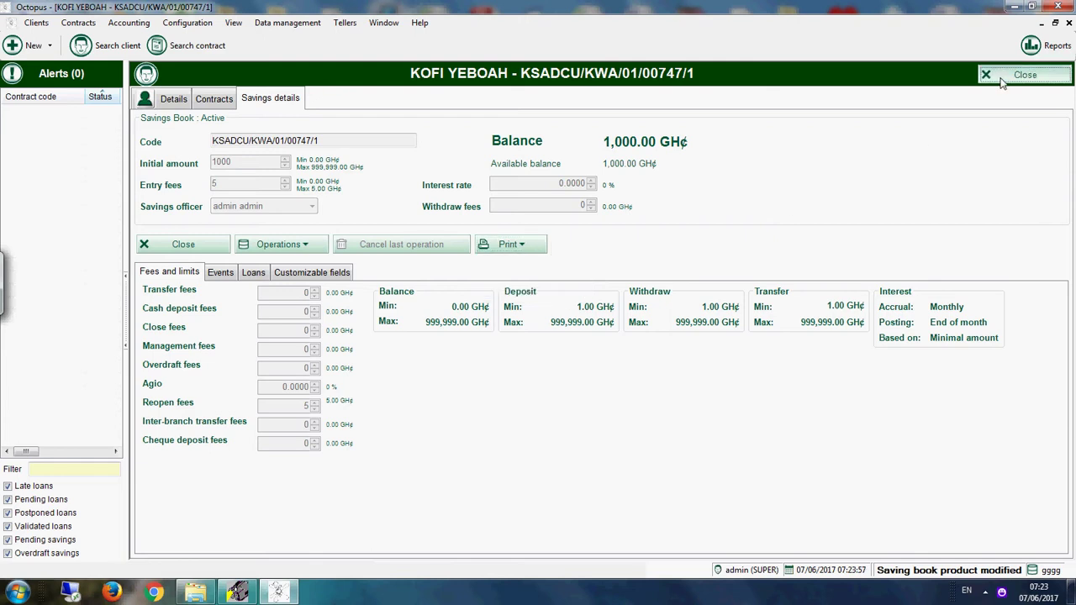
{"action": "left_click", "coordinate": [997, 80]}
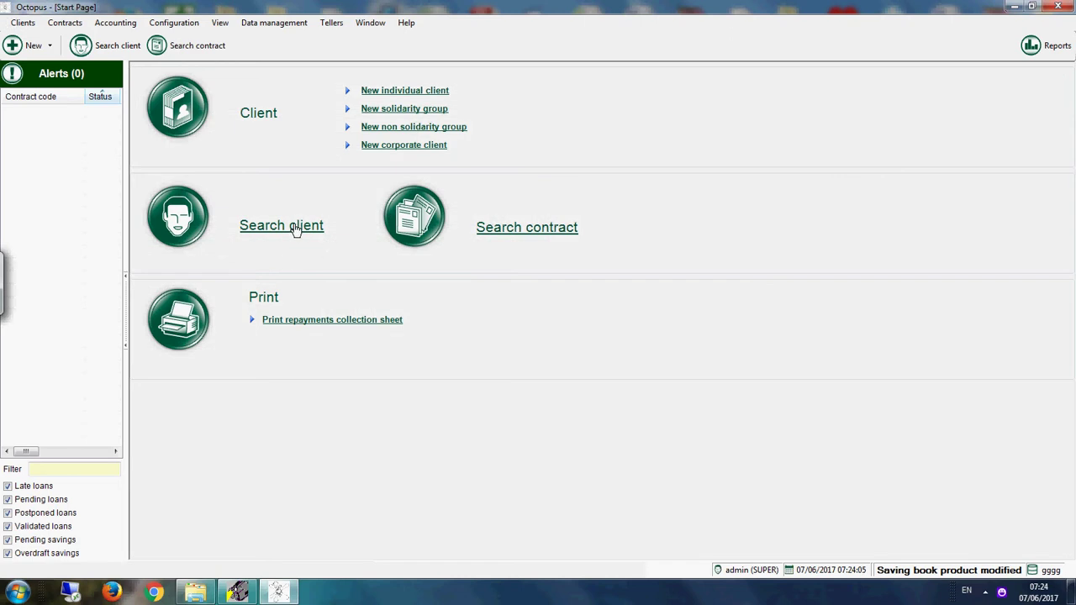
Search the savings contracts for "/1" and open the client's active Savings Book contract
{"action": "left_click", "coordinate": [521, 229]}
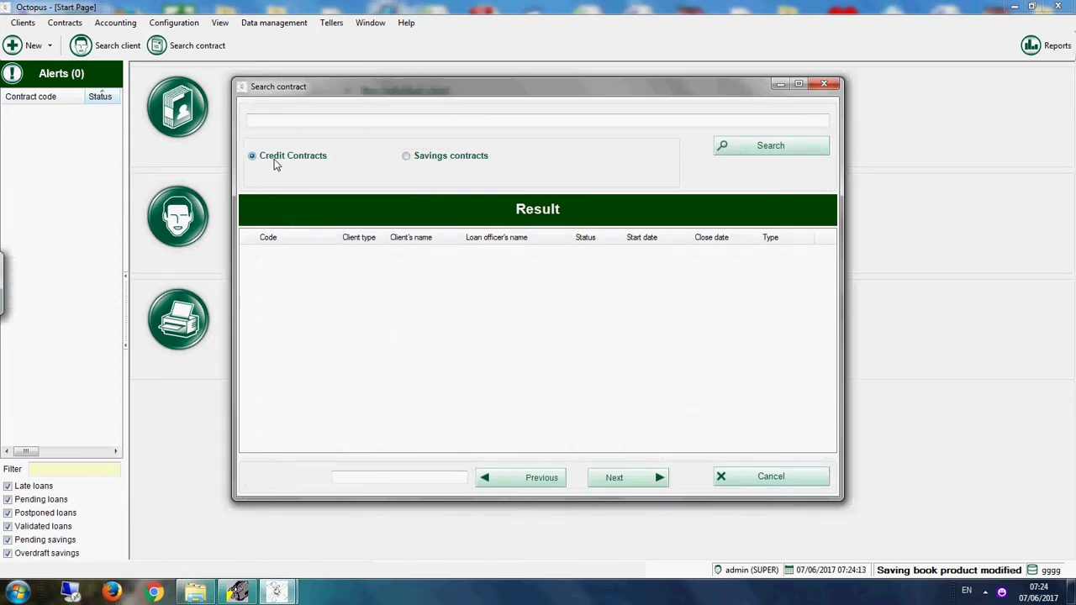
{"action": "left_click", "coordinate": [421, 158]}
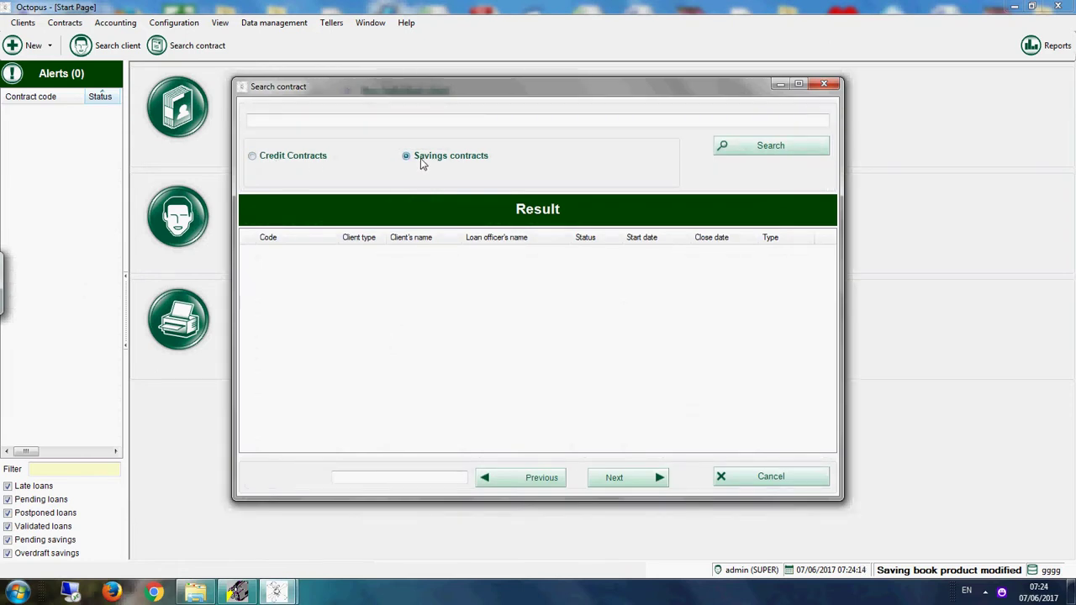
{"action": "left_click", "coordinate": [348, 120]}
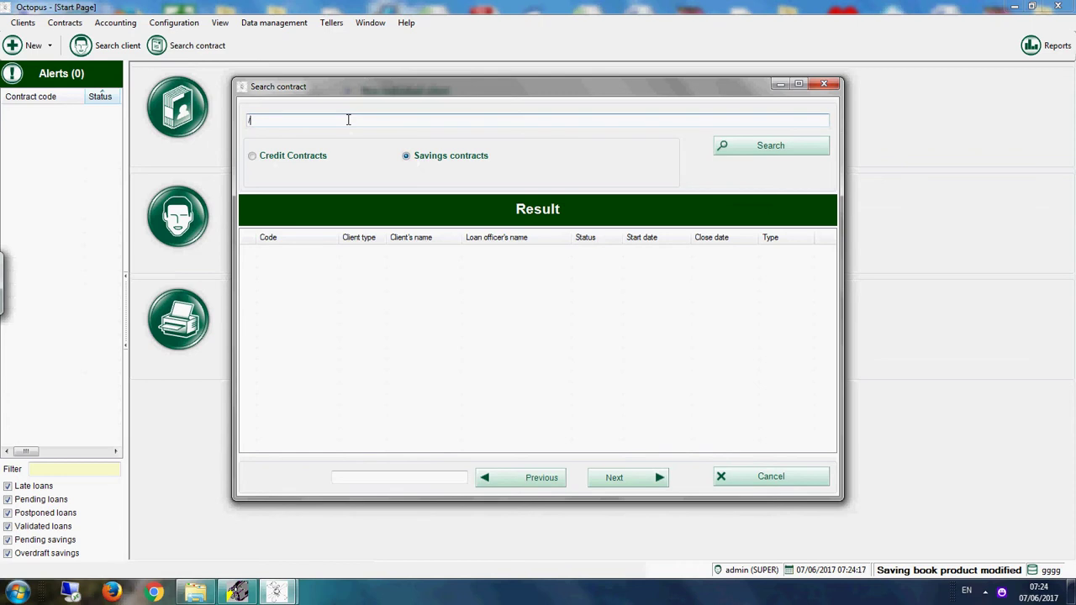
{"action": "type", "text": "/1"}
{"action": "key", "text": "Return"}
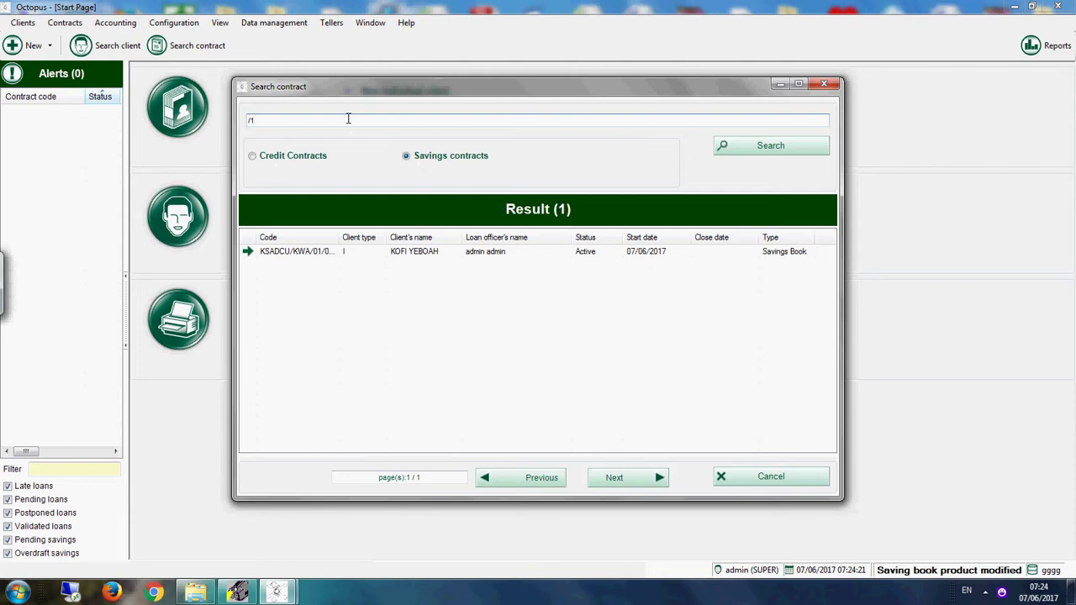
{"action": "left_click", "coordinate": [435, 256]}
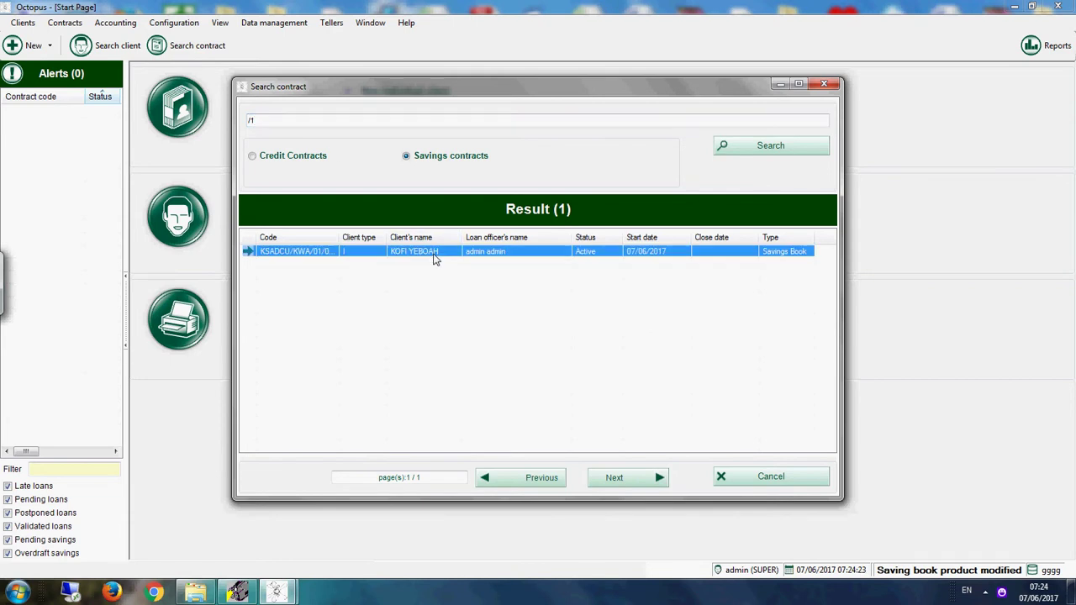
{"action": "double_click", "coordinate": [435, 256]}
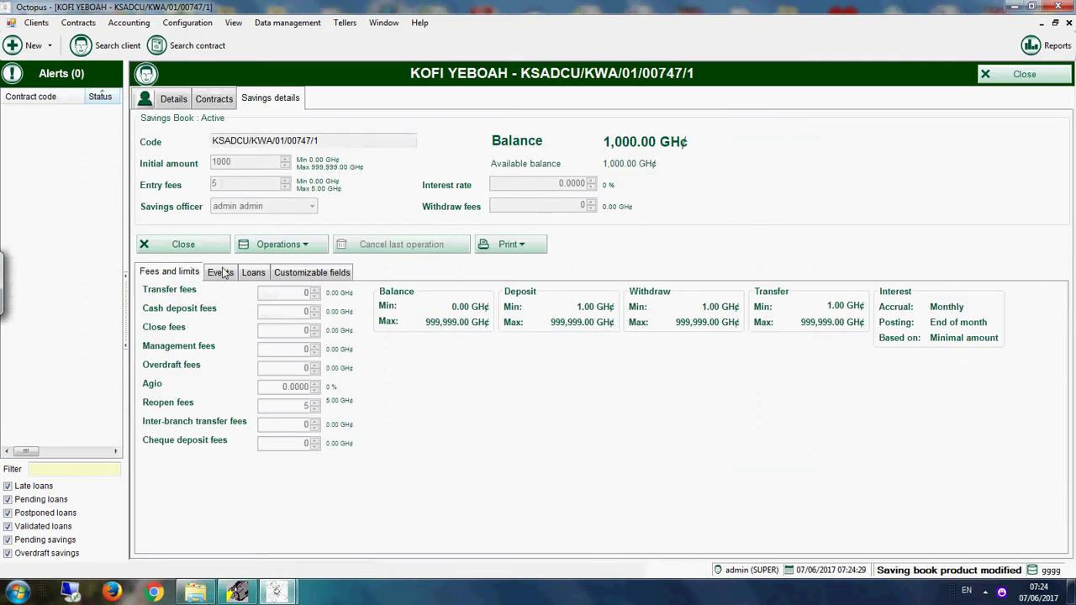
Record a cash deposit of 90 GH¢ on the savings contract
{"action": "left_click", "coordinate": [294, 249]}
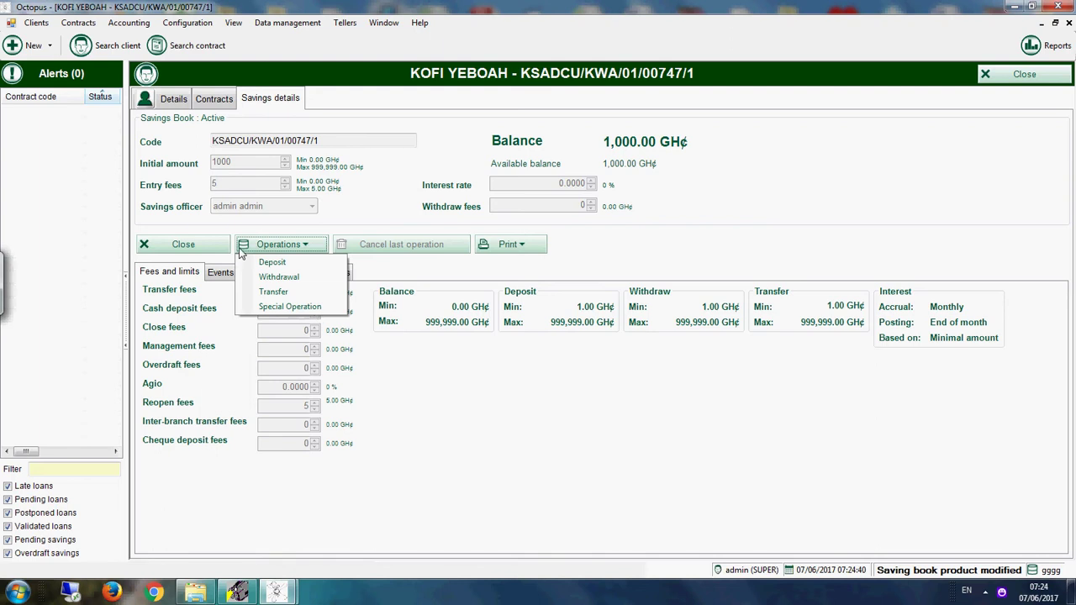
{"action": "left_click", "coordinate": [297, 269]}
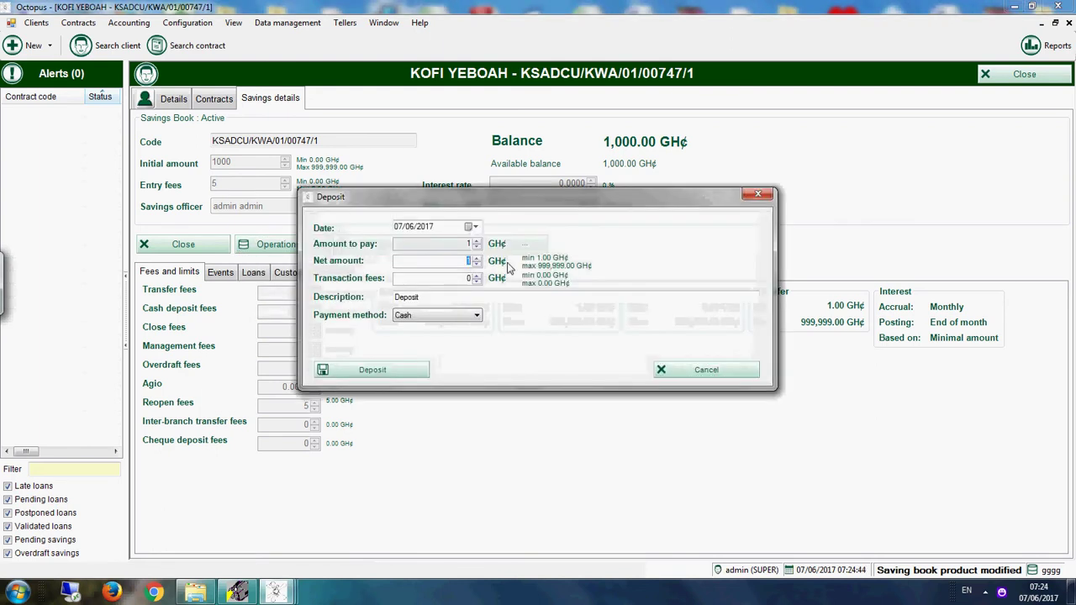
{"action": "left_click", "coordinate": [404, 375]}
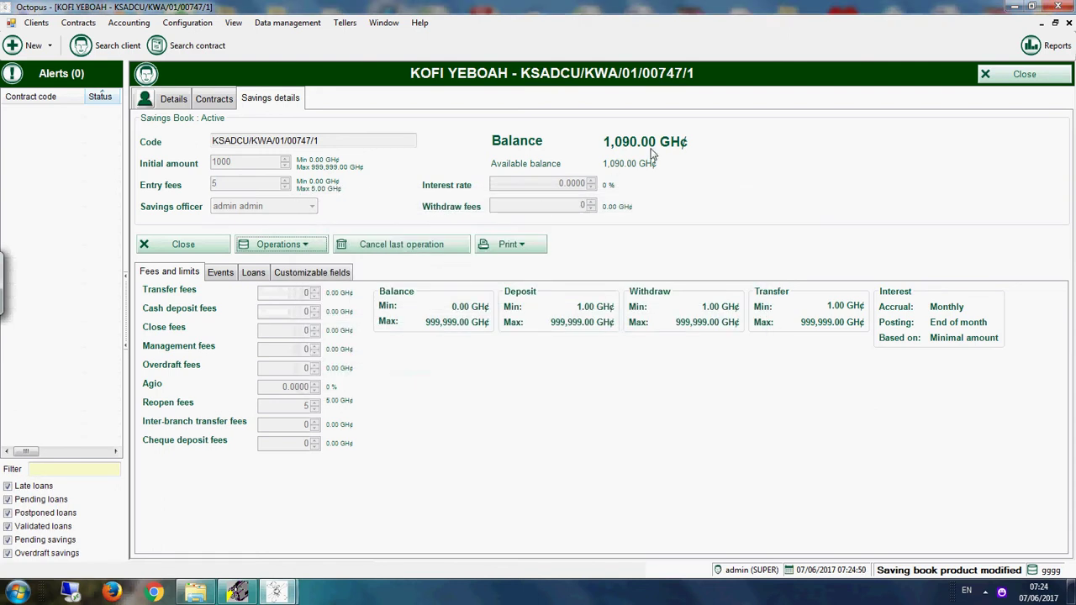
{"action": "left_click", "coordinate": [296, 247]}
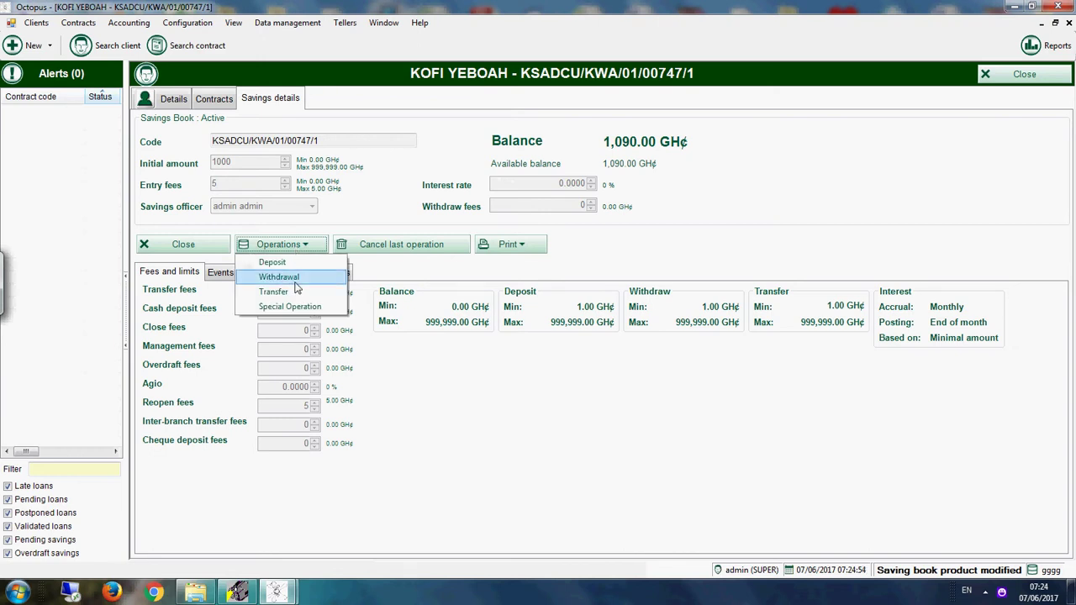
{"action": "left_click", "coordinate": [282, 276]}
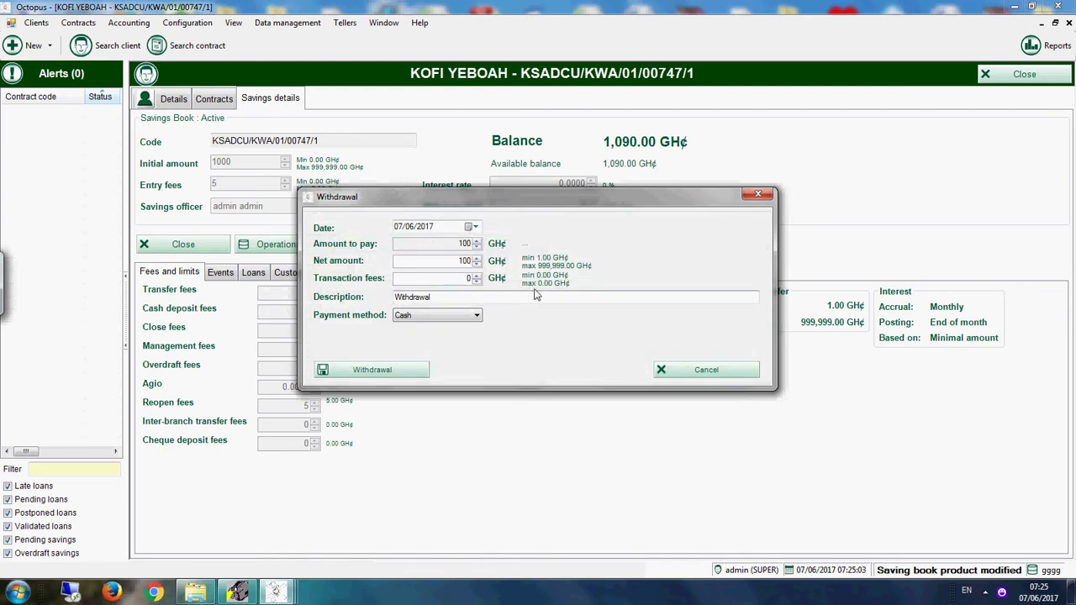
{"action": "double_click", "coordinate": [467, 279]}
{"action": "left_click", "coordinate": [743, 375]}
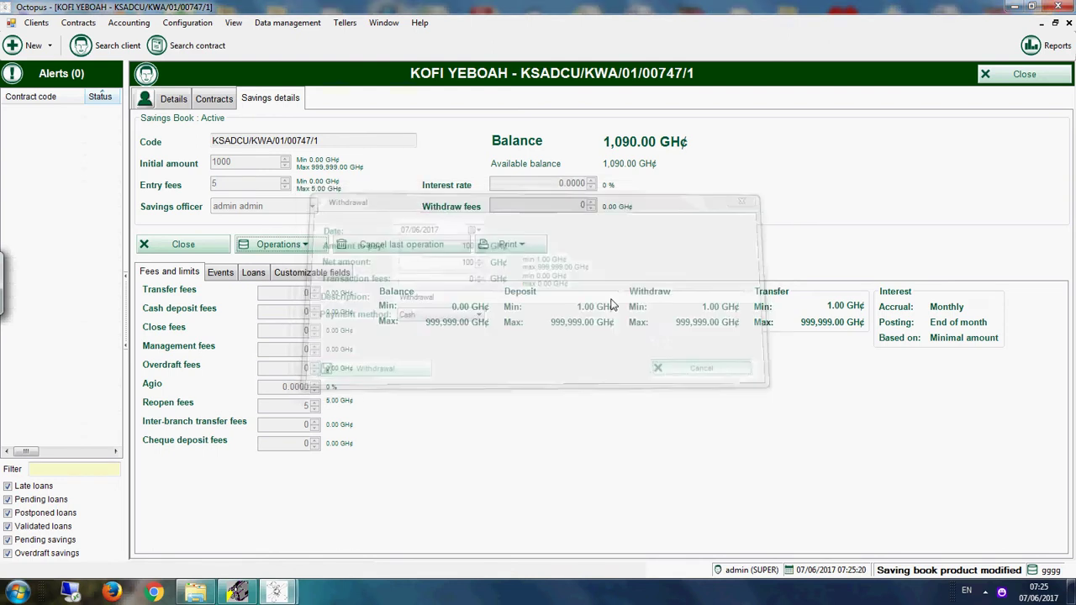
Open the SAVING ACCOUNTS savings product for editing and show its transaction settings
{"action": "left_click", "coordinate": [188, 22]}
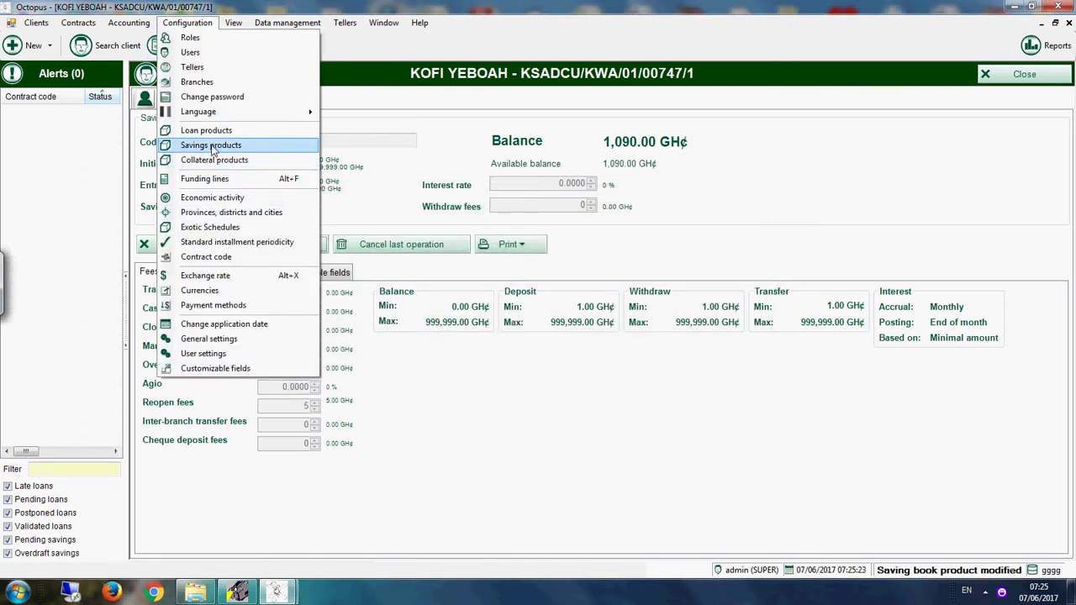
{"action": "left_click", "coordinate": [211, 144]}
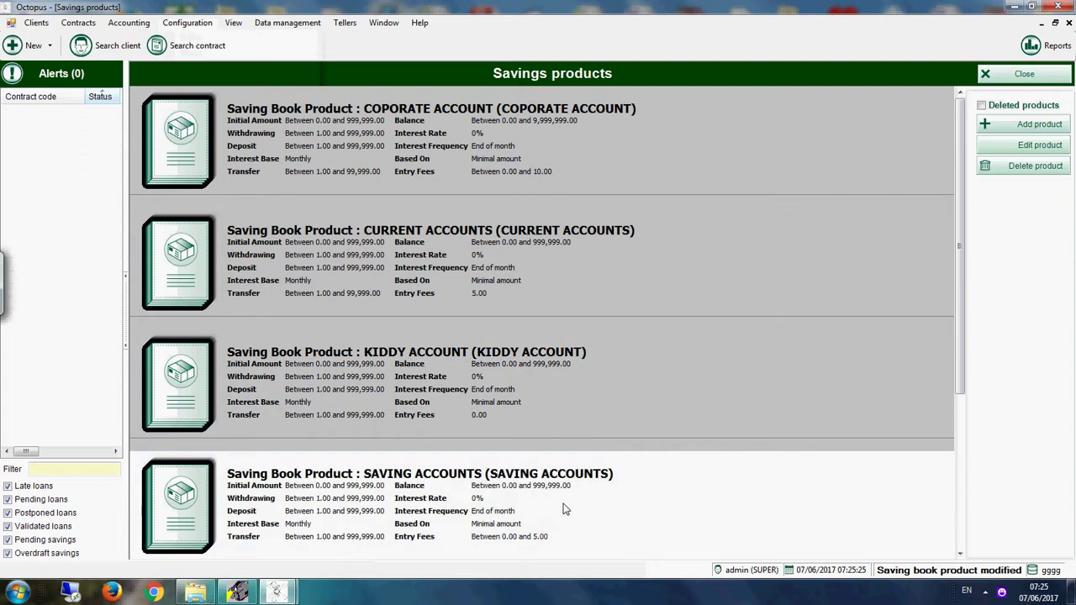
{"action": "left_click", "coordinate": [566, 507]}
{"action": "left_click", "coordinate": [1012, 148]}
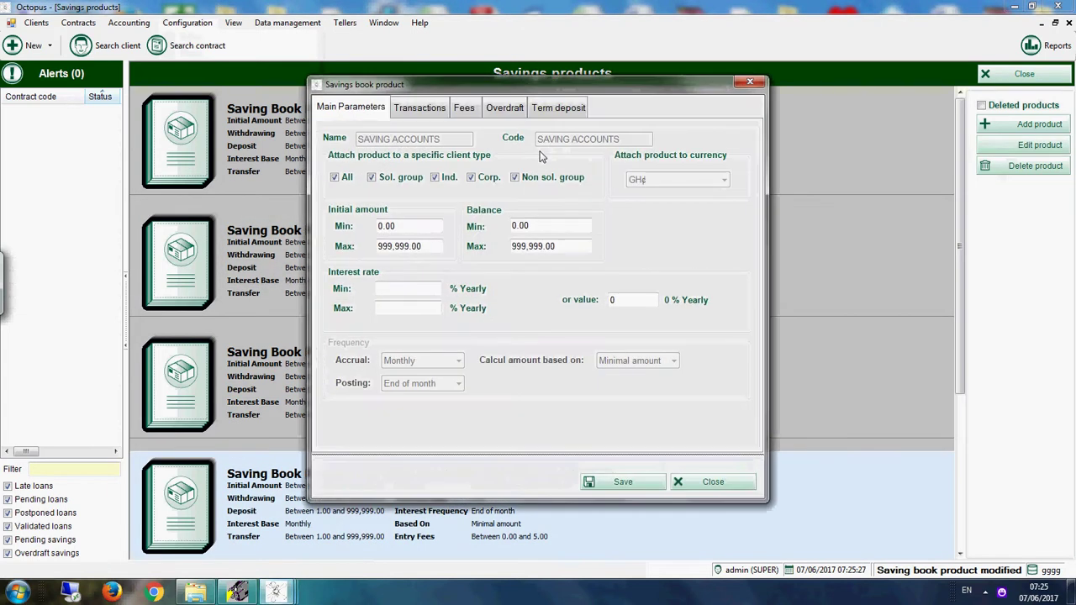
{"action": "left_click", "coordinate": [420, 108]}
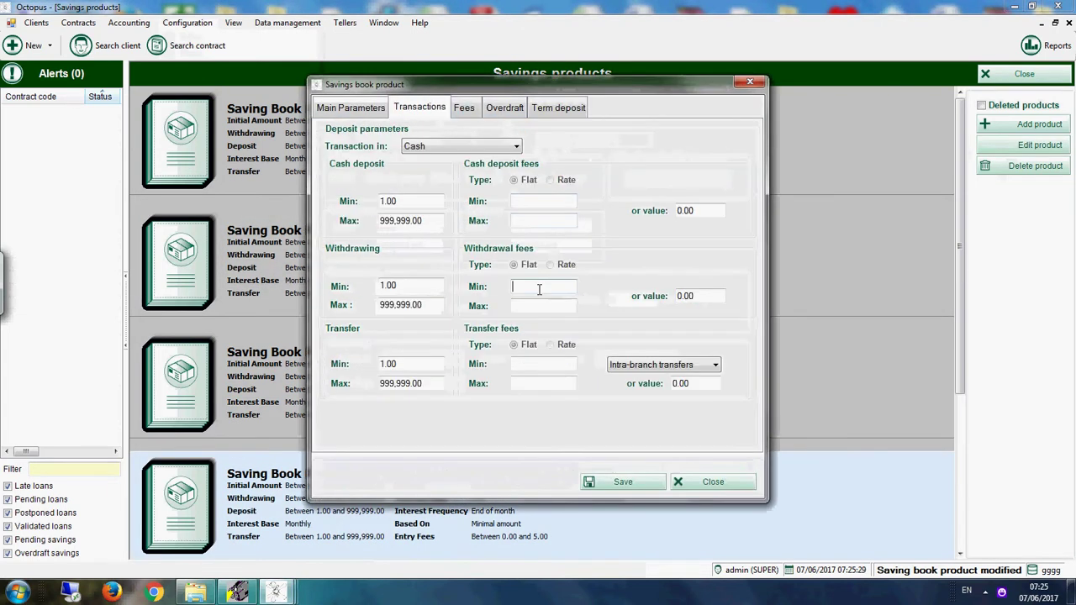
Replace the product's fixed withdrawal fee with a range from 0 to 90 GH¢, save it, and close the product list
{"action": "left_click", "coordinate": [539, 287]}
{"action": "left_click_drag", "start_coordinate": [674, 303], "coordinate": [699, 296]}
{"action": "key", "text": "BackSpace"}
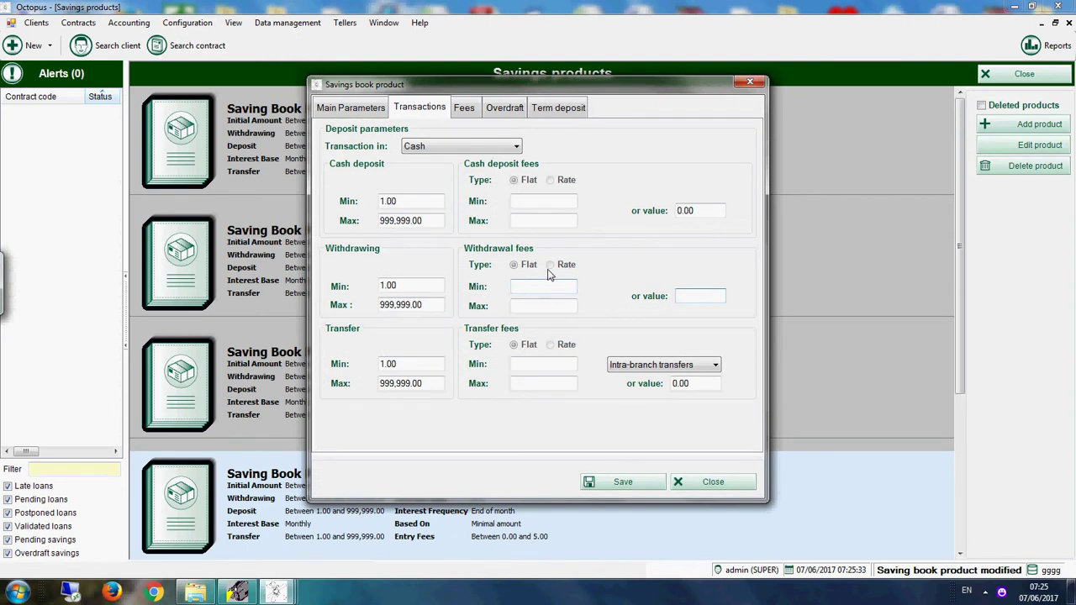
{"action": "left_click", "coordinate": [542, 286]}
{"action": "key", "text": "BackSpace"}
{"action": "key", "text": "Tab"}
{"action": "type", "text": "9"}
{"action": "left_click", "coordinate": [623, 484]}
{"action": "left_click", "coordinate": [577, 340]}
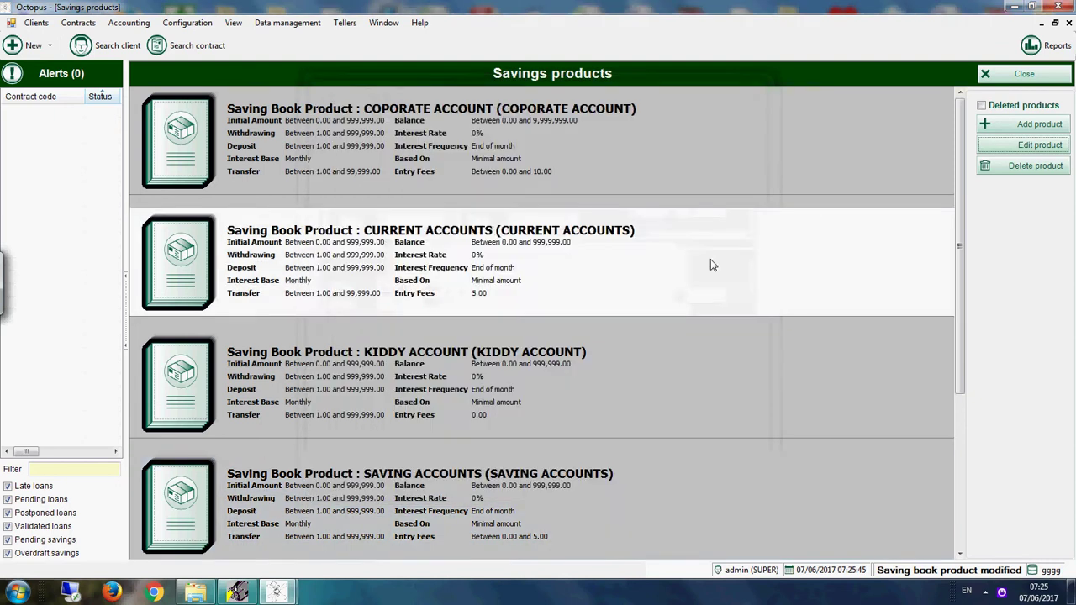
{"action": "left_click", "coordinate": [1028, 75]}
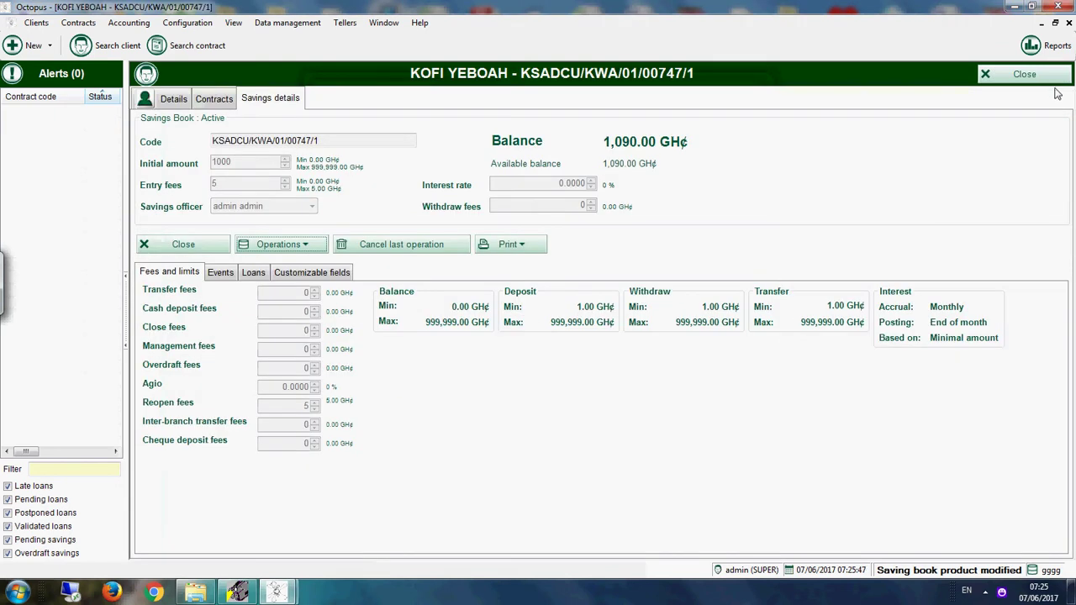
Reload the client's active SAVING ACCOUNTS contract from the list of contracts
{"action": "left_click", "coordinate": [217, 100]}
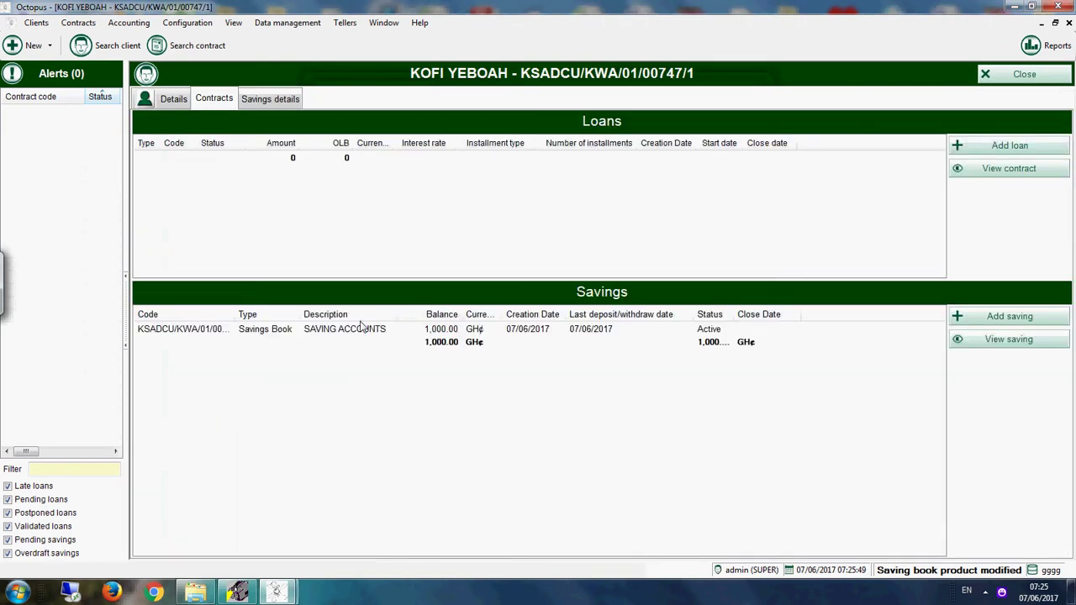
{"action": "left_click", "coordinate": [391, 334]}
{"action": "double_click", "coordinate": [390, 332]}
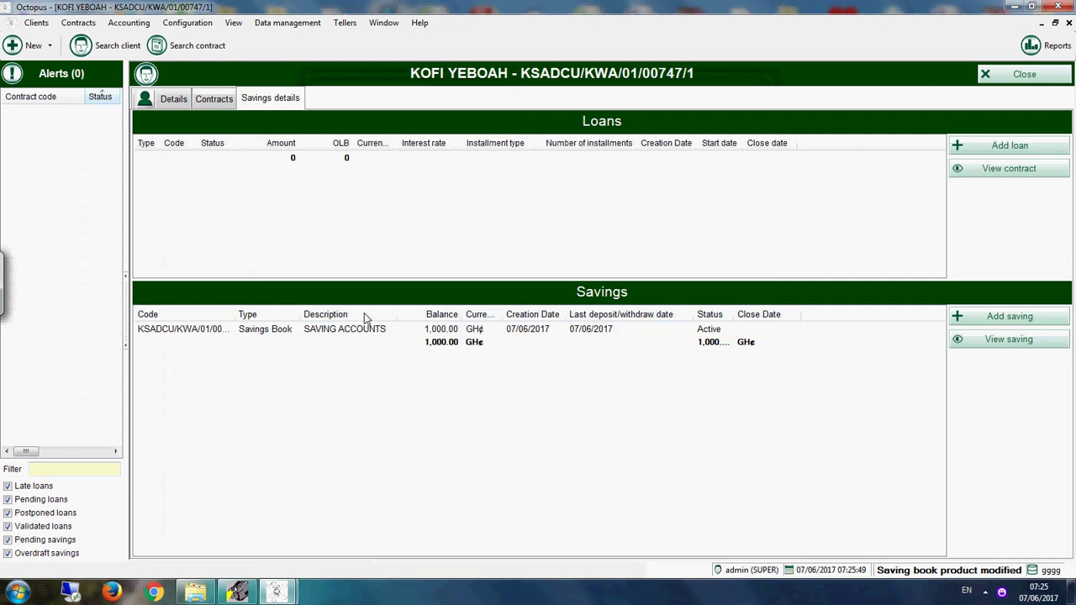
Record a cash withdrawal of 100 GH¢ net with transaction fees of 5 GH¢ on the savings contract
{"action": "left_click", "coordinate": [284, 245]}
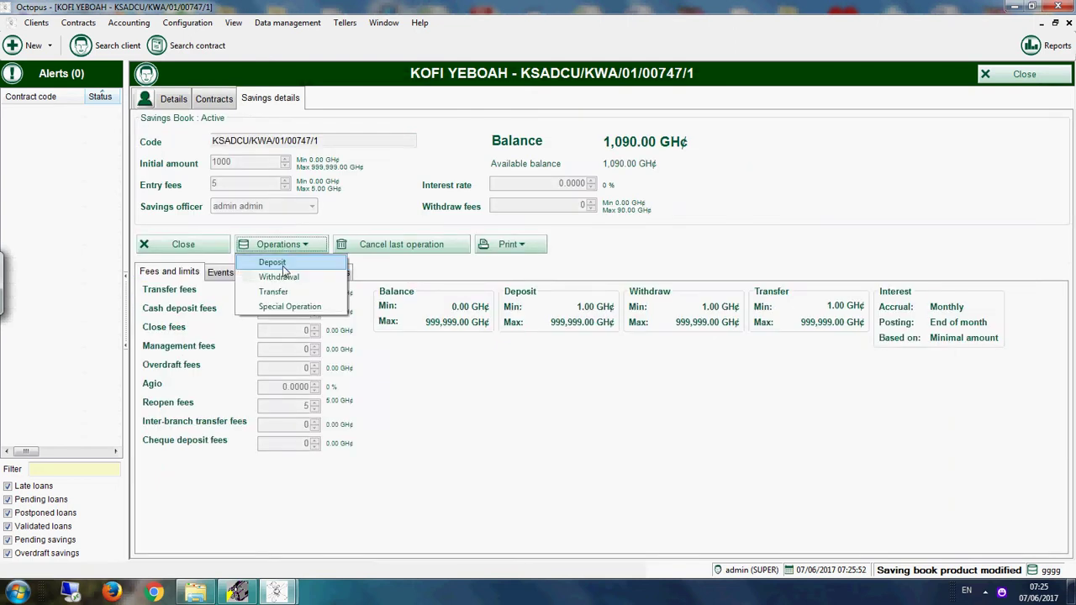
{"action": "left_click", "coordinate": [278, 276]}
{"action": "left_click", "coordinate": [453, 264]}
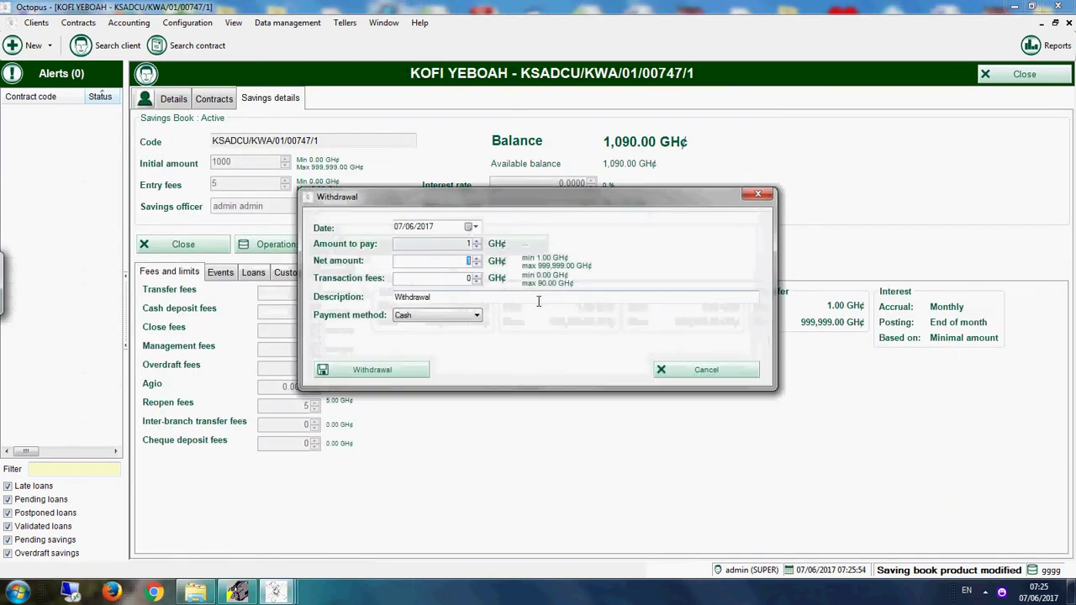
{"action": "left_click", "coordinate": [467, 278]}
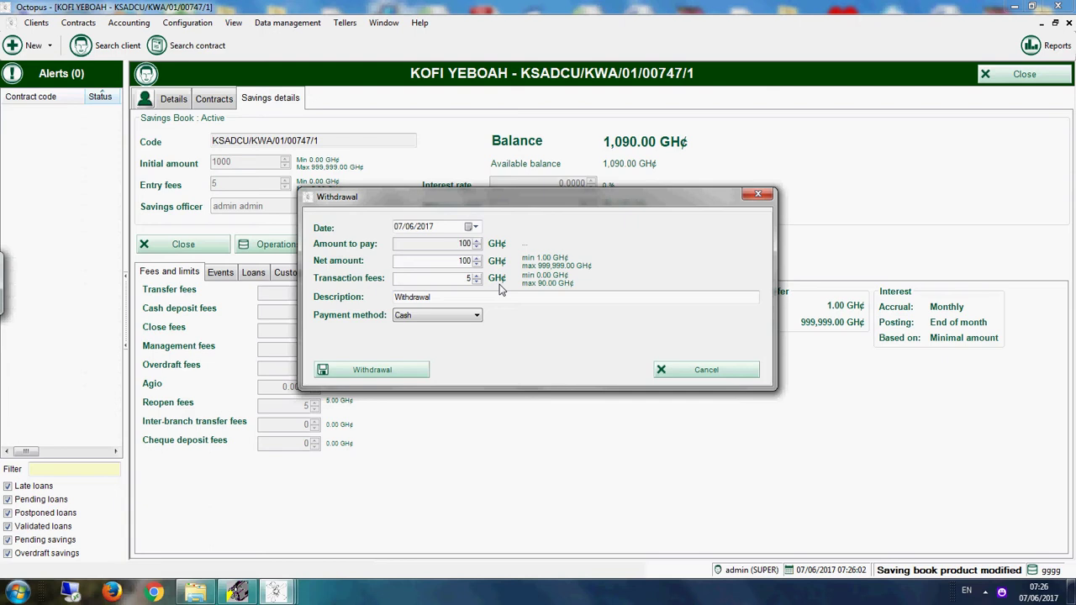
{"action": "key", "text": "Tab"}
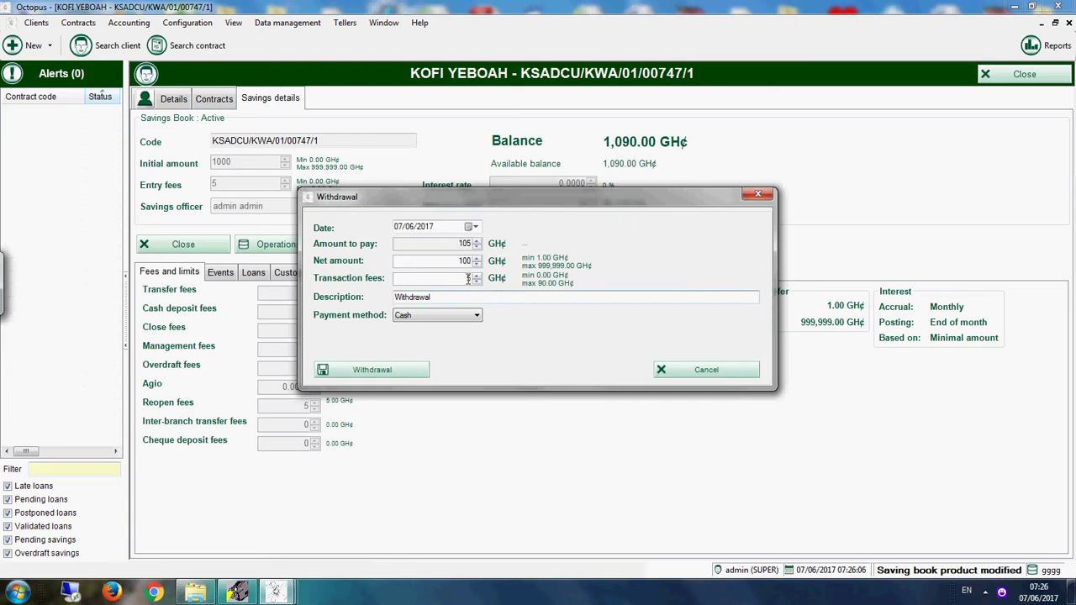
{"action": "left_click", "coordinate": [410, 375]}
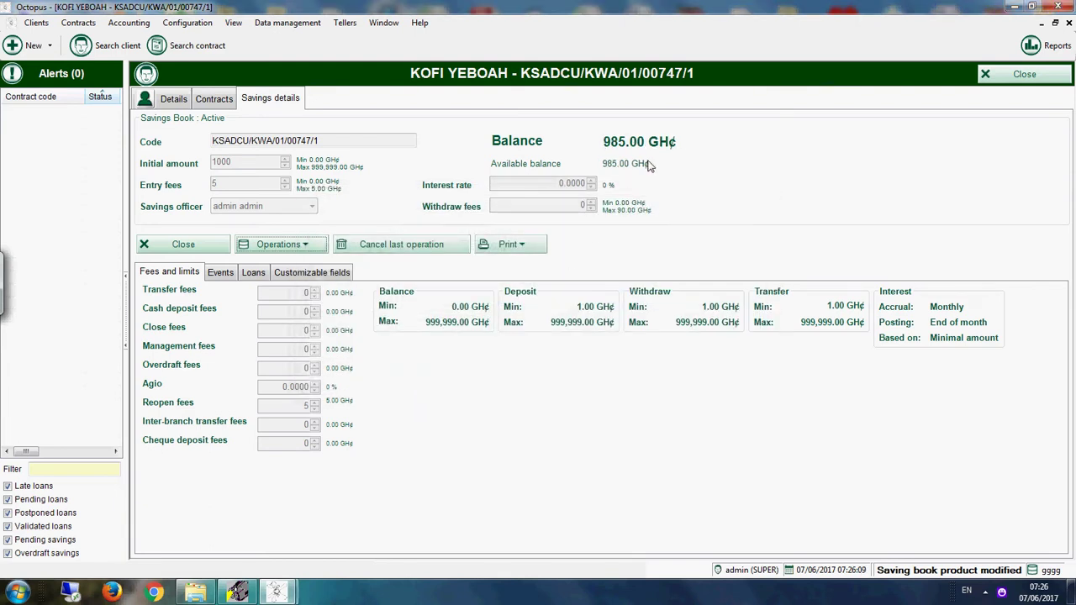
Review the contract's events, checking the entries for the first deposit, the second deposit and the withdrawal
{"action": "left_click", "coordinate": [220, 273]}
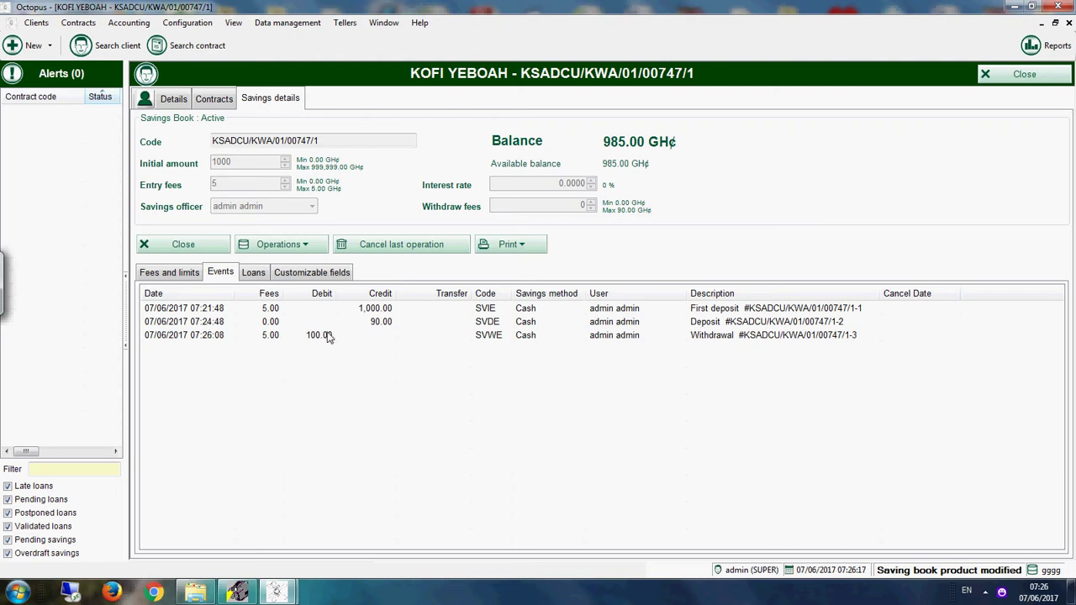
{"action": "left_click", "coordinate": [708, 337]}
{"action": "left_click", "coordinate": [728, 323]}
{"action": "left_click", "coordinate": [719, 335]}
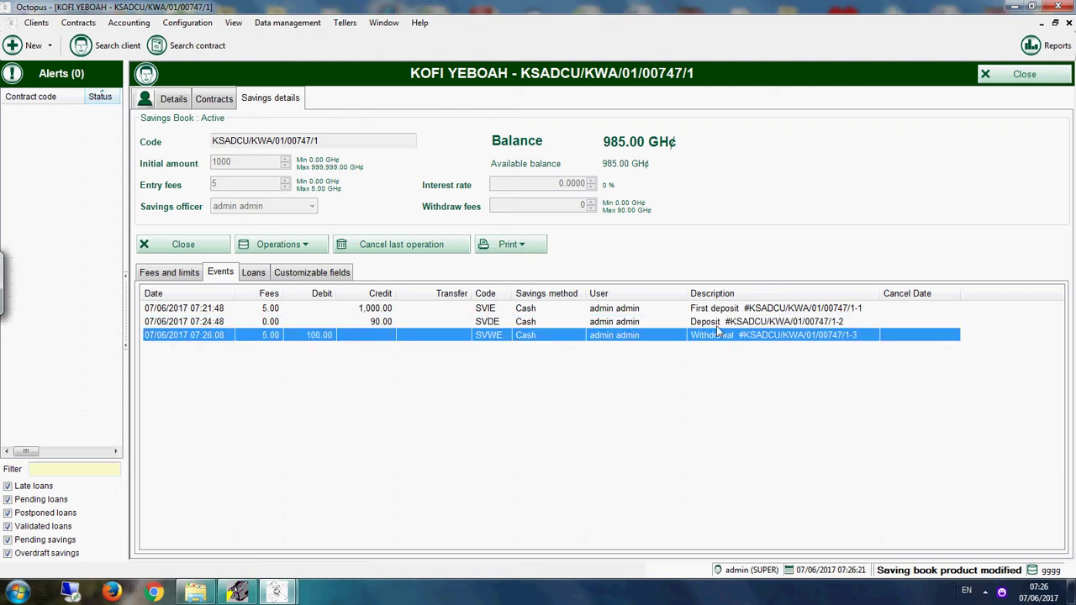
{"action": "left_click", "coordinate": [721, 323]}
{"action": "left_click", "coordinate": [719, 311]}
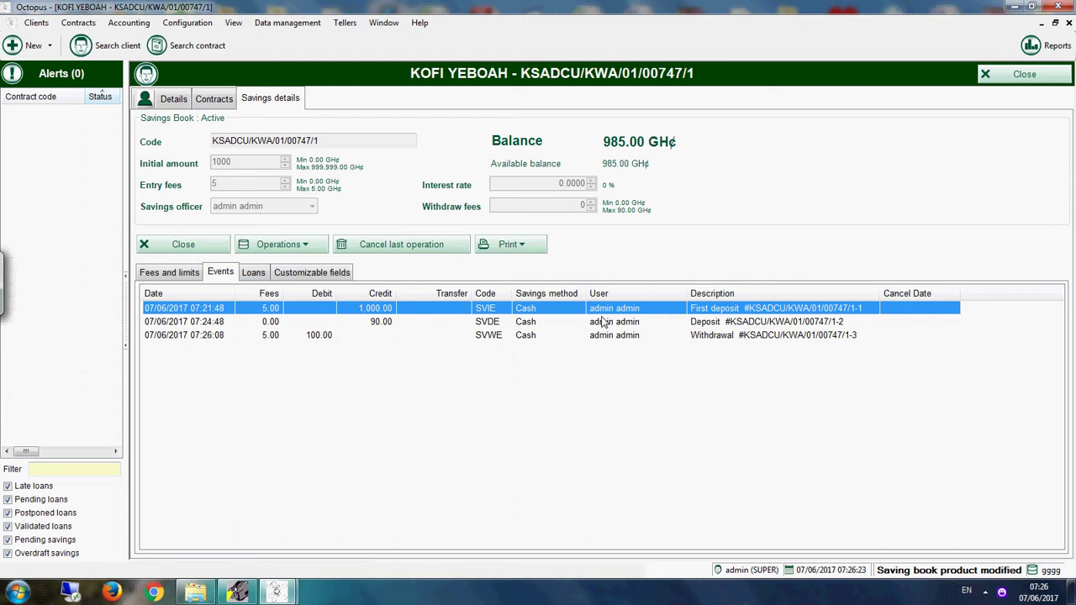
{"action": "left_click", "coordinate": [200, 101]}
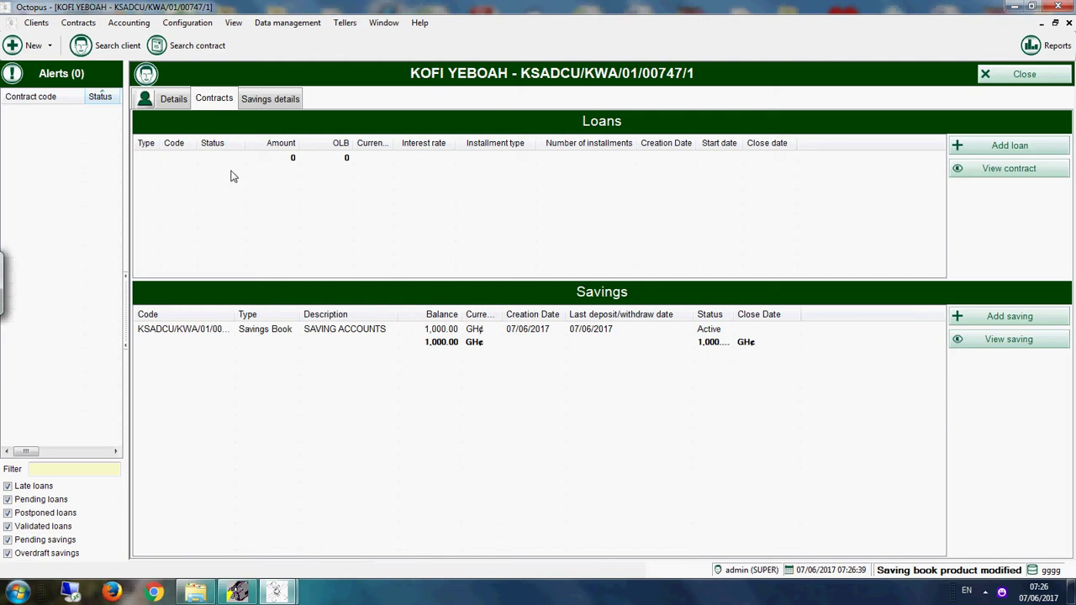
{"action": "left_click", "coordinate": [39, 50]}
{"action": "left_click", "coordinate": [49, 74]}
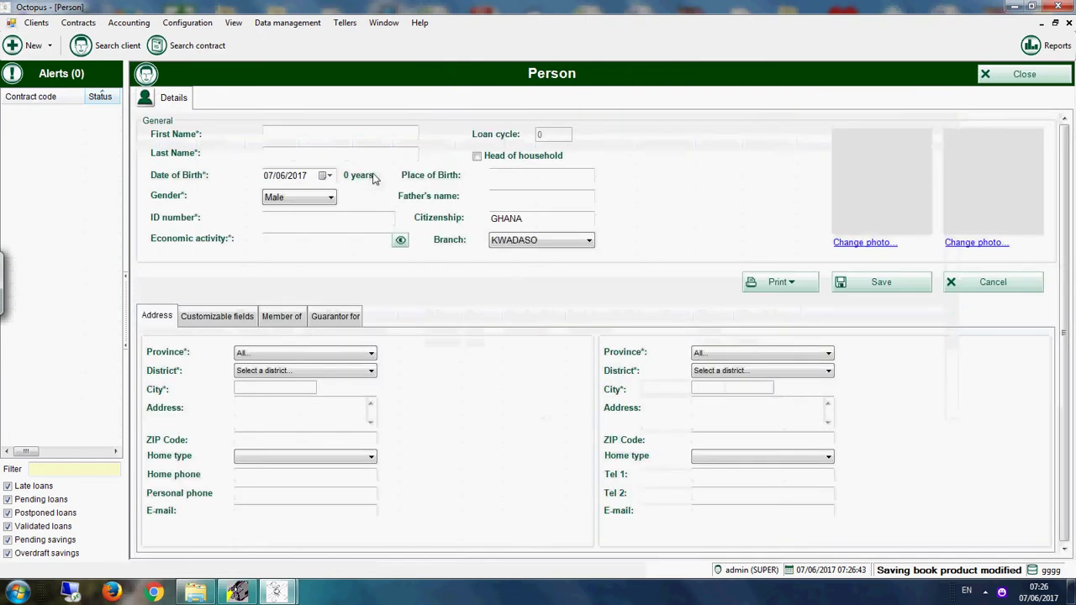
{"action": "left_click", "coordinate": [334, 135]}
{"action": "left_click", "coordinate": [1014, 79]}
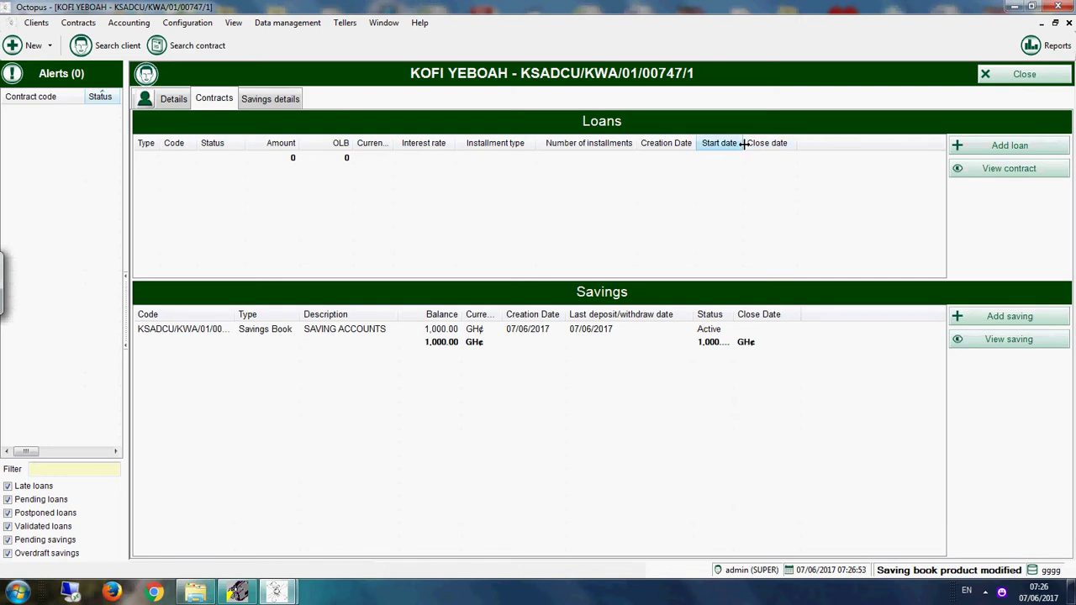
{"action": "left_click", "coordinate": [222, 102]}
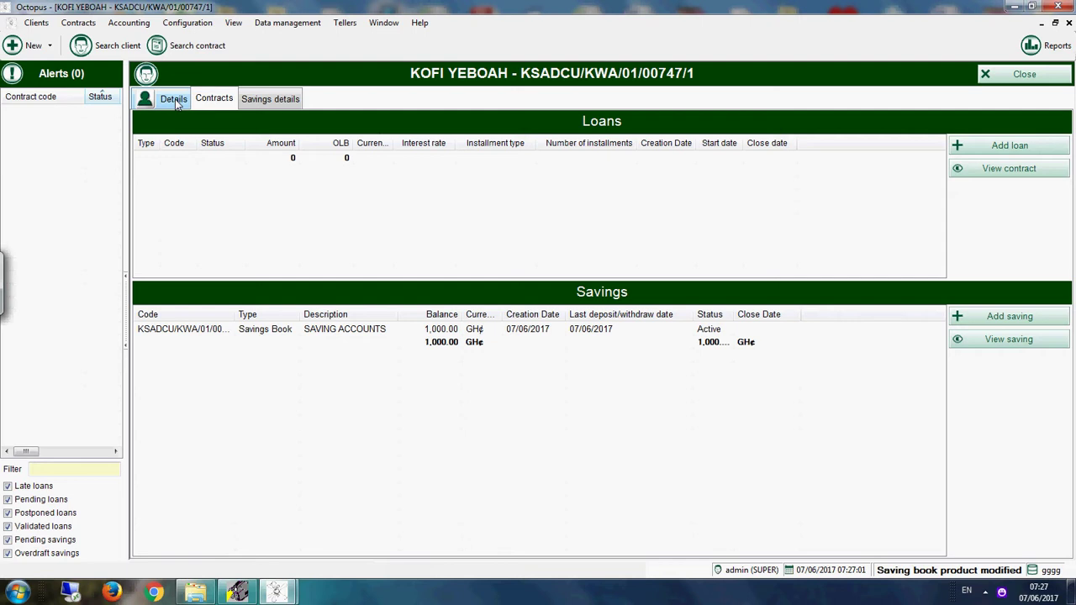
Close the current client's record, search for all clients, and open the second client in the results
{"action": "left_click", "coordinate": [1009, 74]}
{"action": "left_click", "coordinate": [294, 227]}
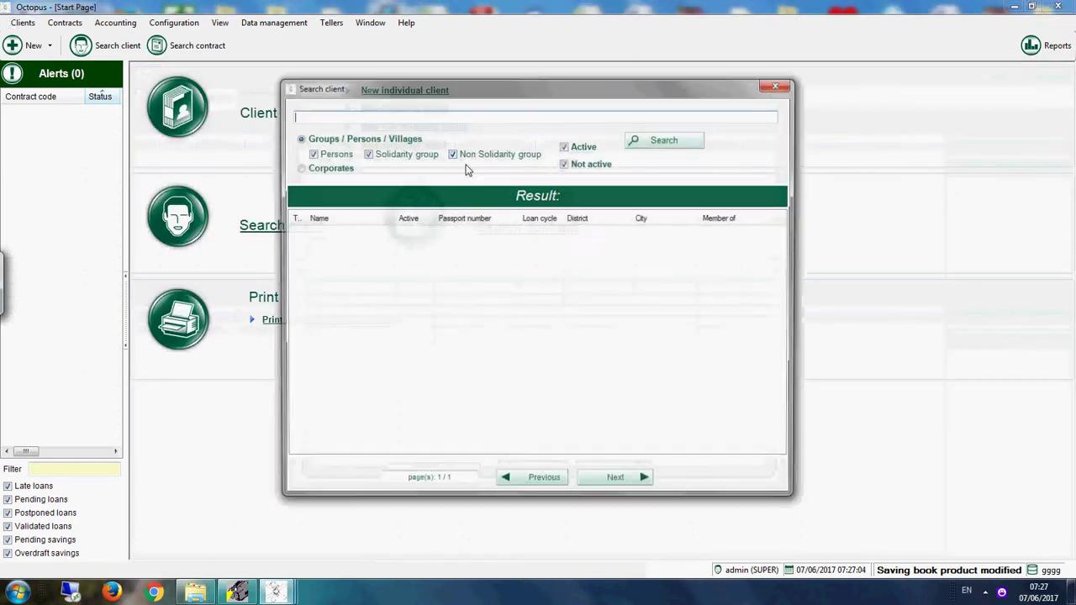
{"action": "left_click", "coordinate": [639, 143]}
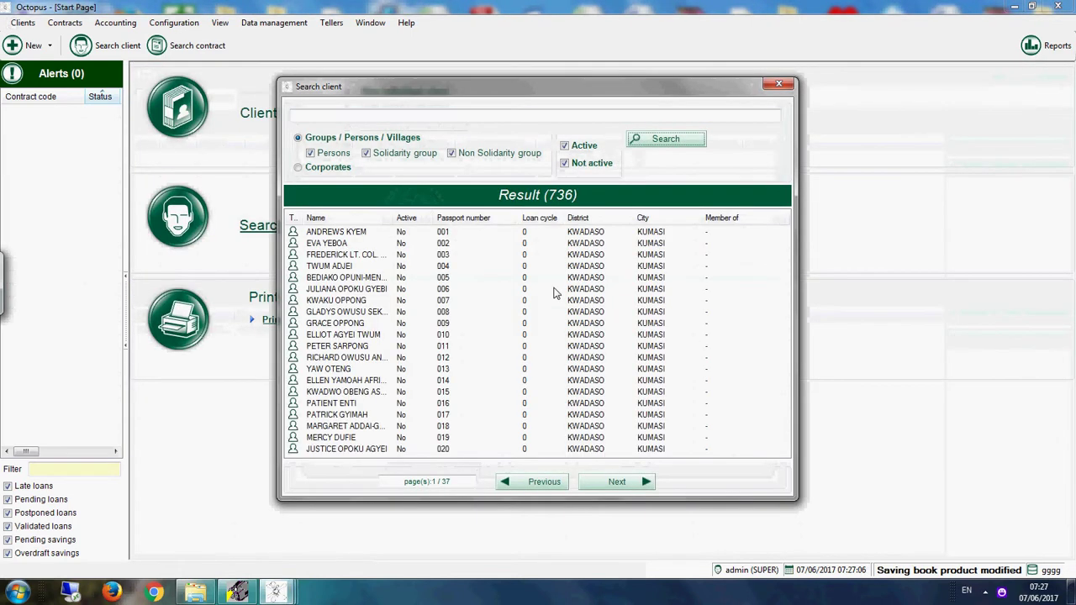
{"action": "left_click", "coordinate": [443, 244]}
{"action": "double_click", "coordinate": [443, 244]}
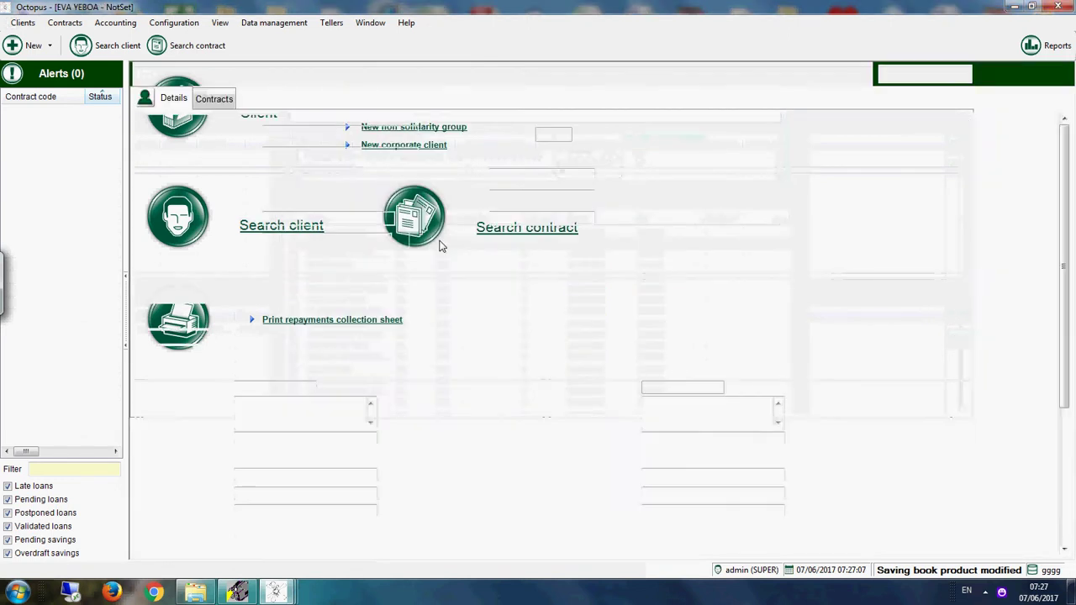
Create a SAVING ACCOUNTS contract for this client with an initial amount of 800 and entry fees of 5, and save it
{"action": "left_click", "coordinate": [214, 99]}
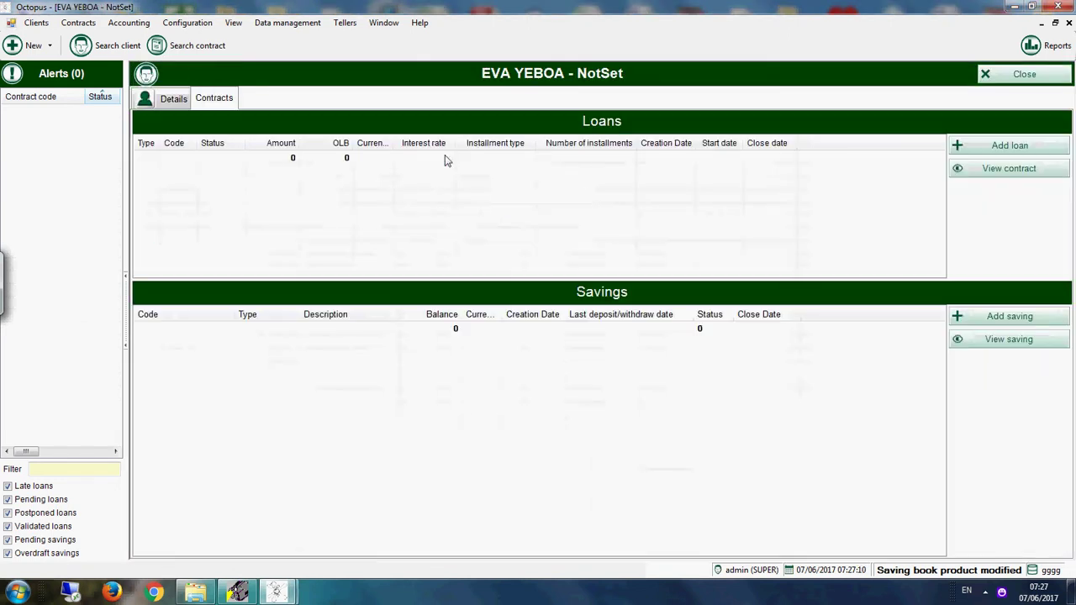
{"action": "left_click", "coordinate": [1031, 314]}
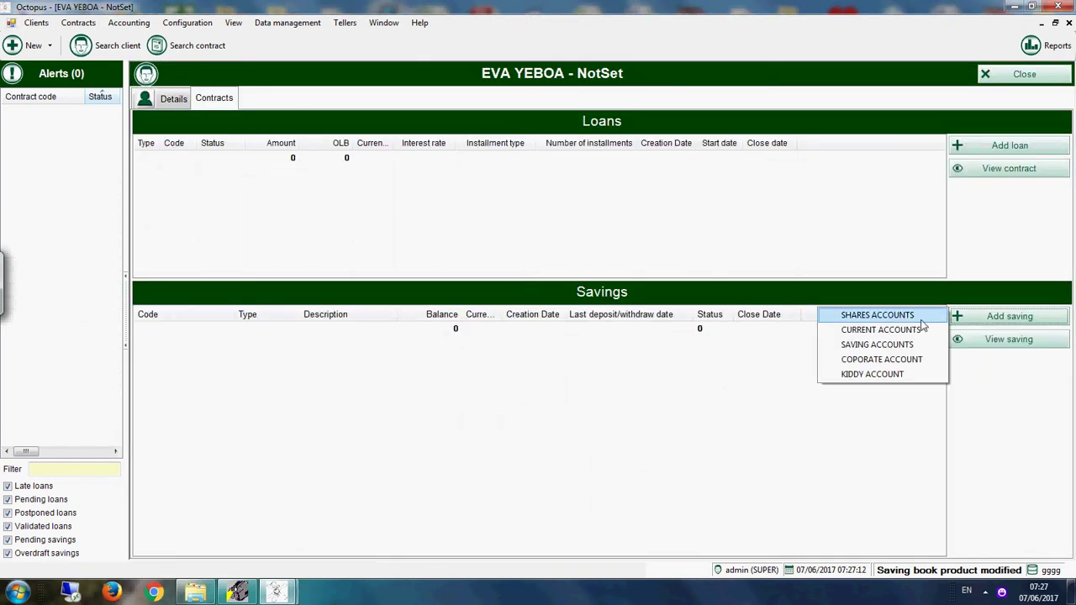
{"action": "left_click", "coordinate": [883, 345]}
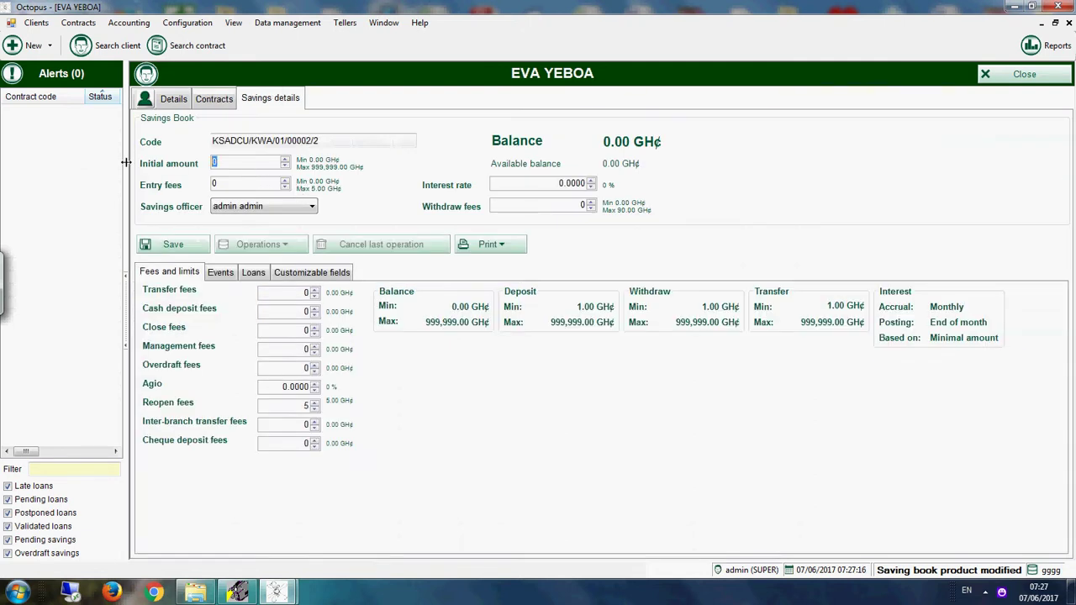
{"action": "type", "text": "800"}
{"action": "key", "text": "Tab"}
{"action": "type", "text": "5"}
{"action": "left_click", "coordinate": [171, 248]}
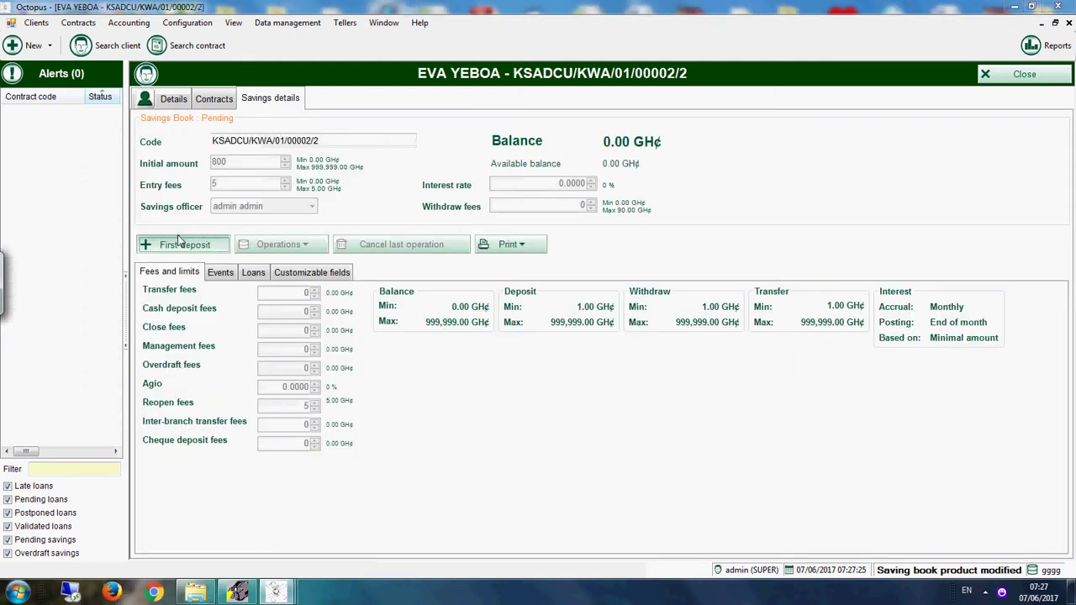
Make the first deposit on the pending savings contract and close the client's record
{"action": "left_click", "coordinate": [177, 236]}
{"action": "left_click", "coordinate": [578, 370]}
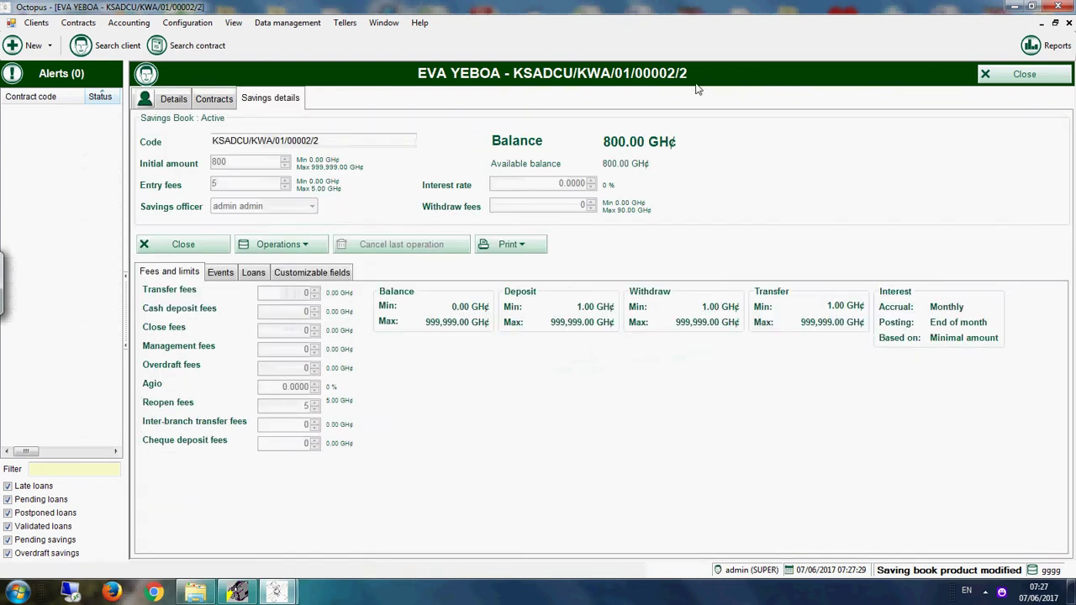
{"action": "left_click", "coordinate": [1014, 83]}
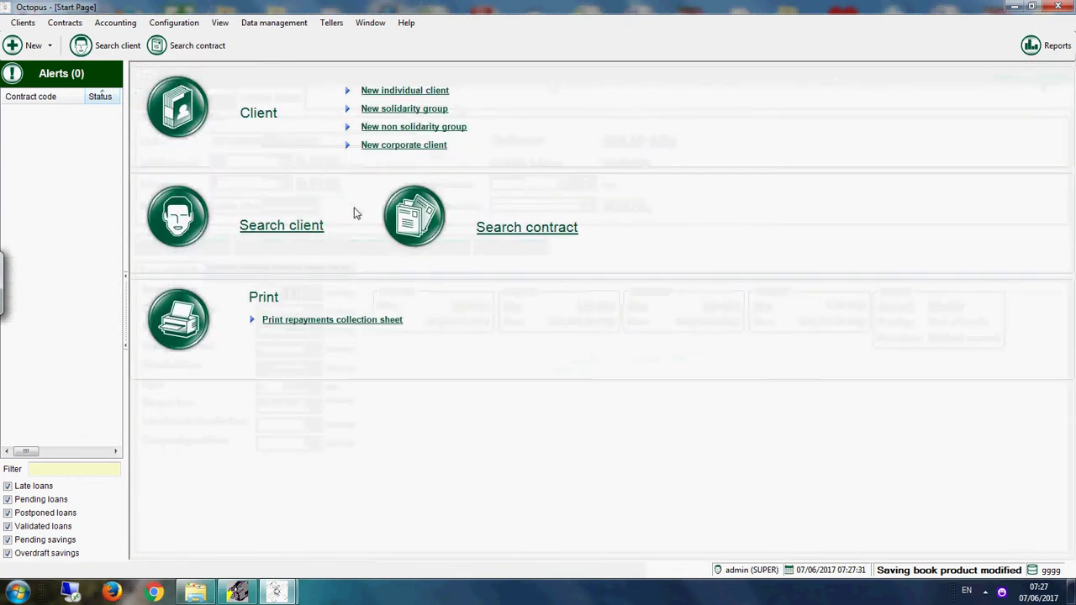
Search for all clients again and open the record of the third client in the results
{"action": "left_click", "coordinate": [307, 225]}
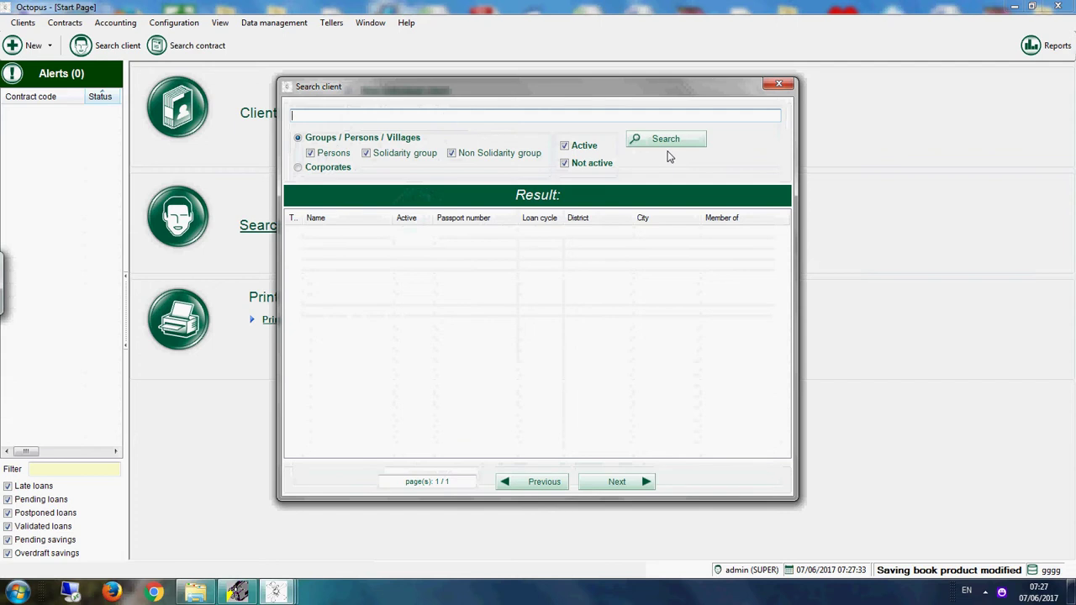
{"action": "left_click", "coordinate": [667, 143]}
{"action": "left_click", "coordinate": [564, 255]}
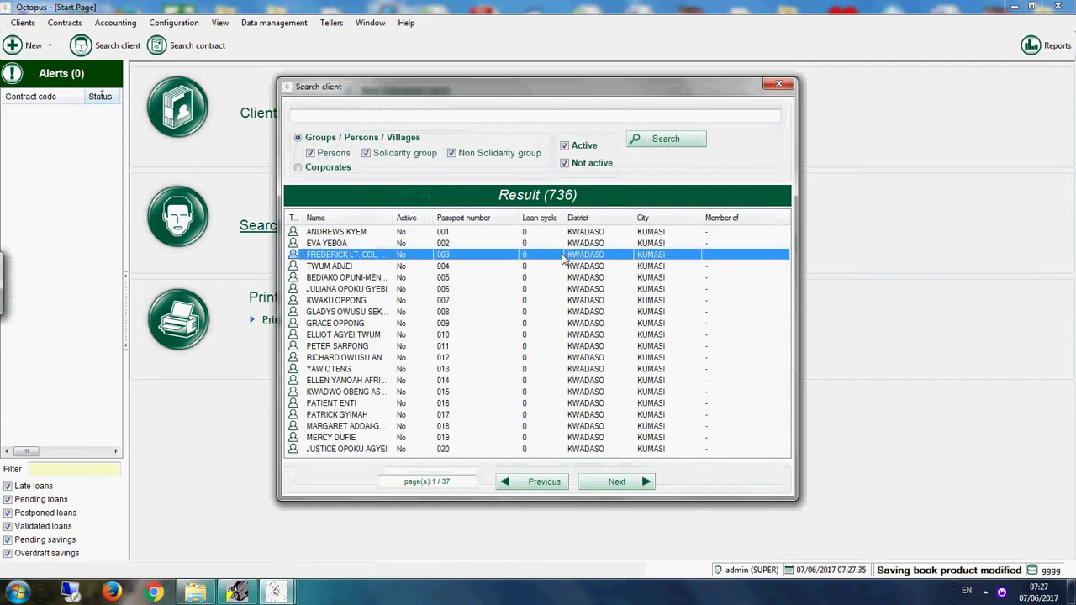
{"action": "double_click", "coordinate": [565, 259]}
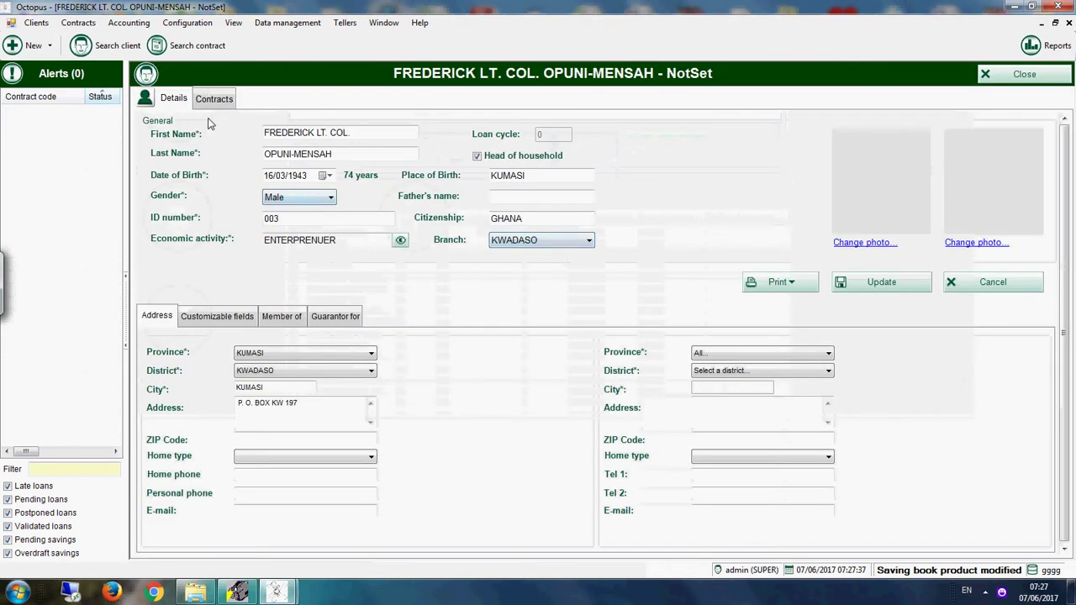
Create a CURRENT ACCOUNTS contract for this client with an initial amount of 900 and entry fees of 5, and save it
{"action": "left_click", "coordinate": [214, 98]}
{"action": "left_click", "coordinate": [976, 325]}
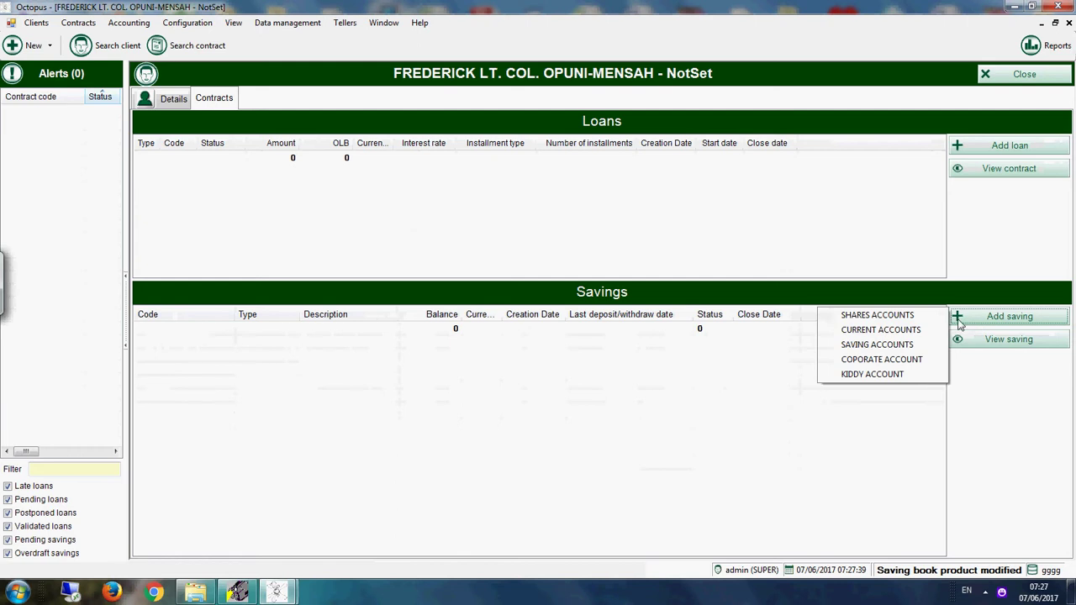
{"action": "left_click", "coordinate": [897, 329]}
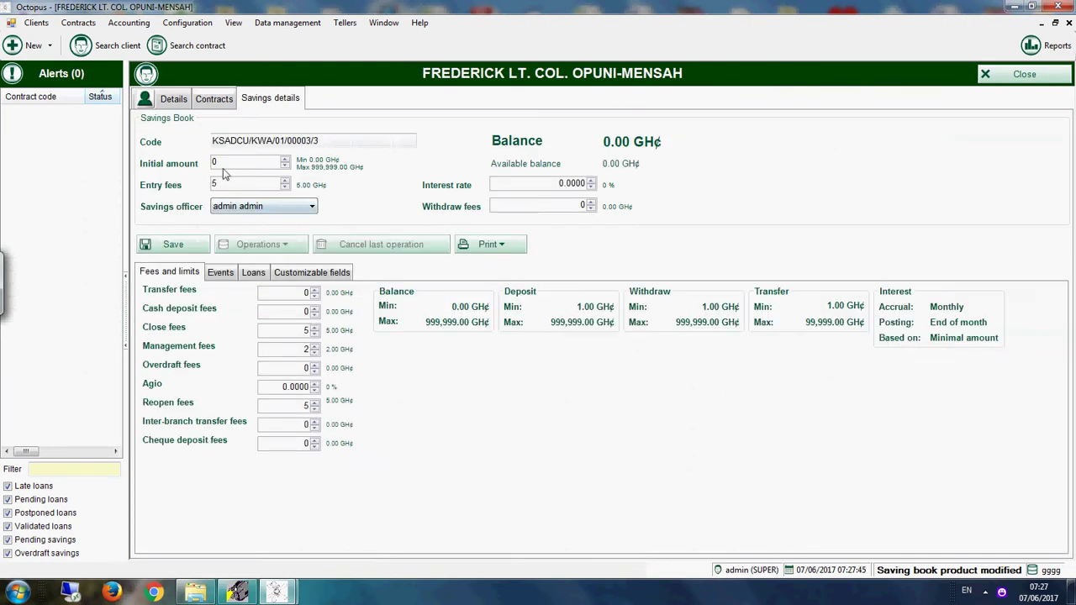
{"action": "left_click", "coordinate": [224, 166]}
{"action": "type", "text": "900"}
{"action": "left_click", "coordinate": [174, 249]}
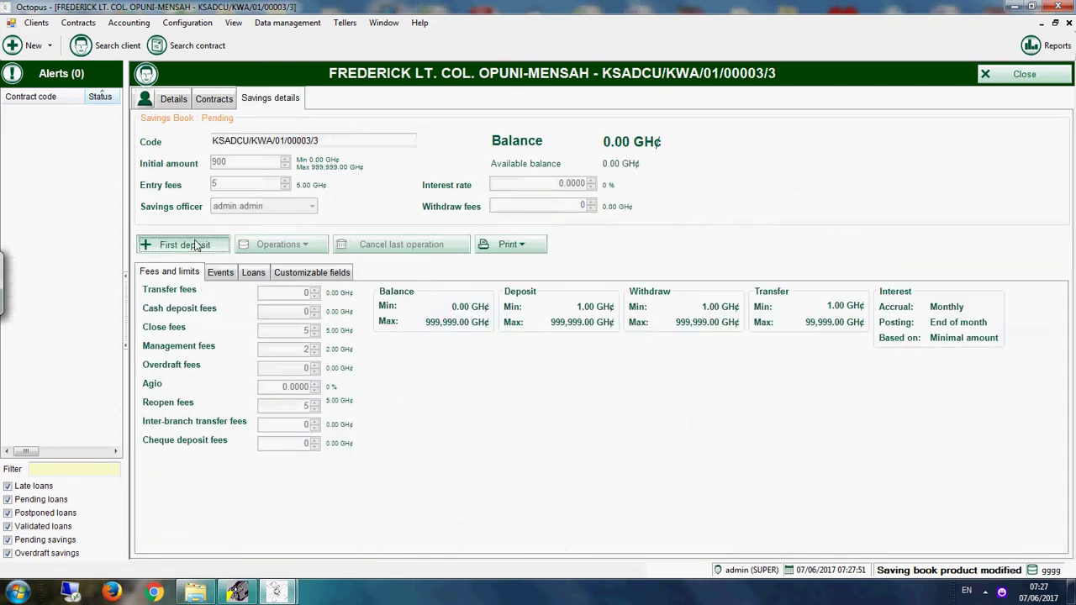
Make the first deposit on the pending current account contract and close the client's record
{"action": "left_click", "coordinate": [190, 243]}
{"action": "left_click", "coordinate": [579, 362]}
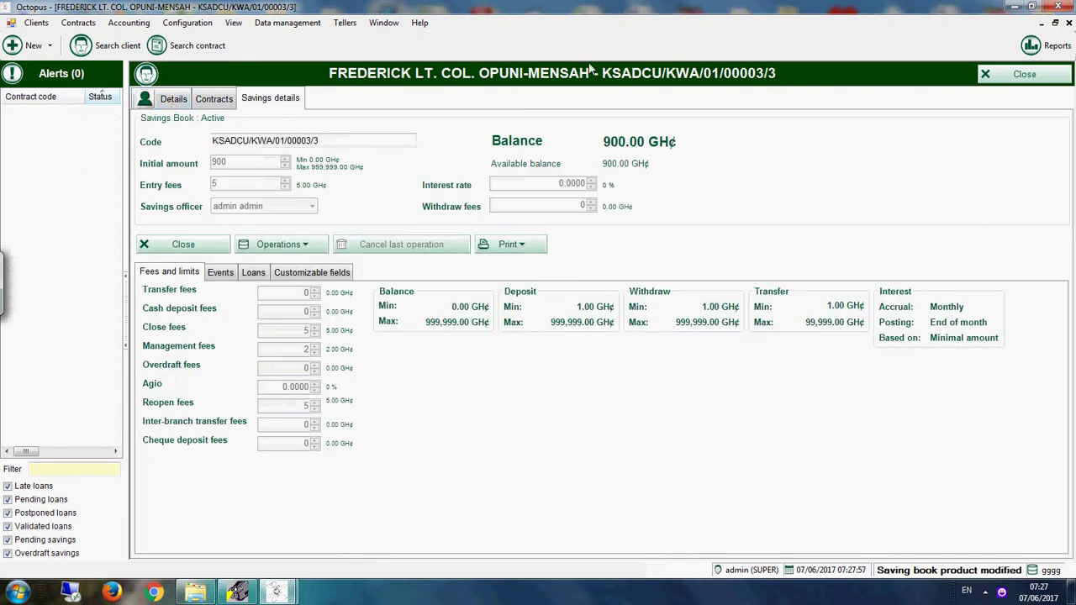
{"action": "left_click", "coordinate": [1035, 78]}
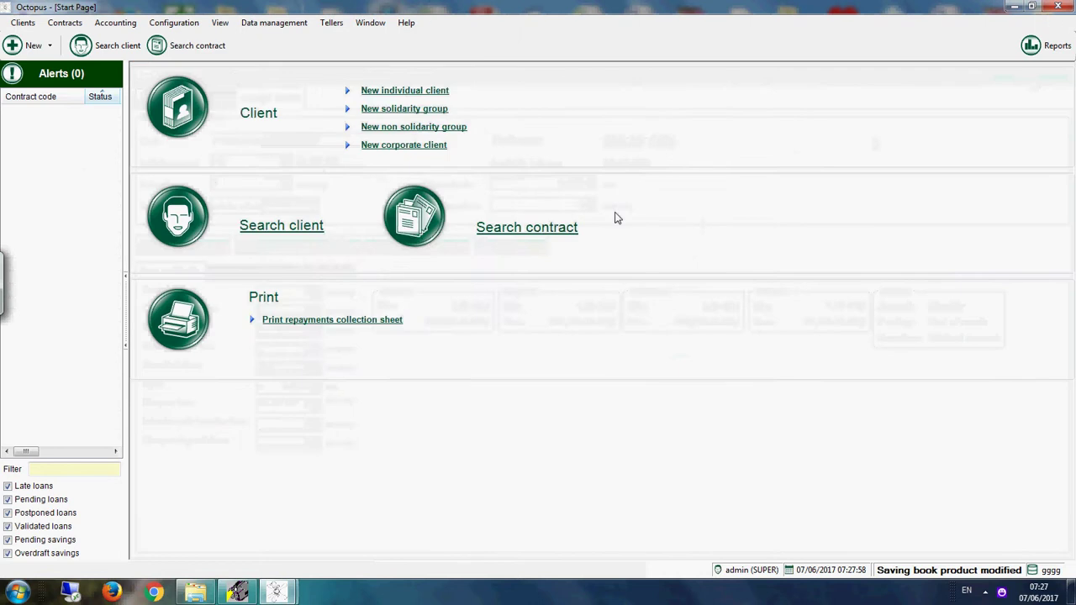
Bring up the contract search with its existing "/1" filter and open the only savings contract in the results
{"action": "left_click", "coordinate": [562, 234]}
{"action": "left_click", "coordinate": [515, 276]}
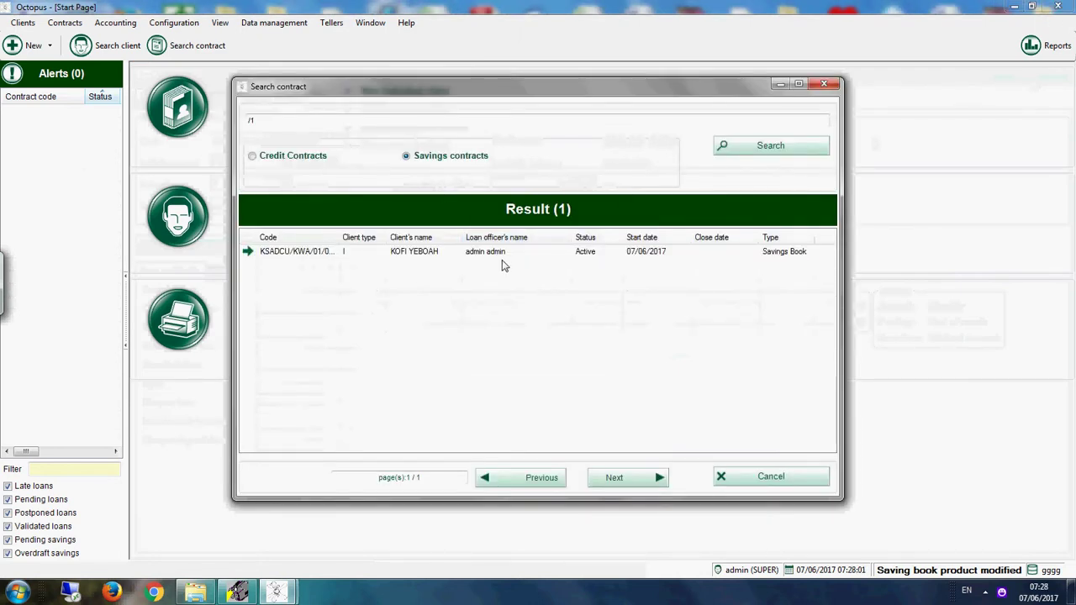
{"action": "left_click", "coordinate": [503, 254]}
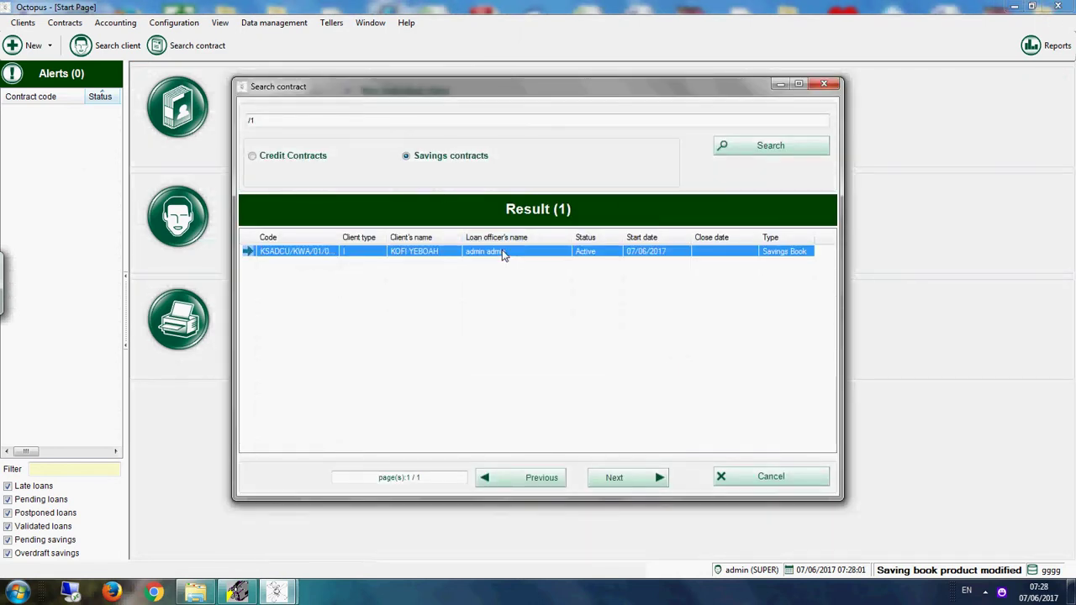
{"action": "double_click", "coordinate": [503, 253]}
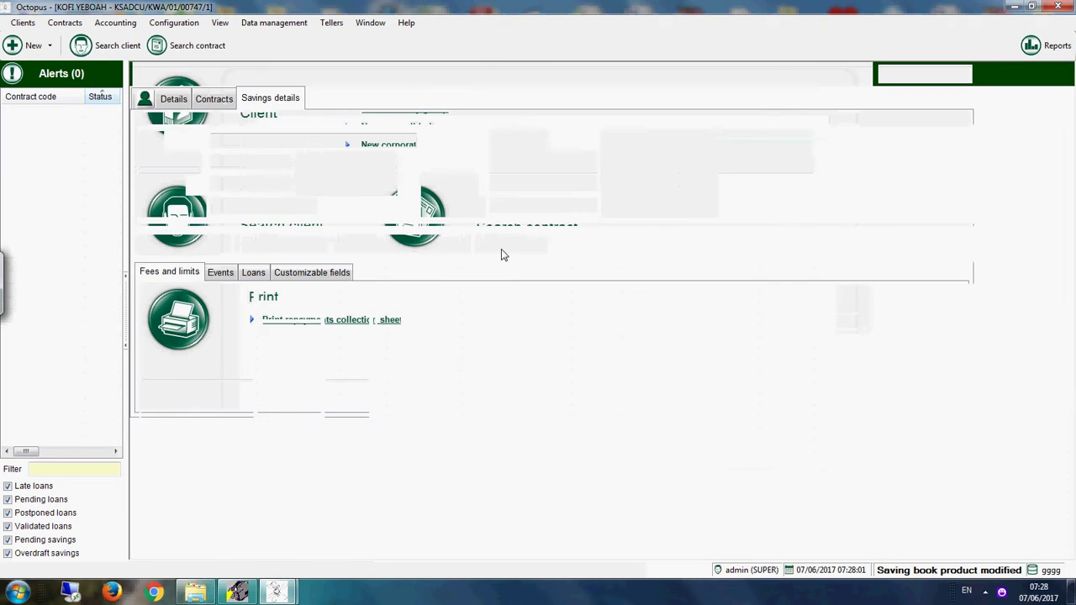
{"action": "left_click", "coordinate": [501, 246]}
Create and save a SHARES ACCOUNTS contract for this client with an initial amount of 9000, and make its first deposit
{"action": "left_click", "coordinate": [206, 105]}
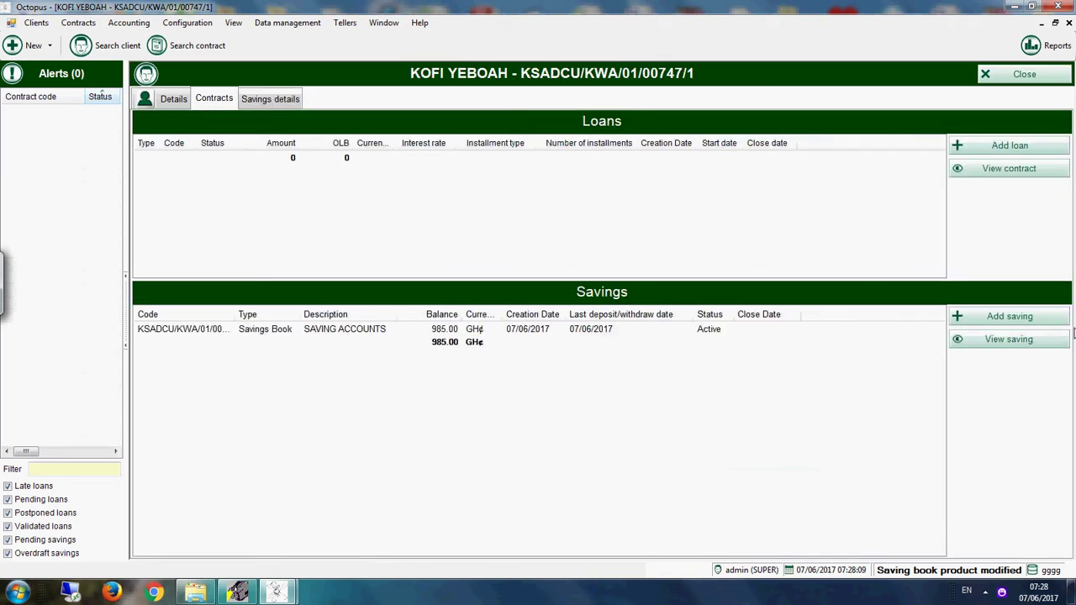
{"action": "left_click", "coordinate": [989, 324]}
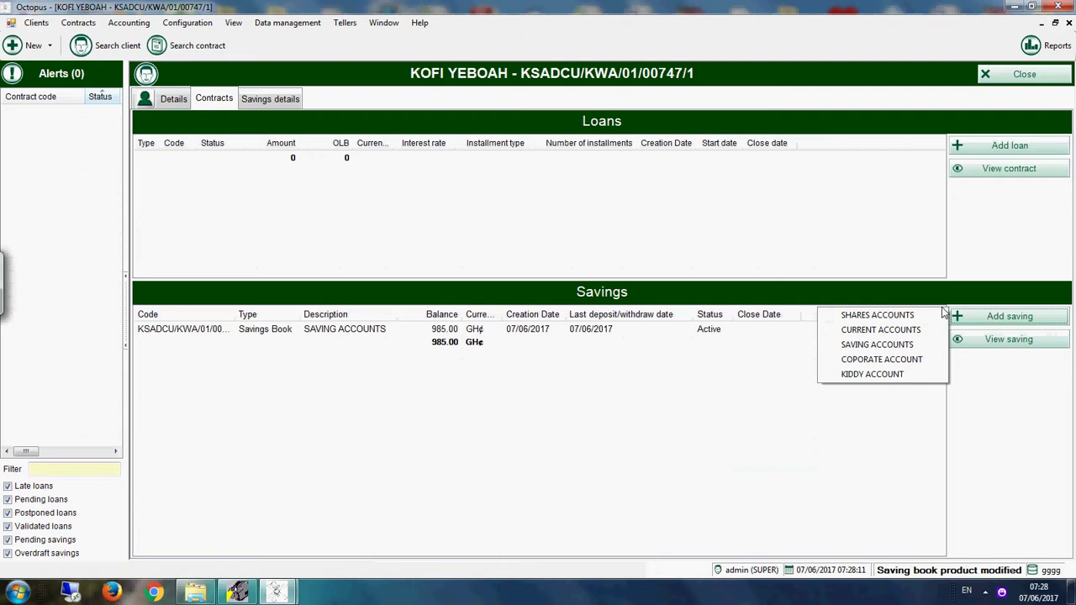
{"action": "left_click", "coordinate": [892, 316]}
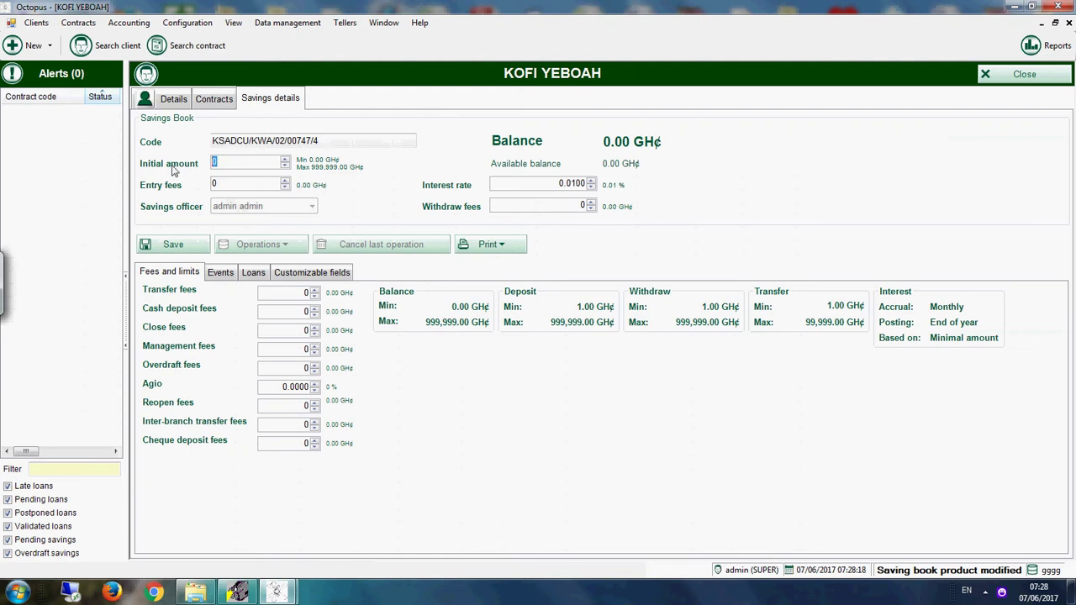
{"action": "type", "text": "9000"}
{"action": "left_click", "coordinate": [183, 246]}
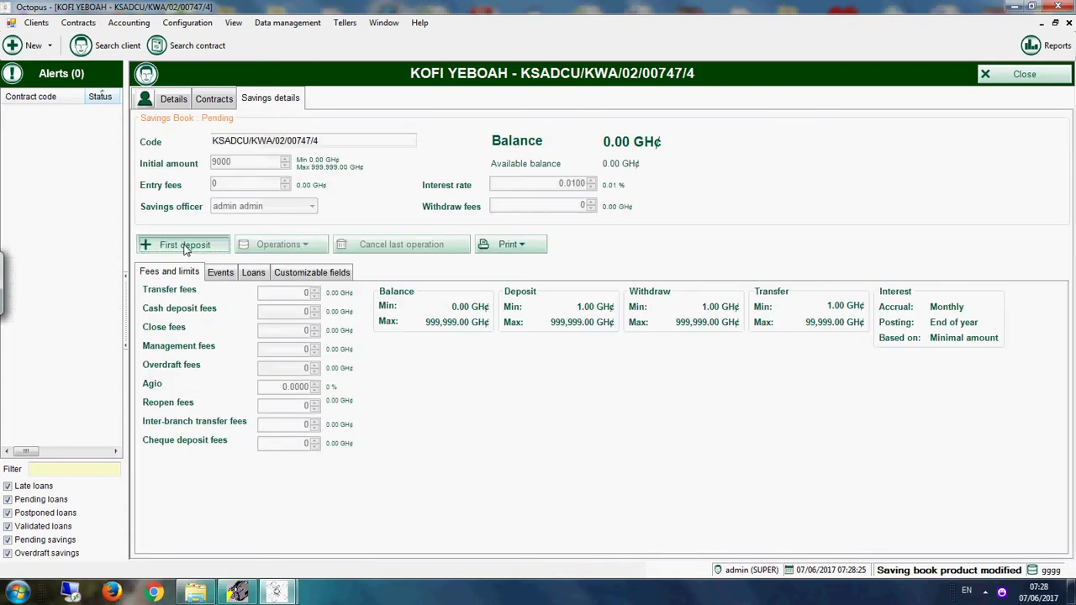
{"action": "left_click", "coordinate": [186, 248]}
{"action": "left_click", "coordinate": [606, 363]}
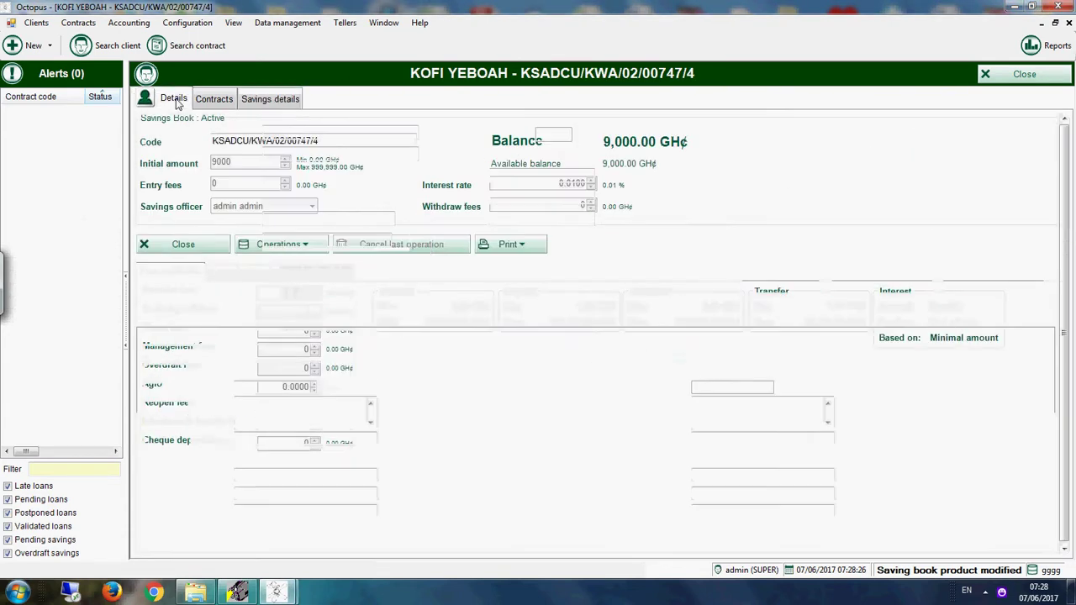
Return to the client's contracts and widen the Description and Code columns of the savings list to show the full contract codes
{"action": "left_click", "coordinate": [175, 101]}
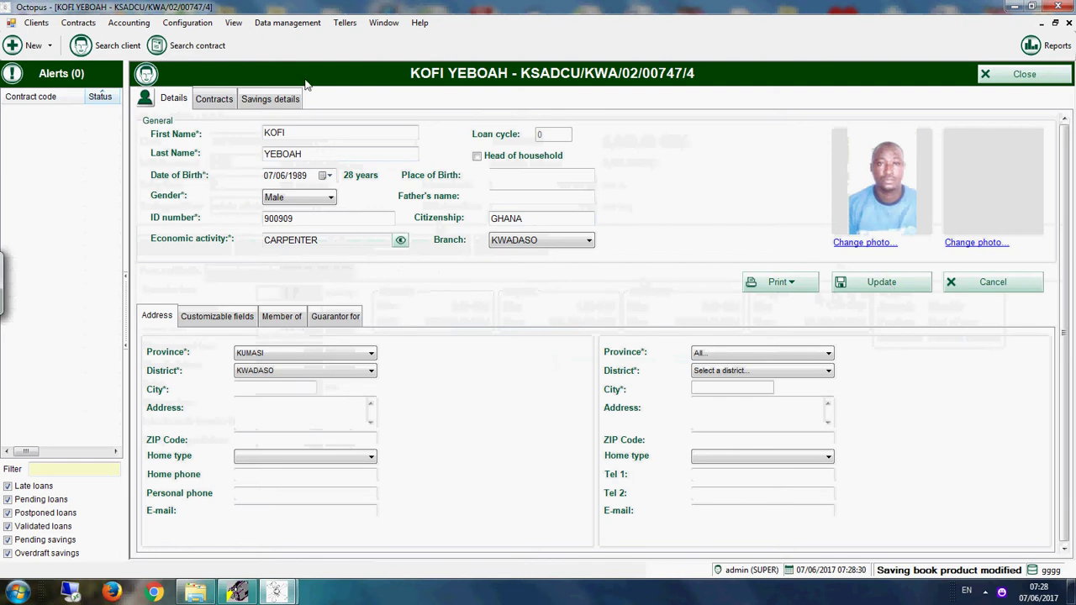
{"action": "left_click", "coordinate": [216, 98]}
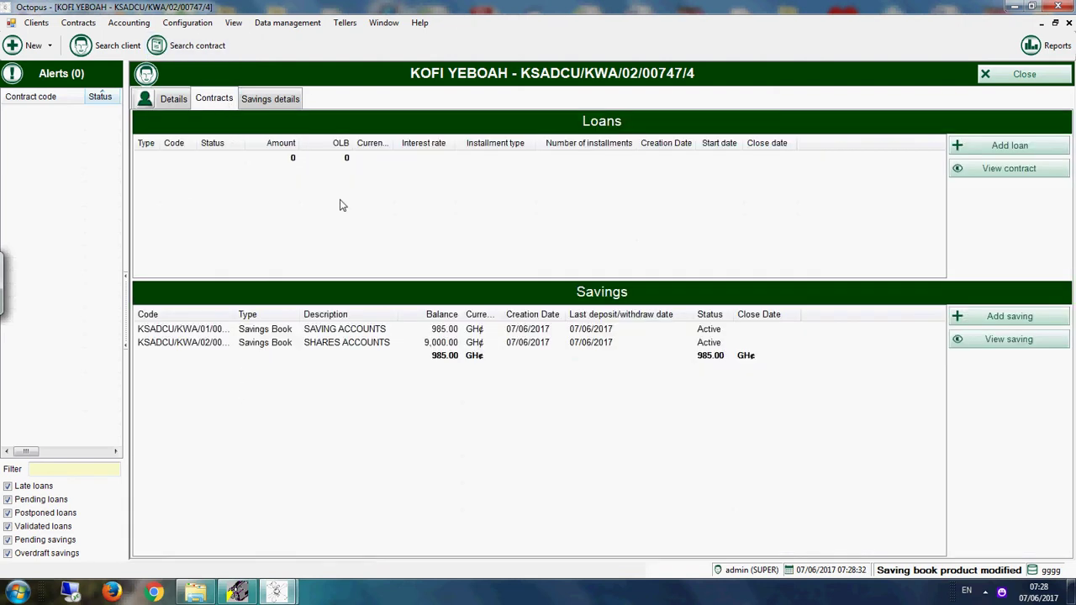
{"action": "double_click", "coordinate": [399, 314]}
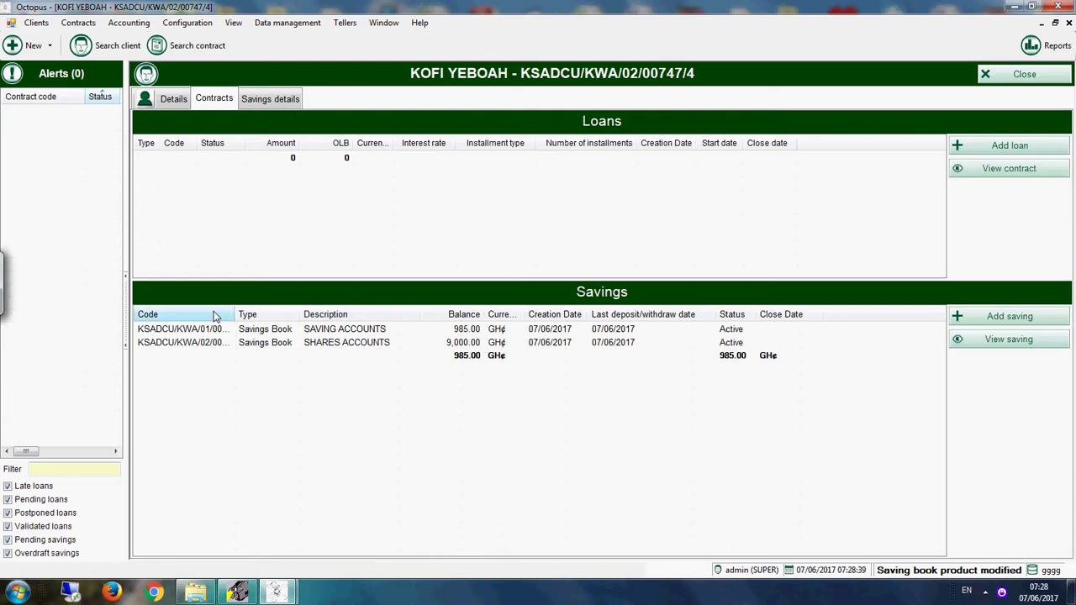
{"action": "left_click_drag", "start_coordinate": [236, 314], "coordinate": [266, 314]}
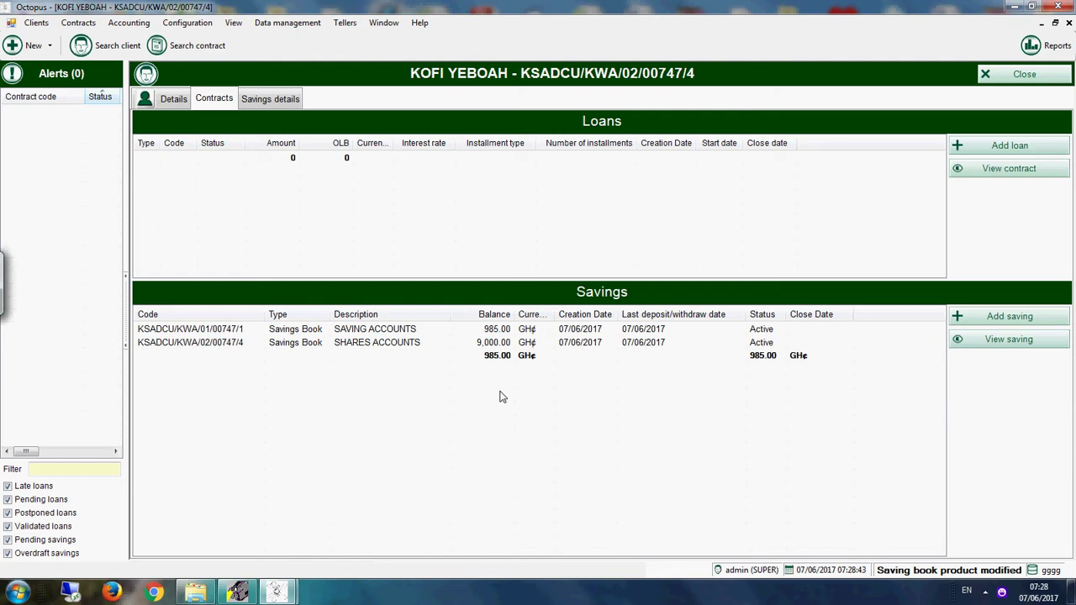
Create a COPORATE ACCOUNT contract for the same client with an initial amount of 60000 and entry fees of 5, and save it
{"action": "left_click", "coordinate": [1008, 317]}
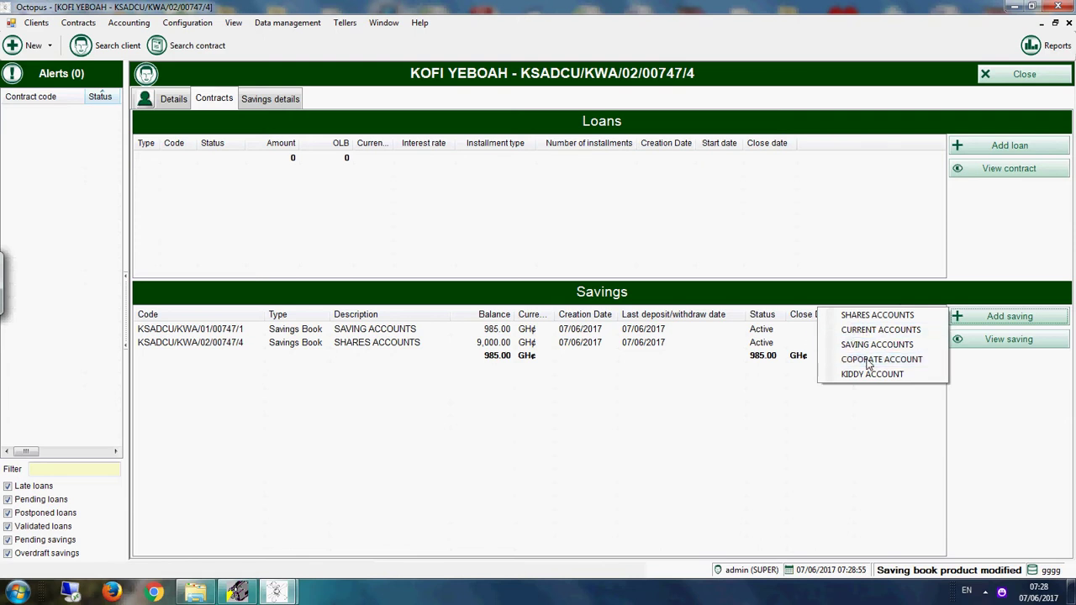
{"action": "left_click", "coordinate": [869, 363]}
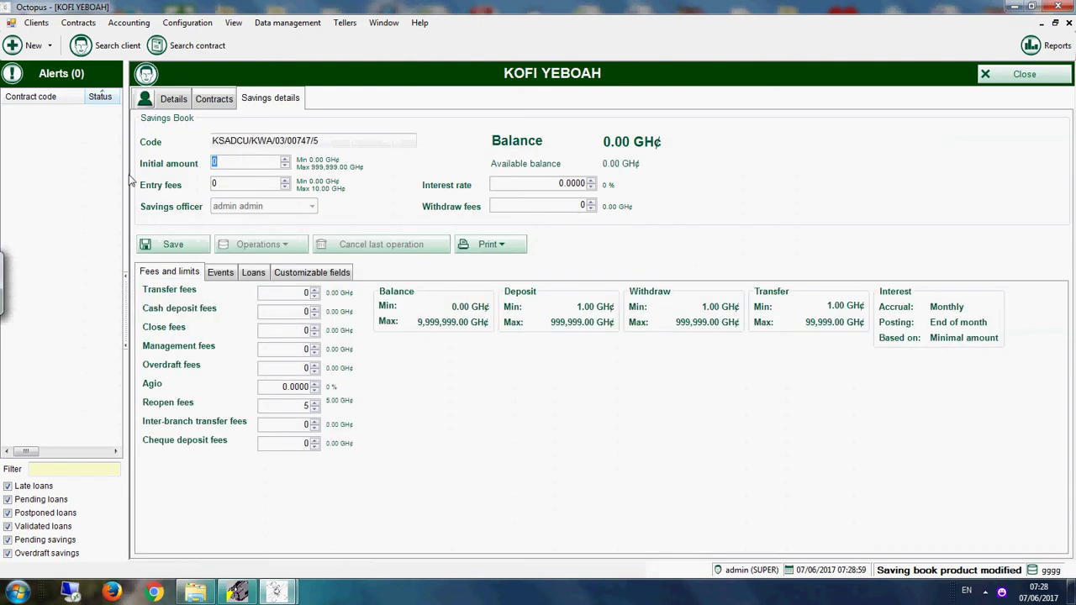
{"action": "type", "text": "60000"}
{"action": "key", "text": "Tab"}
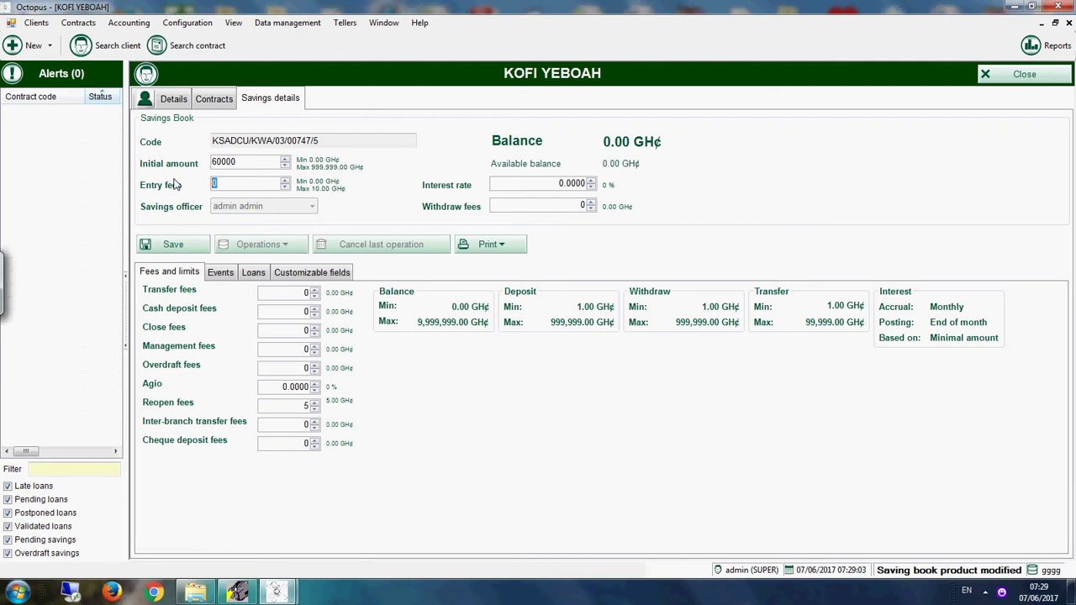
{"action": "left_click", "coordinate": [189, 246]}
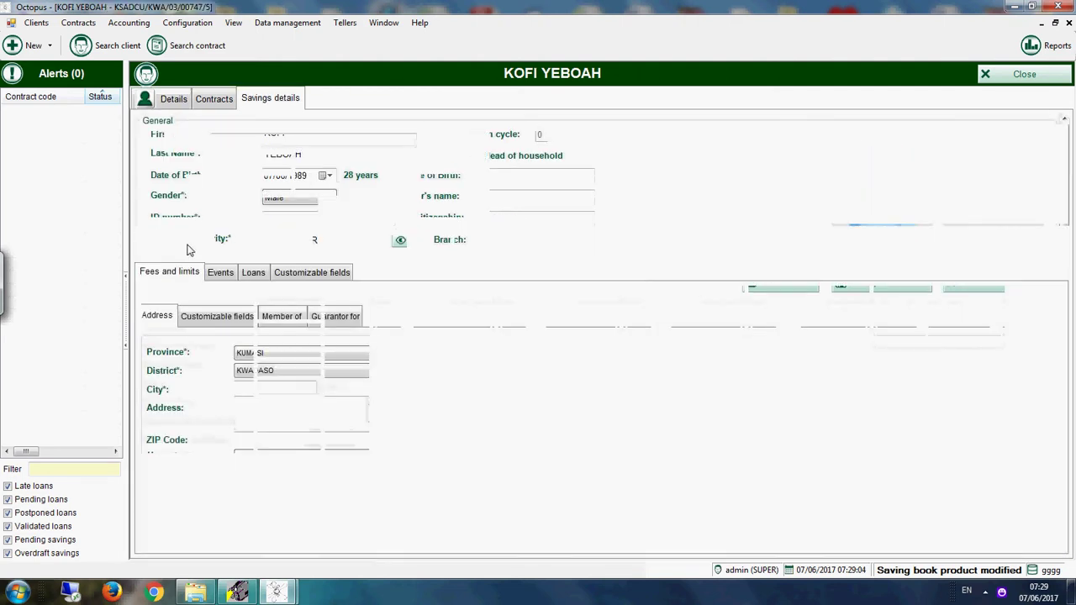
Make the first deposit in cash on the pending corporate contract, check the client's contracts, and close the record
{"action": "left_click", "coordinate": [187, 247]}
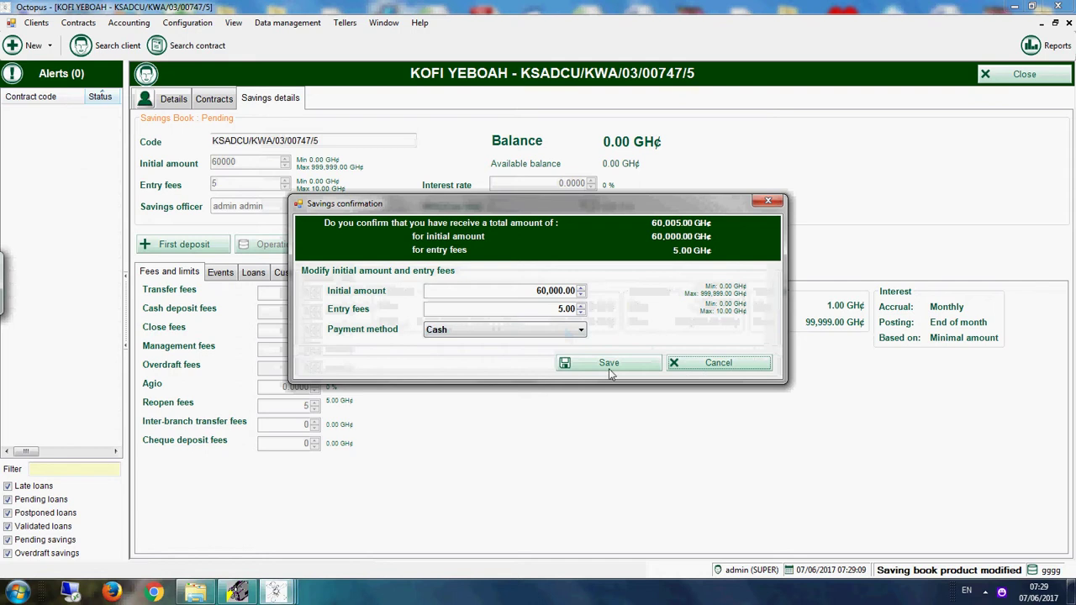
{"action": "left_click", "coordinate": [609, 370]}
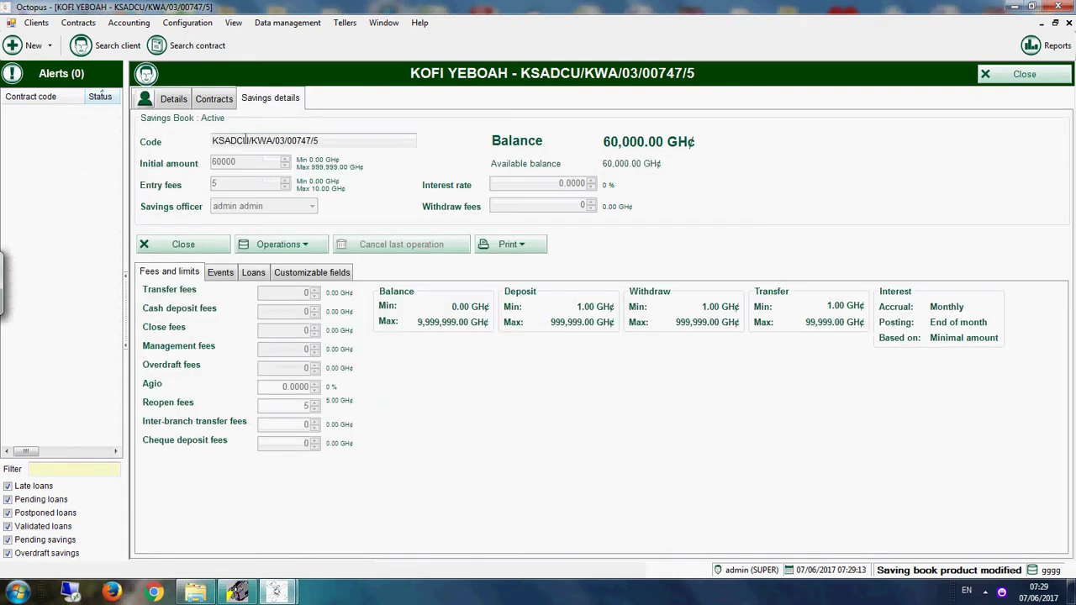
{"action": "left_click", "coordinate": [206, 103]}
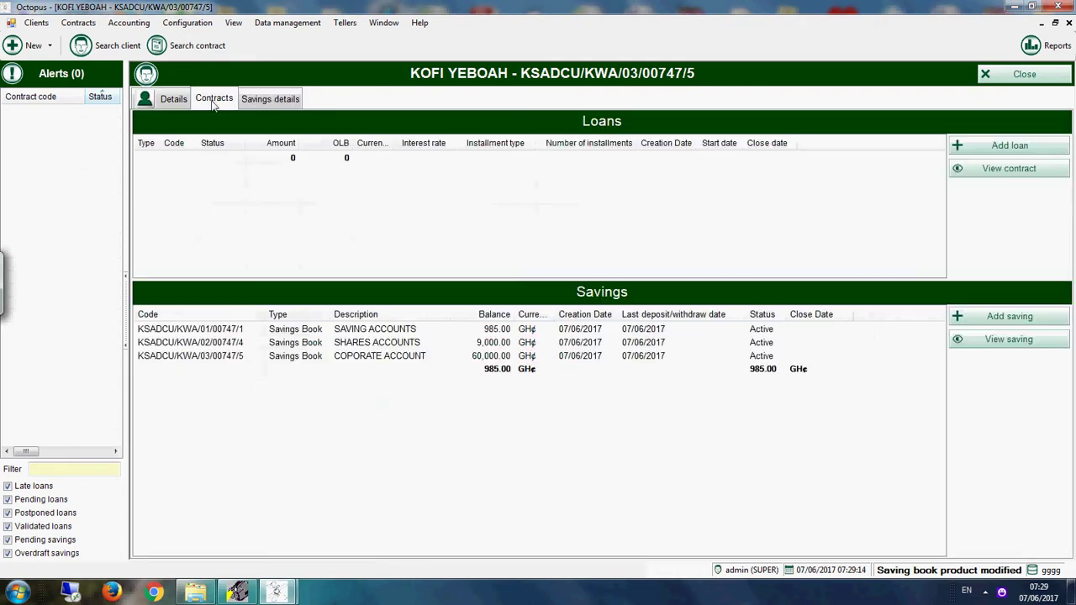
{"action": "left_click", "coordinate": [1019, 76]}
Search for all savings contracts with an empty filter and open the fourth contract in the results
{"action": "left_click", "coordinate": [526, 237]}
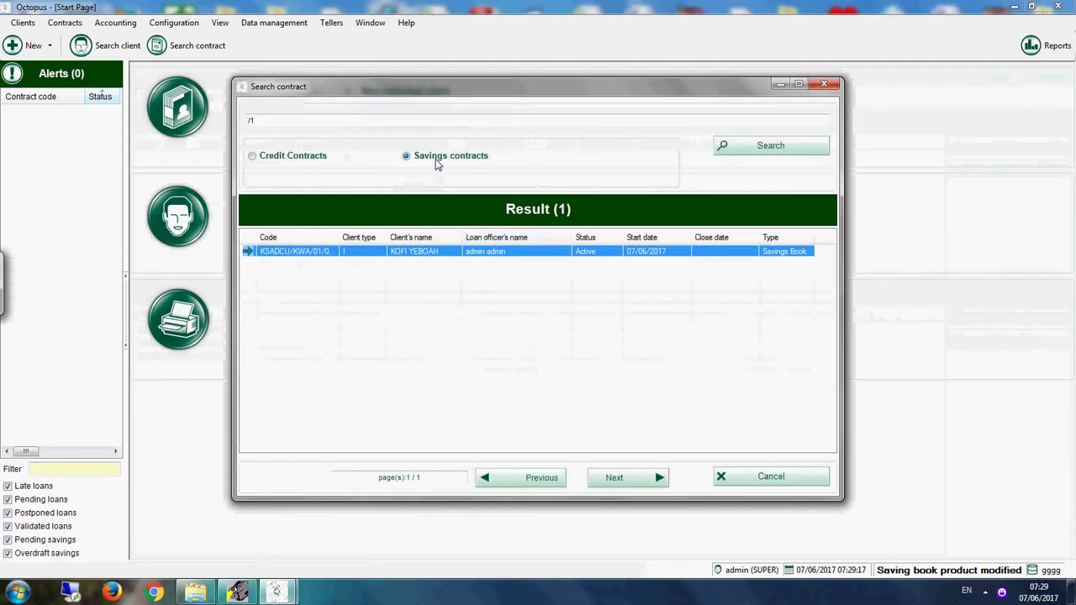
{"action": "left_click", "coordinate": [261, 121]}
{"action": "key", "text": "BackSpace"}
{"action": "key", "text": "BackSpace"}
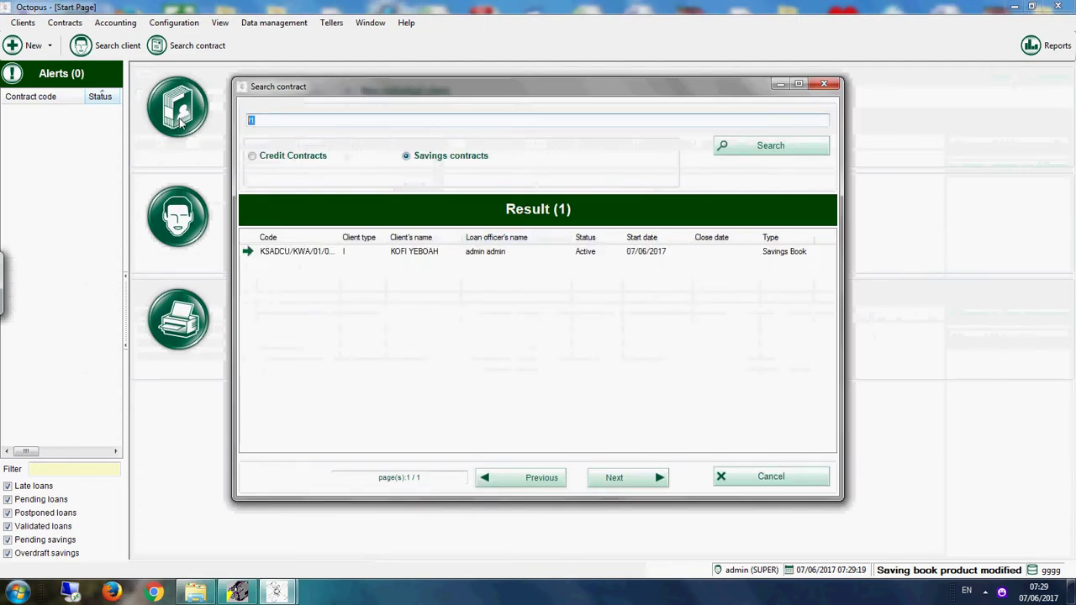
{"action": "left_click", "coordinate": [771, 146]}
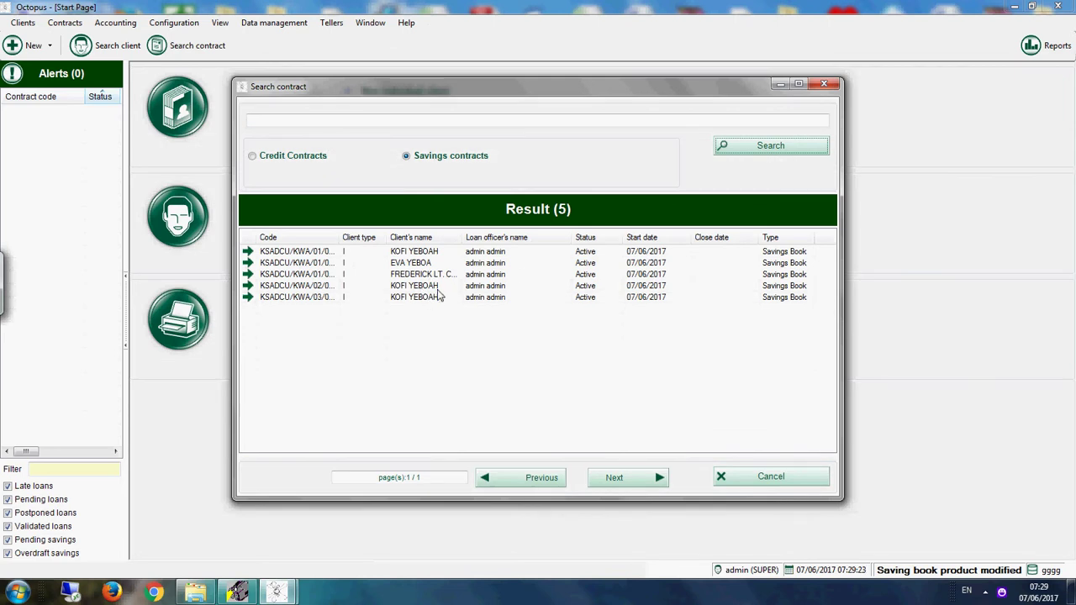
{"action": "left_click", "coordinate": [439, 288]}
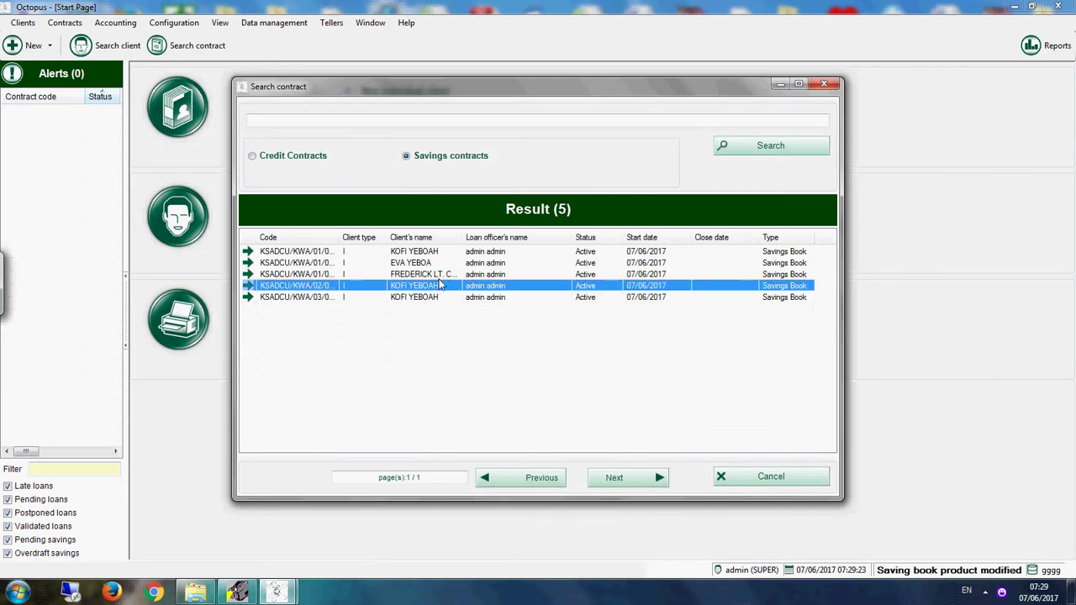
{"action": "double_click", "coordinate": [458, 290]}
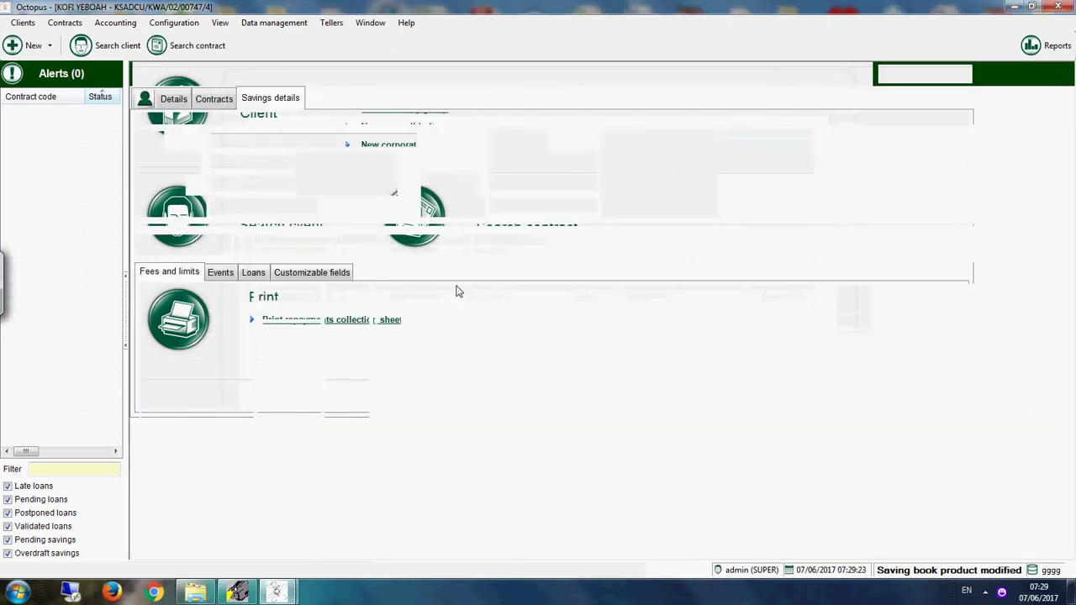
Deposit a net amount of 1200 in cash into the shares account and go back to the client's contracts list
{"action": "left_click", "coordinate": [215, 99]}
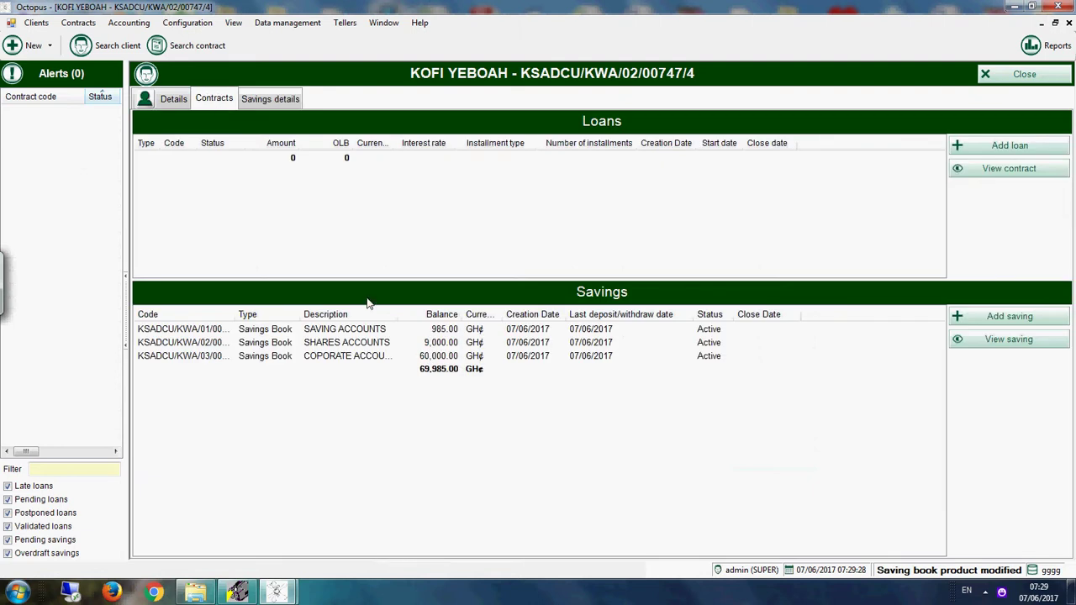
{"action": "left_click", "coordinate": [256, 101]}
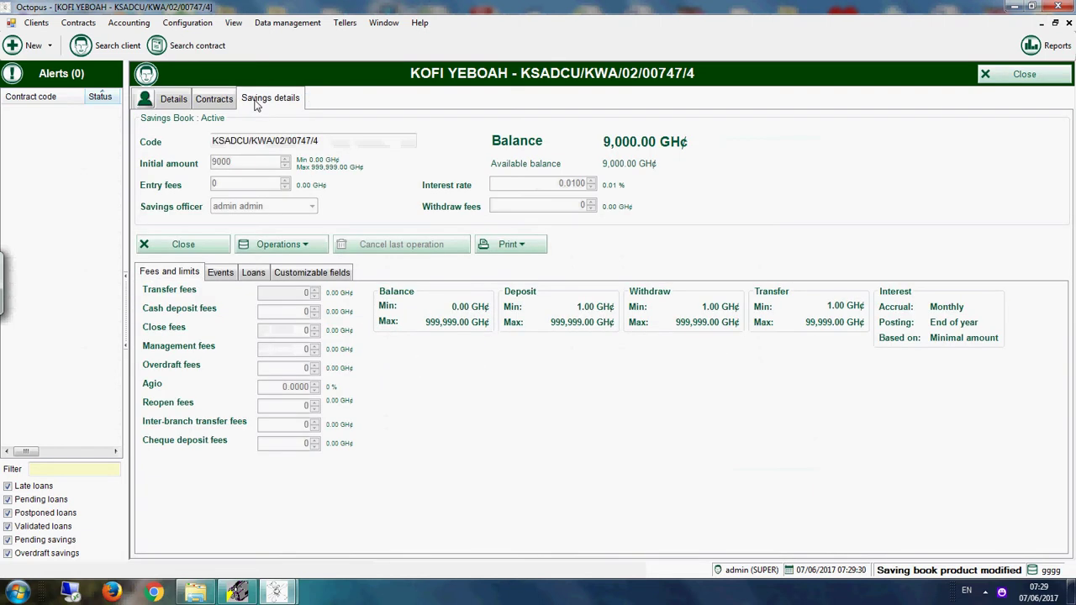
{"action": "left_click", "coordinate": [278, 245]}
{"action": "left_click", "coordinate": [293, 262]}
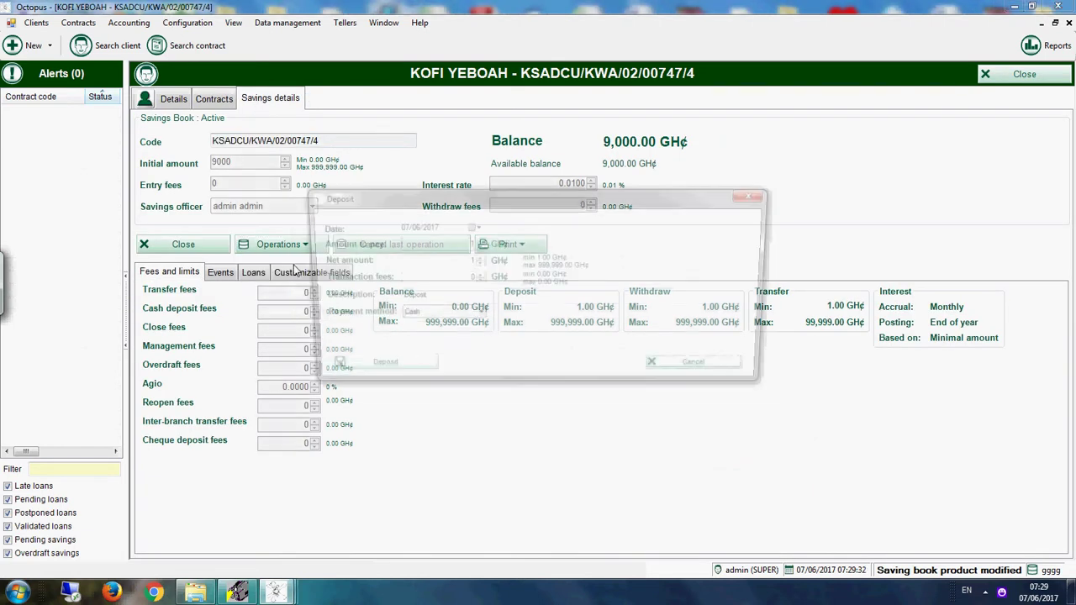
{"action": "left_click", "coordinate": [459, 262]}
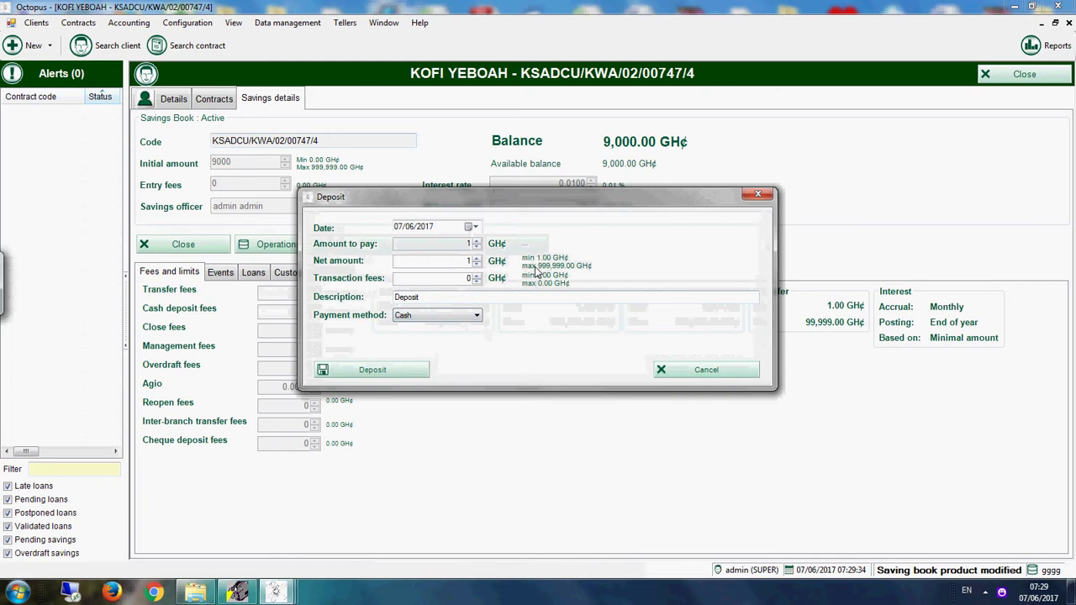
{"action": "type", "text": "1200"}
{"action": "left_click", "coordinate": [387, 371]}
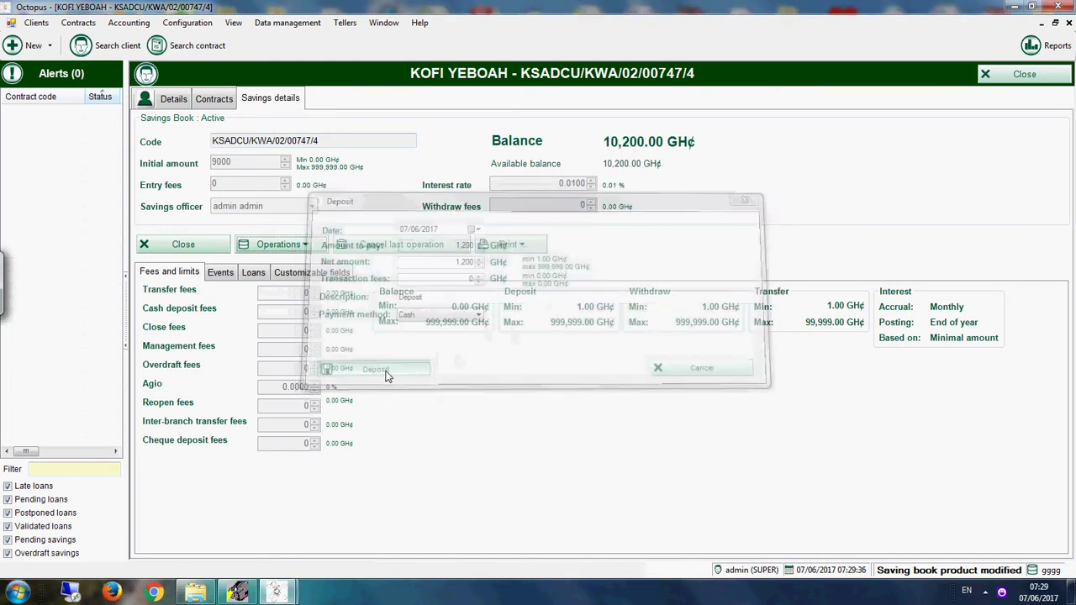
{"action": "left_click", "coordinate": [223, 95]}
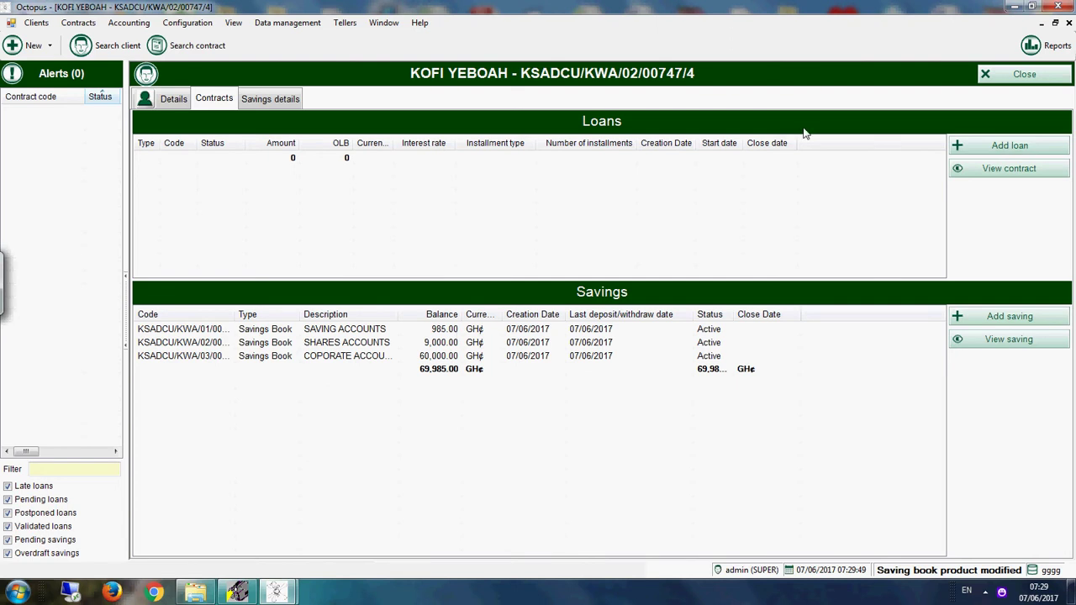
Close the client's record and open the third savings contract listed in the contract search results
{"action": "left_click", "coordinate": [1018, 80]}
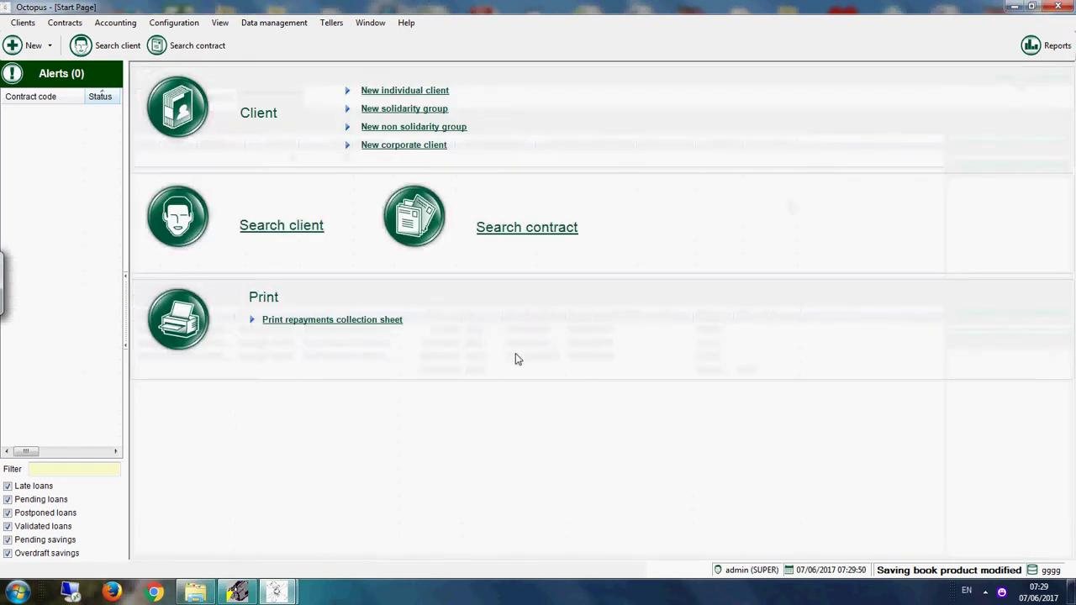
{"action": "left_click", "coordinate": [546, 227]}
{"action": "left_click", "coordinate": [422, 275]}
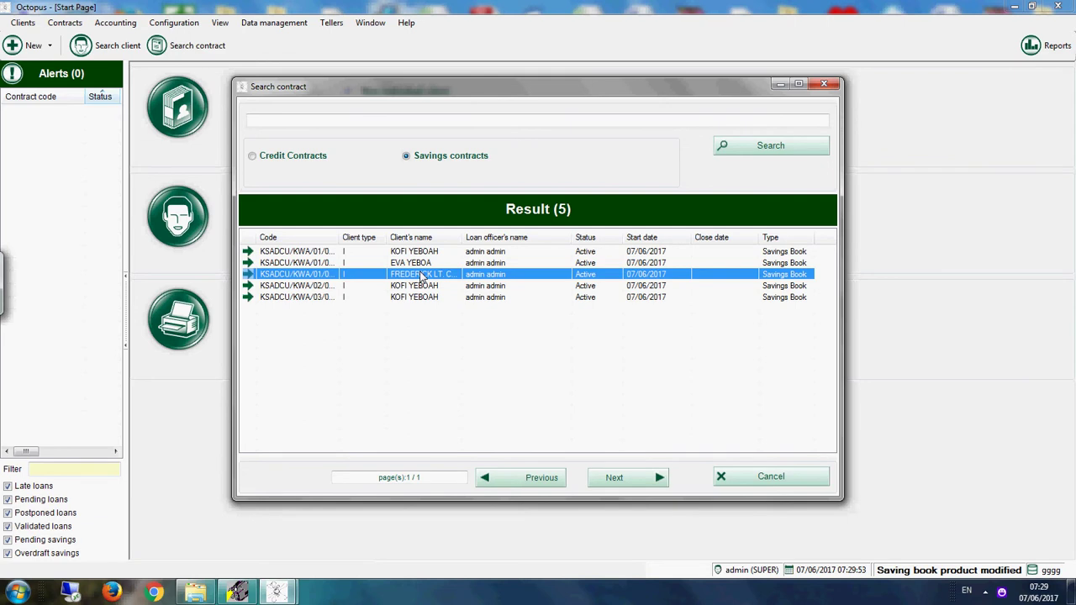
{"action": "double_click", "coordinate": [422, 278]}
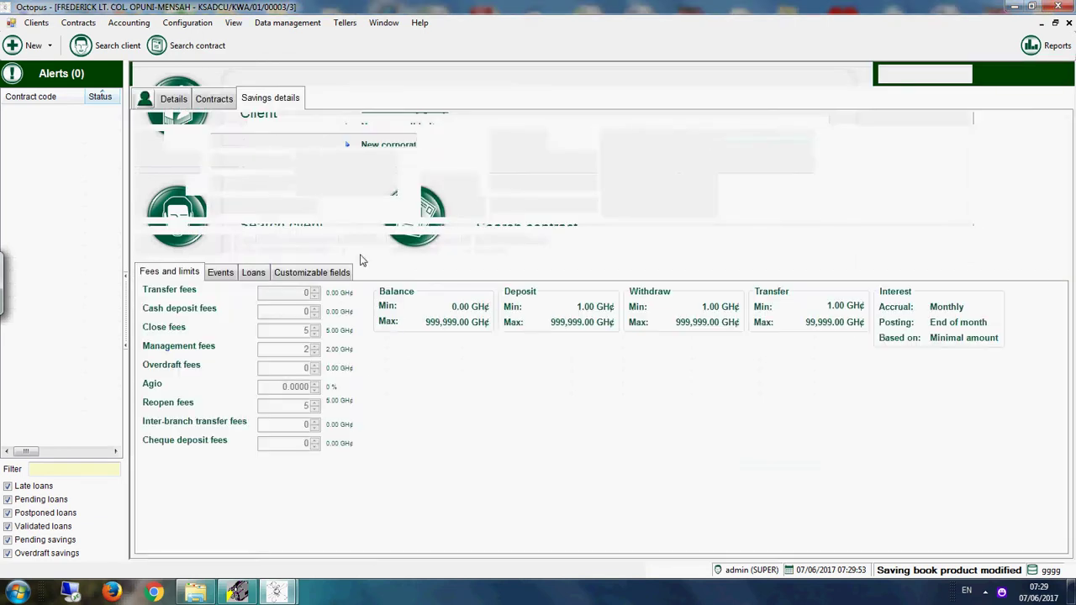
Deposit a net amount of 677 in cash into the opened savings account
{"action": "left_click", "coordinate": [271, 244]}
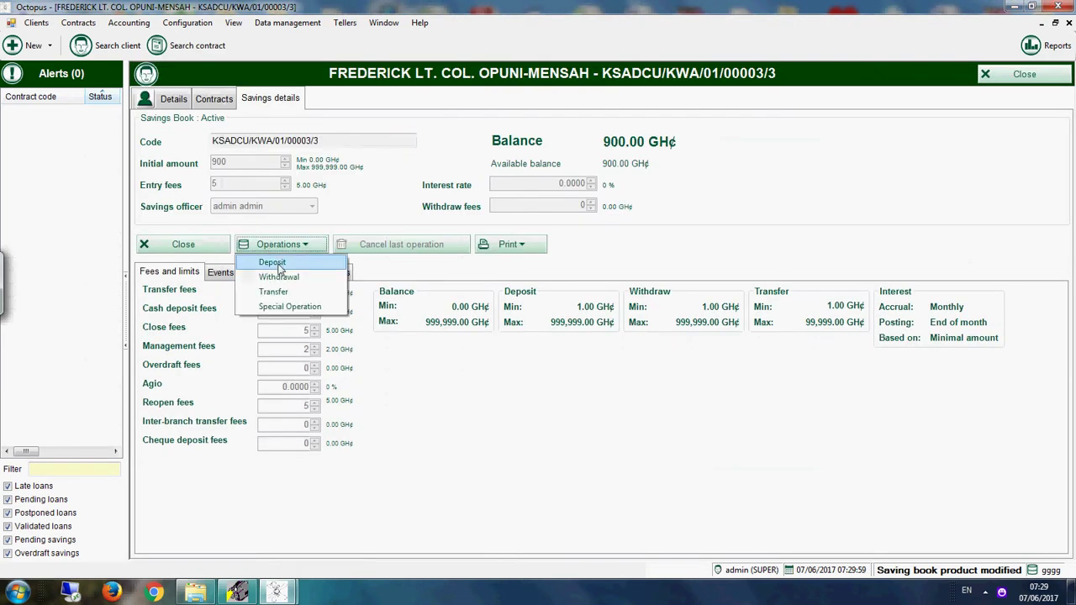
{"action": "left_click", "coordinate": [273, 262]}
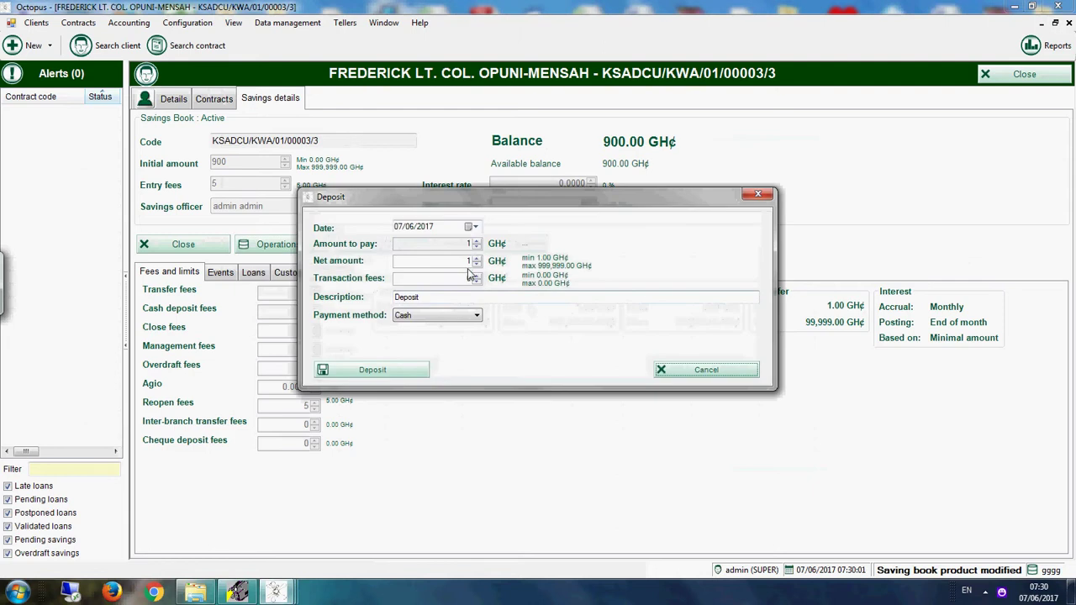
{"action": "type", "text": "677"}
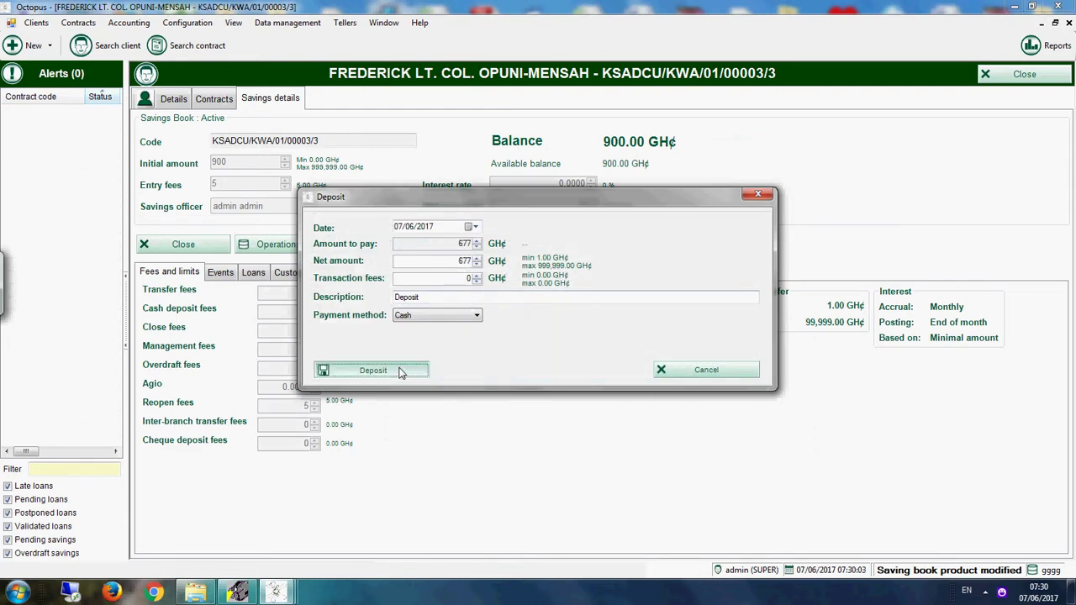
{"action": "left_click", "coordinate": [405, 370]}
{"action": "left_click", "coordinate": [276, 246]}
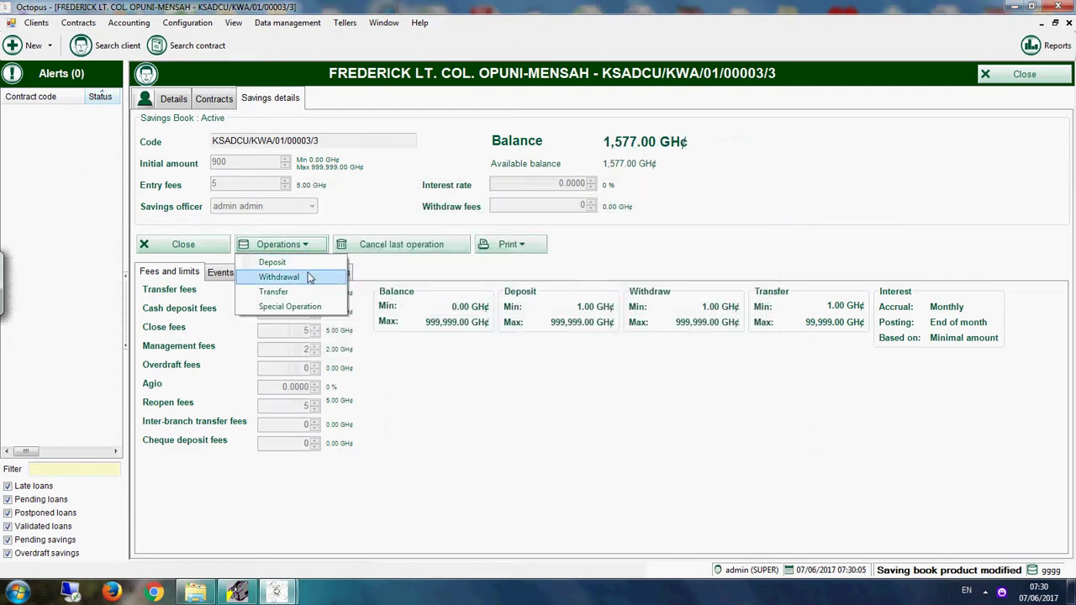
{"action": "left_click", "coordinate": [286, 280]}
{"action": "left_click", "coordinate": [446, 261]}
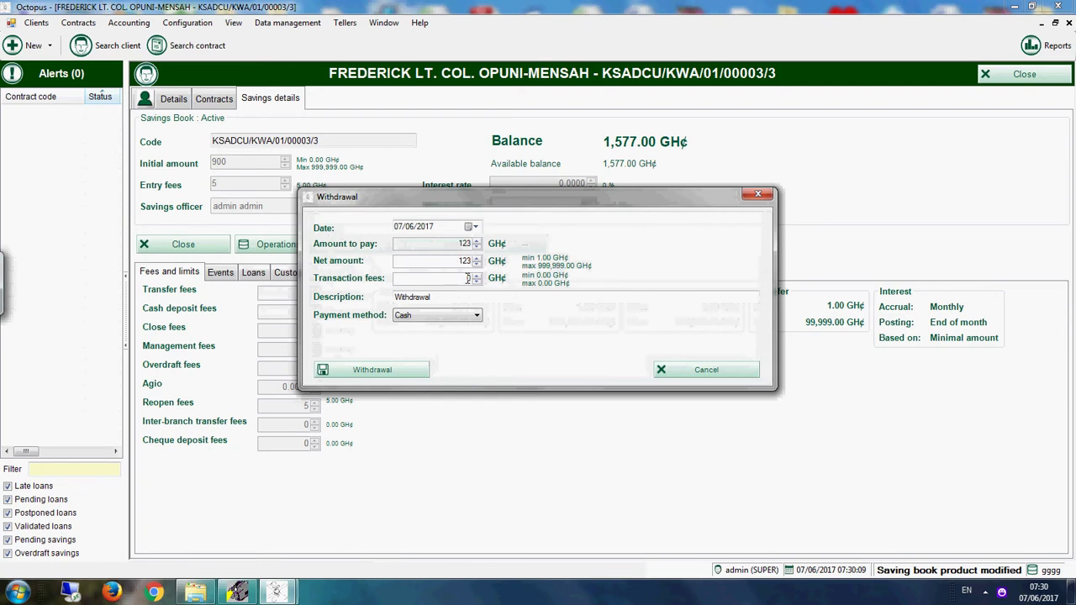
{"action": "left_click", "coordinate": [689, 369]}
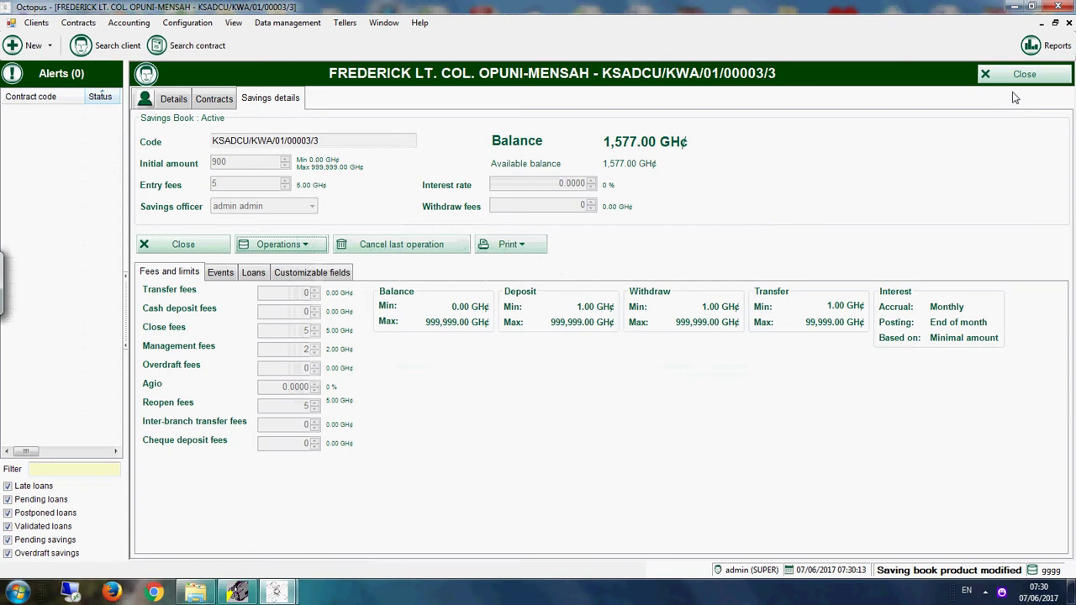
Close the client's record and open the second savings contract listed in the contract search results
{"action": "left_click", "coordinate": [1014, 75]}
{"action": "left_click", "coordinate": [558, 222]}
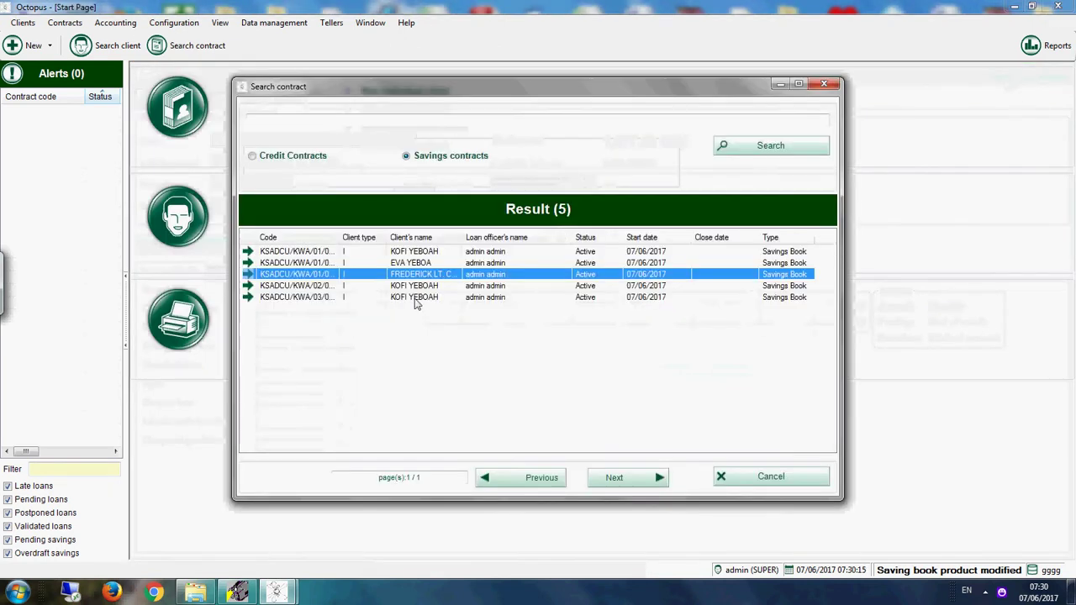
{"action": "left_click", "coordinate": [425, 263]}
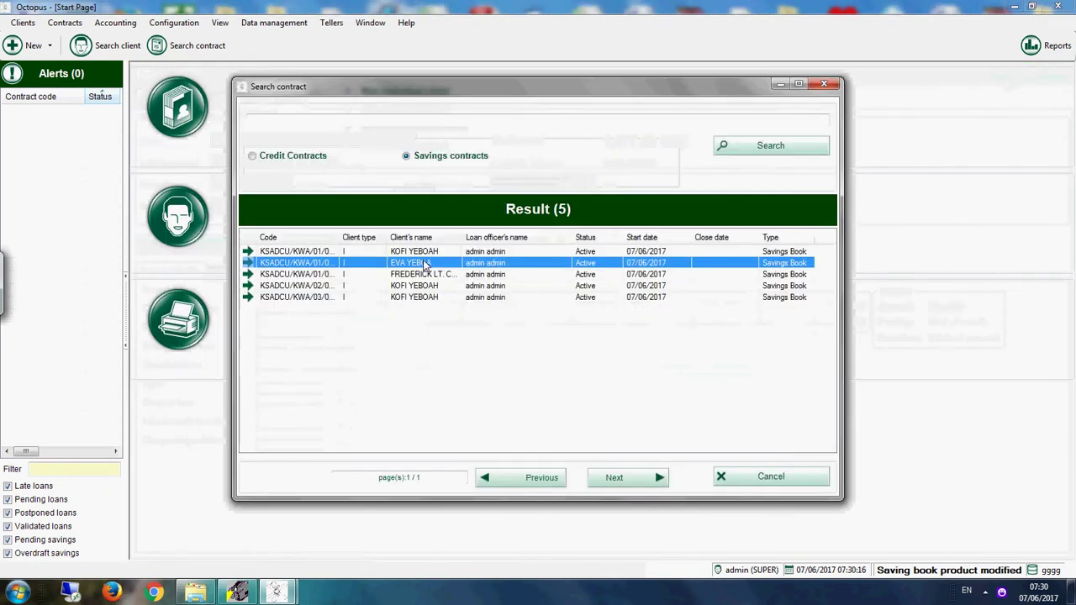
{"action": "double_click", "coordinate": [425, 263]}
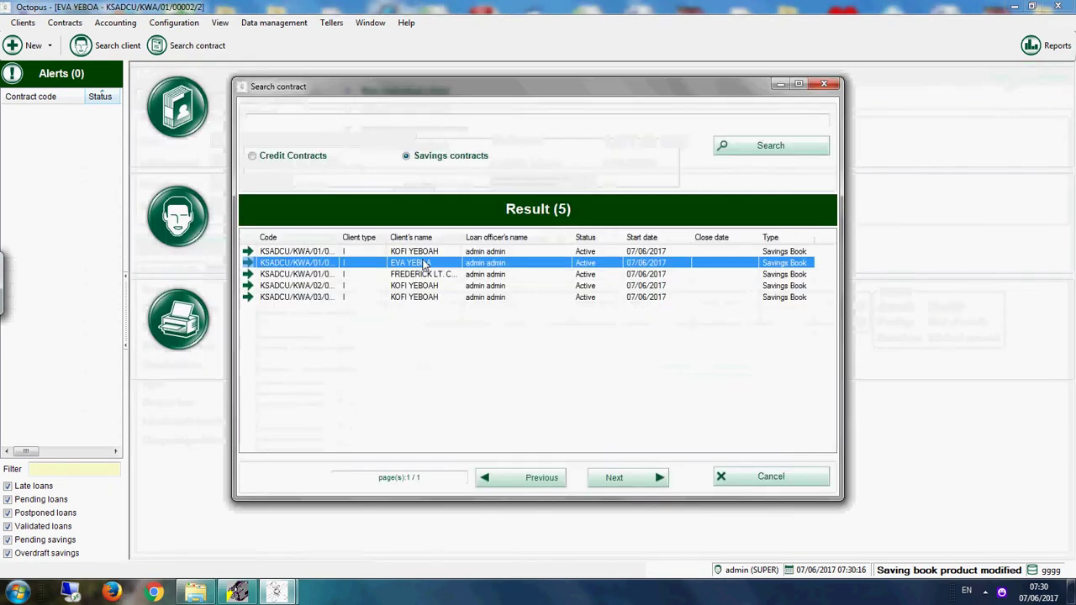
Try to withdraw a net amount of 800 in cash with transaction fees of 7 from the savings account
{"action": "left_click", "coordinate": [284, 243]}
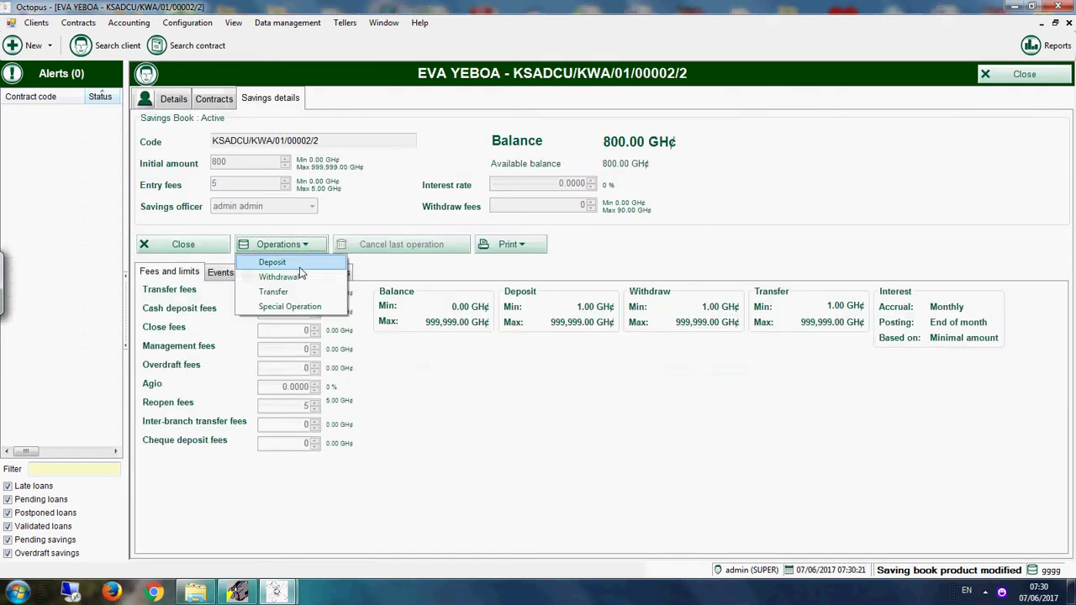
{"action": "left_click", "coordinate": [303, 278]}
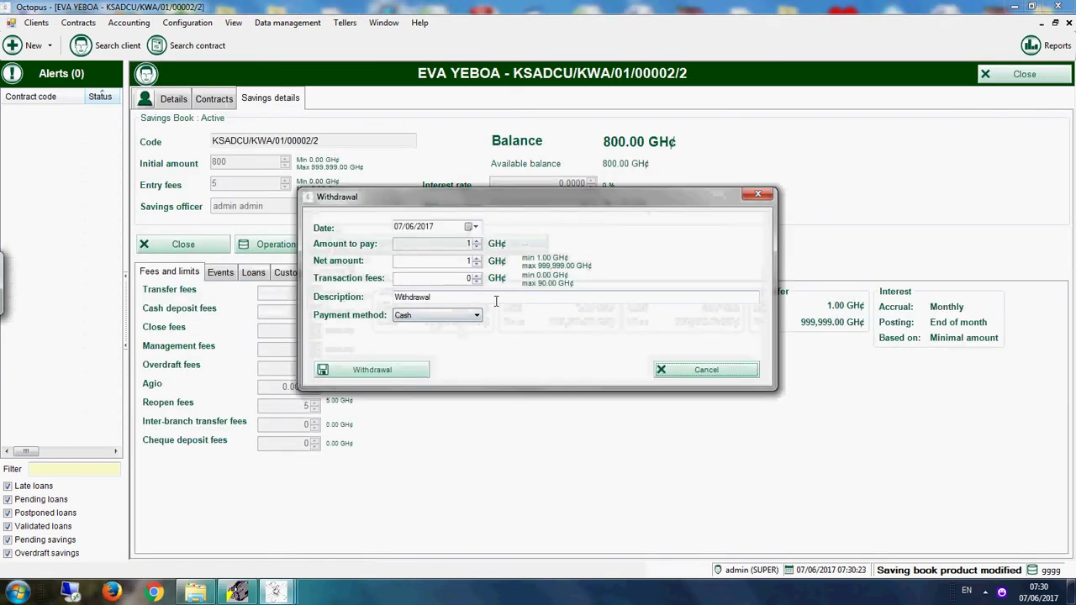
{"action": "left_click", "coordinate": [462, 261]}
{"action": "key", "text": "Tab"}
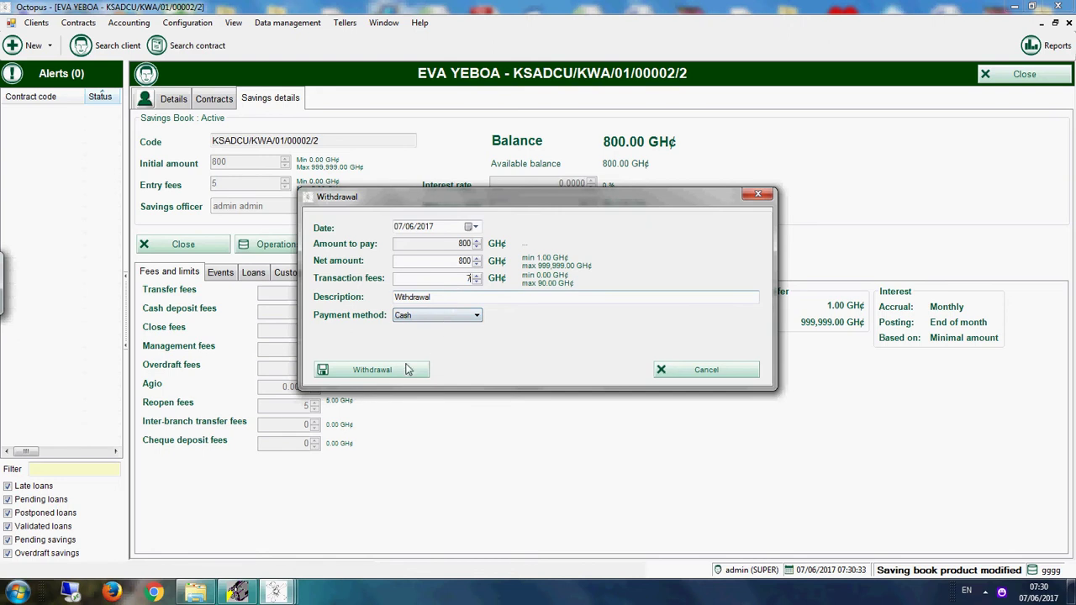
{"action": "left_click", "coordinate": [383, 375]}
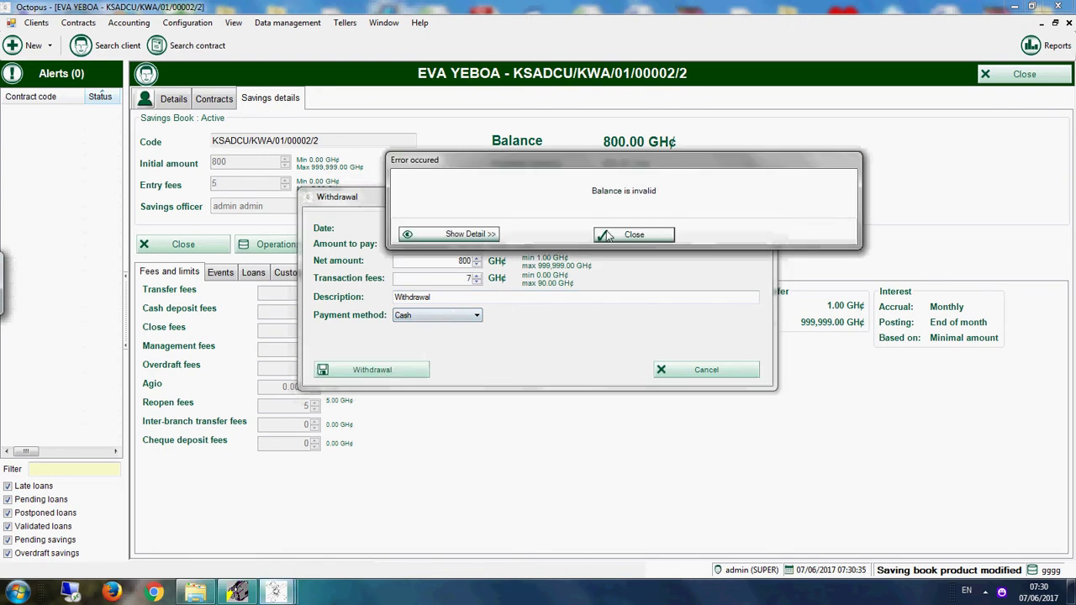
{"action": "left_click", "coordinate": [610, 235]}
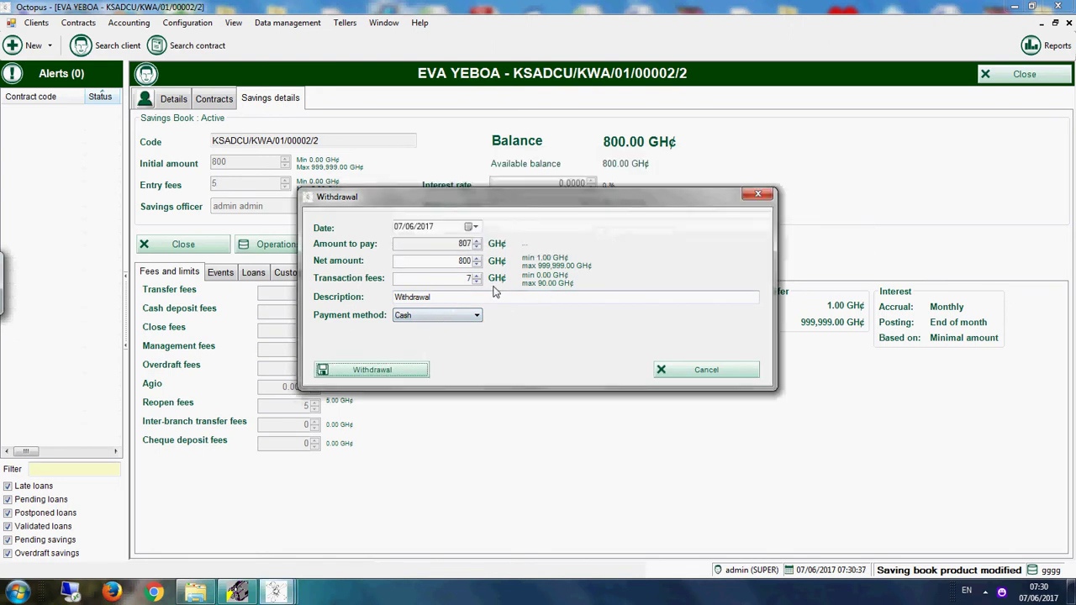
Try to withdraw a net amount of 2000 in cash from the same savings account
{"action": "double_click", "coordinate": [459, 261]}
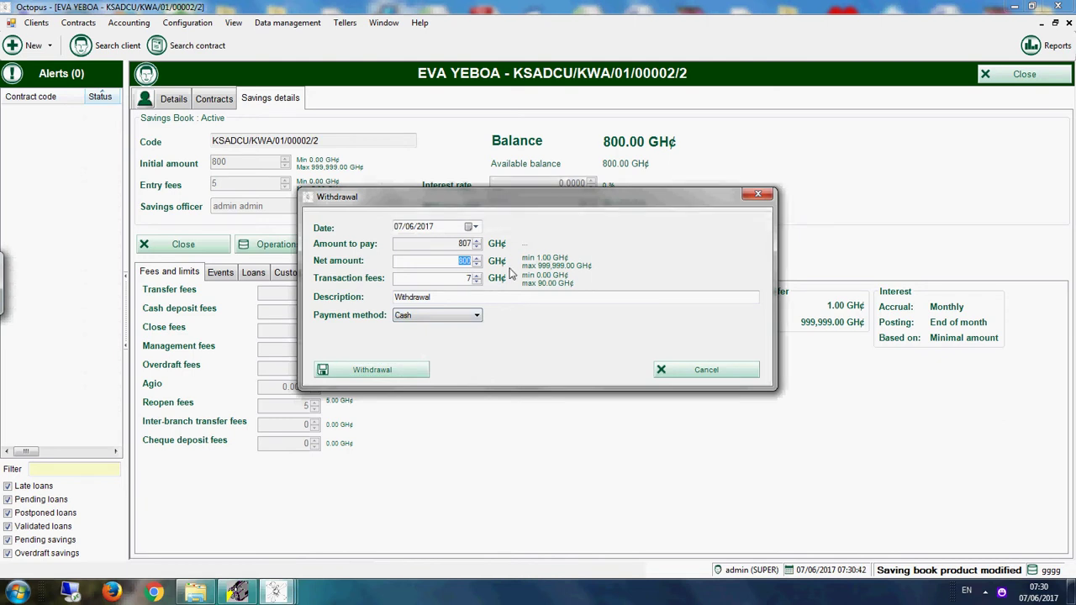
{"action": "type", "text": "2000"}
{"action": "left_click", "coordinate": [403, 370]}
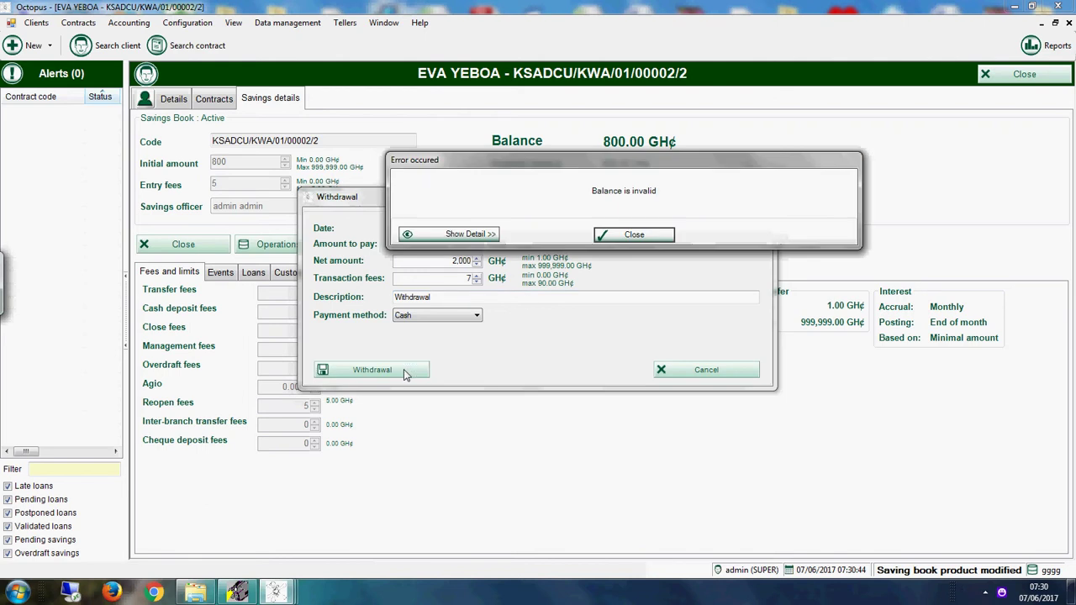
{"action": "key", "text": "Return"}
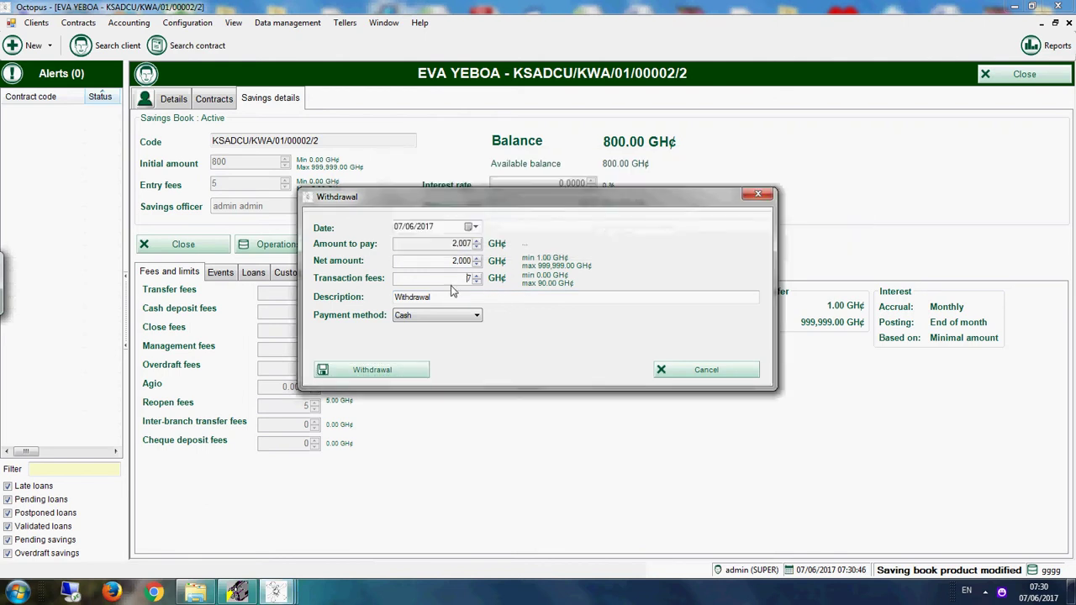
Withdraw a net amount of 200 in cash from the savings account and close the client's record
{"action": "double_click", "coordinate": [460, 261]}
{"action": "type", "text": "200"}
{"action": "left_click", "coordinate": [454, 277]}
{"action": "left_click", "coordinate": [403, 373]}
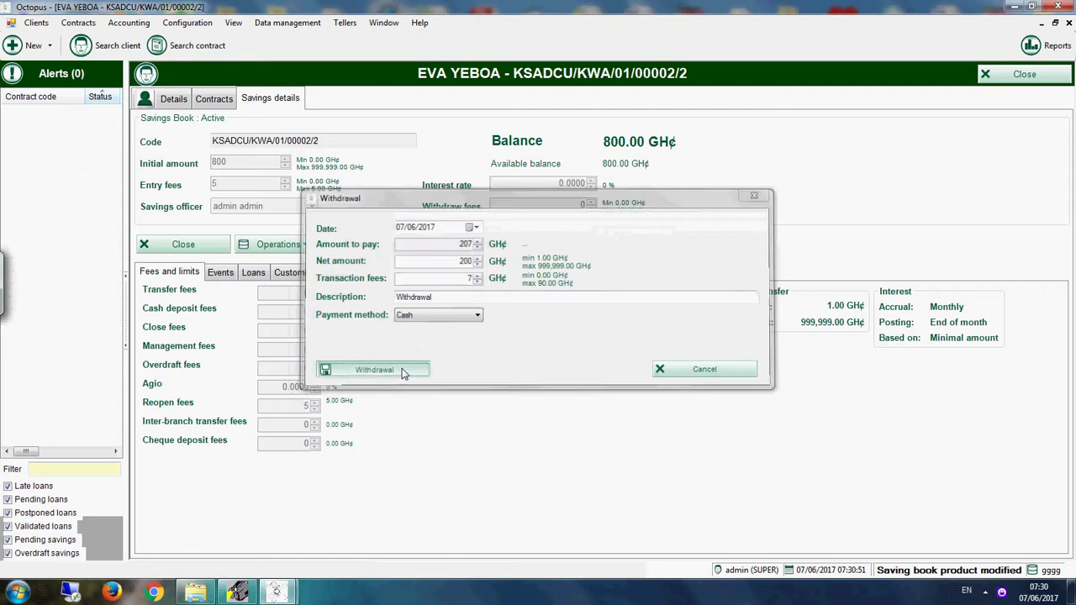
{"action": "left_click", "coordinate": [1019, 75]}
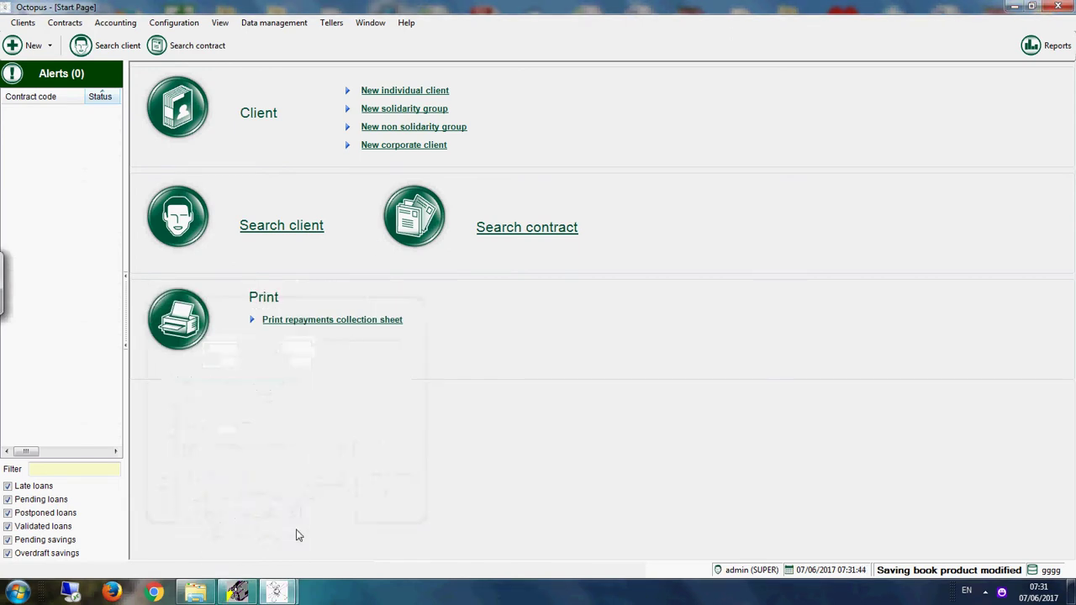
Repeat the unfiltered savings contract search in the already open search window, then close that window
{"action": "mouse_move", "coordinate": [277, 593]}
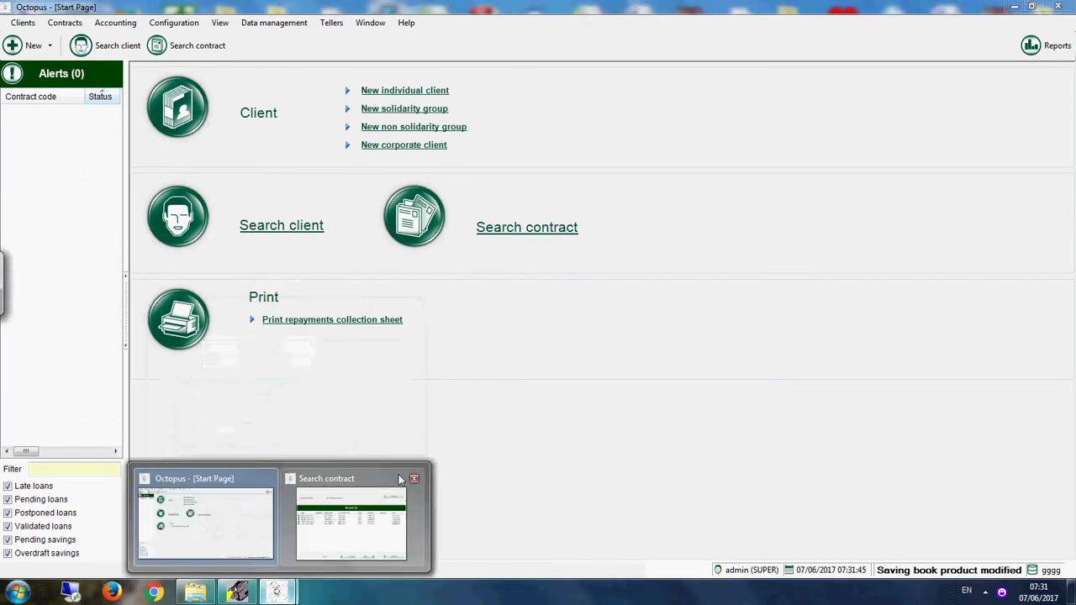
{"action": "left_click", "coordinate": [401, 483]}
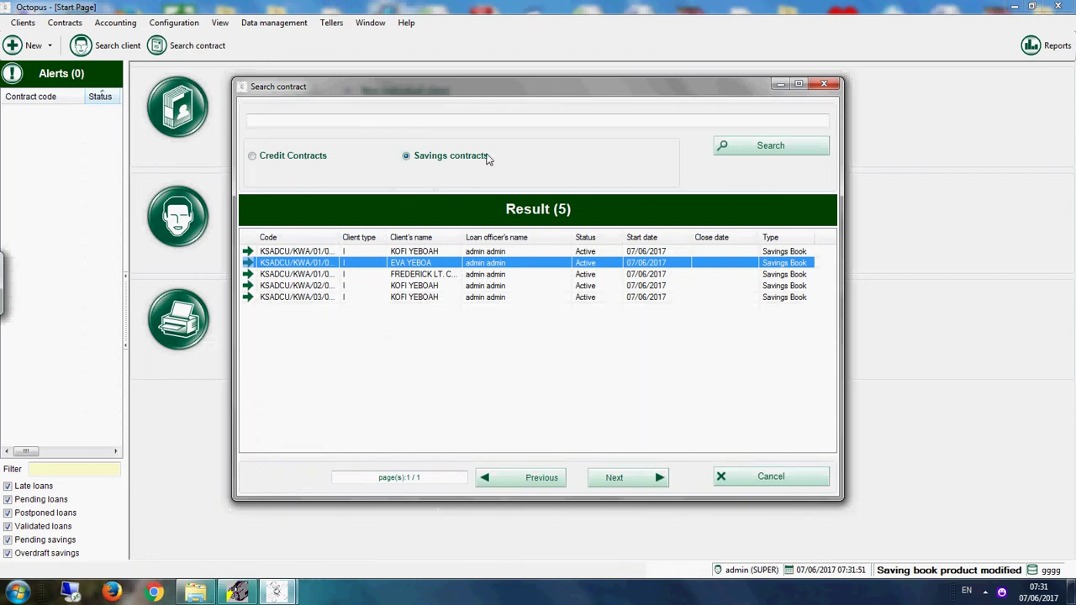
{"action": "left_click", "coordinate": [438, 308]}
{"action": "left_click", "coordinate": [438, 290]}
{"action": "left_click", "coordinate": [423, 263]}
{"action": "left_click", "coordinate": [724, 155]}
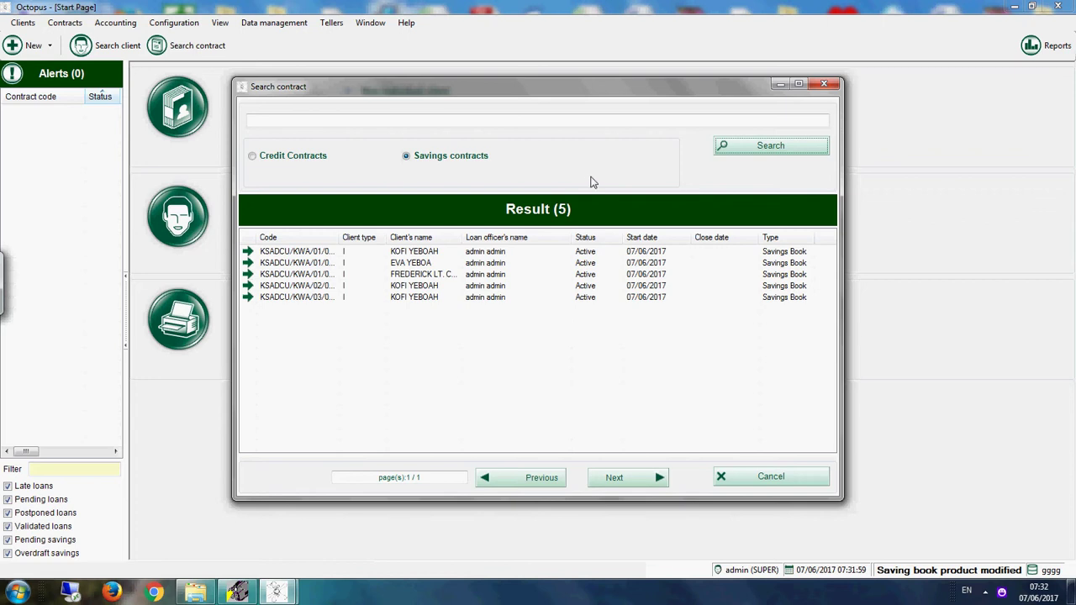
{"action": "left_click", "coordinate": [823, 86]}
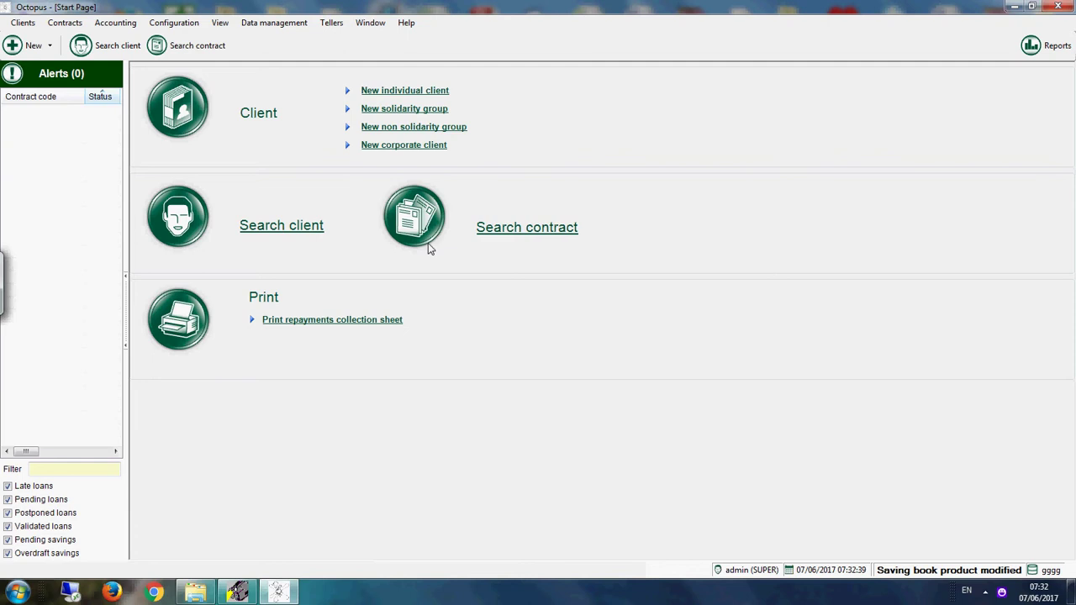
Search for all savings contracts with an empty filter in a new contract search and open the fourth result
{"action": "left_click", "coordinate": [428, 243]}
{"action": "left_click", "coordinate": [520, 233]}
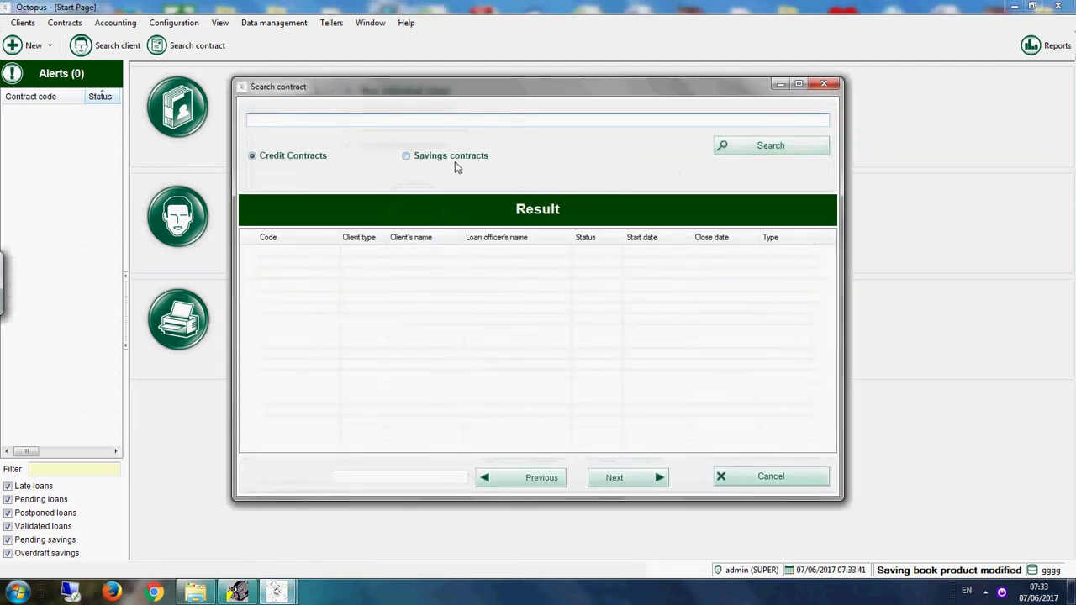
{"action": "left_click", "coordinate": [455, 158]}
{"action": "left_click", "coordinate": [770, 155]}
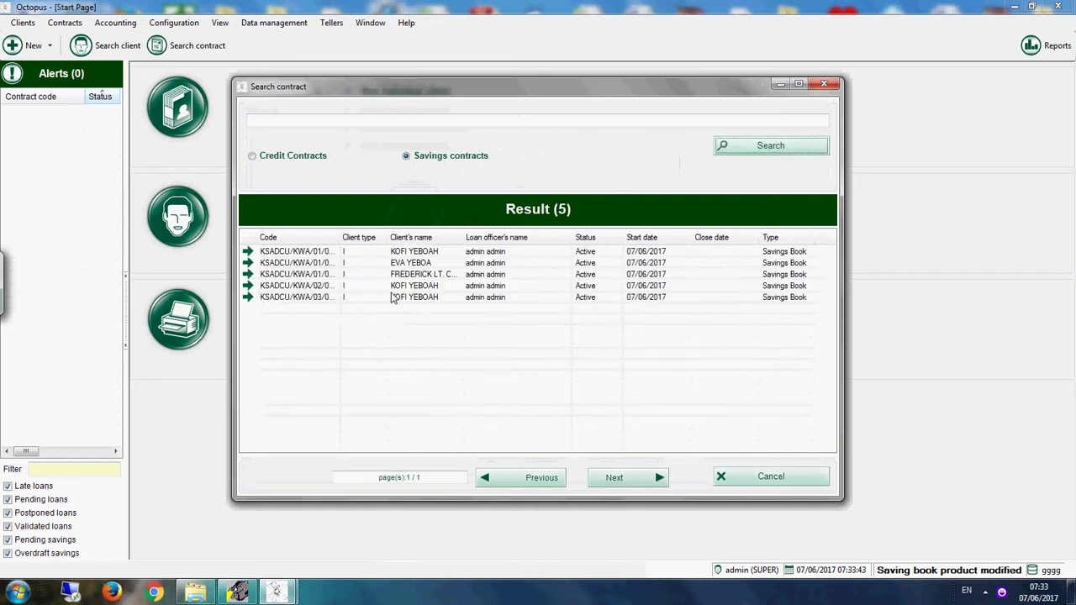
{"action": "left_click", "coordinate": [427, 288]}
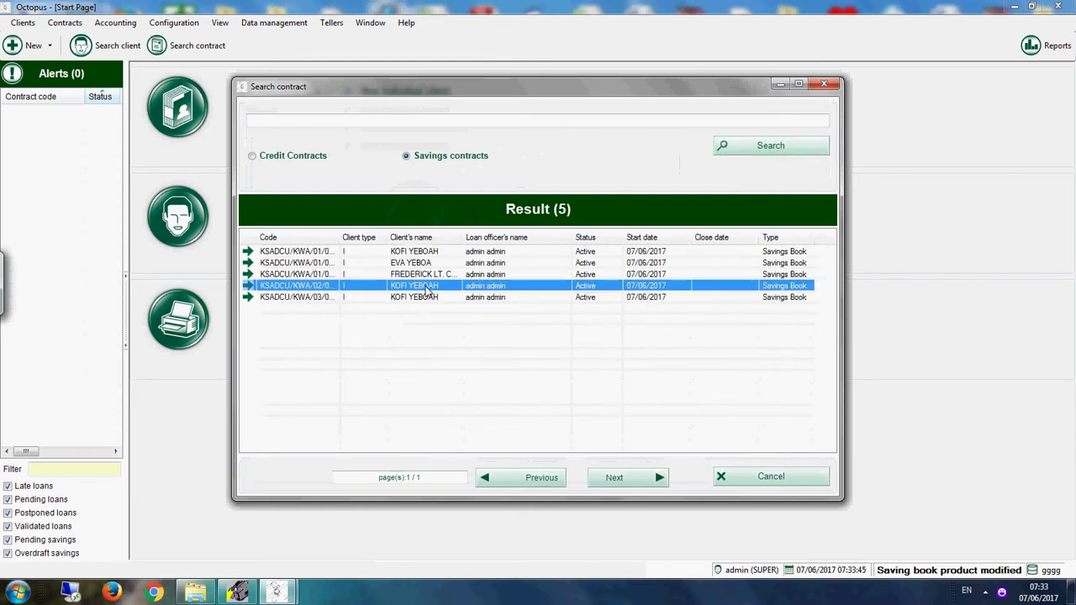
{"action": "double_click", "coordinate": [427, 289]}
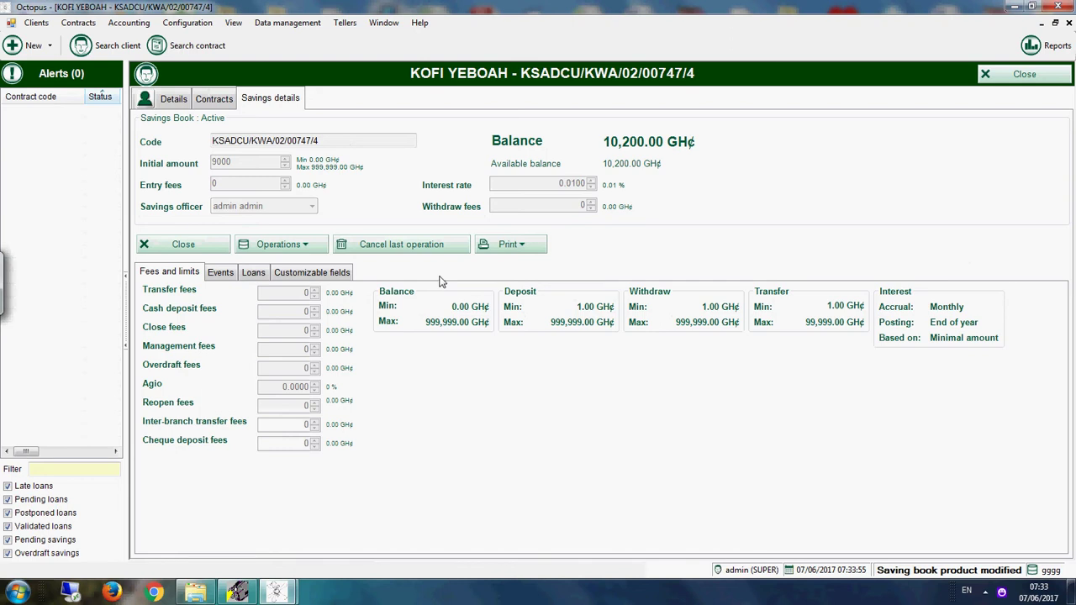
Deposit a net amount of 2 in cash into the shares account
{"action": "left_click", "coordinate": [283, 248]}
{"action": "left_click", "coordinate": [272, 262]}
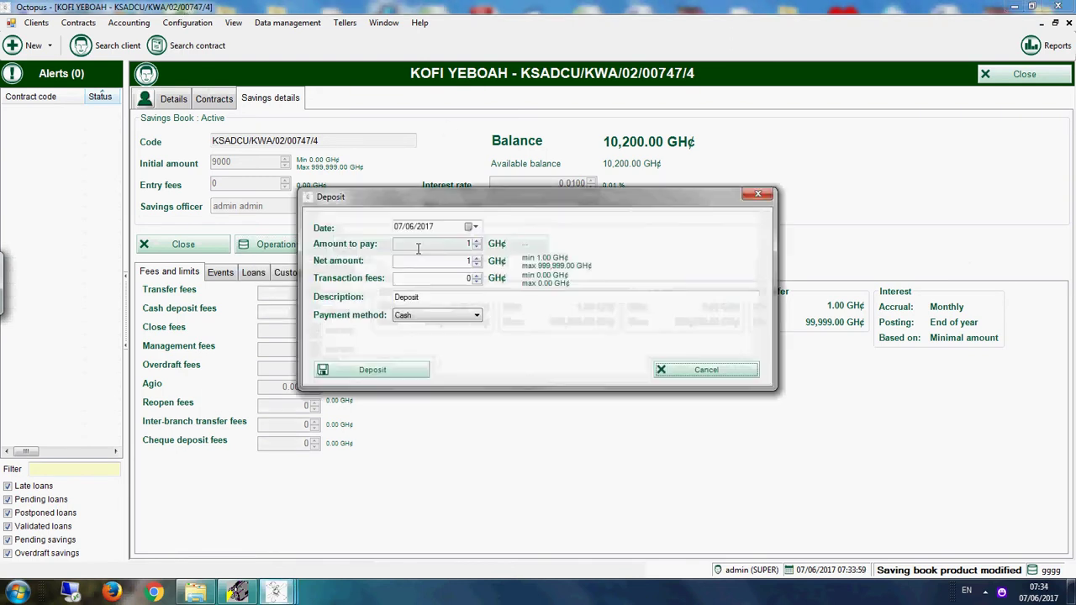
{"action": "left_click", "coordinate": [460, 261]}
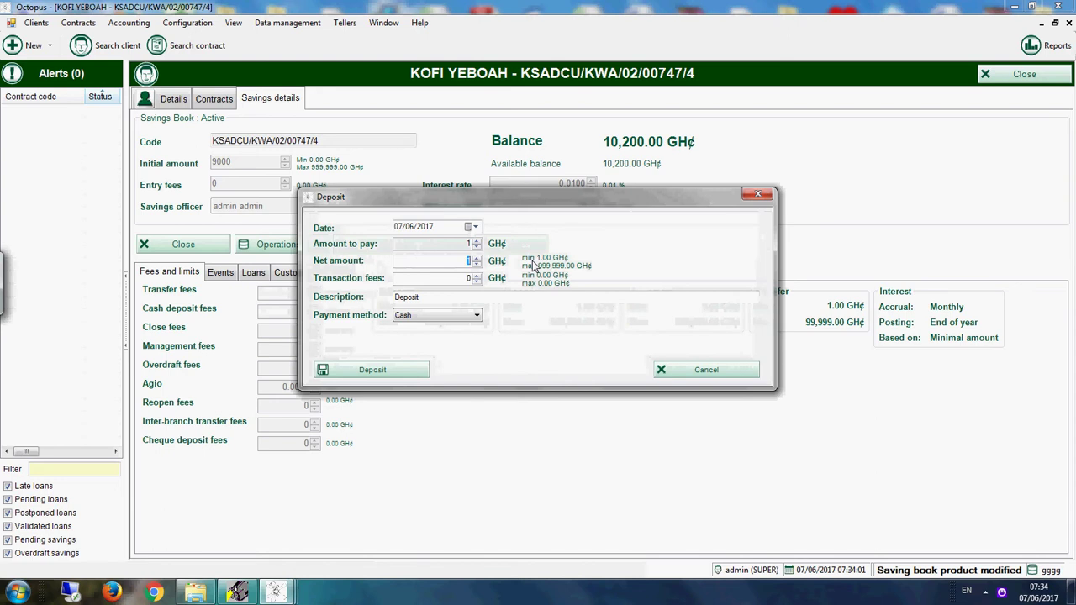
{"action": "type", "text": "2"}
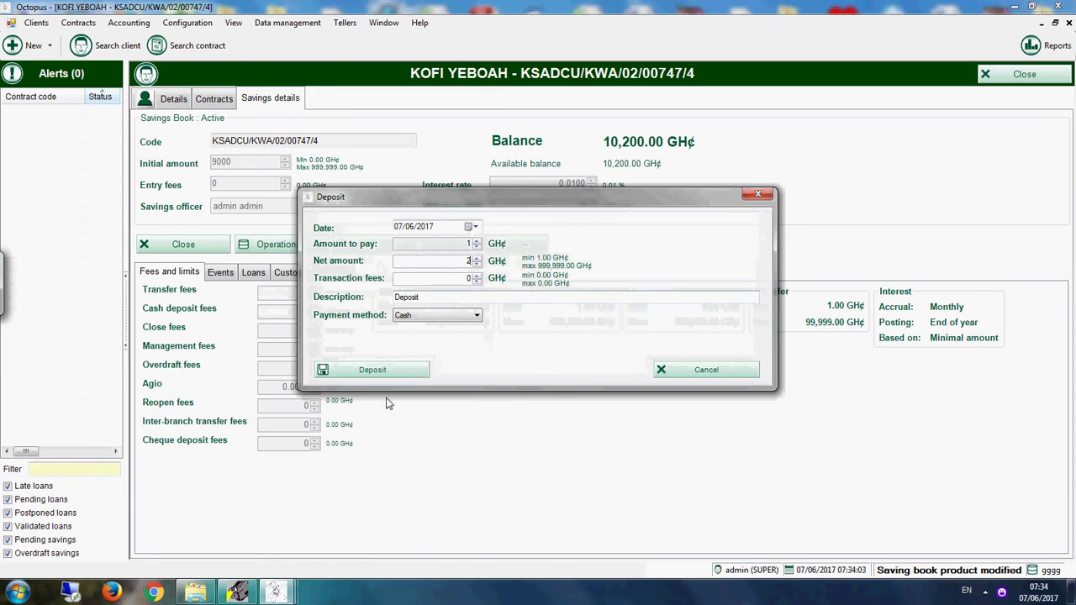
{"action": "left_click", "coordinate": [410, 371]}
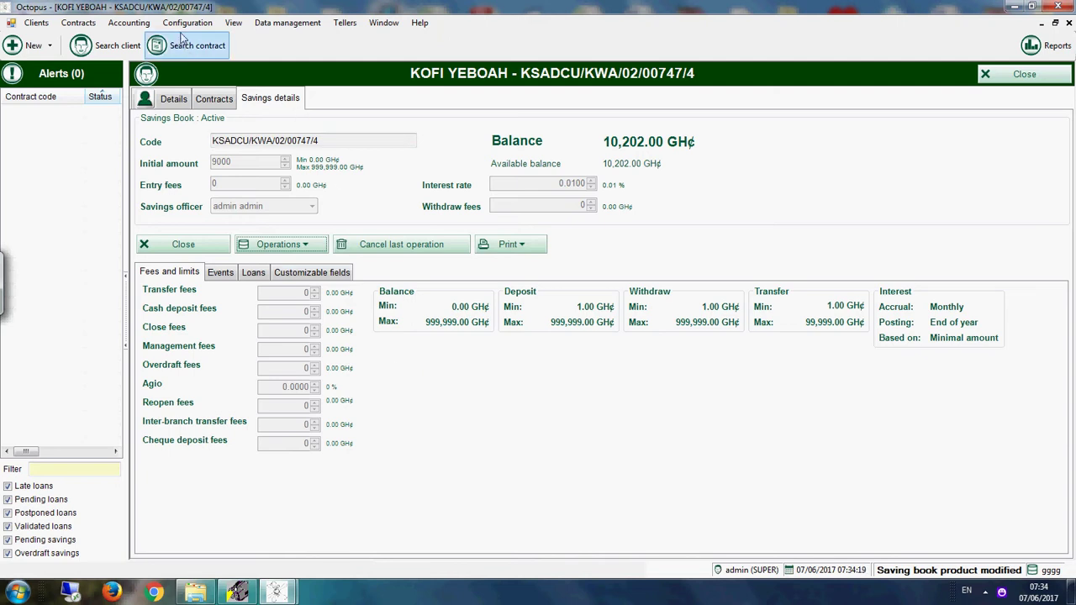
Start a special debit operation on the shares account, using the PASSBOOK FEES cash-at-hand entry as its account
{"action": "left_click", "coordinate": [306, 246]}
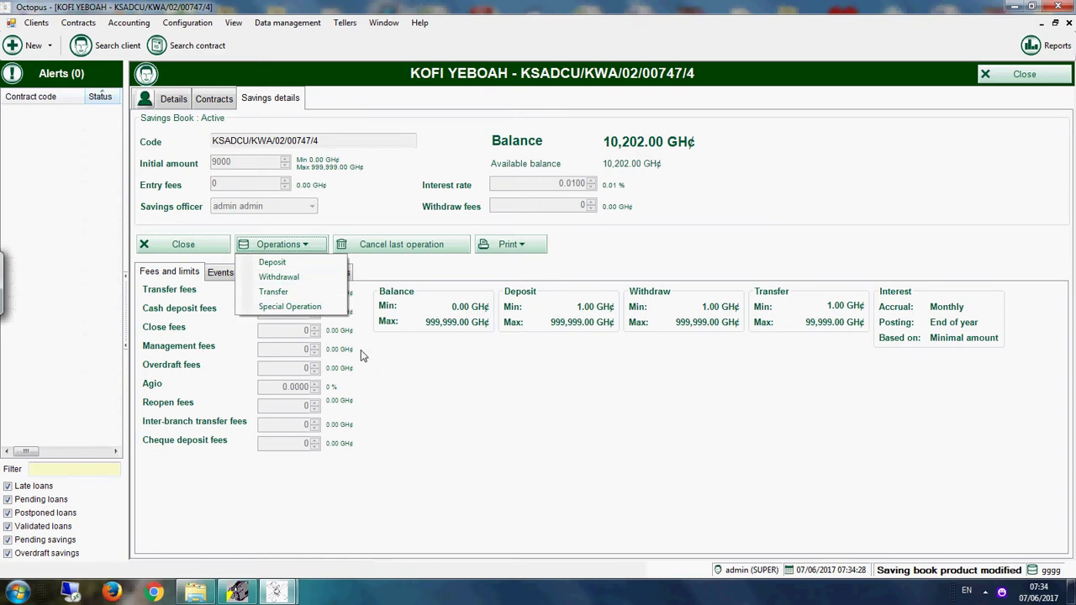
{"action": "left_click", "coordinate": [290, 306]}
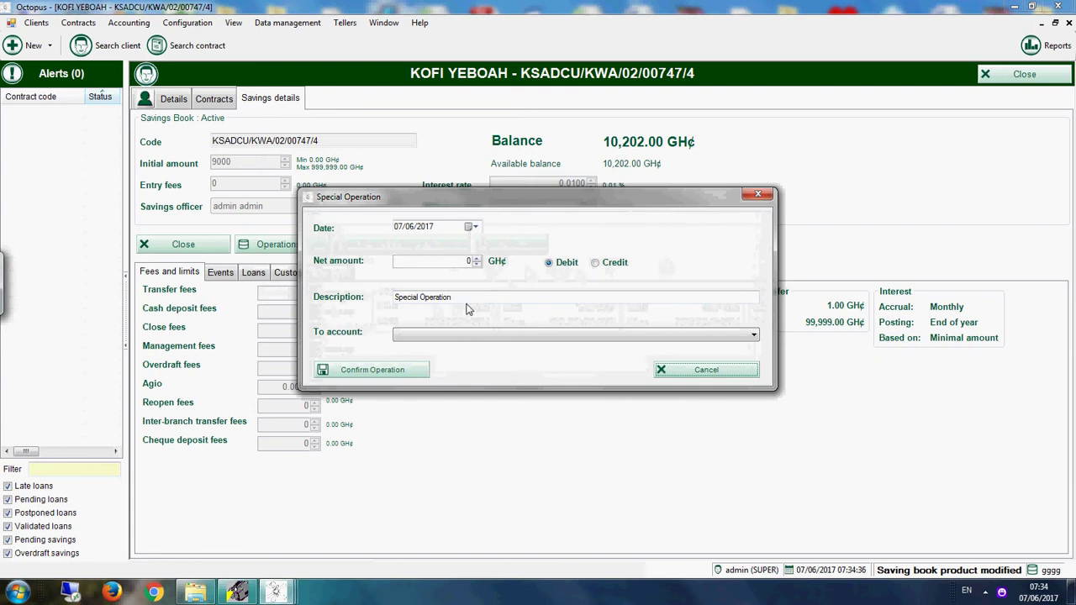
{"action": "left_click", "coordinate": [434, 334]}
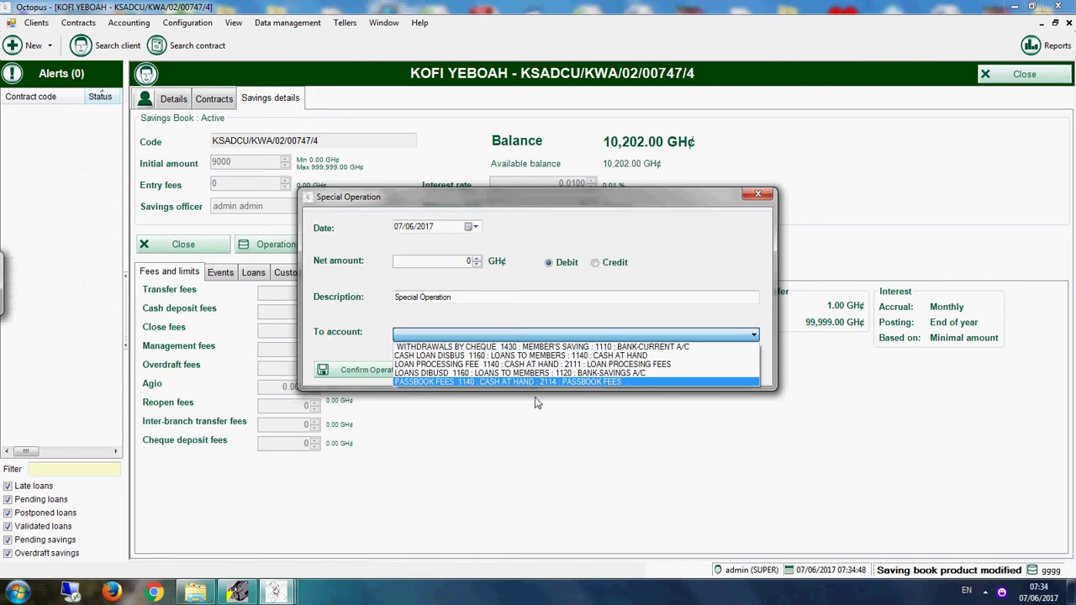
{"action": "left_click", "coordinate": [473, 385]}
Describe the special operation as PASSBOOK FEES DEDACTION, set its net amount to 2 and confirm it
{"action": "left_click_drag", "start_coordinate": [464, 299], "coordinate": [392, 299]}
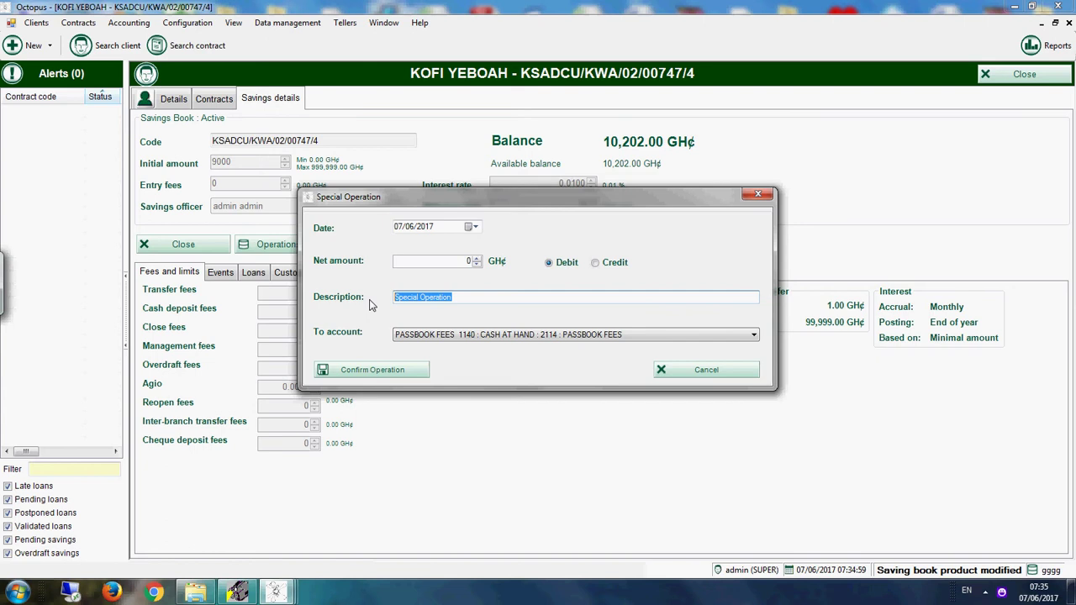
{"action": "type", "text": "p"}
{"action": "key", "text": "BackSpace"}
{"action": "type", "text": "PASSBOOK FEES DEDAC"}
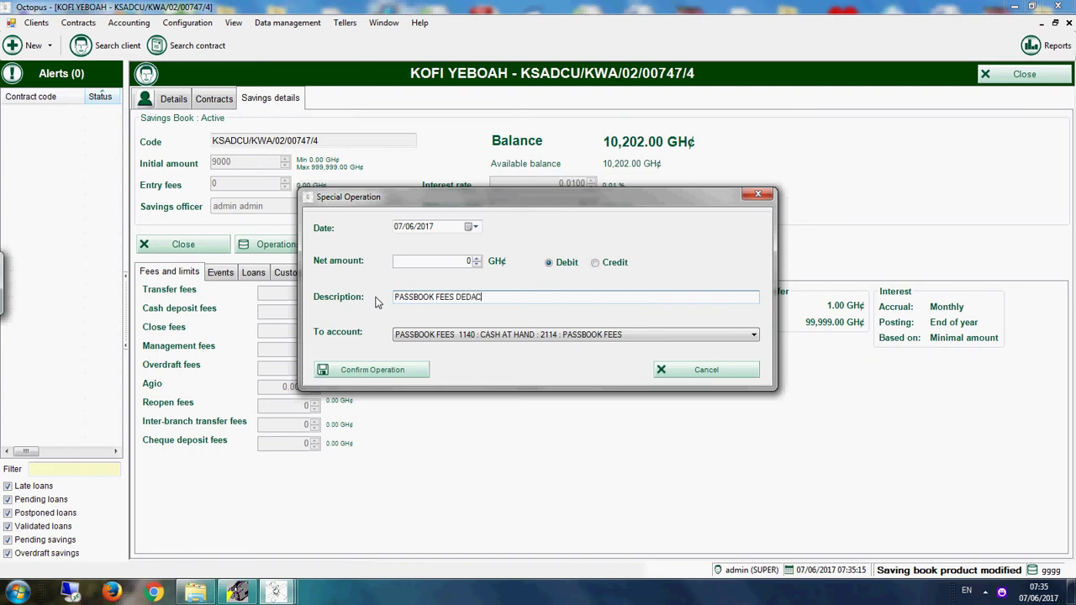
{"action": "type", "text": "TION"}
{"action": "double_click", "coordinate": [469, 261]}
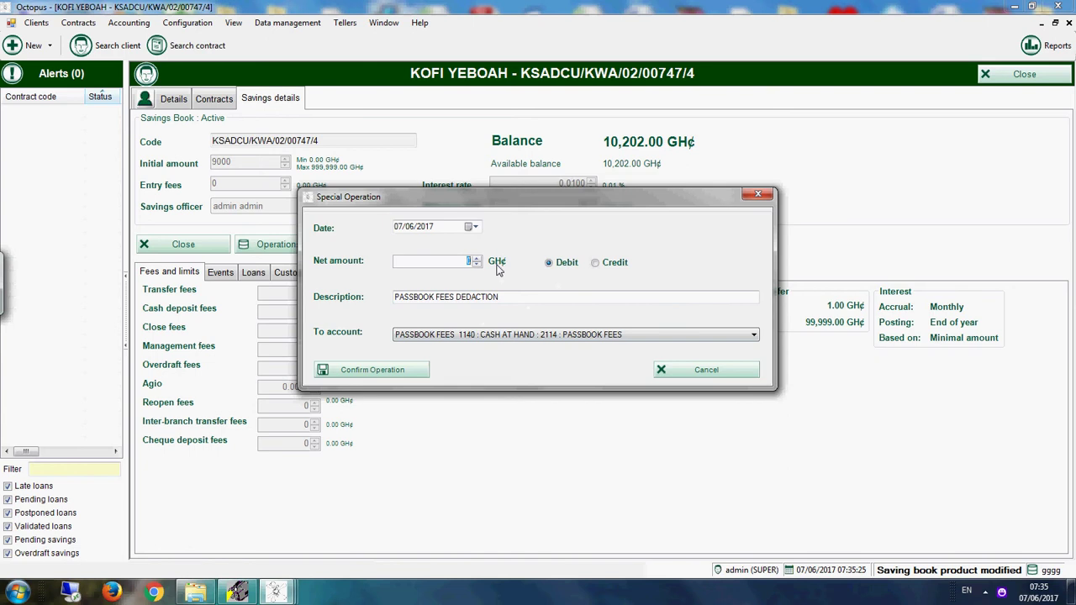
{"action": "type", "text": "2"}
{"action": "left_click", "coordinate": [391, 370]}
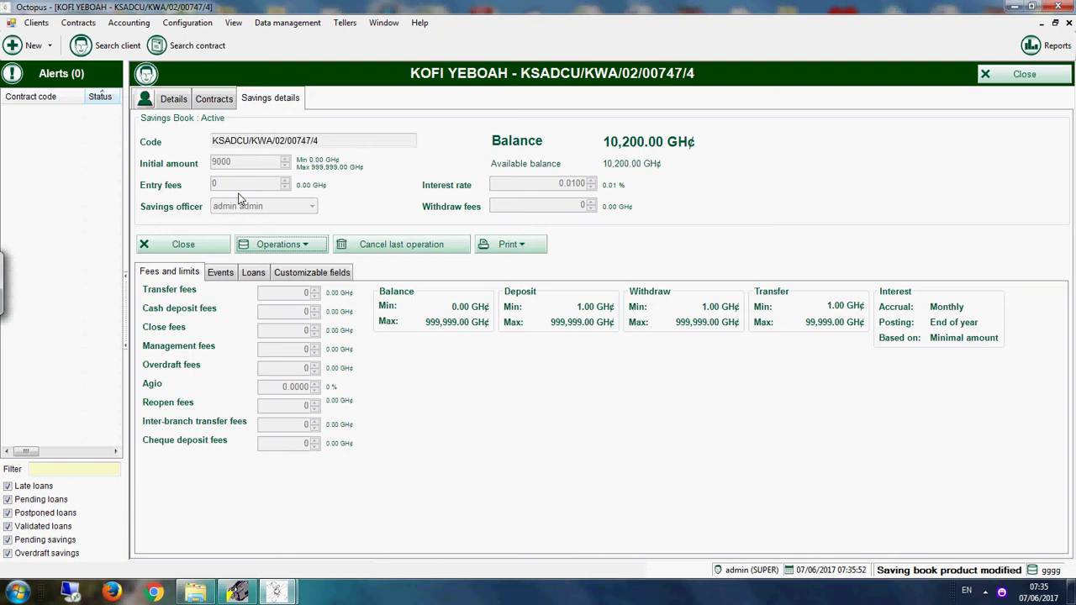
Record a special debit operation with a net amount of 150 to the LOAN PROCESSING FEE account, keeping the default description
{"action": "left_click", "coordinate": [292, 246]}
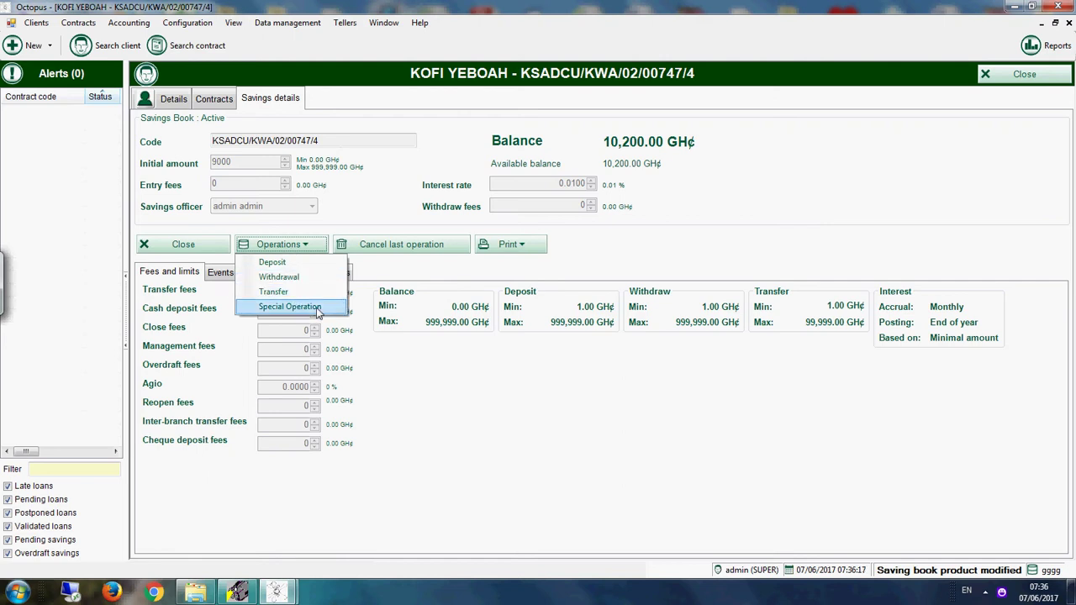
{"action": "left_click", "coordinate": [318, 308]}
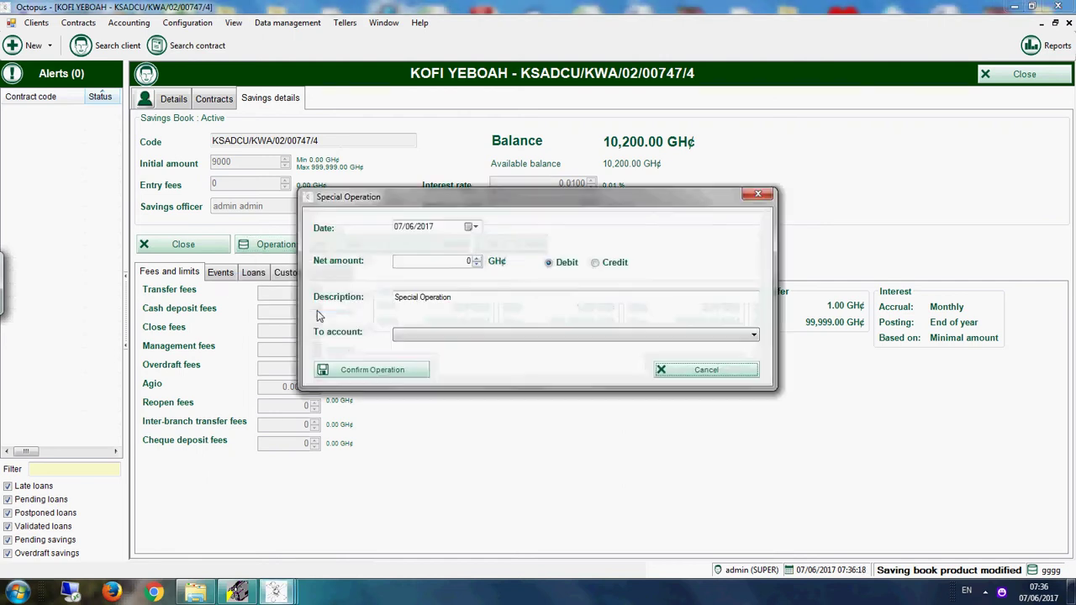
{"action": "left_click", "coordinate": [453, 335]}
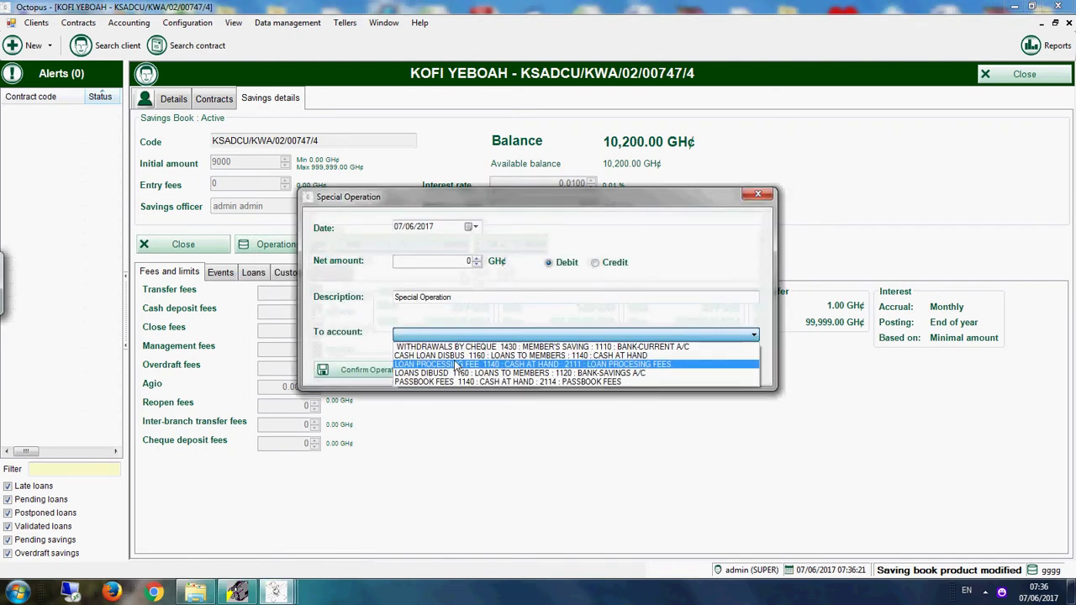
{"action": "left_click", "coordinate": [455, 365]}
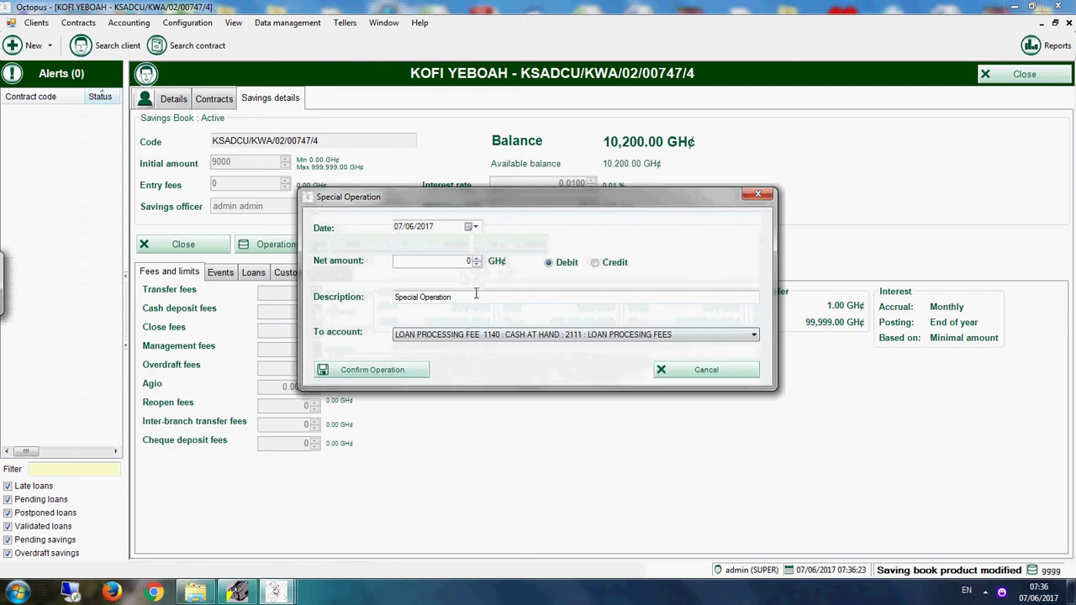
{"action": "left_click_drag", "start_coordinate": [457, 298], "coordinate": [360, 300]}
{"action": "left_click", "coordinate": [444, 261]}
{"action": "type", "text": "1"}
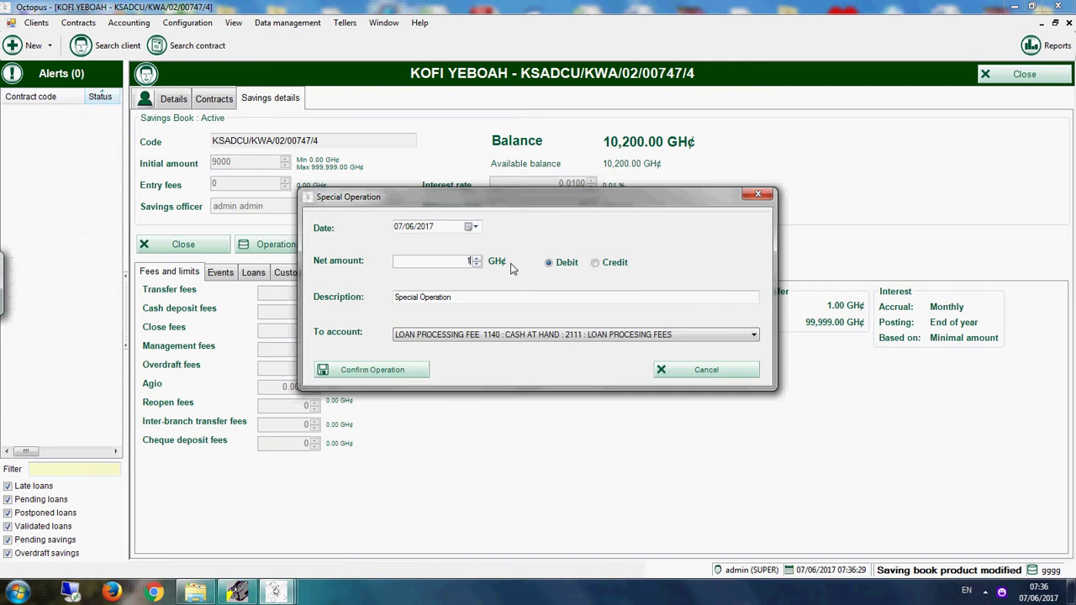
{"action": "type", "text": "50"}
{"action": "left_click", "coordinate": [374, 372]}
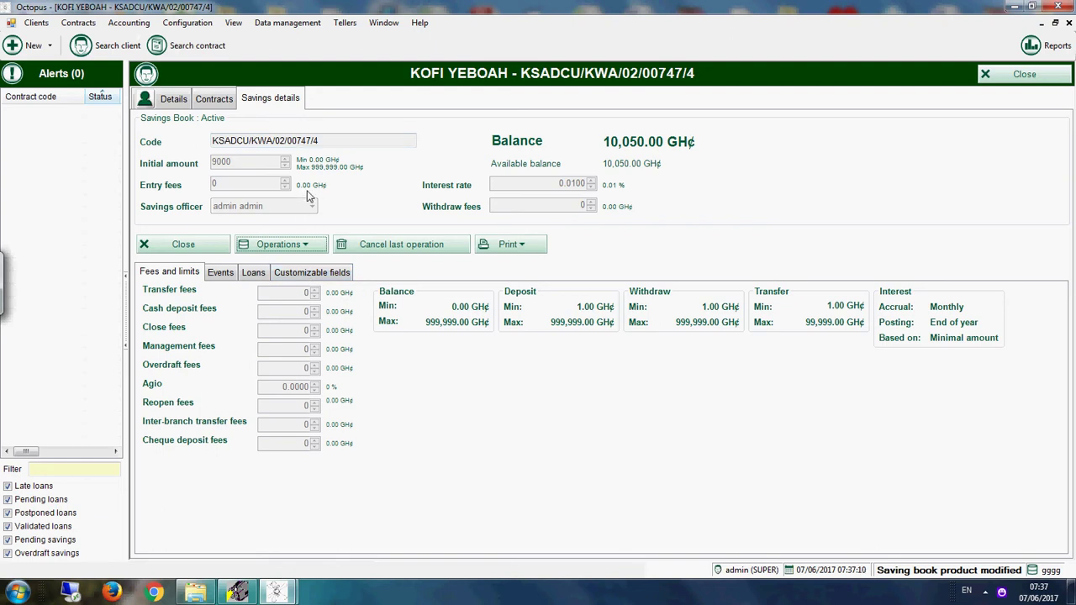
{"action": "left_click", "coordinate": [305, 245]}
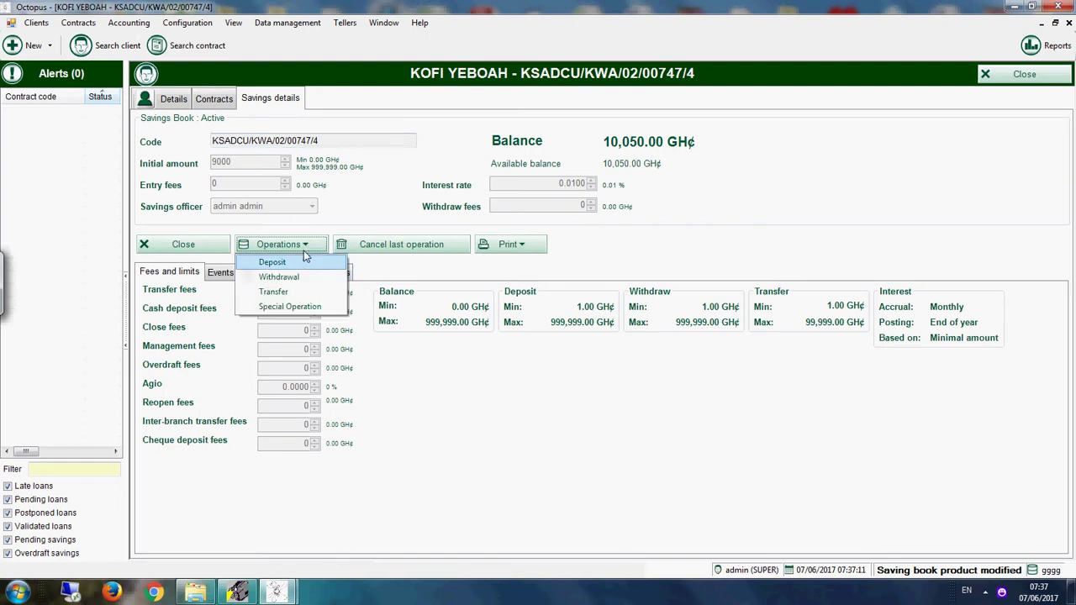
{"action": "left_click", "coordinate": [323, 308]}
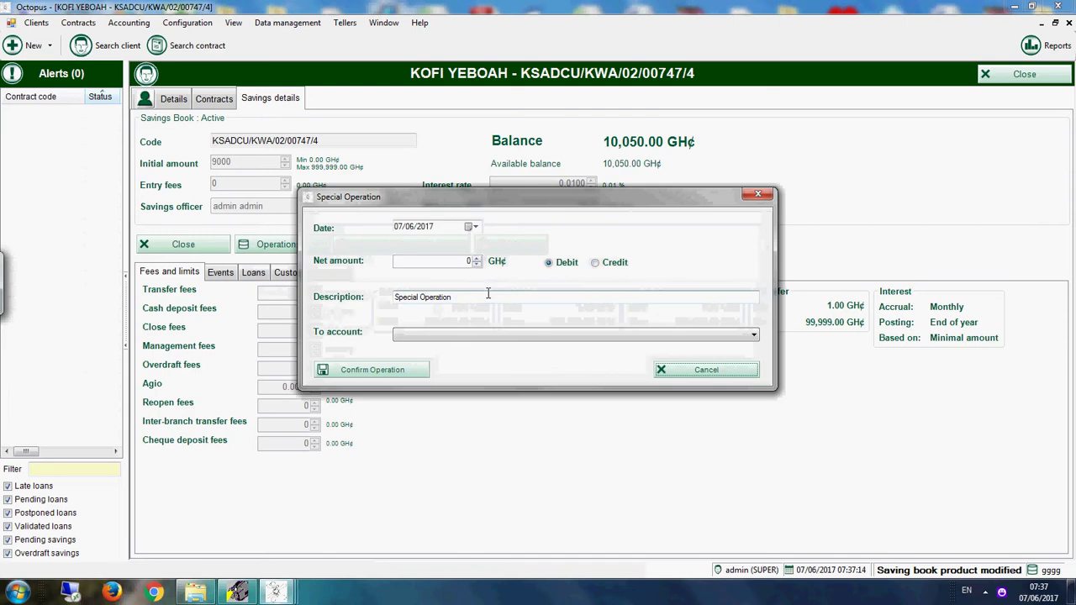
{"action": "left_click", "coordinate": [622, 266]}
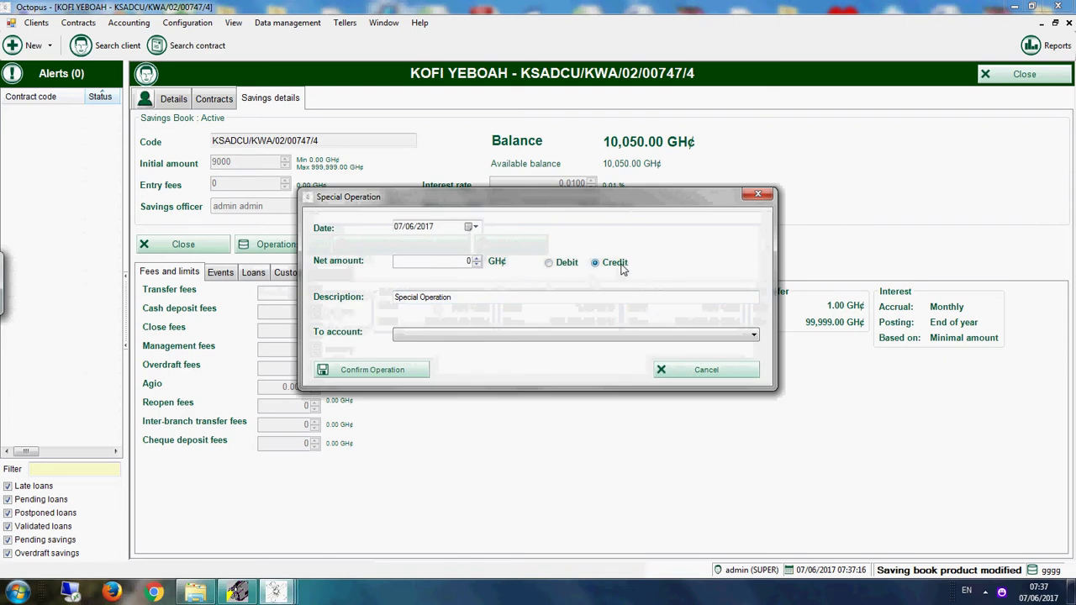
{"action": "double_click", "coordinate": [453, 262]}
{"action": "left_click", "coordinate": [416, 335]}
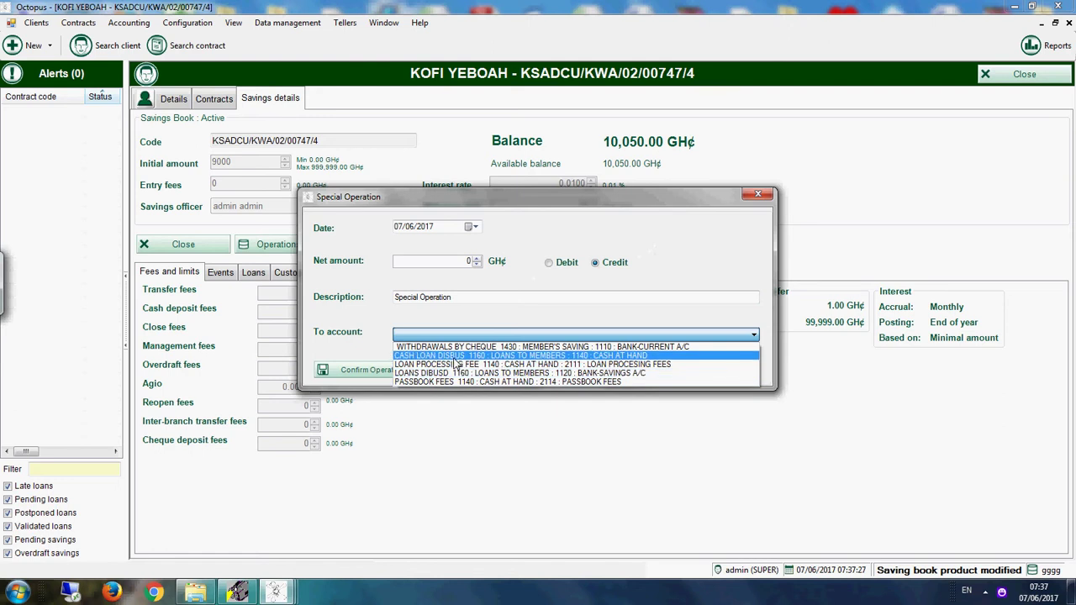
{"action": "left_click", "coordinate": [539, 301]}
{"action": "left_click", "coordinate": [660, 371]}
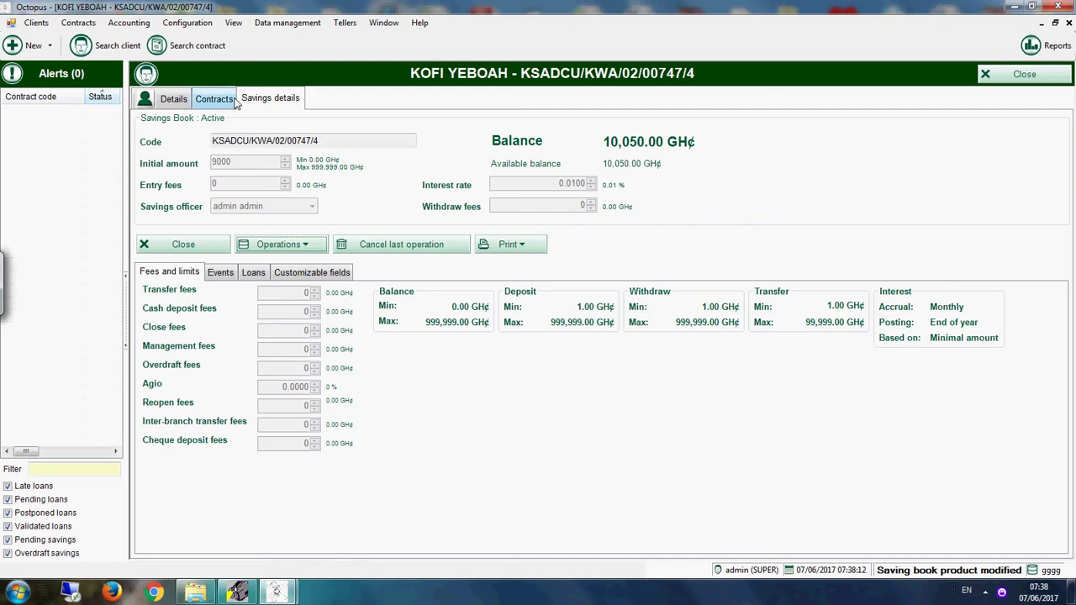
Close the client's record, run the Cash book report from the full report list for 07/06/2017, and close the report
{"action": "left_click", "coordinate": [1025, 74]}
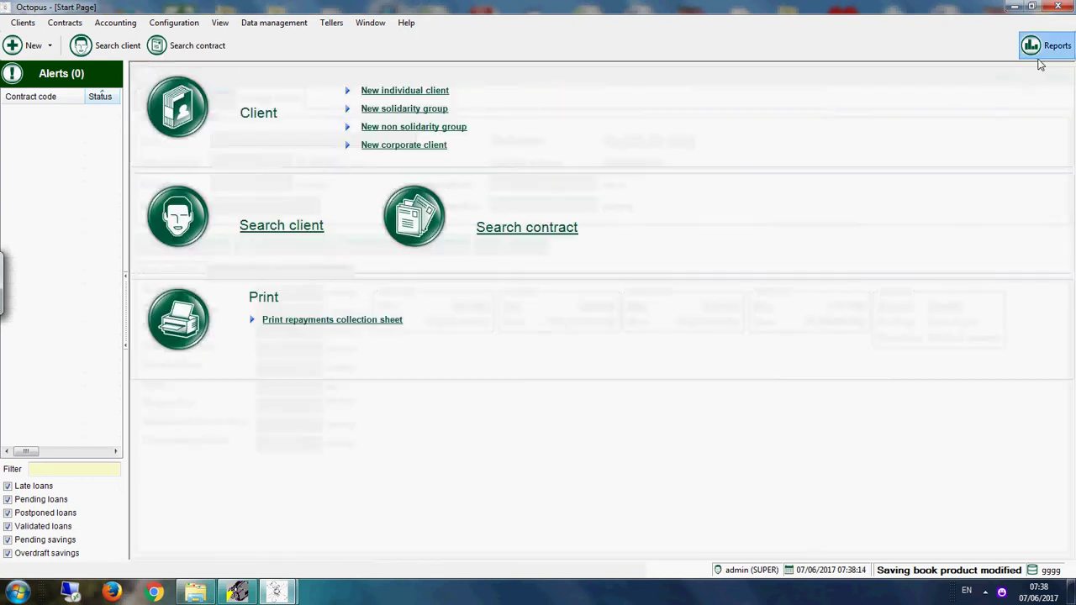
{"action": "left_click", "coordinate": [1045, 46]}
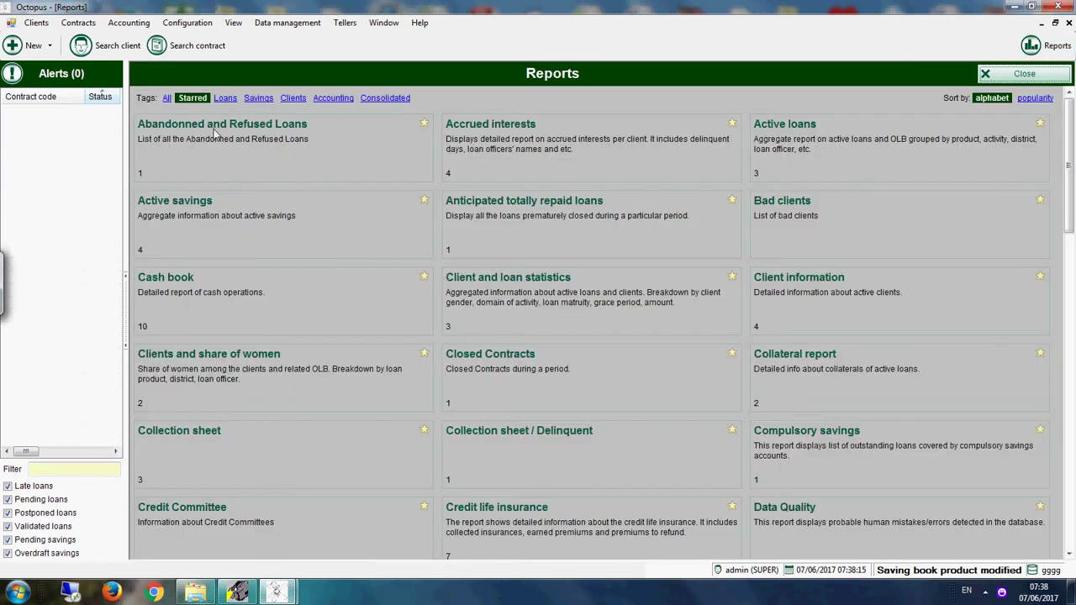
{"action": "left_click", "coordinate": [167, 97]}
{"action": "left_click", "coordinate": [253, 325]}
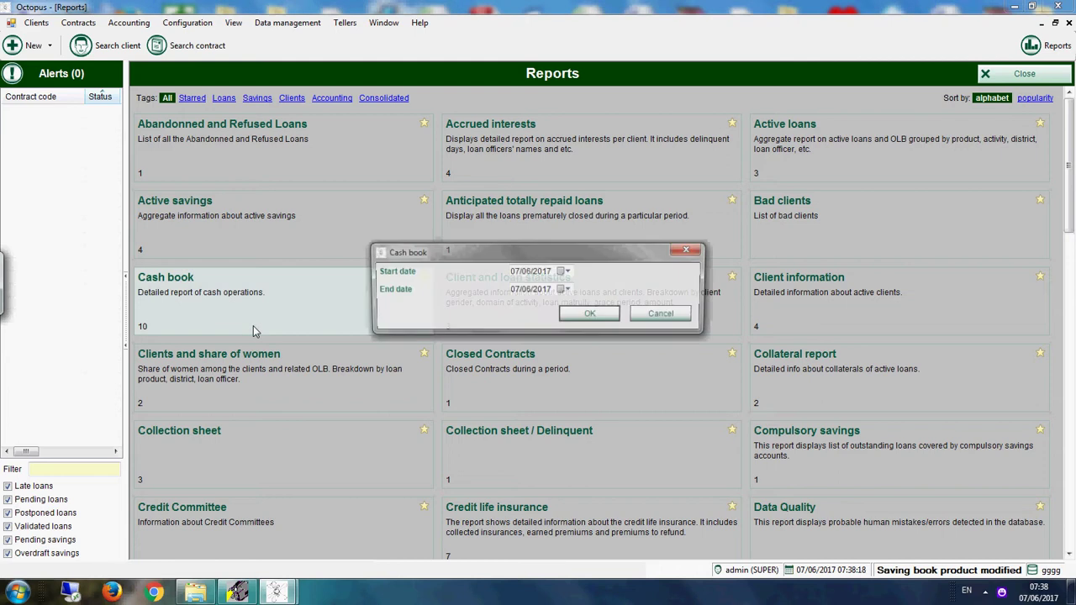
{"action": "left_click", "coordinate": [572, 314]}
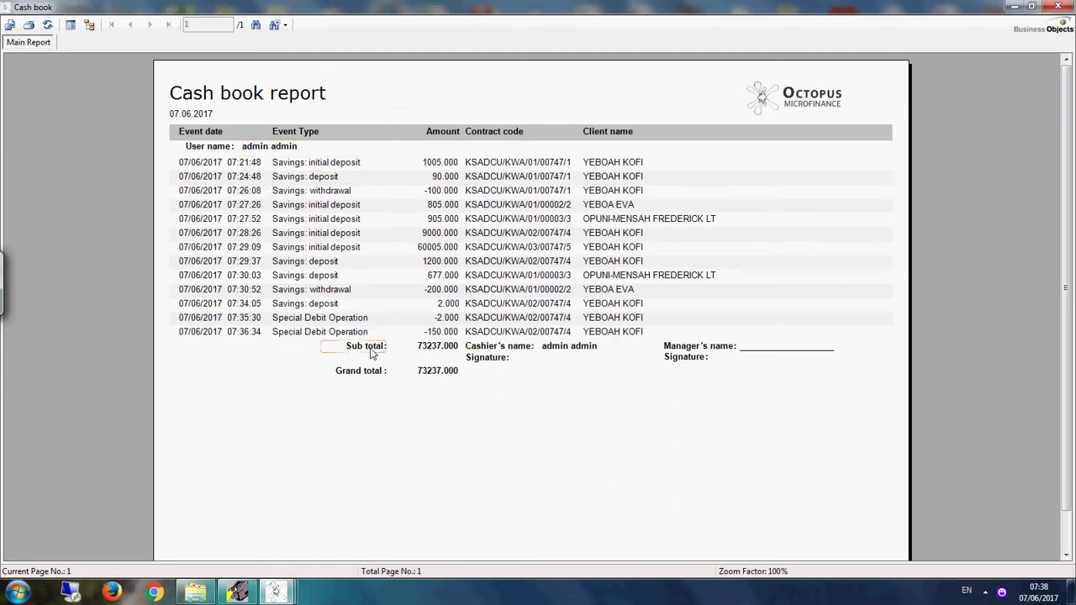
{"action": "left_click", "coordinate": [1056, 9]}
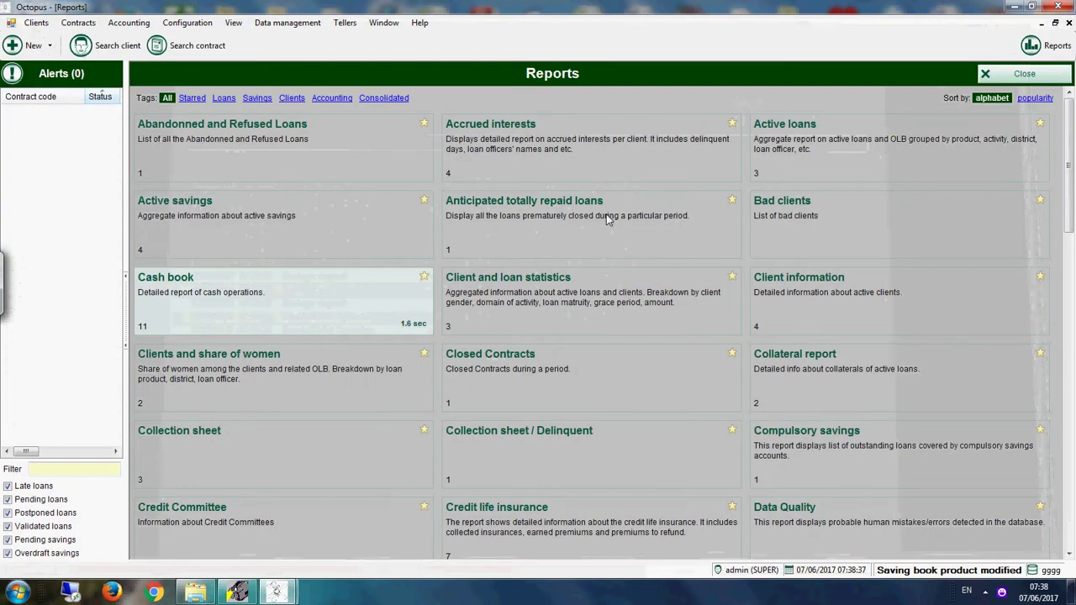
Run the Active savings report for 07/06/2017, review it and close it
{"action": "left_click", "coordinate": [226, 237]}
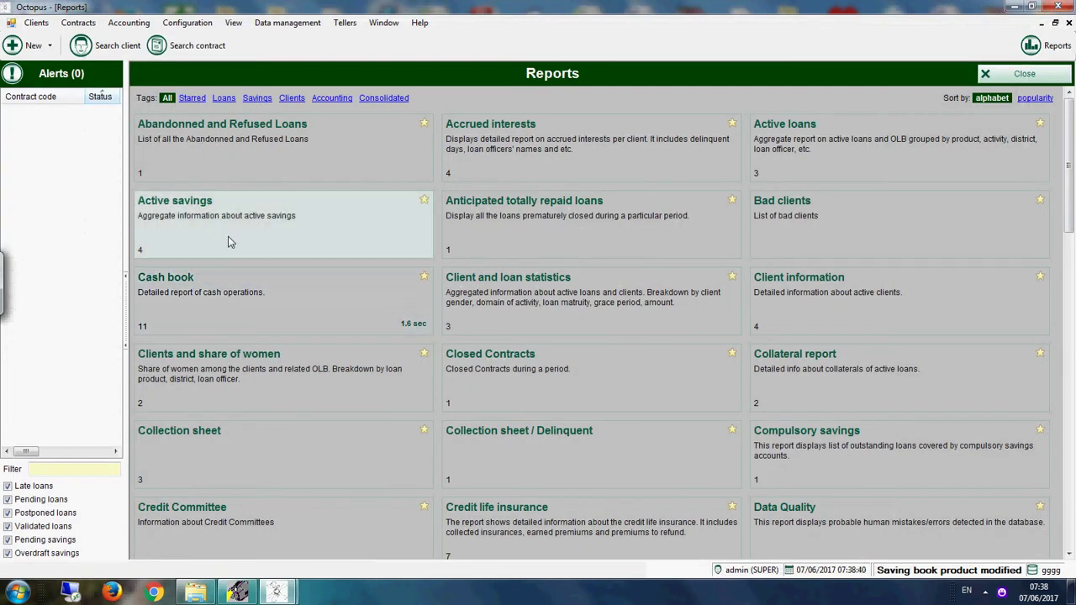
{"action": "double_click", "coordinate": [385, 240]}
{"action": "key", "text": "Return"}
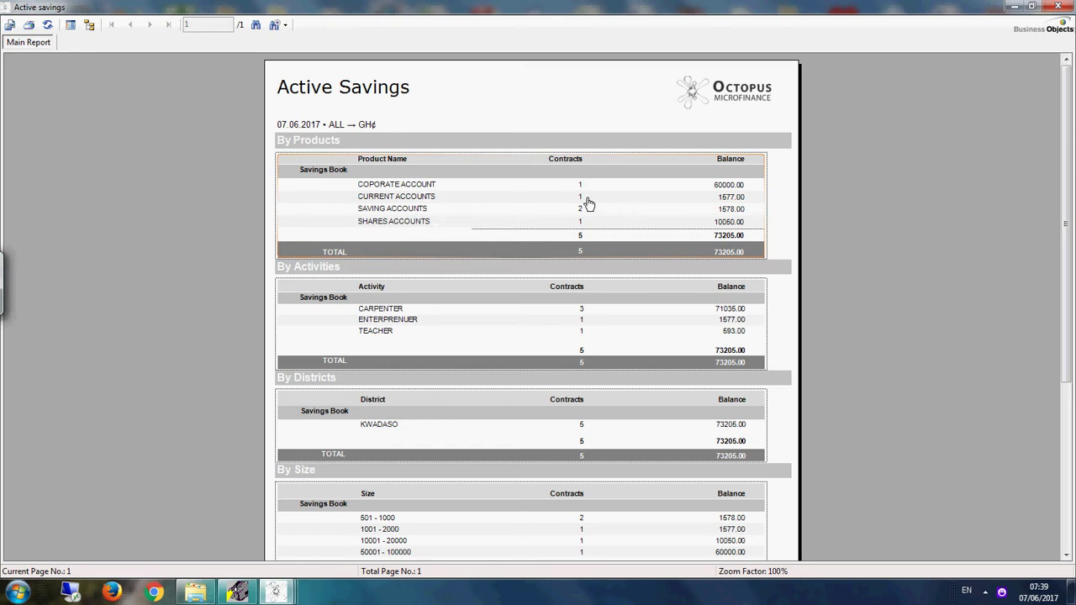
{"action": "left_click", "coordinate": [1058, 6]}
Run the Active savings report for the earlier date 05/06/2017 and close it
{"action": "left_click", "coordinate": [308, 228]}
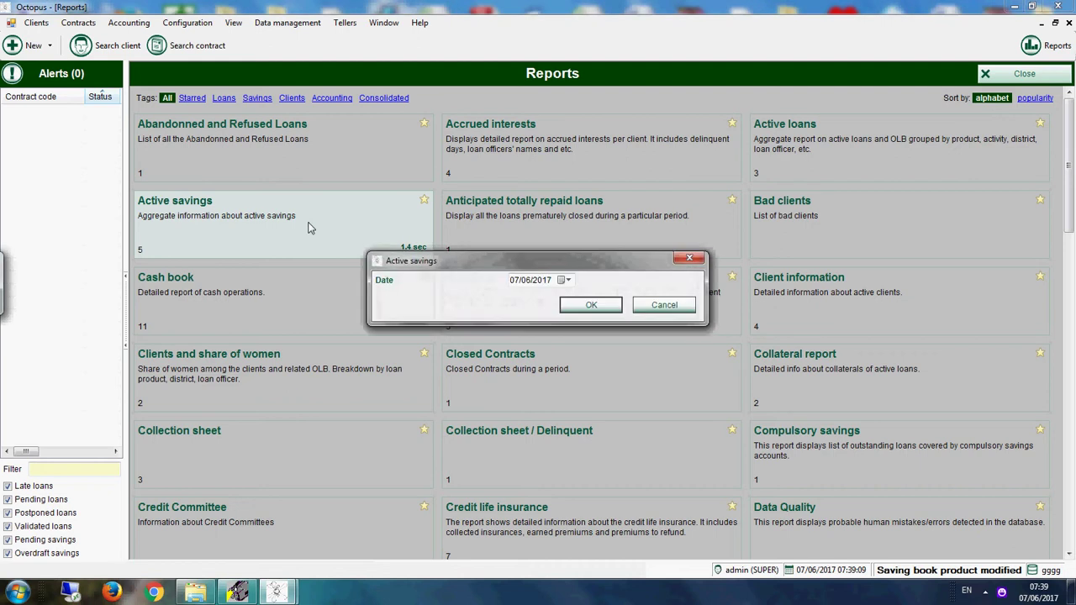
{"action": "left_click", "coordinate": [568, 283]}
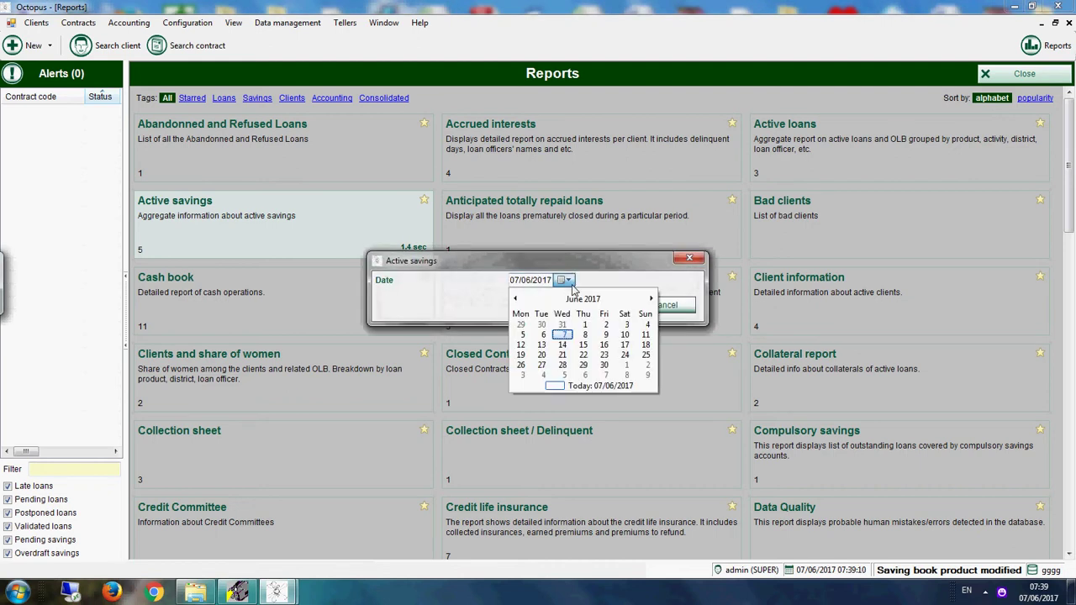
{"action": "left_click", "coordinate": [523, 335]}
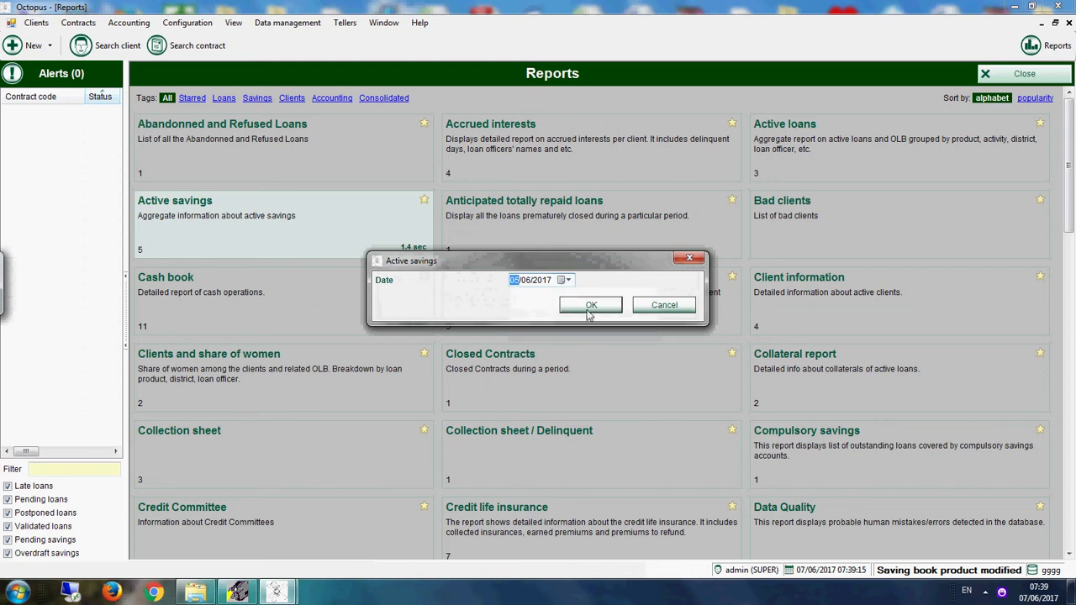
{"action": "left_click", "coordinate": [589, 302]}
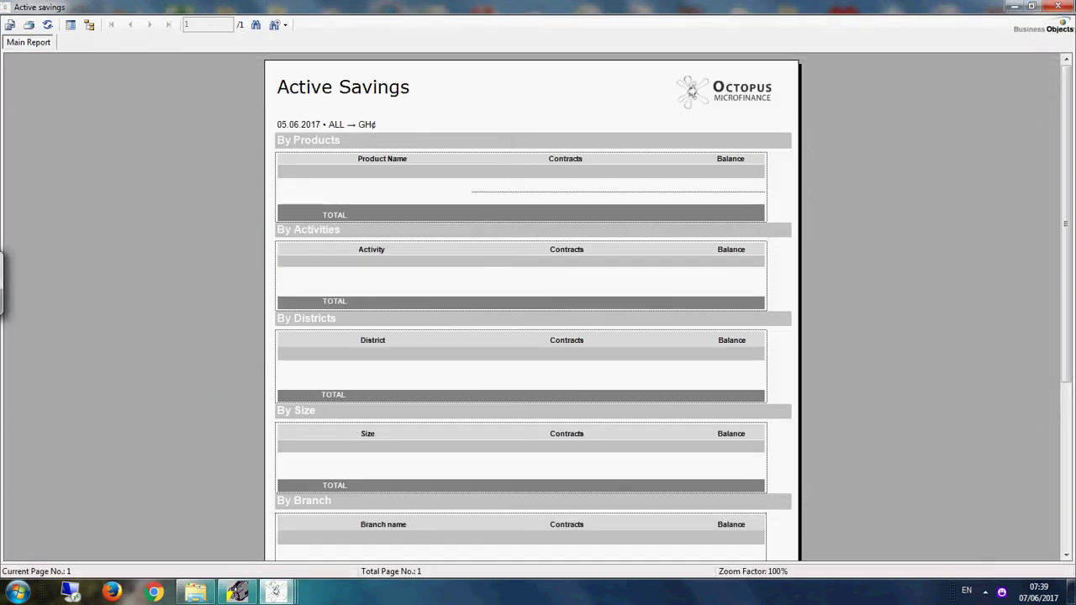
{"action": "left_click", "coordinate": [1058, 6]}
Rerun the Active savings report with the date set back to 07/06/2017, then close it and the report list
{"action": "left_click", "coordinate": [412, 227]}
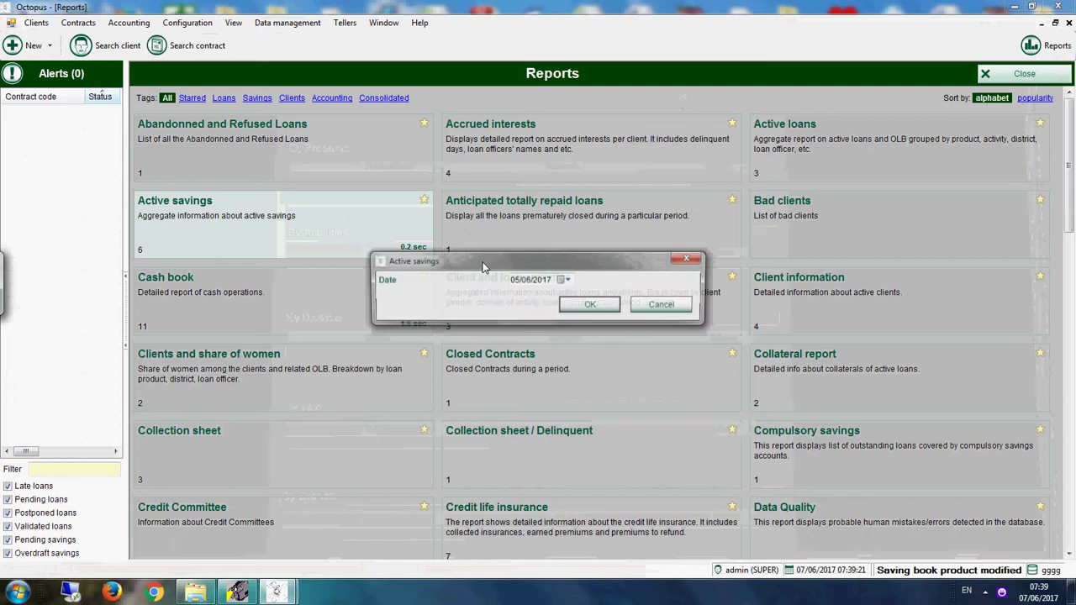
{"action": "left_click", "coordinate": [568, 280]}
{"action": "left_click", "coordinate": [563, 346]}
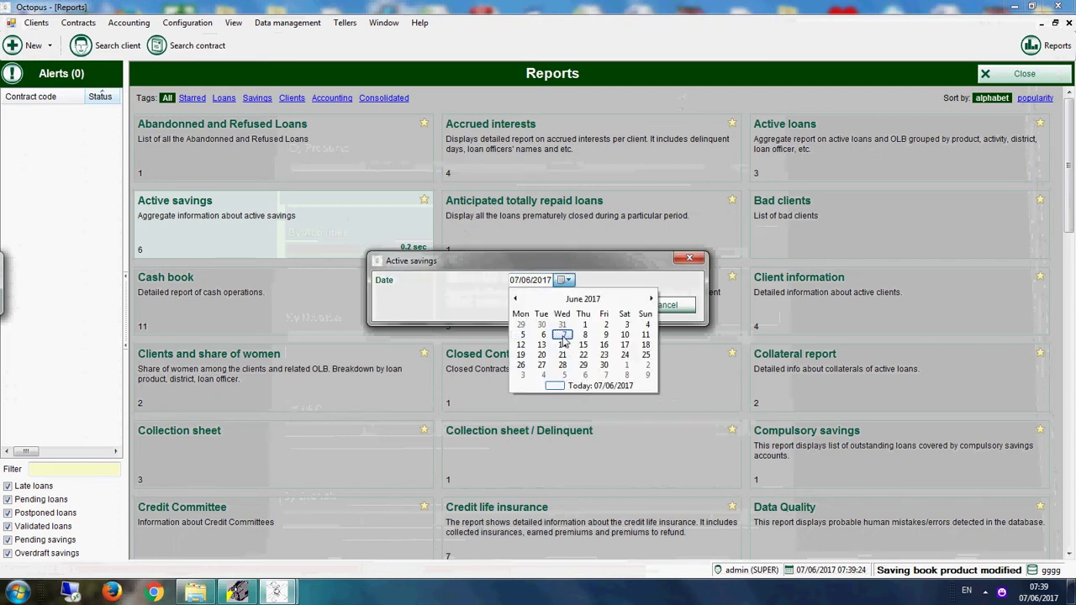
{"action": "left_click", "coordinate": [591, 306]}
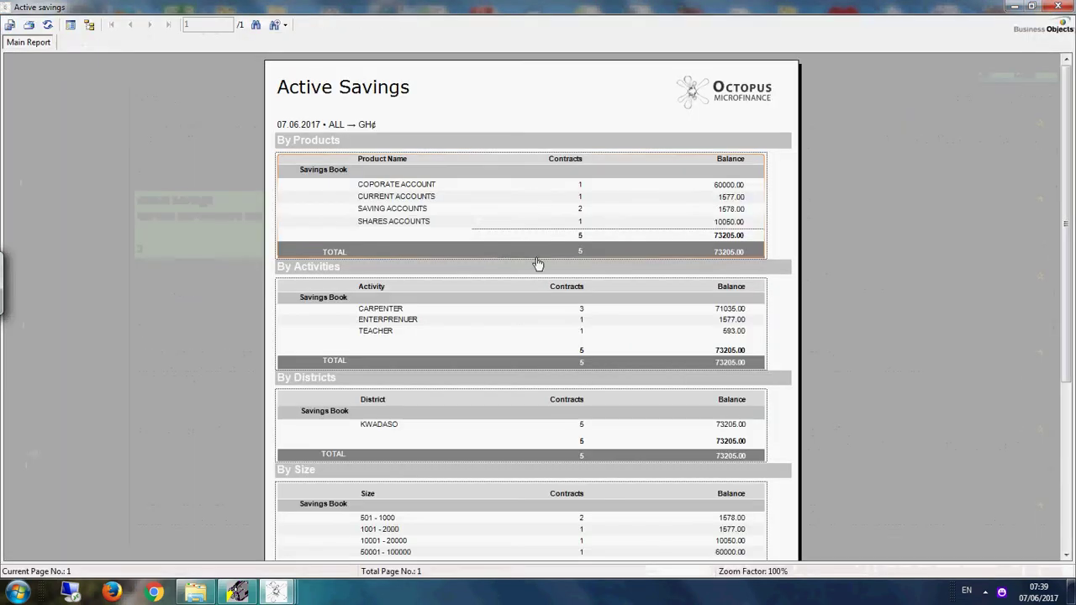
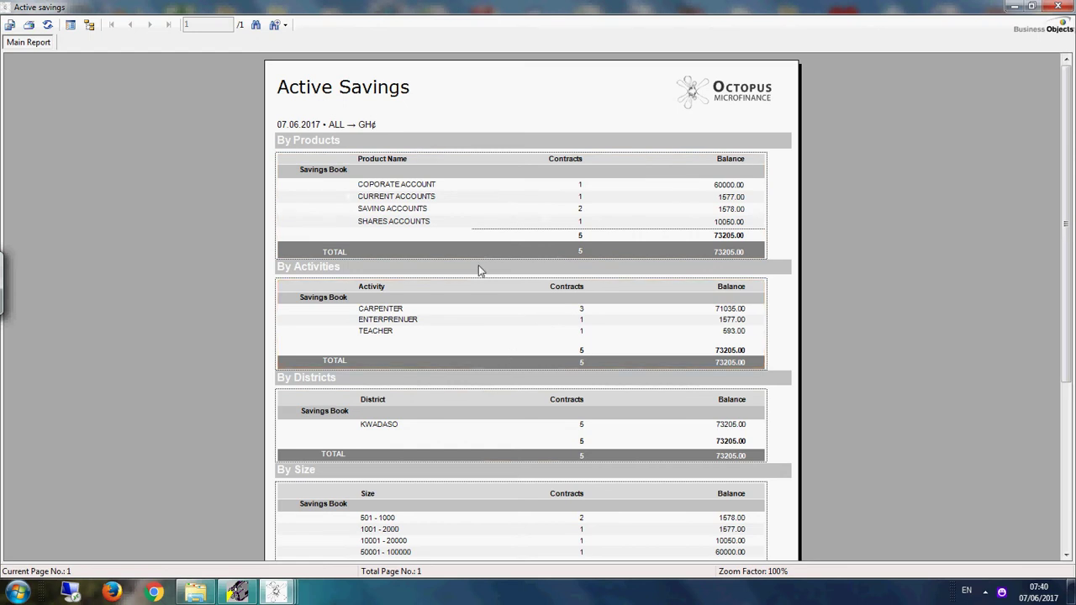
{"action": "left_click", "coordinate": [1058, 6]}
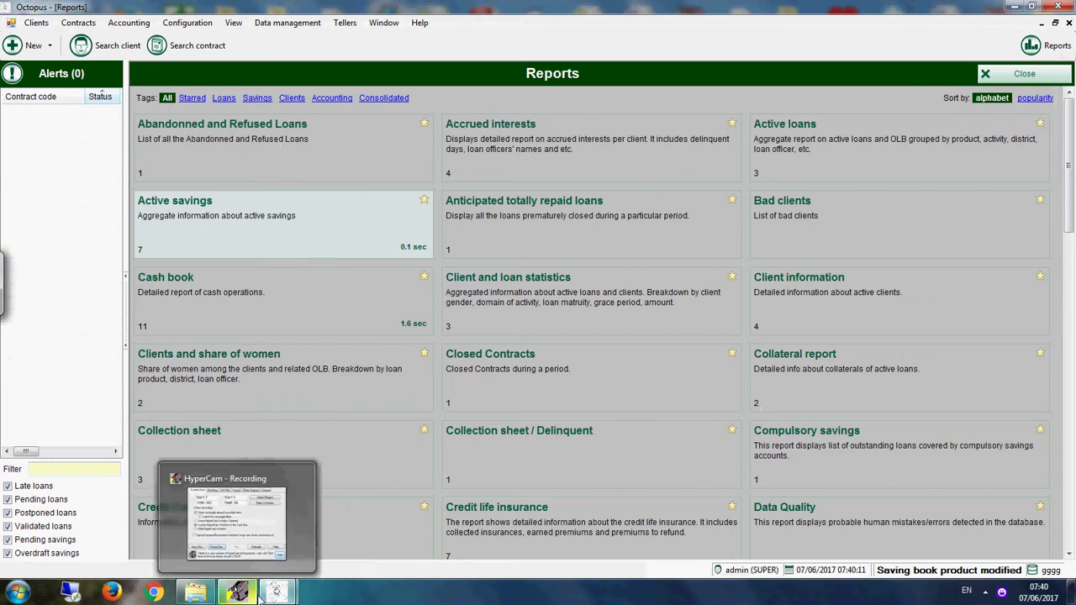
{"action": "left_click", "coordinate": [1017, 74]}
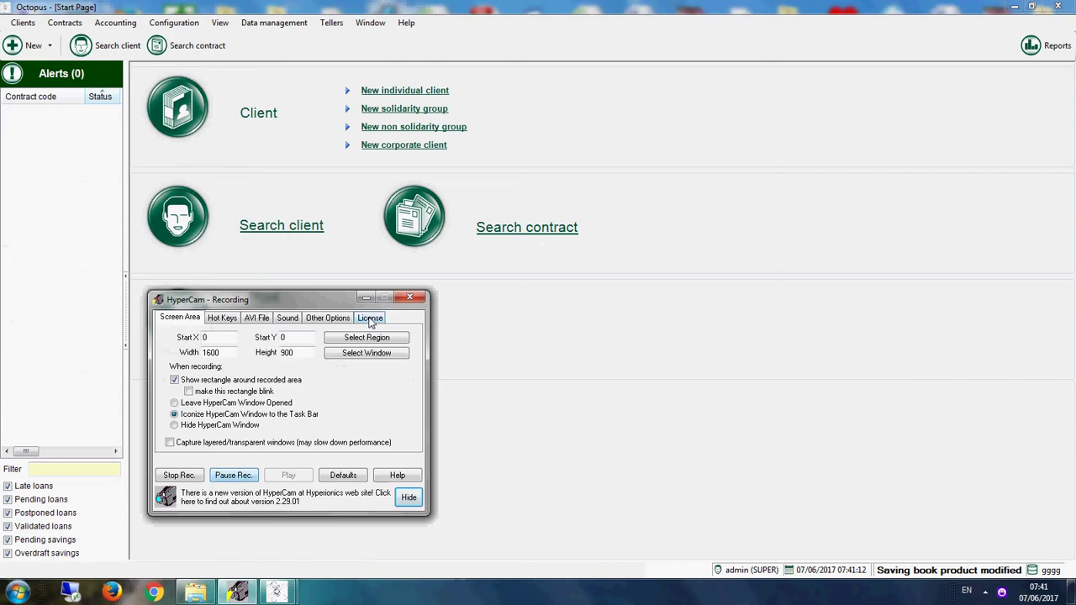
Search the savings contracts, open the client's shares account, and start a new MONTHLY FLAT RATE LOAN from the client's contracts
{"action": "left_click", "coordinate": [366, 298]}
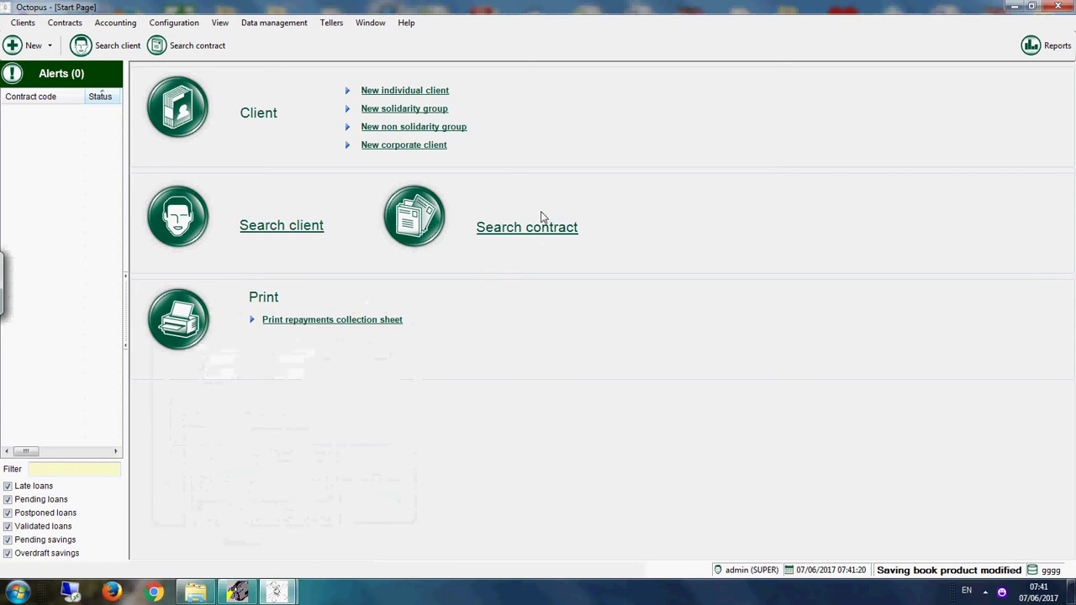
{"action": "left_click", "coordinate": [533, 232]}
{"action": "left_click", "coordinate": [535, 286]}
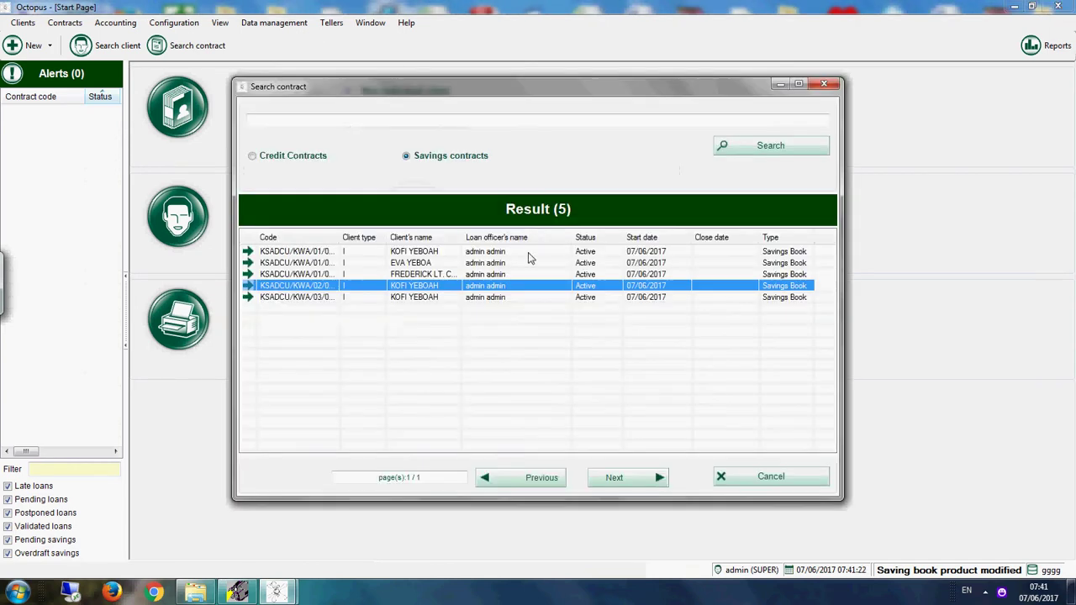
{"action": "double_click", "coordinate": [450, 286]}
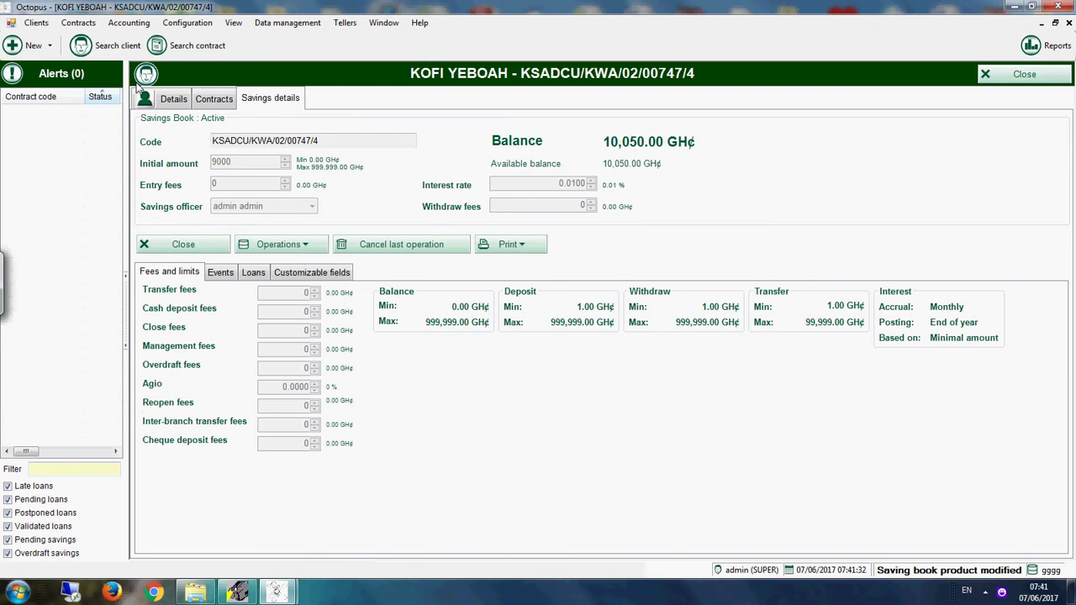
{"action": "left_click", "coordinate": [215, 105]}
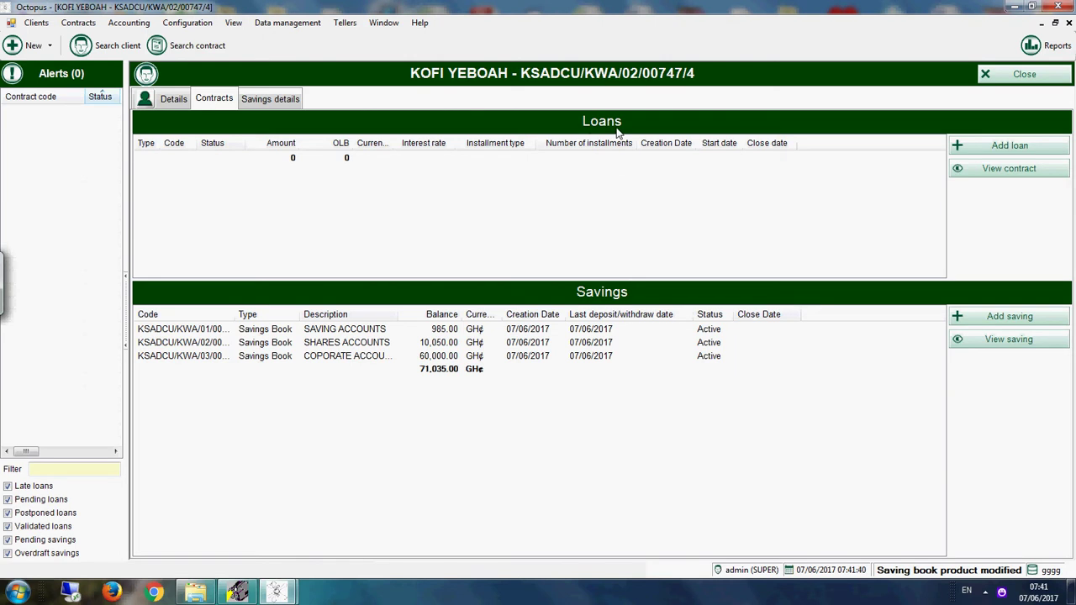
{"action": "left_click", "coordinate": [1025, 146]}
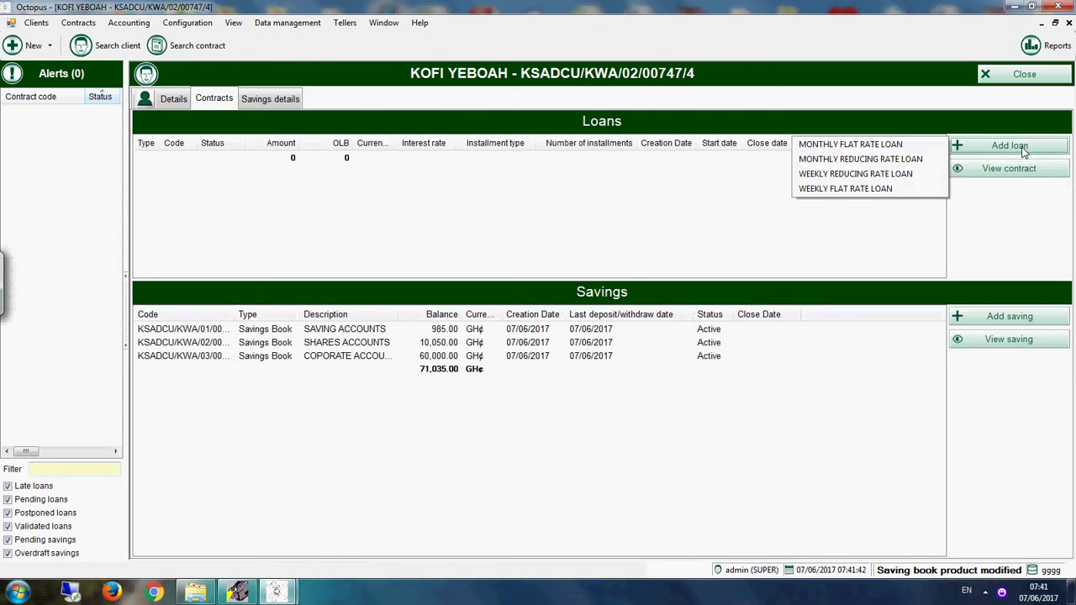
{"action": "left_click", "coordinate": [848, 146]}
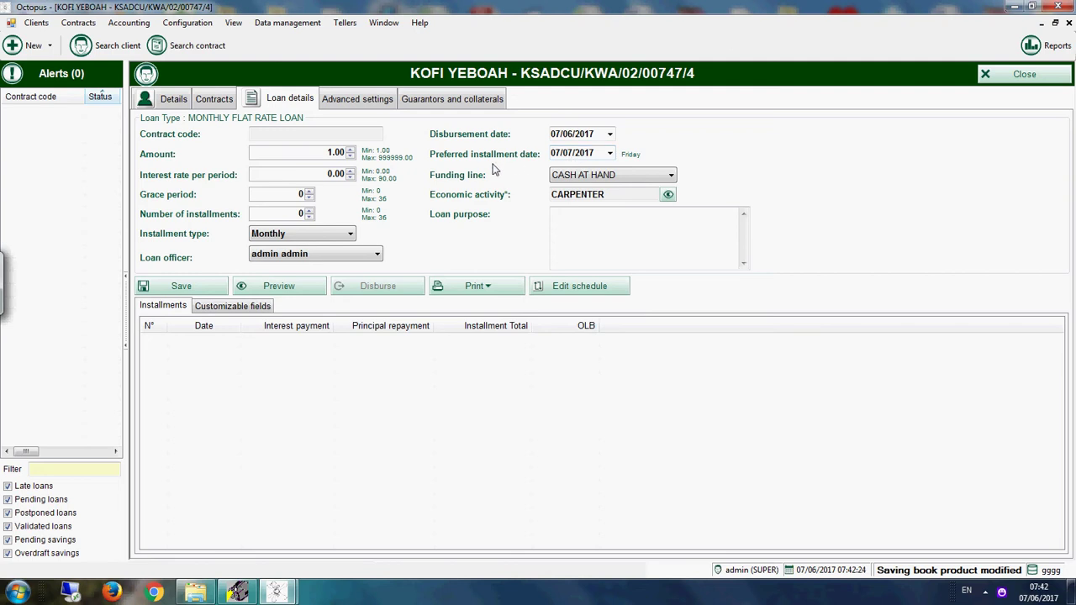
Try 10/07/2017 as the loan's preferred installment date and set it back to 07/07/2017
{"action": "left_click", "coordinate": [611, 156]}
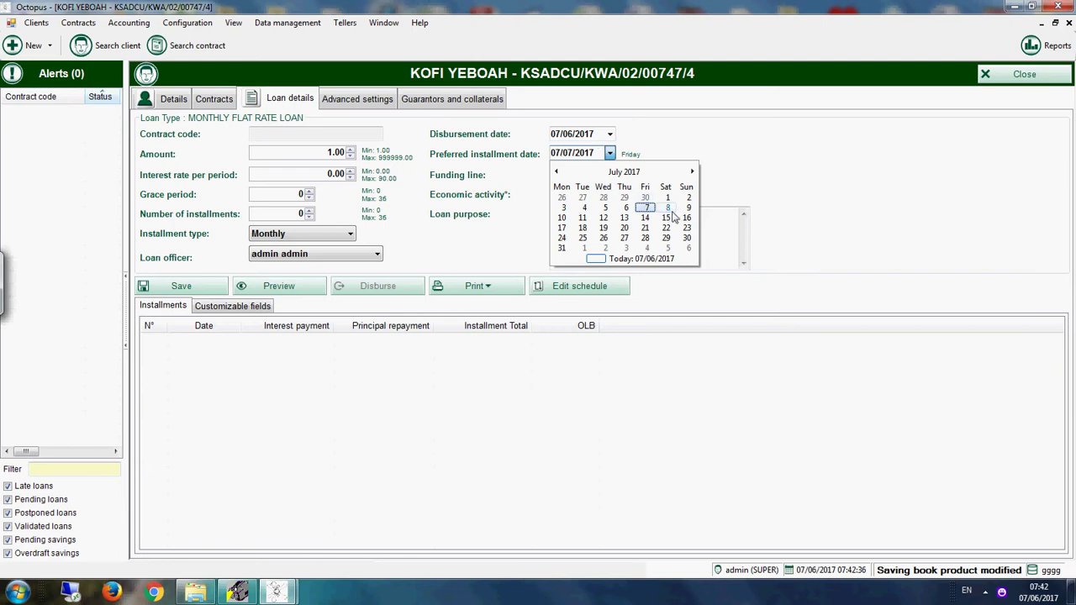
{"action": "left_click", "coordinate": [564, 219]}
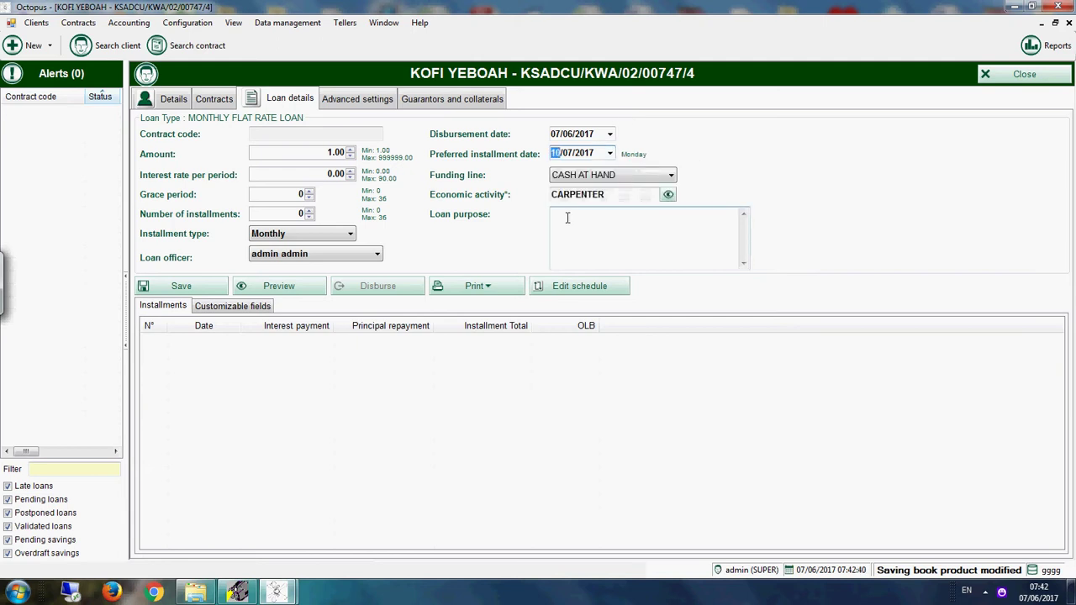
{"action": "left_click", "coordinate": [609, 153]}
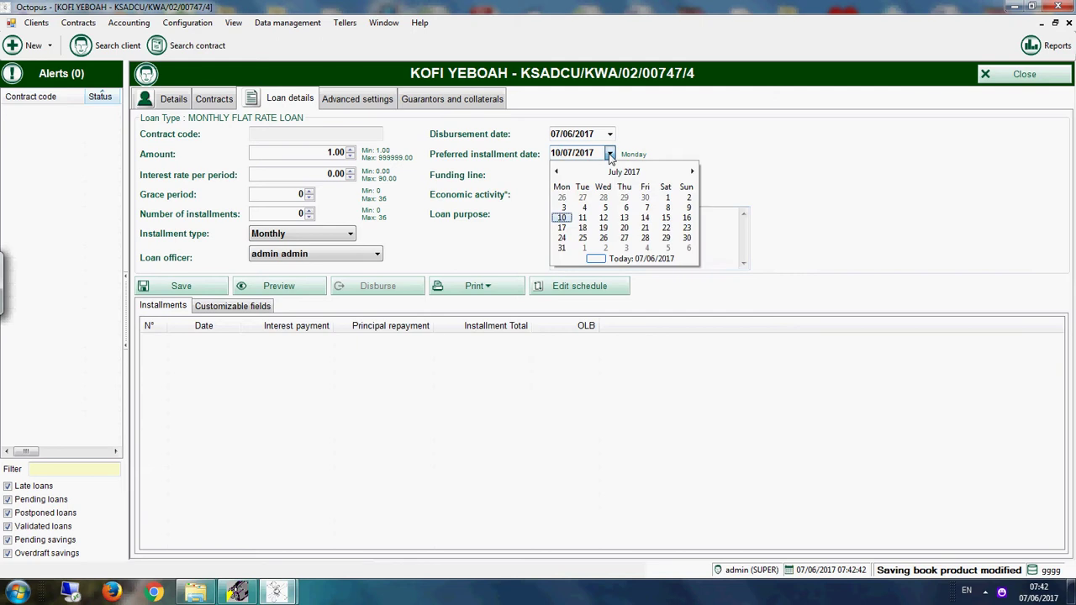
{"action": "left_click", "coordinate": [648, 208]}
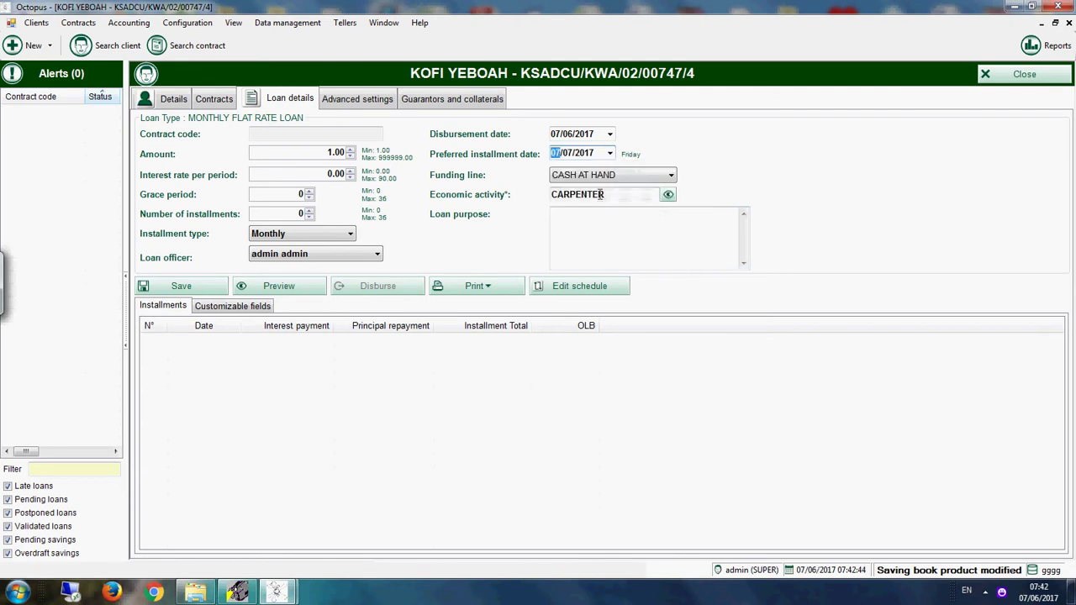
{"action": "left_click", "coordinate": [564, 155]}
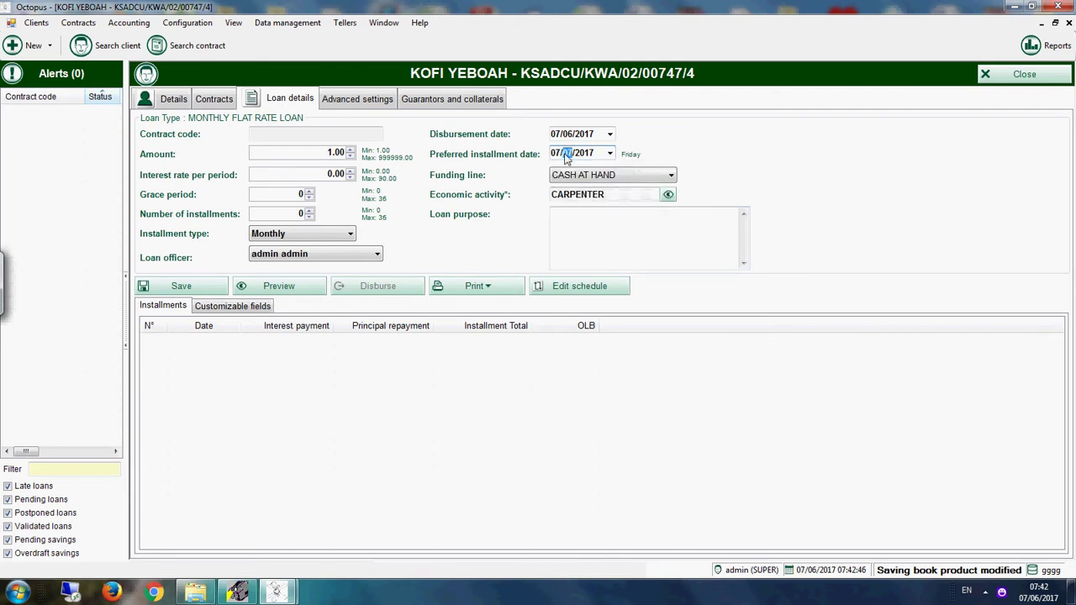
Set the loan amount to 5000, the interest rate per period to 5 and the installments to 6, and preview the repayment schedule
{"action": "left_click", "coordinate": [328, 154]}
{"action": "type", "text": "5000"}
{"action": "left_click", "coordinate": [326, 180]}
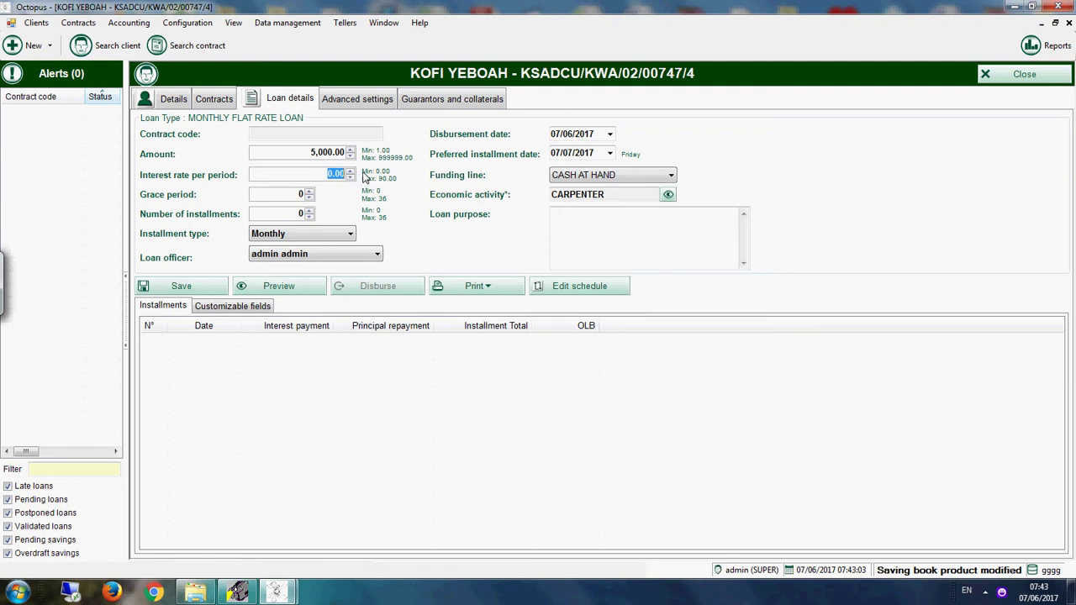
{"action": "type", "text": "5"}
{"action": "left_click", "coordinate": [261, 193]}
{"action": "double_click", "coordinate": [260, 193]}
{"action": "double_click", "coordinate": [281, 215]}
{"action": "key", "text": "Tab"}
{"action": "left_click", "coordinate": [278, 288]}
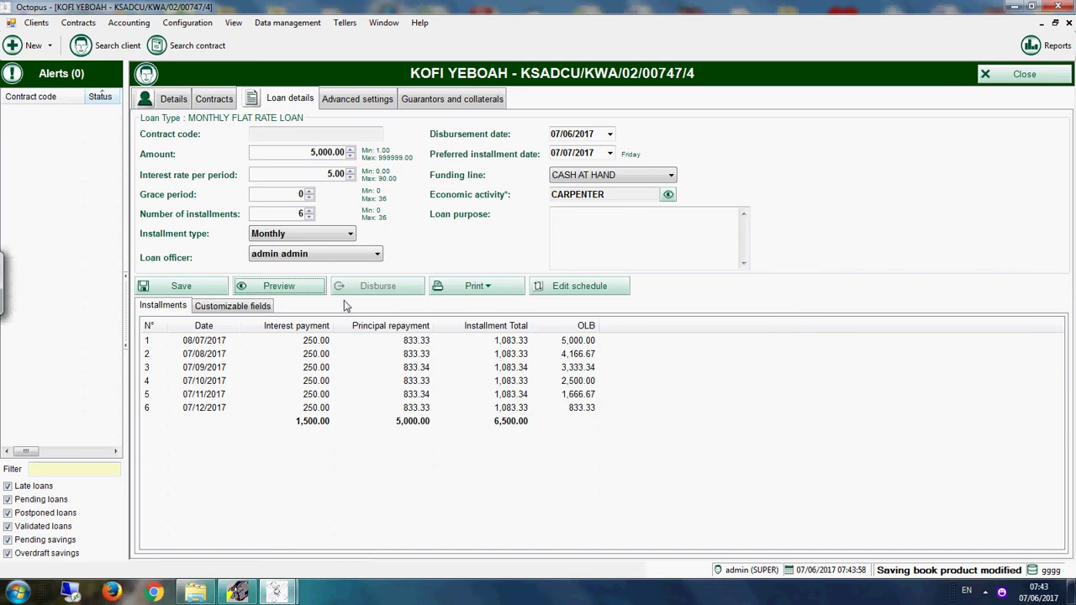
Set the number of installments to 12, preview the repayment schedule again and save the loan details
{"action": "double_click", "coordinate": [301, 213]}
{"action": "type", "text": "12"}
{"action": "left_click", "coordinate": [303, 286]}
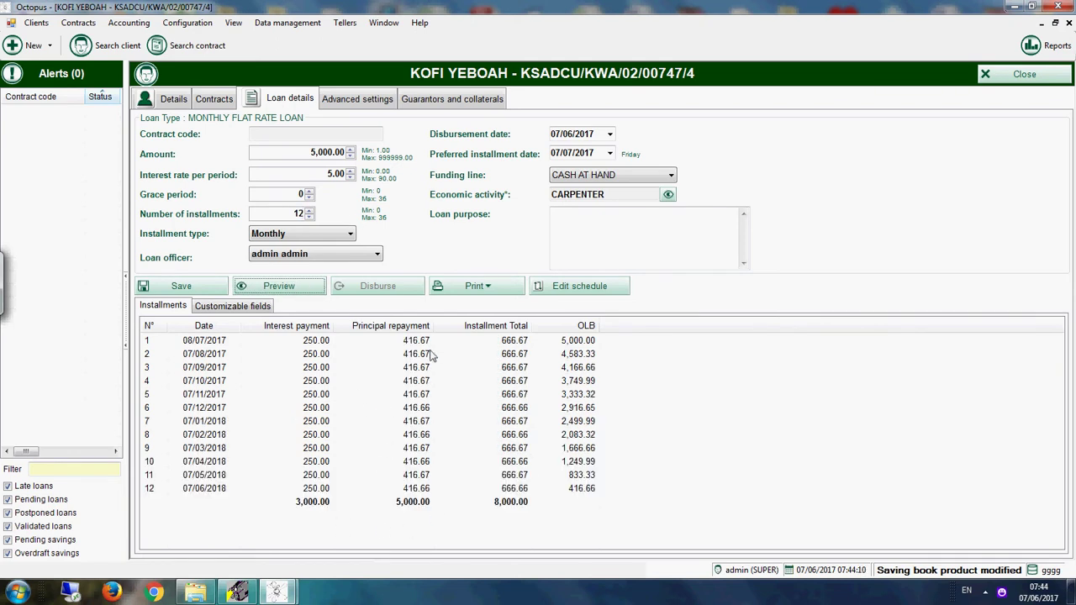
{"action": "left_click", "coordinate": [210, 285]}
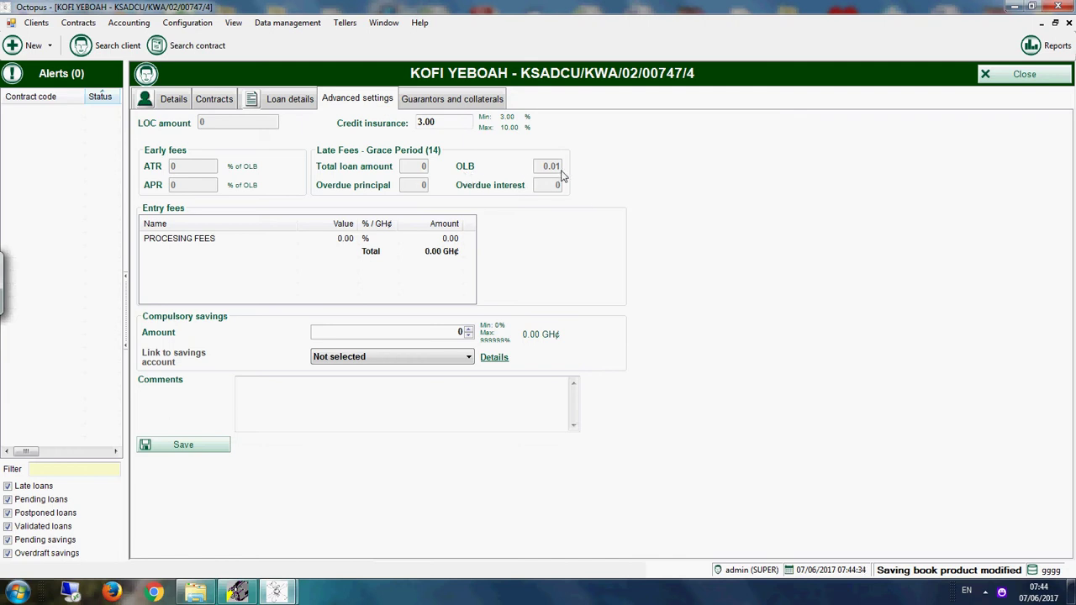
Link the loan's compulsory savings to the client's regular savings account, leave the compulsory amount at 0, and save the loan
{"action": "double_click", "coordinate": [428, 122]}
{"action": "left_click", "coordinate": [341, 361]}
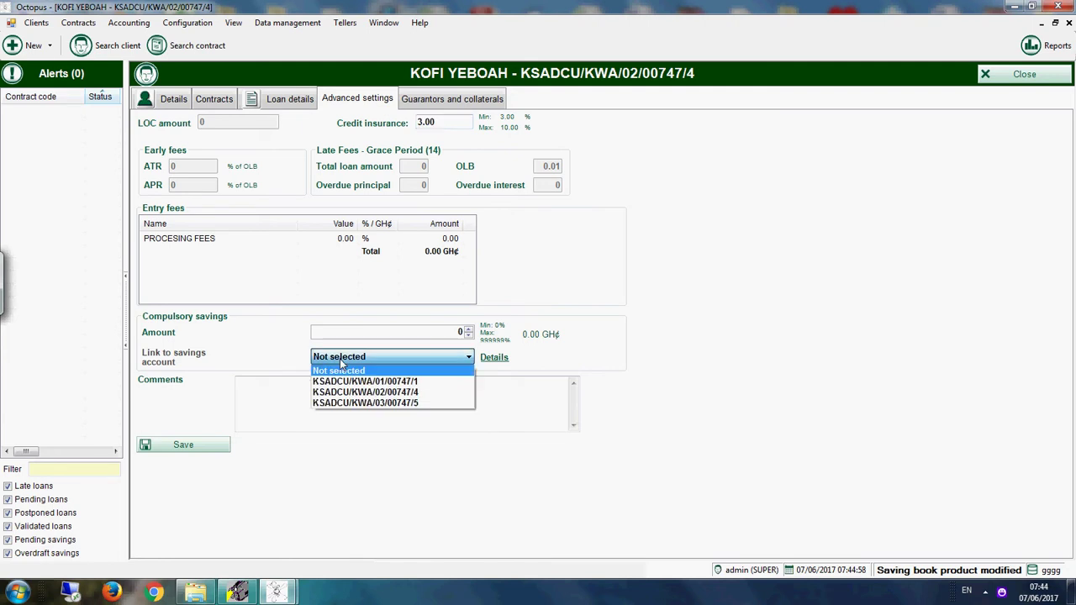
{"action": "left_click", "coordinate": [382, 387]}
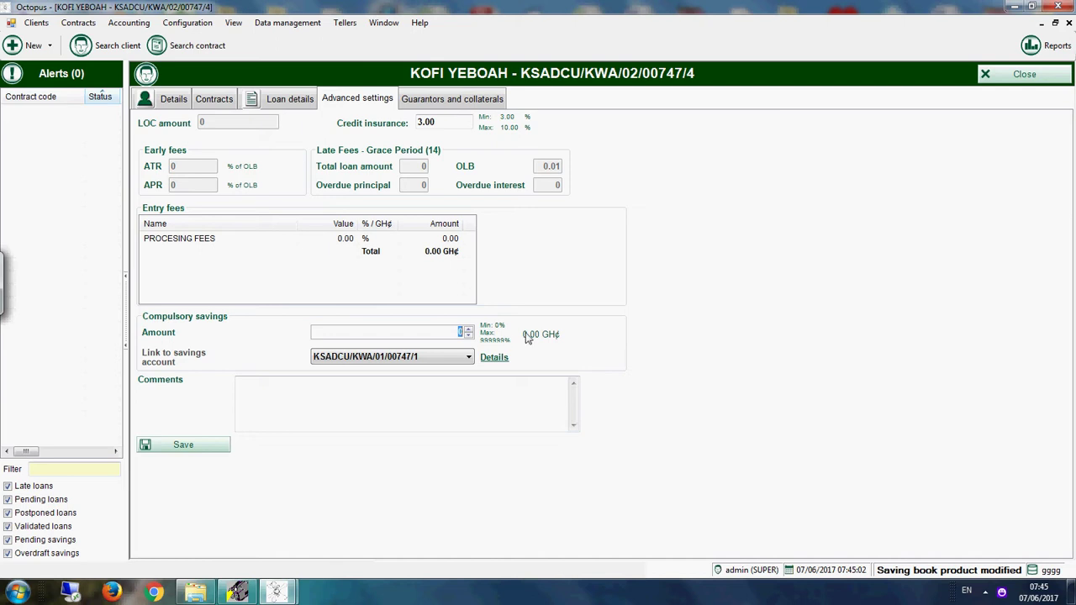
{"action": "type", "text": "1"}
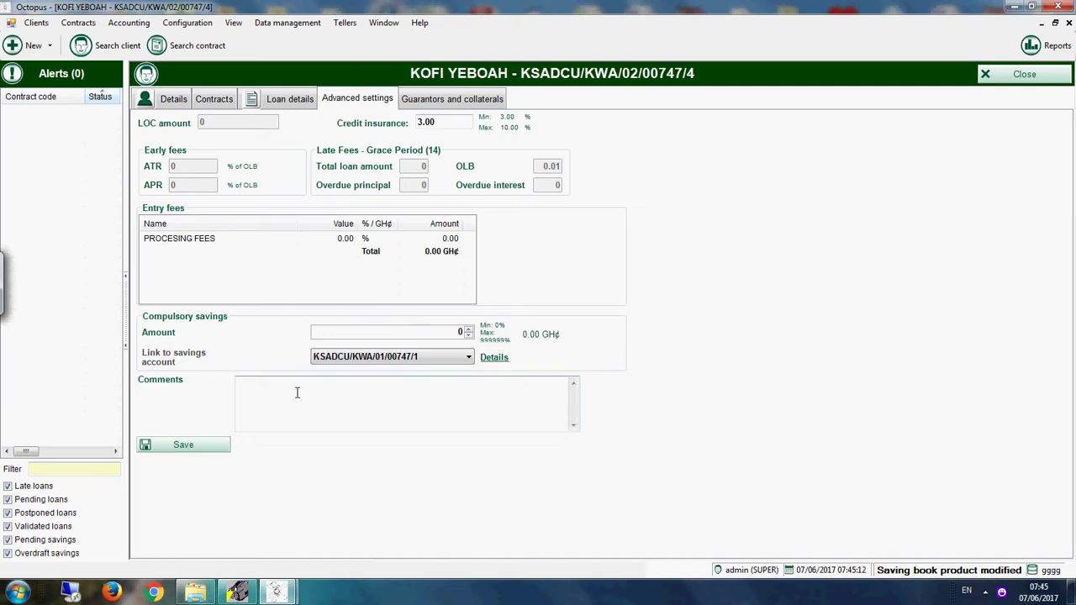
{"action": "left_click", "coordinate": [197, 454]}
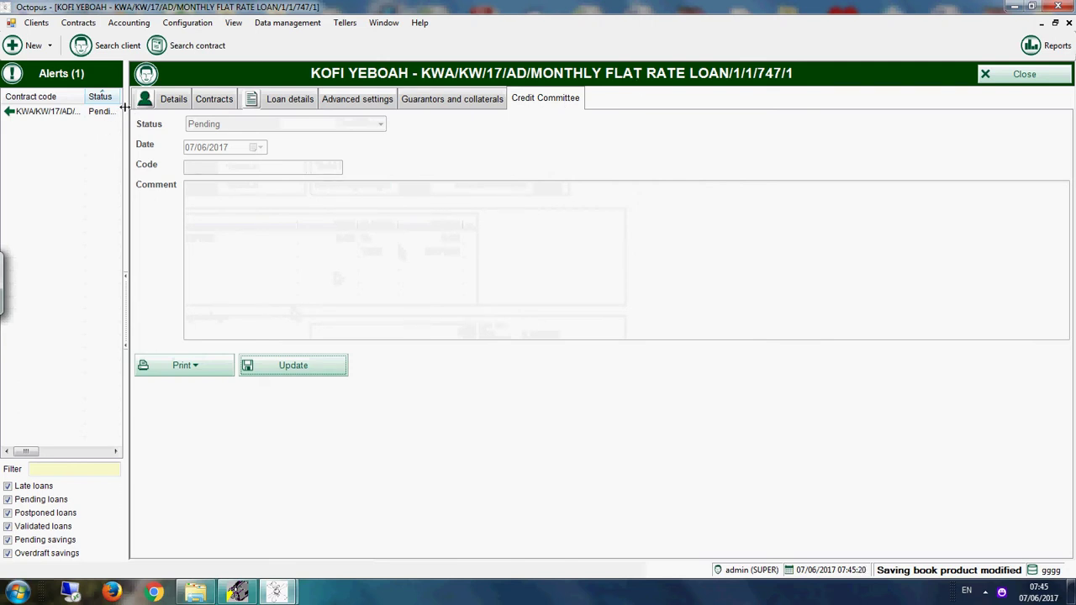
Widen the alerts list and its Status column, and close the loan record
{"action": "left_click_drag", "start_coordinate": [126, 110], "coordinate": [208, 107]}
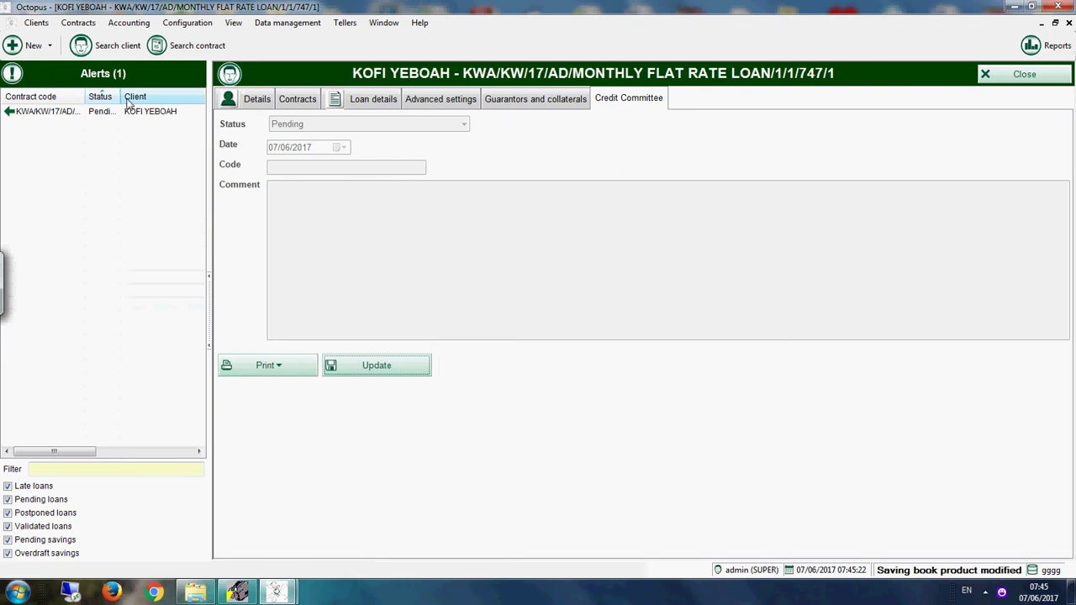
{"action": "left_click_drag", "start_coordinate": [124, 97], "coordinate": [149, 98]}
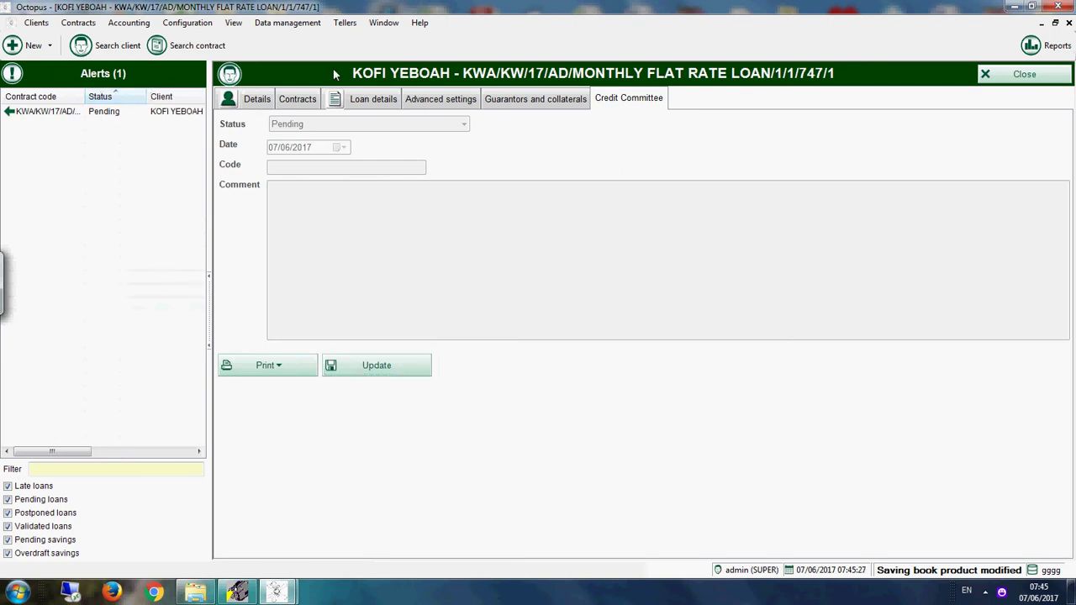
{"action": "left_click", "coordinate": [1008, 77]}
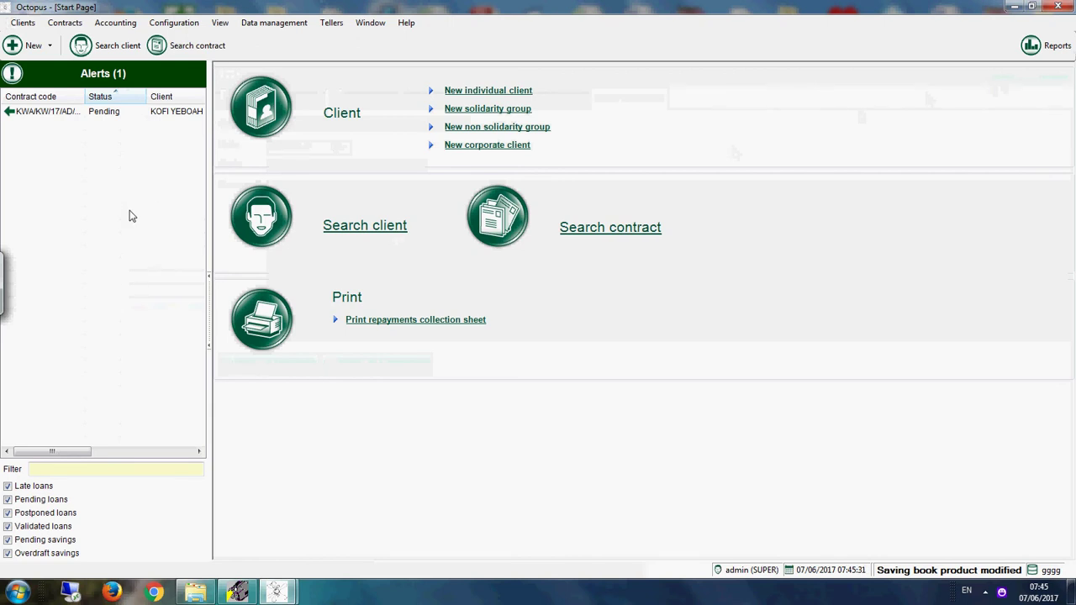
Reopen the pending loan from the alerts, look through its details and guarantors, and make its credit committee decision editable
{"action": "left_click", "coordinate": [131, 116]}
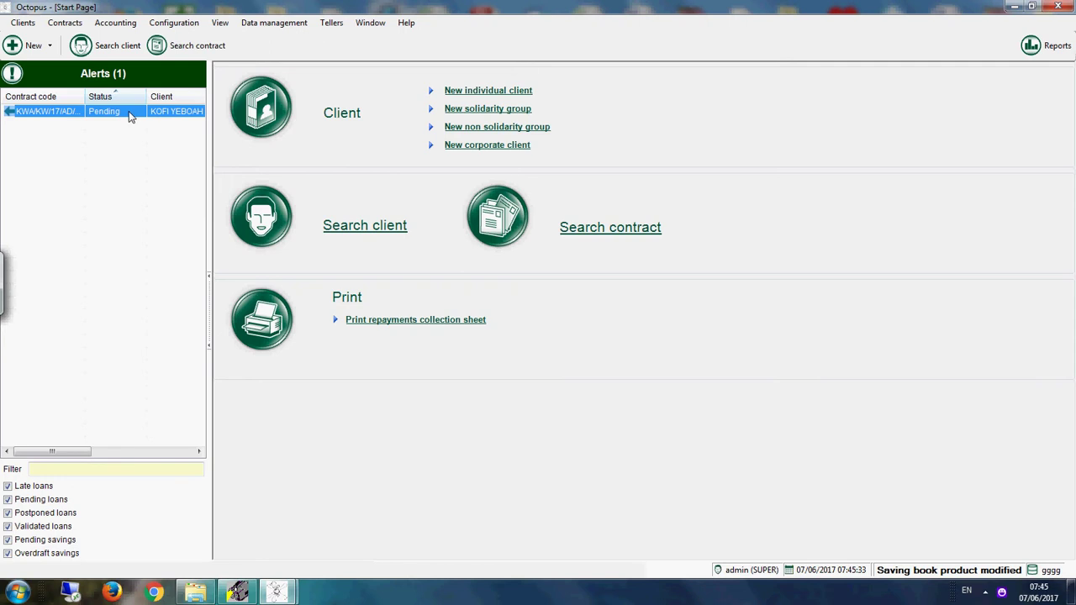
{"action": "double_click", "coordinate": [130, 112]}
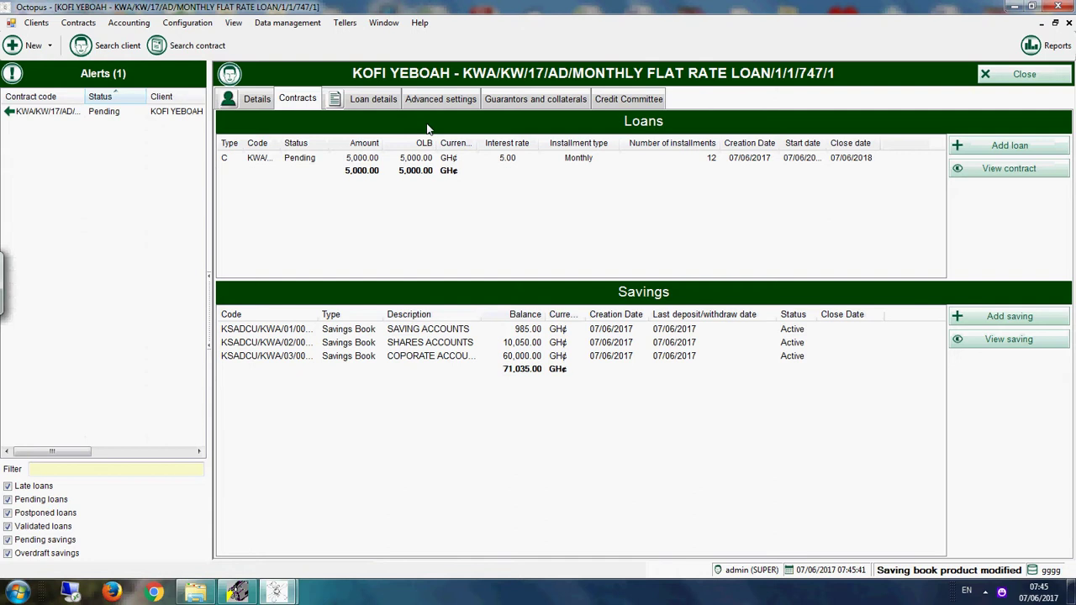
{"action": "left_click", "coordinate": [373, 98]}
{"action": "left_click", "coordinate": [457, 98]}
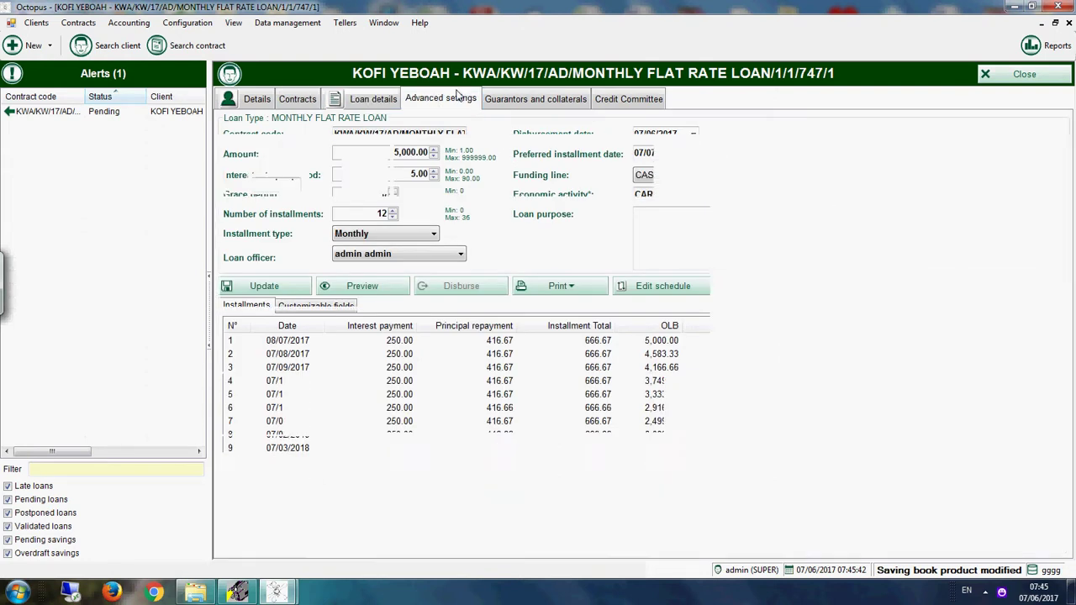
{"action": "left_click", "coordinate": [524, 101]}
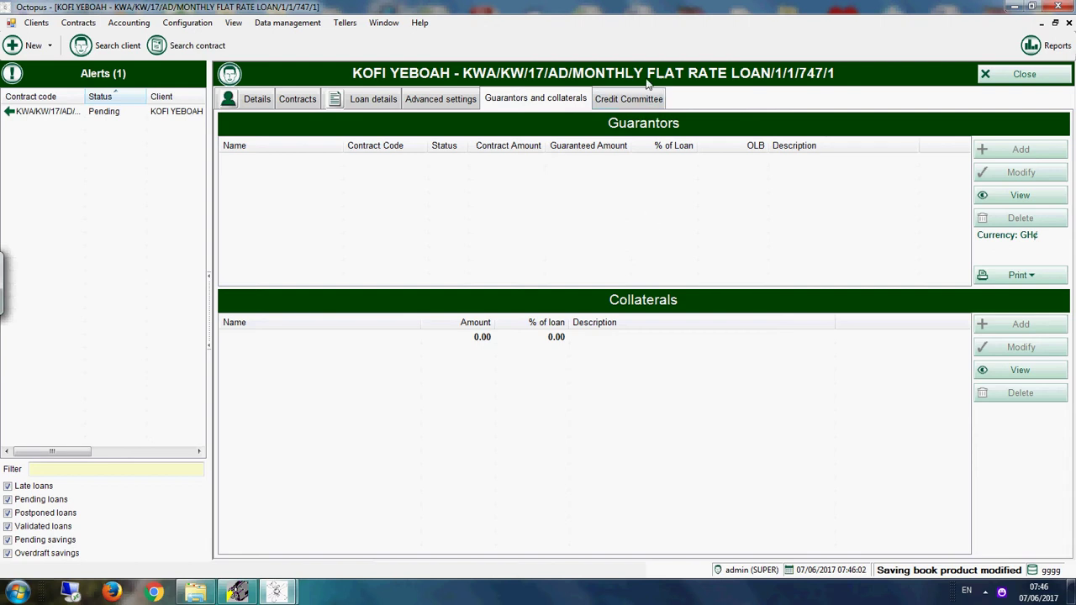
{"action": "left_click", "coordinate": [631, 99]}
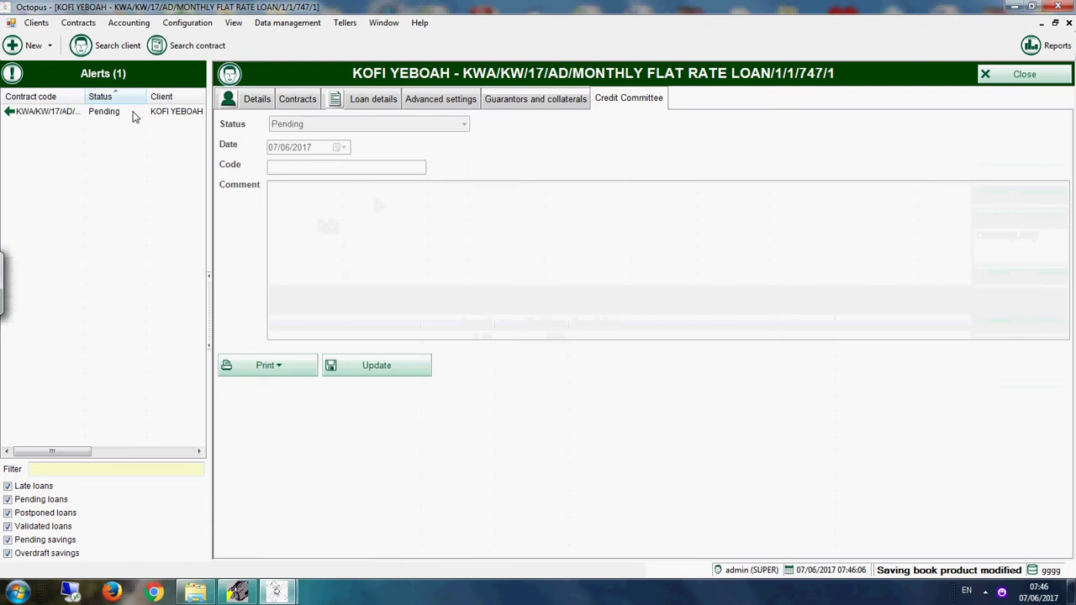
{"action": "left_click", "coordinate": [389, 367]}
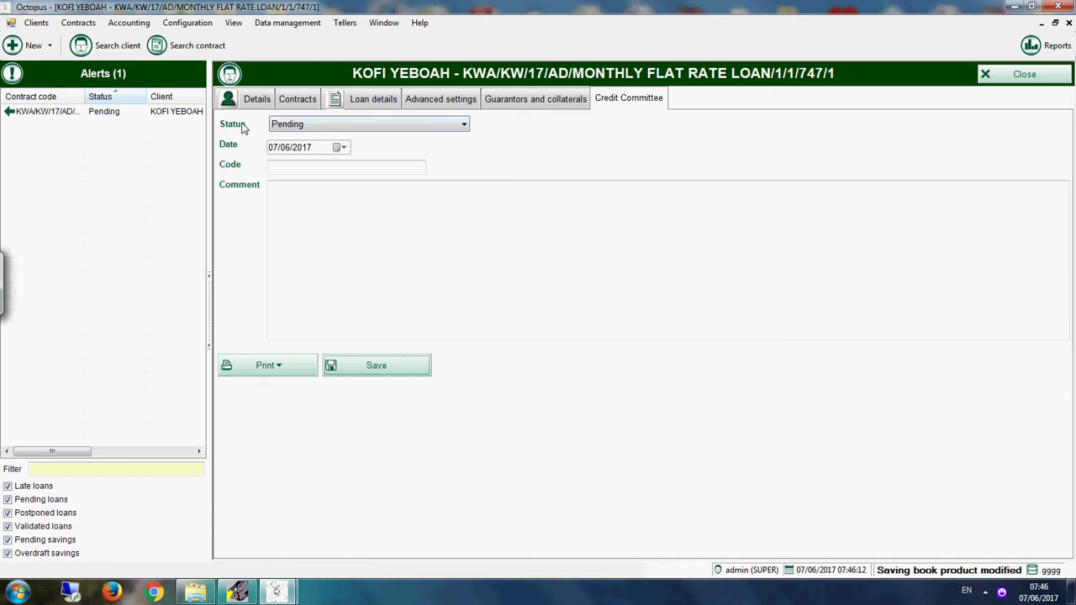
Try the Postponed decision status with the comment KOIUOIU, switch the status to Refused, and clear the comment
{"action": "left_click", "coordinate": [328, 128]}
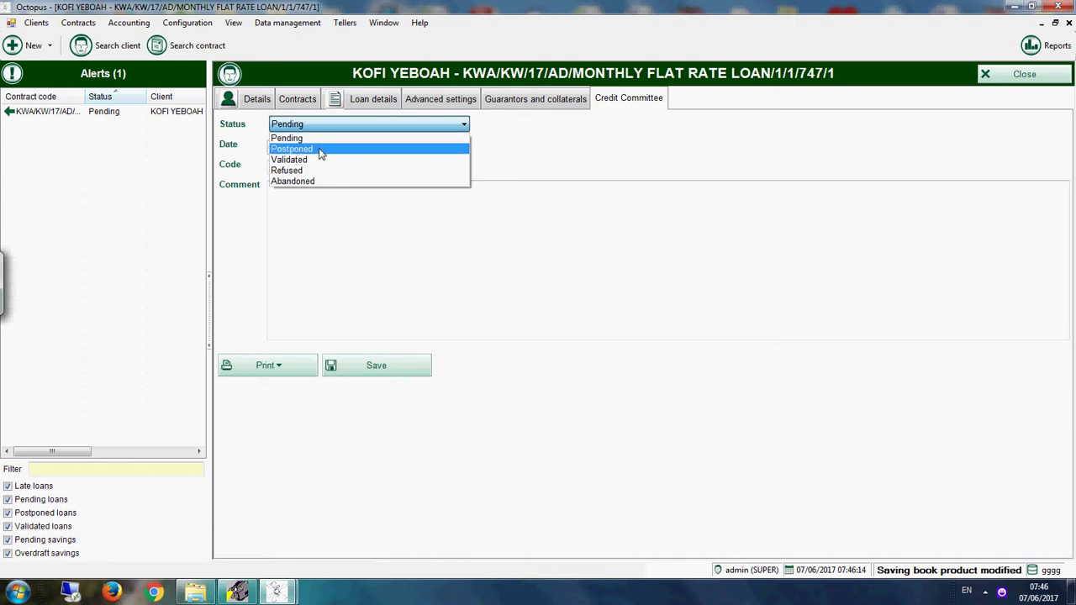
{"action": "left_click", "coordinate": [321, 150]}
{"action": "left_click", "coordinate": [316, 209]}
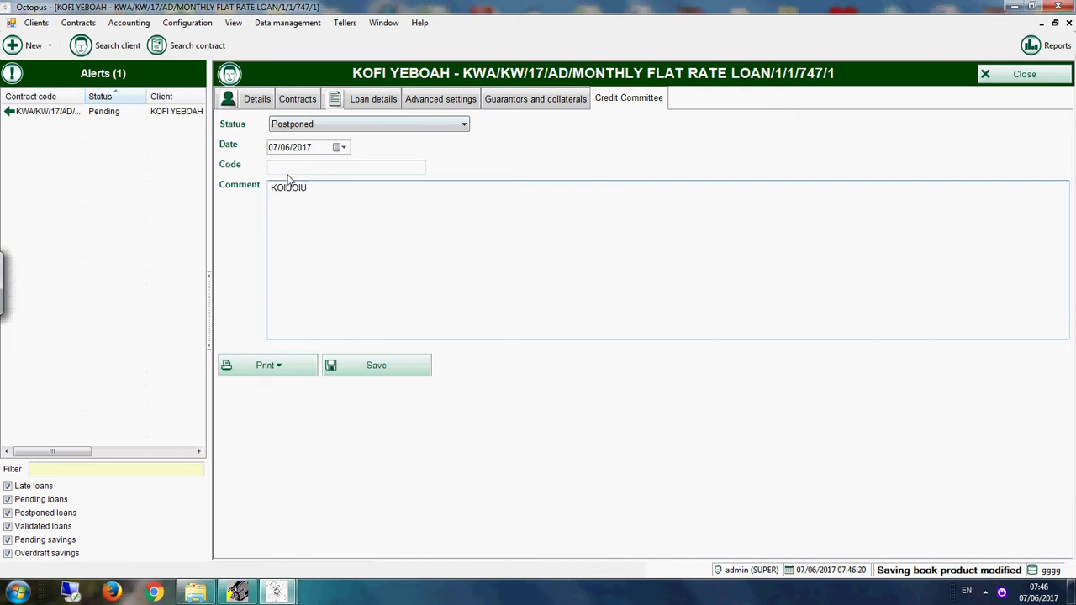
{"action": "left_click", "coordinate": [423, 124]}
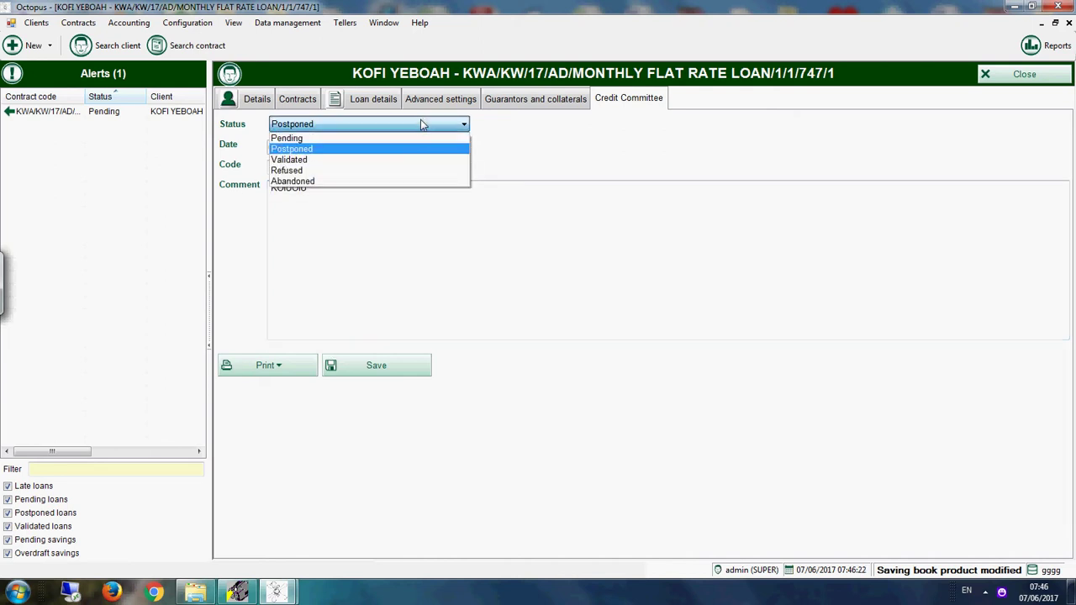
{"action": "left_click", "coordinate": [391, 171]}
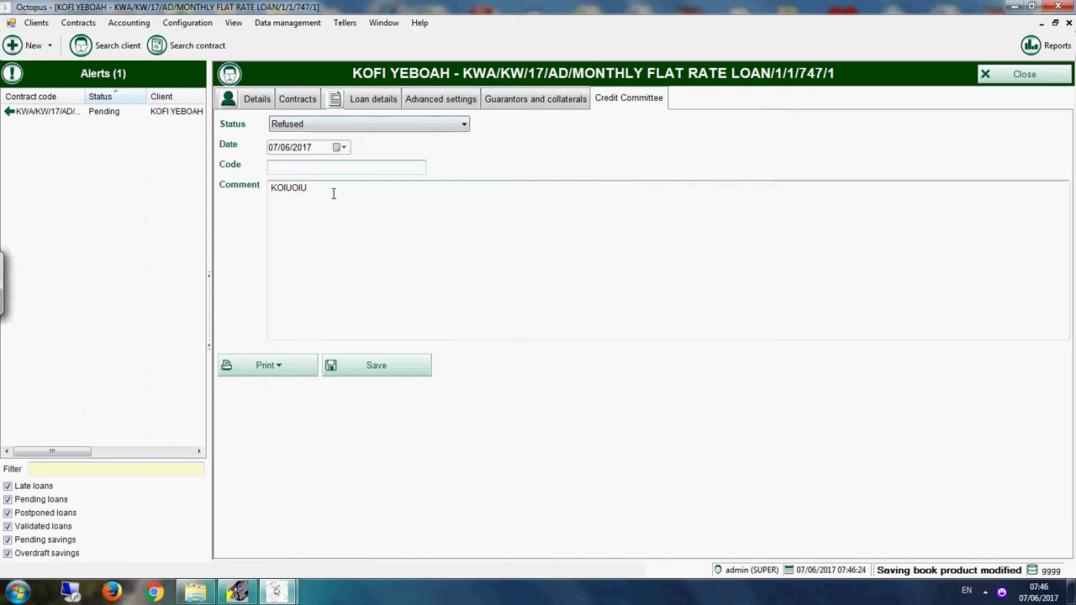
{"action": "left_click_drag", "start_coordinate": [334, 193], "coordinate": [196, 192]}
{"action": "key", "text": "BackSpace"}
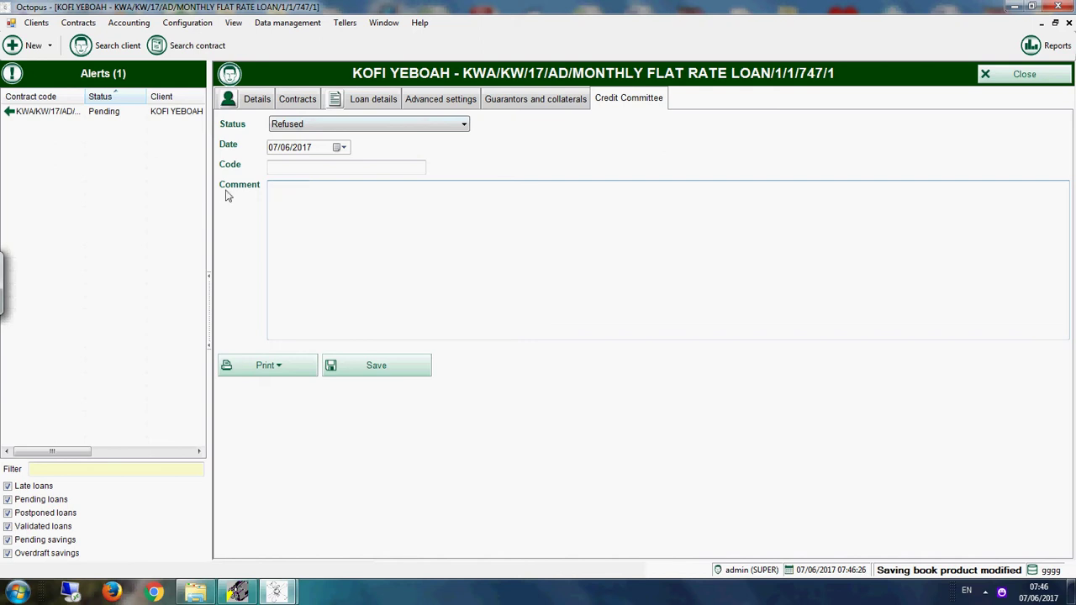
Set the loan's credit committee status to Validated and save the decision
{"action": "left_click", "coordinate": [307, 124]}
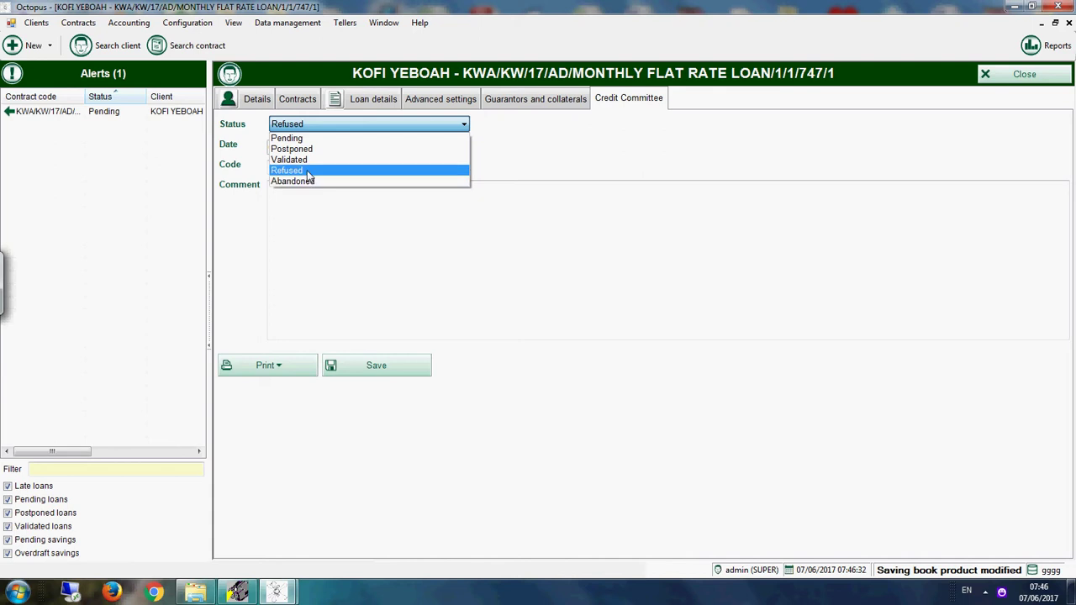
{"action": "left_click", "coordinate": [291, 159]}
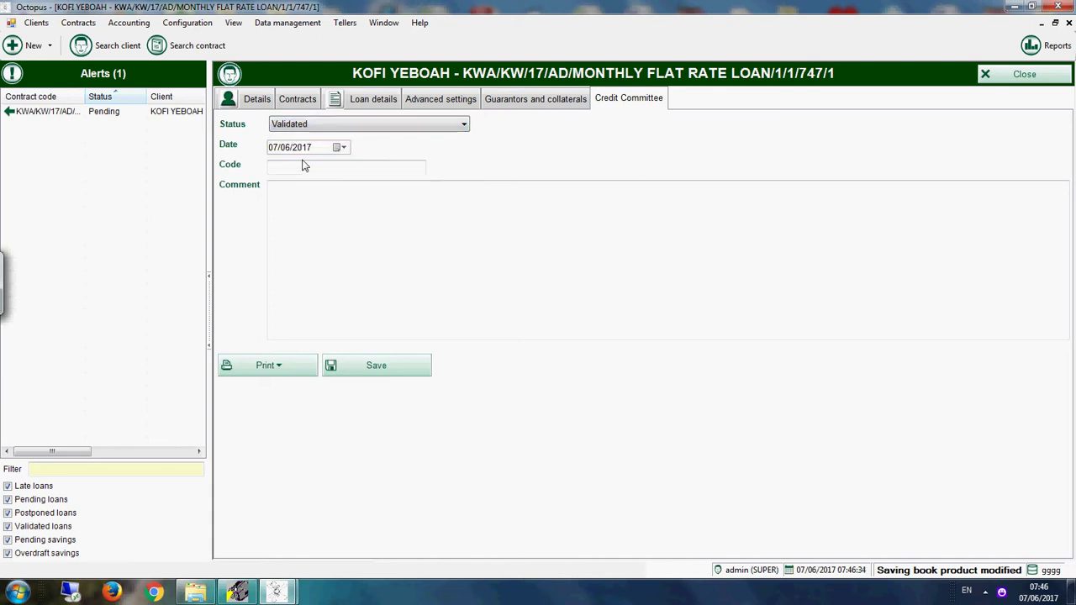
{"action": "left_click", "coordinate": [378, 371]}
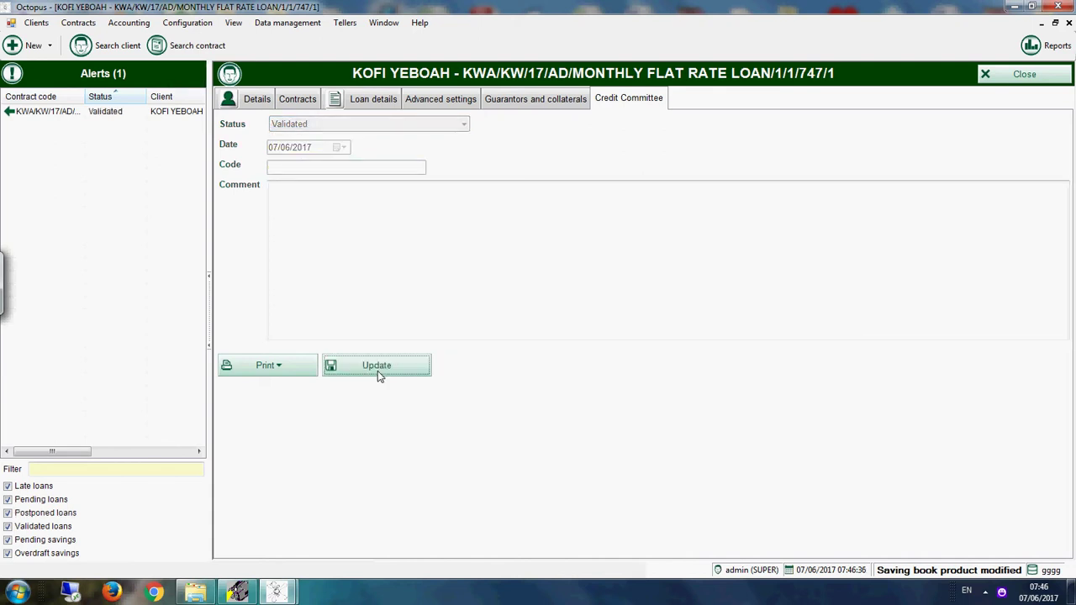
Review the validated loan's details and its printable contract history report, and close the report
{"action": "left_click", "coordinate": [368, 101]}
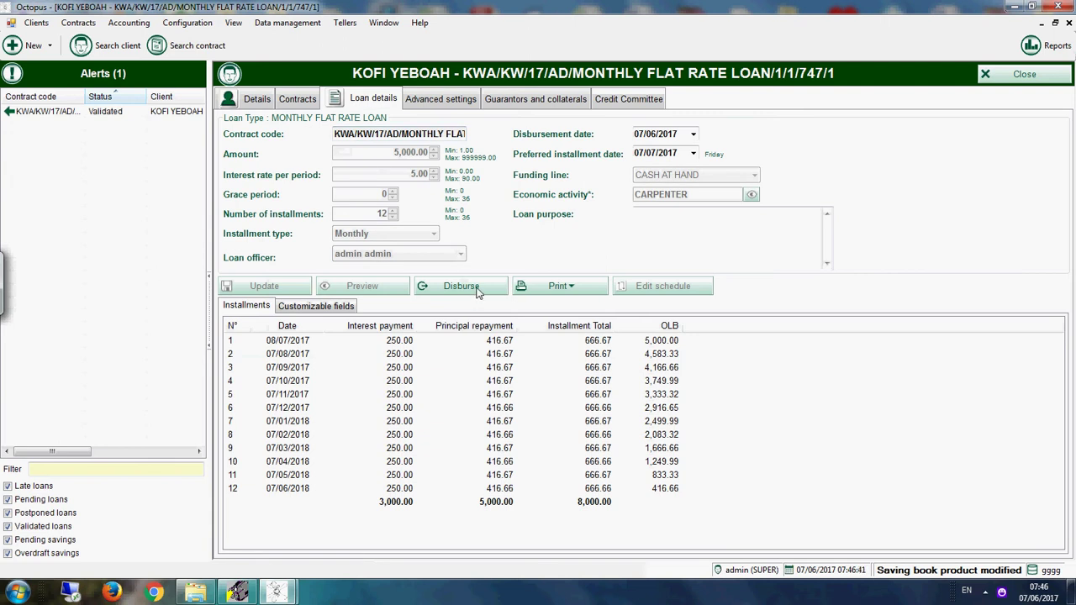
{"action": "left_click", "coordinate": [575, 290]}
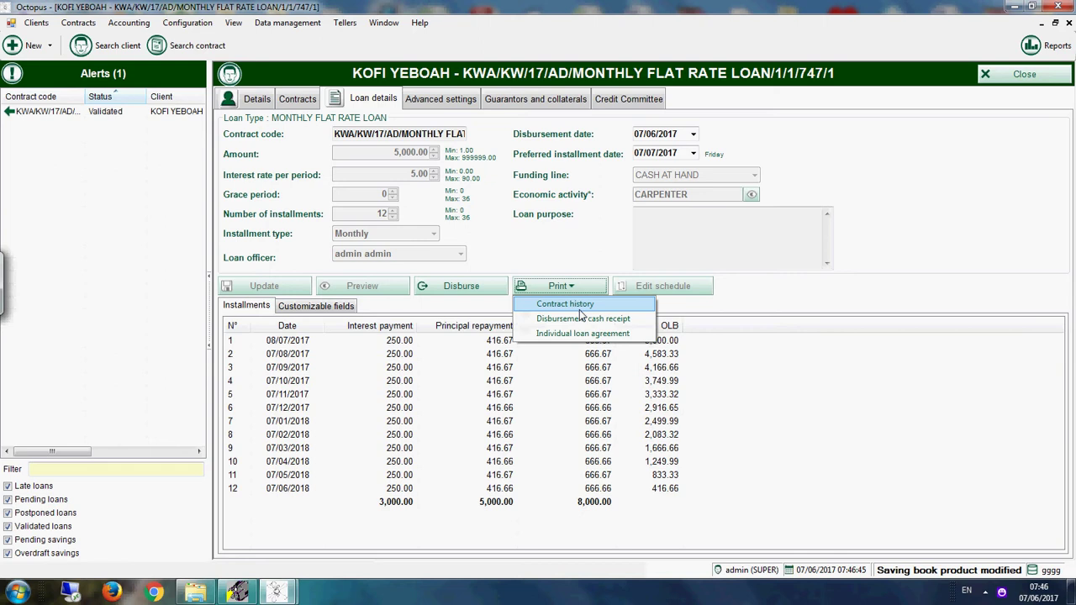
{"action": "left_click", "coordinate": [587, 308]}
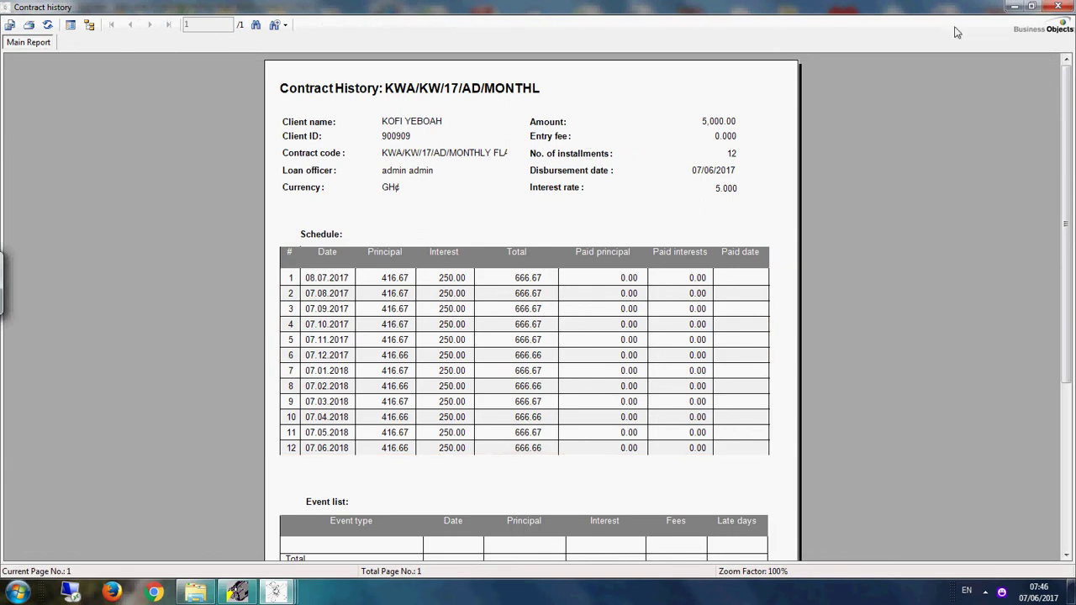
{"action": "left_click", "coordinate": [1057, 7]}
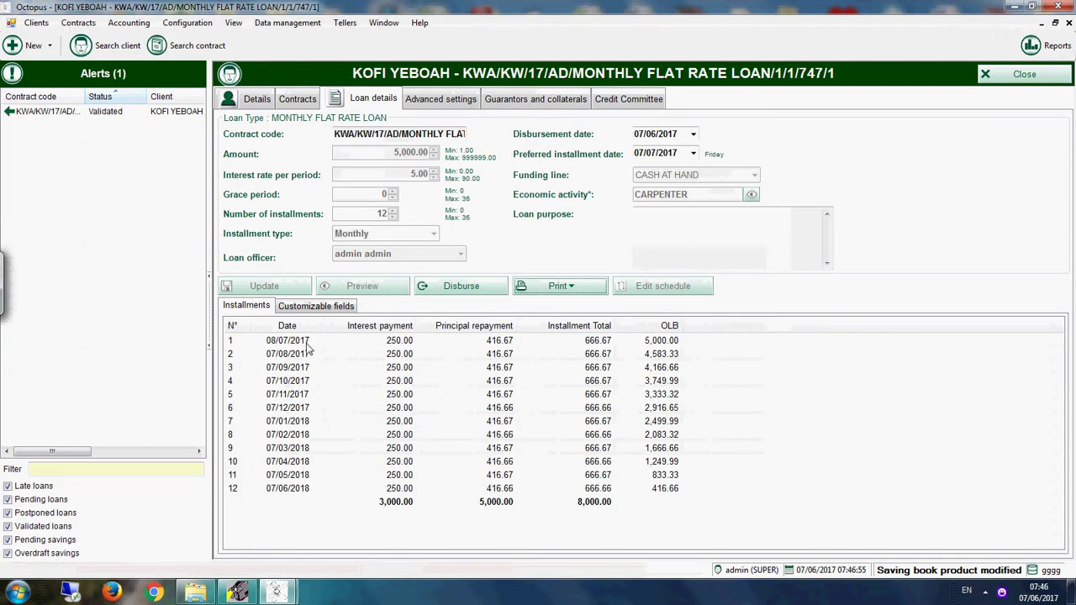
Disburse the 5,000 GH¢ loan using the Savings disbursement method and confirm the disbursement
{"action": "left_click", "coordinate": [444, 290]}
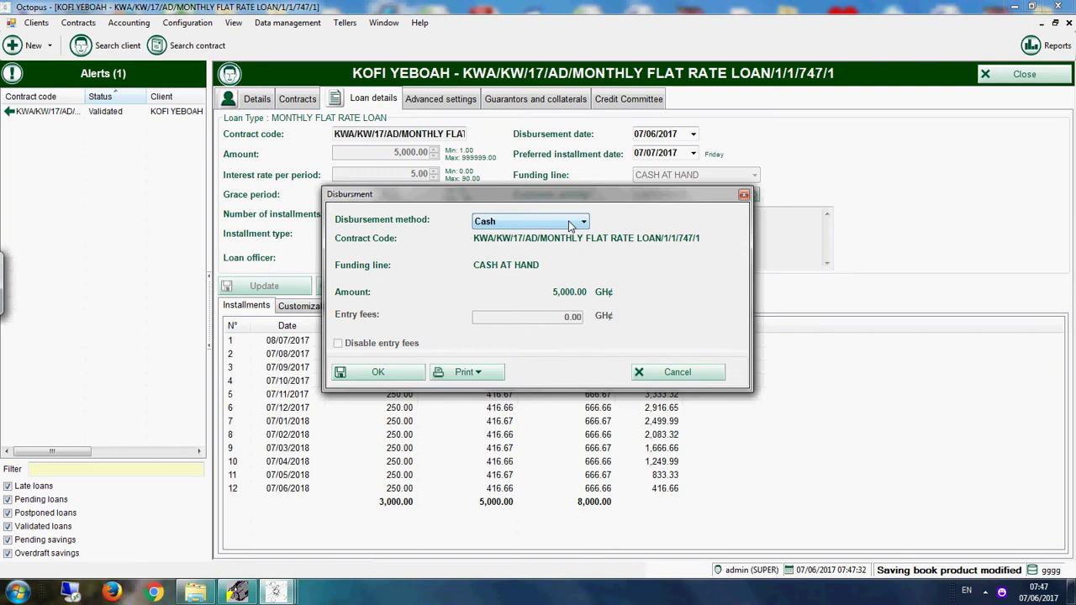
{"action": "left_click", "coordinate": [570, 224]}
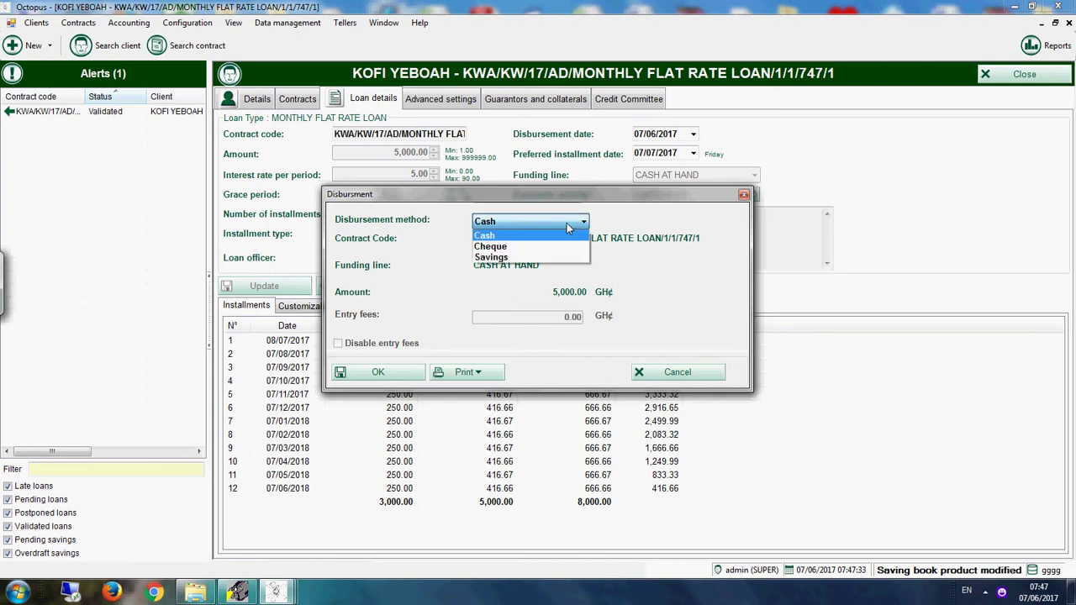
{"action": "left_click", "coordinate": [522, 258]}
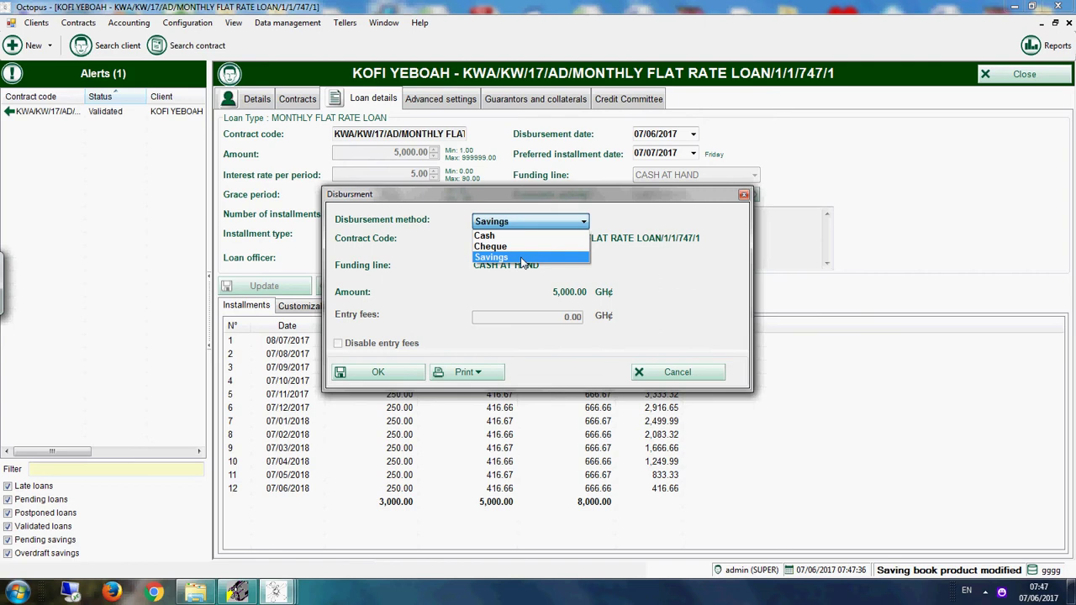
{"action": "left_click", "coordinate": [379, 372]}
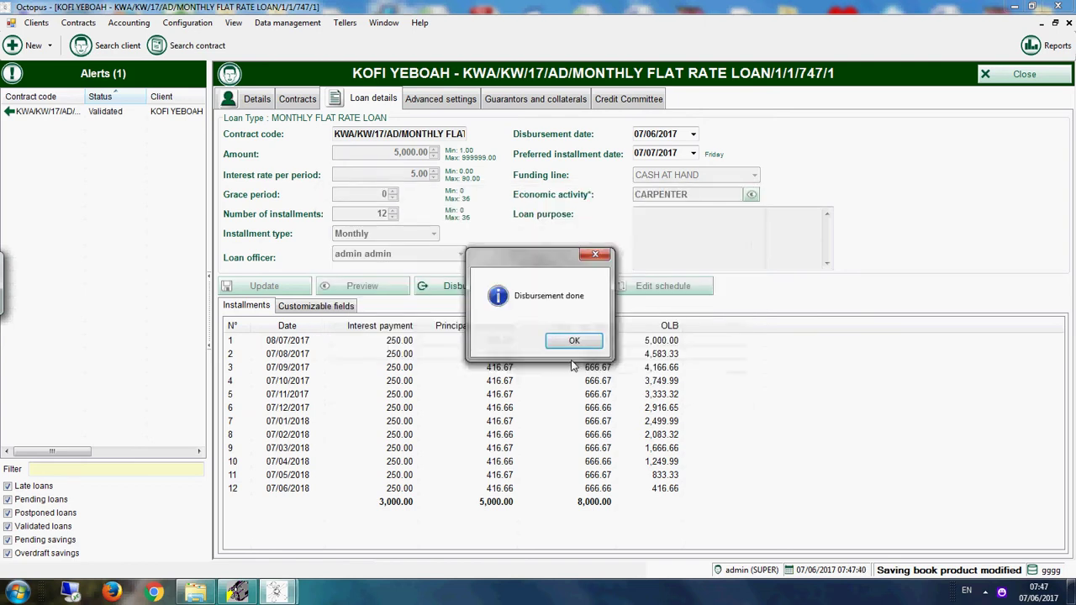
{"action": "left_click", "coordinate": [576, 341]}
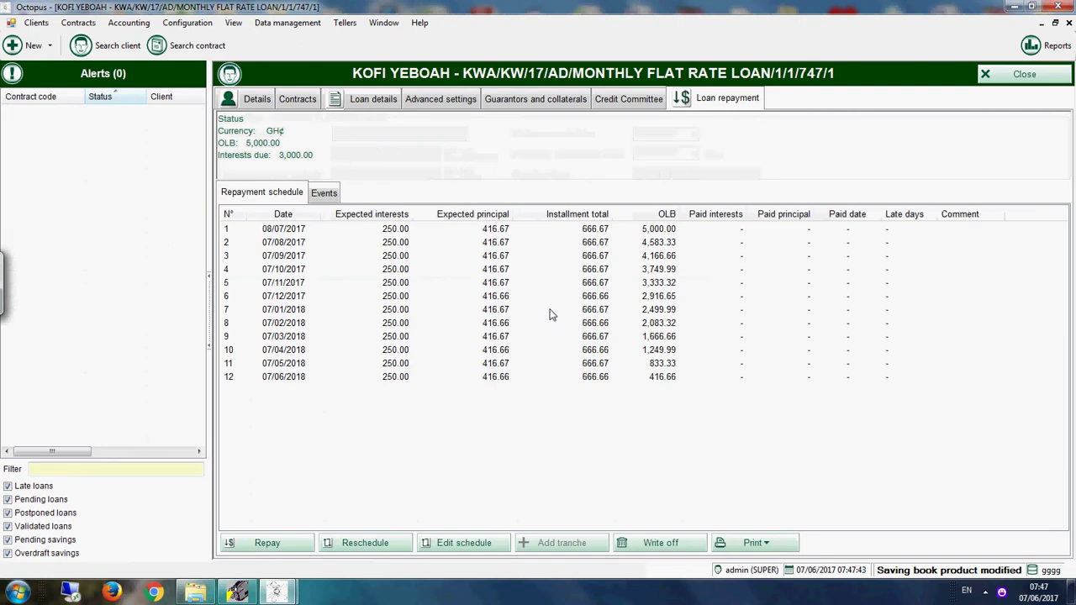
Open the client's regular savings account from the contracts list and examine its balance and events
{"action": "left_click", "coordinate": [298, 99]}
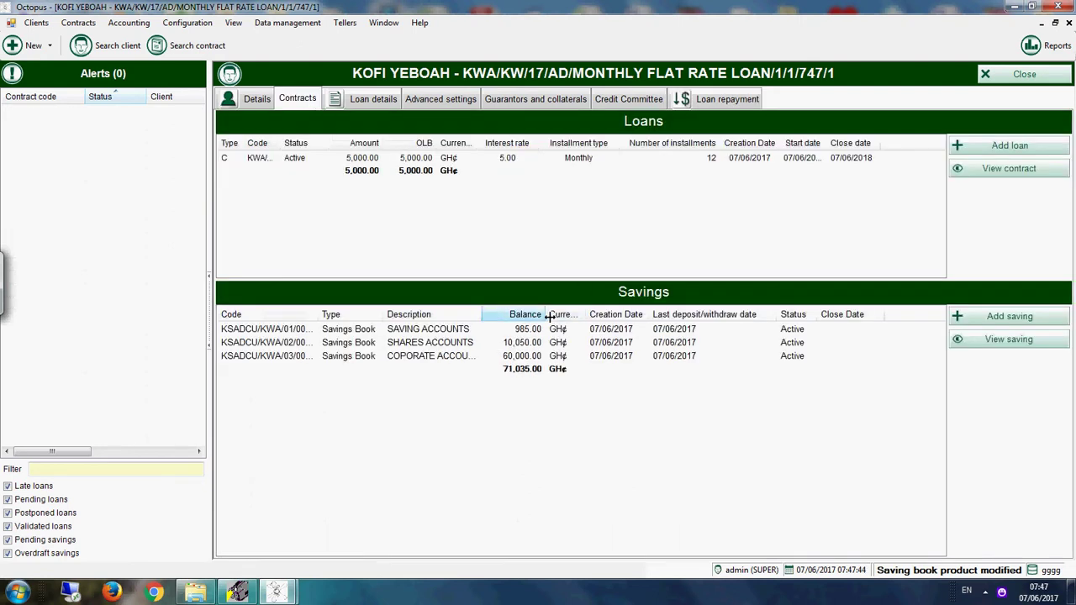
{"action": "left_click", "coordinate": [465, 332]}
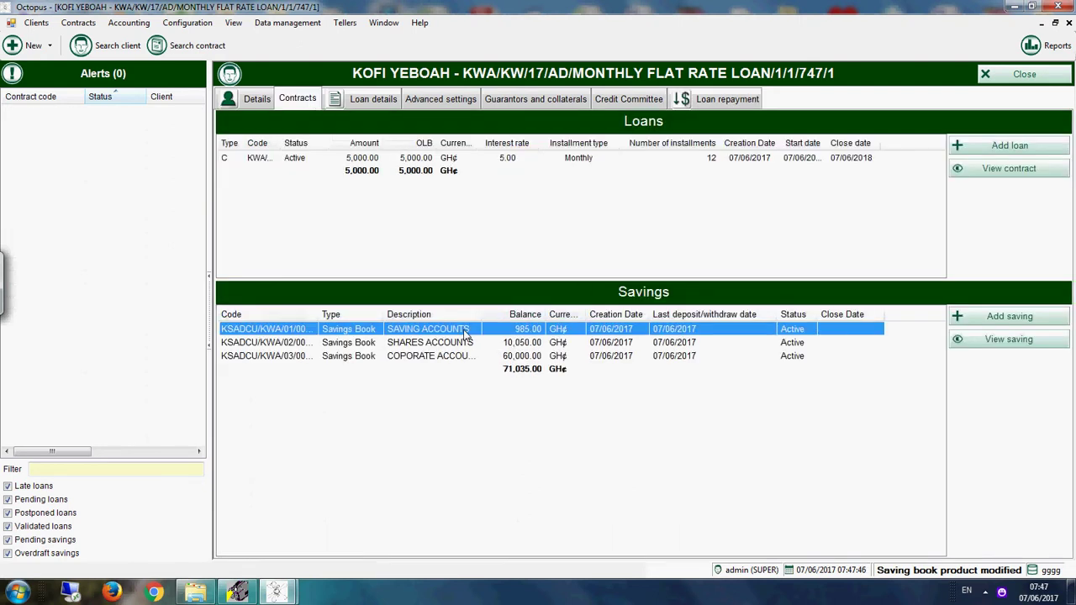
{"action": "double_click", "coordinate": [465, 332]}
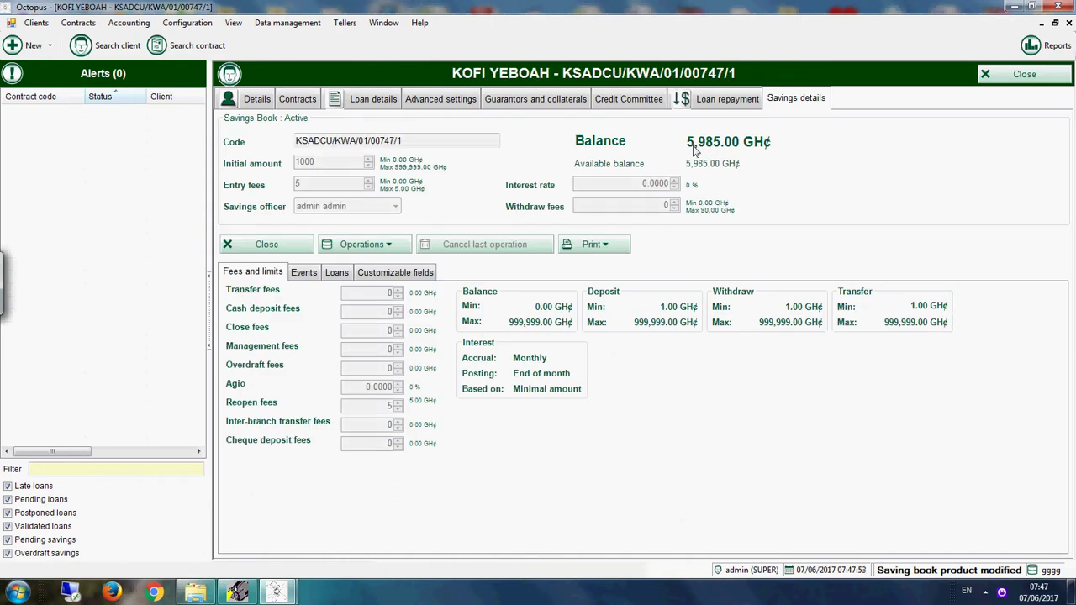
{"action": "left_click", "coordinate": [309, 275]}
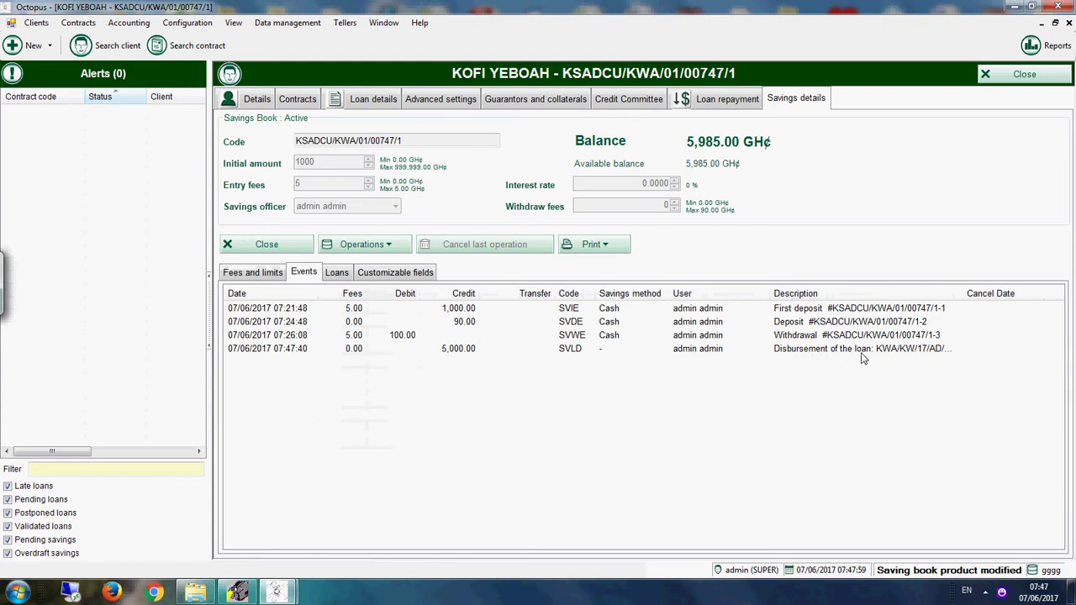
Withdraw a net amount of 5000 GH¢ in cash from the client's regular savings account
{"action": "left_click", "coordinate": [362, 245]}
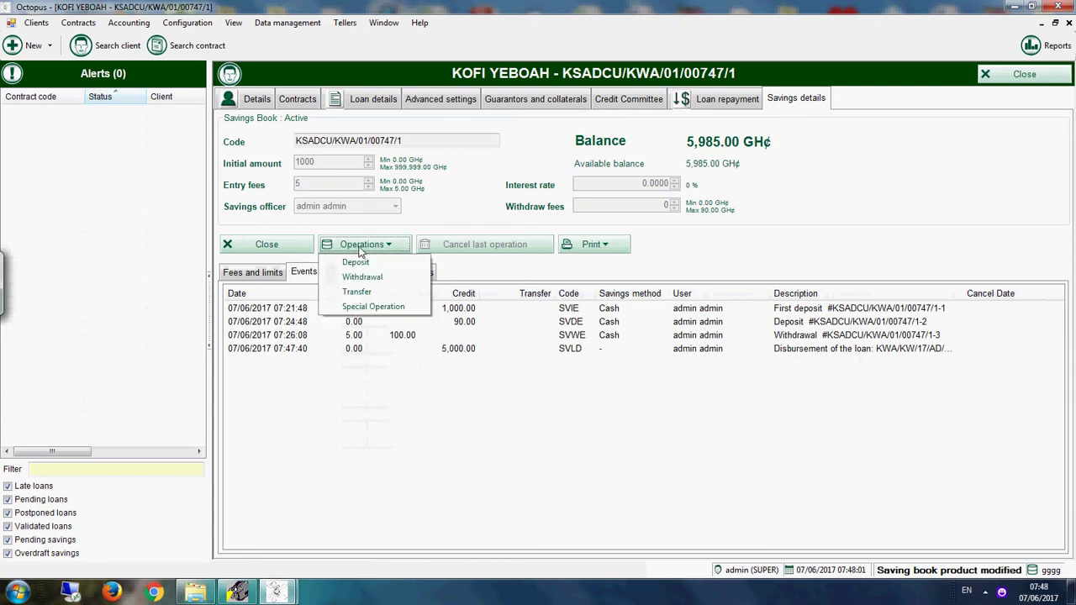
{"action": "left_click", "coordinate": [361, 277]}
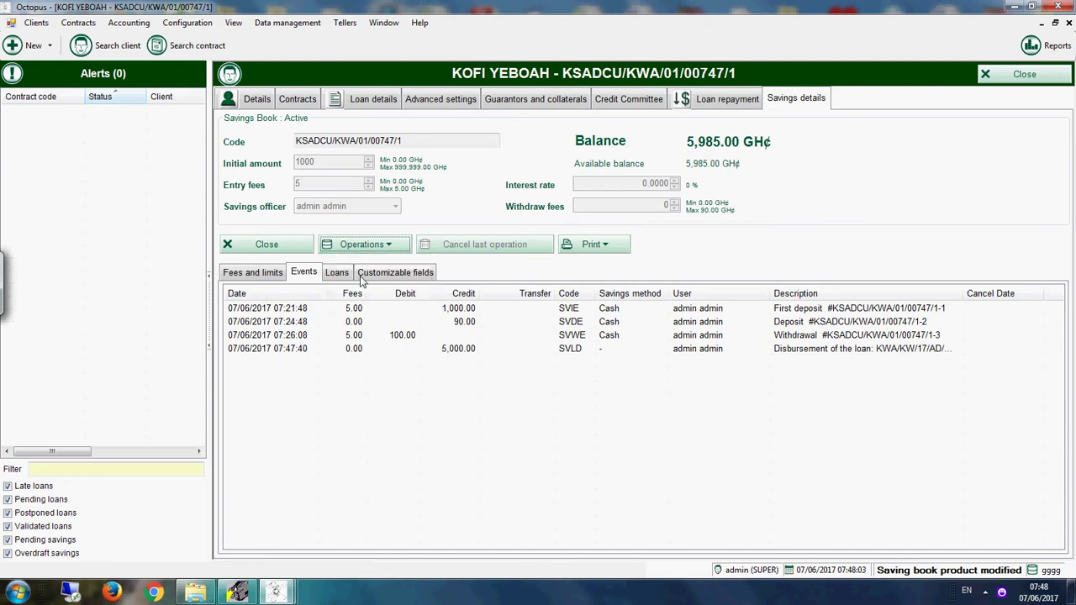
{"action": "left_click", "coordinate": [464, 263]}
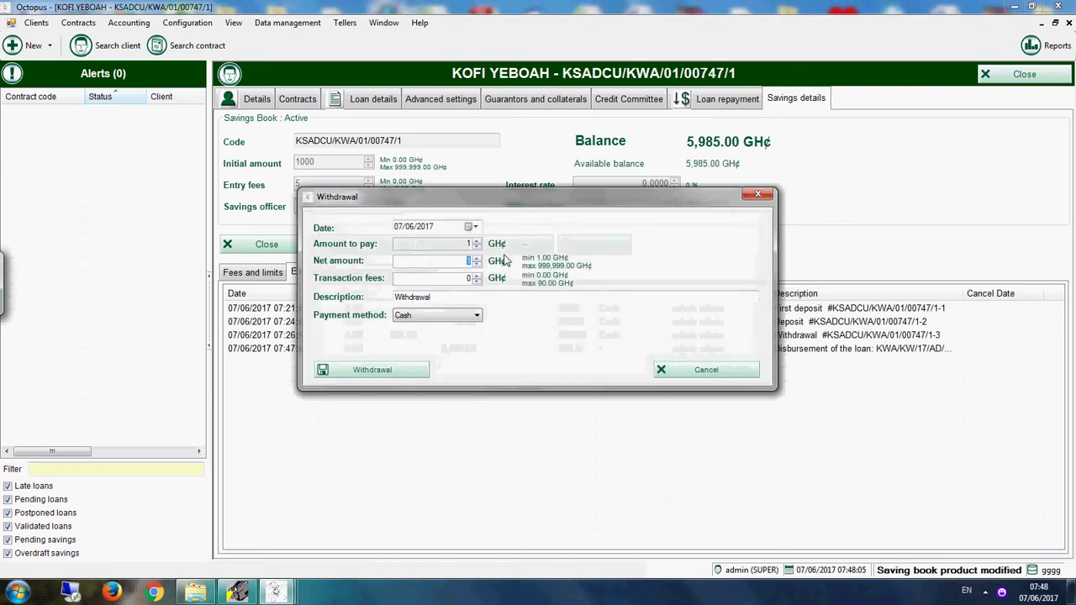
{"action": "type", "text": "5000"}
{"action": "left_click", "coordinate": [407, 370]}
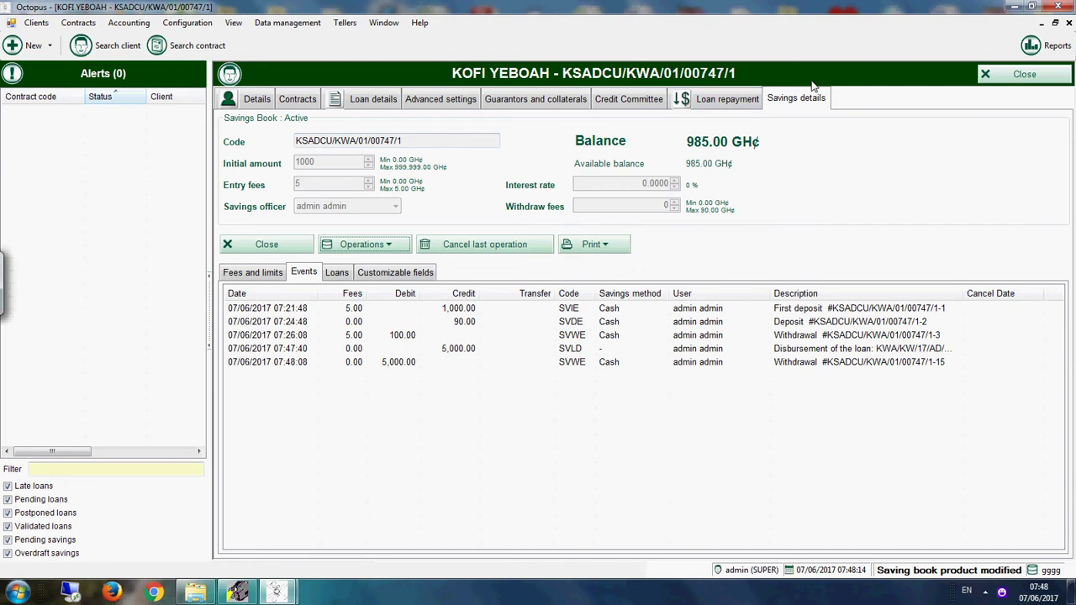
Check the loan's repayment schedule, and close the savings account and the client's loan record
{"action": "left_click", "coordinate": [745, 101]}
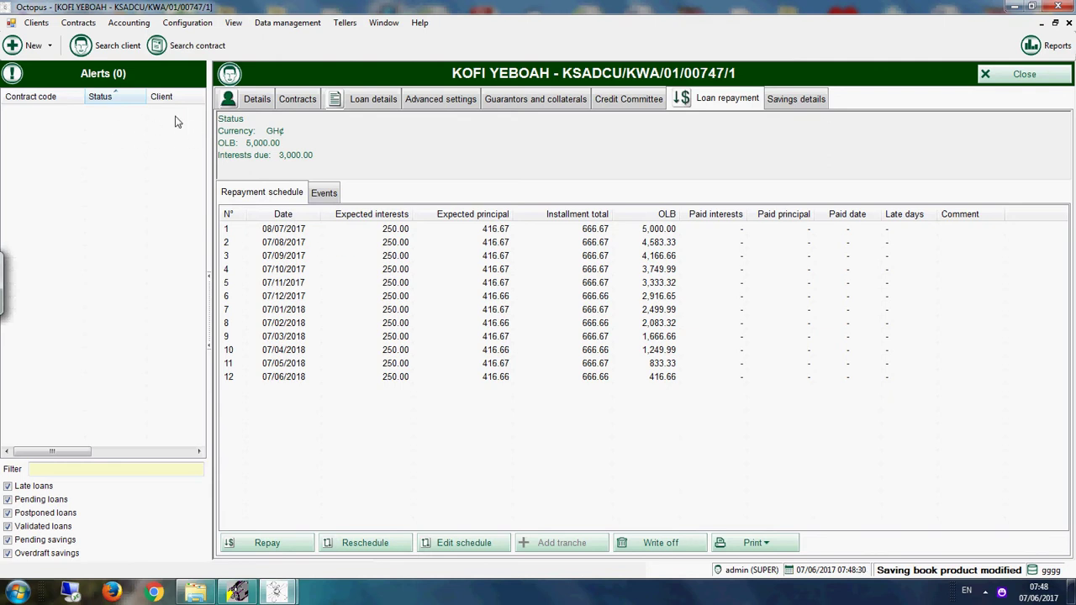
{"action": "left_click", "coordinate": [994, 77]}
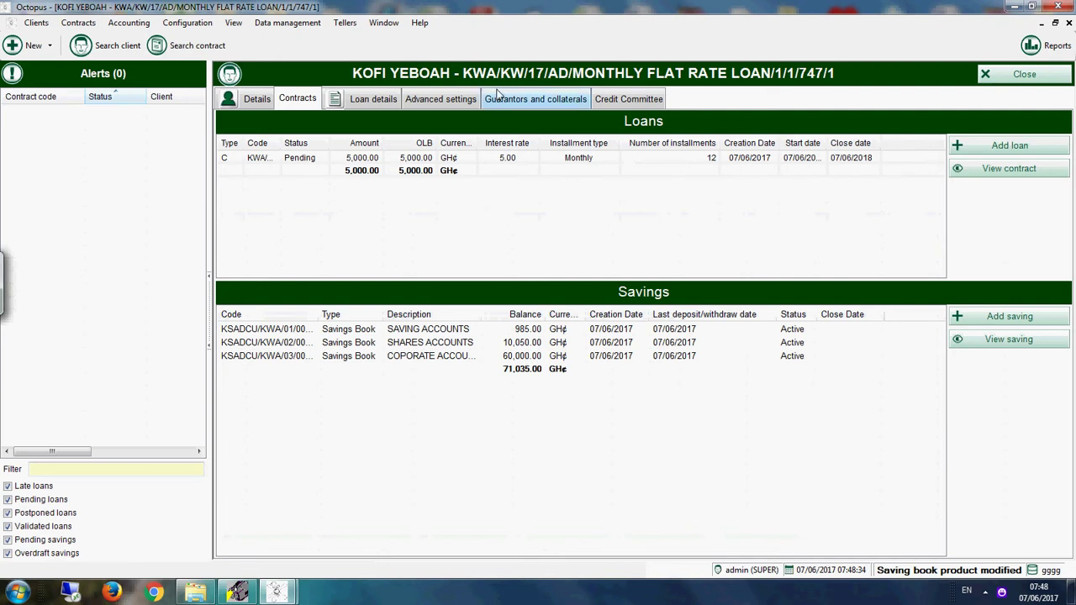
{"action": "left_click", "coordinate": [1019, 76]}
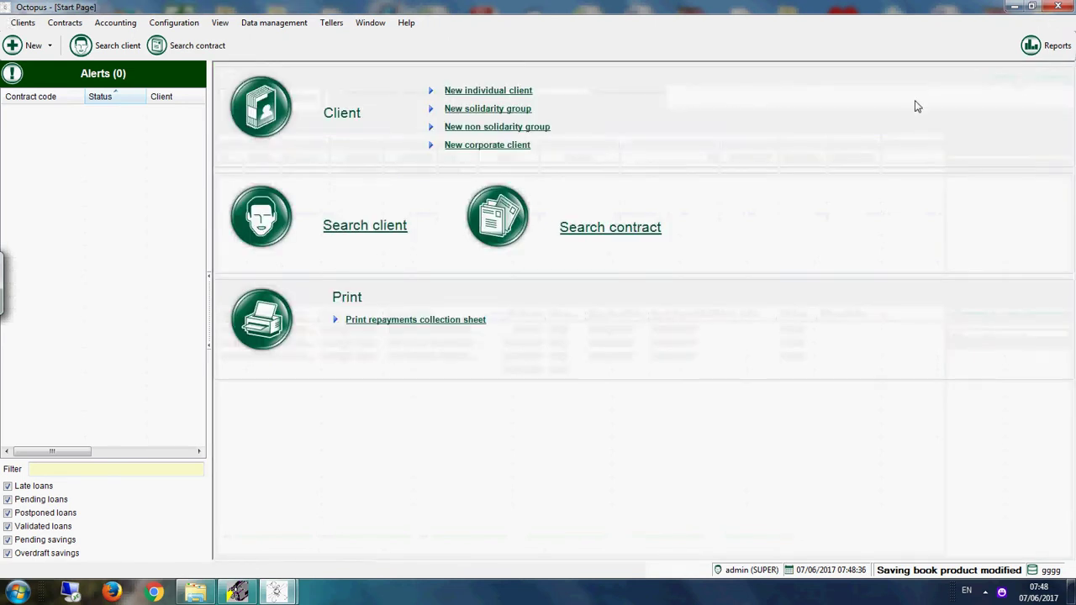
Search the existing contracts and open the savings contract in the second result row
{"action": "left_click", "coordinate": [612, 225]}
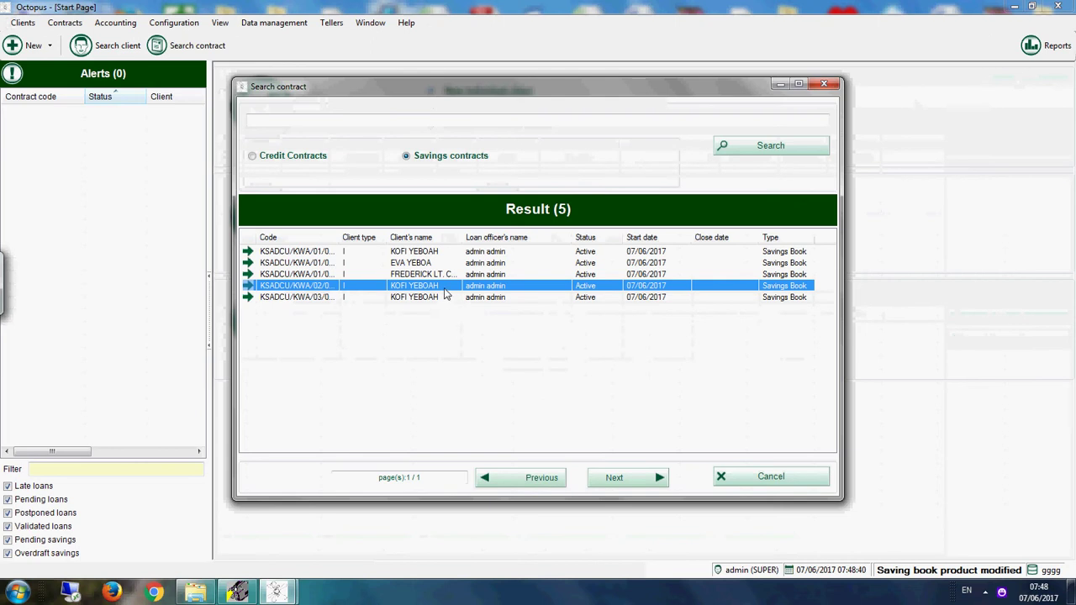
{"action": "left_click", "coordinate": [421, 263]}
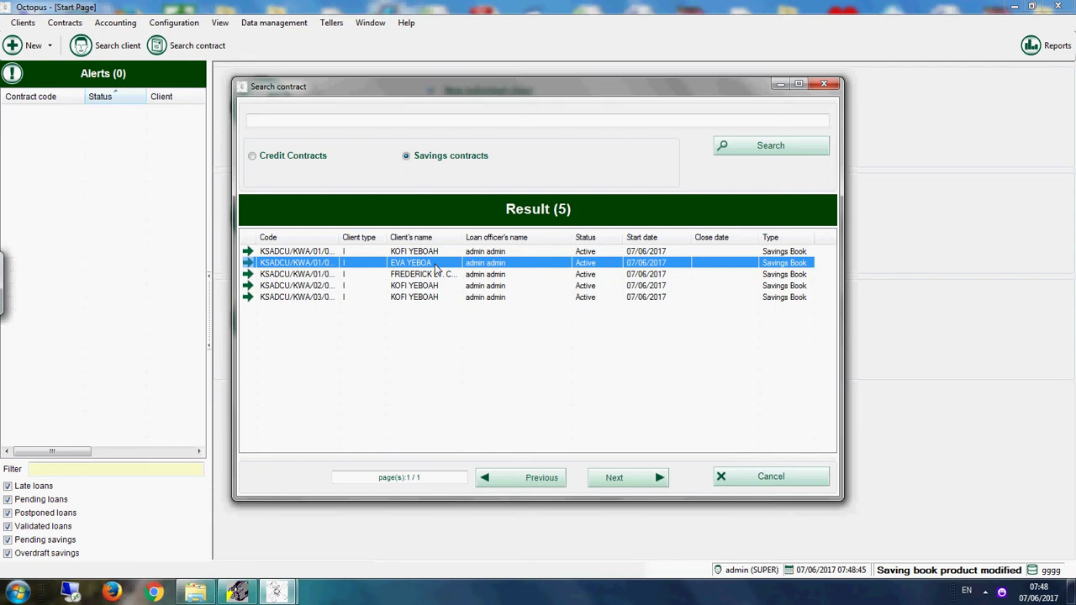
{"action": "double_click", "coordinate": [437, 263]}
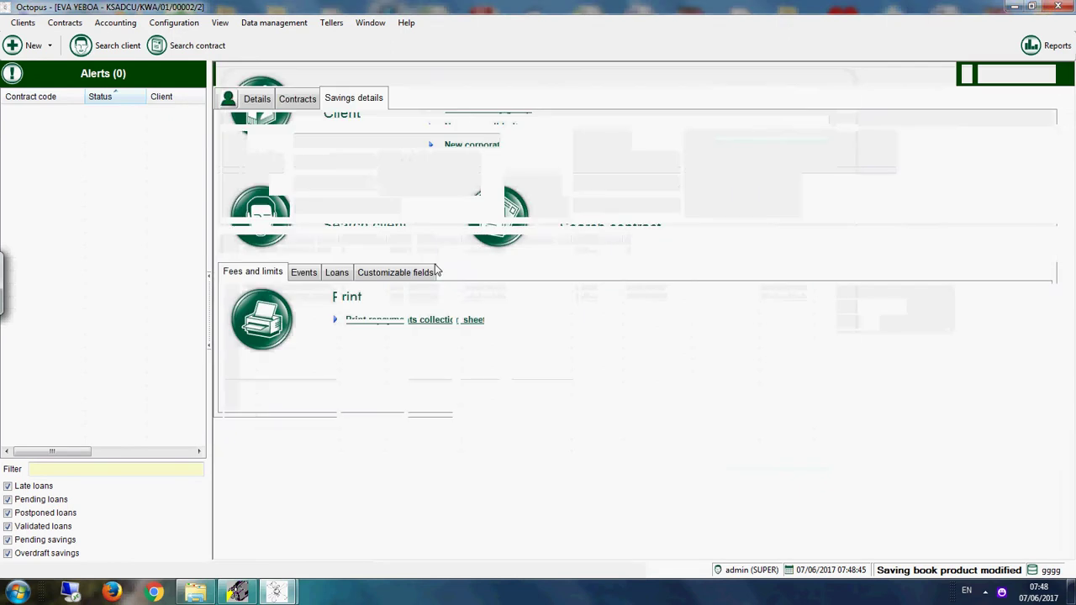
Add a new MONTHLY REDUCING RATE LOAN to the client's contracts
{"action": "left_click", "coordinate": [304, 98]}
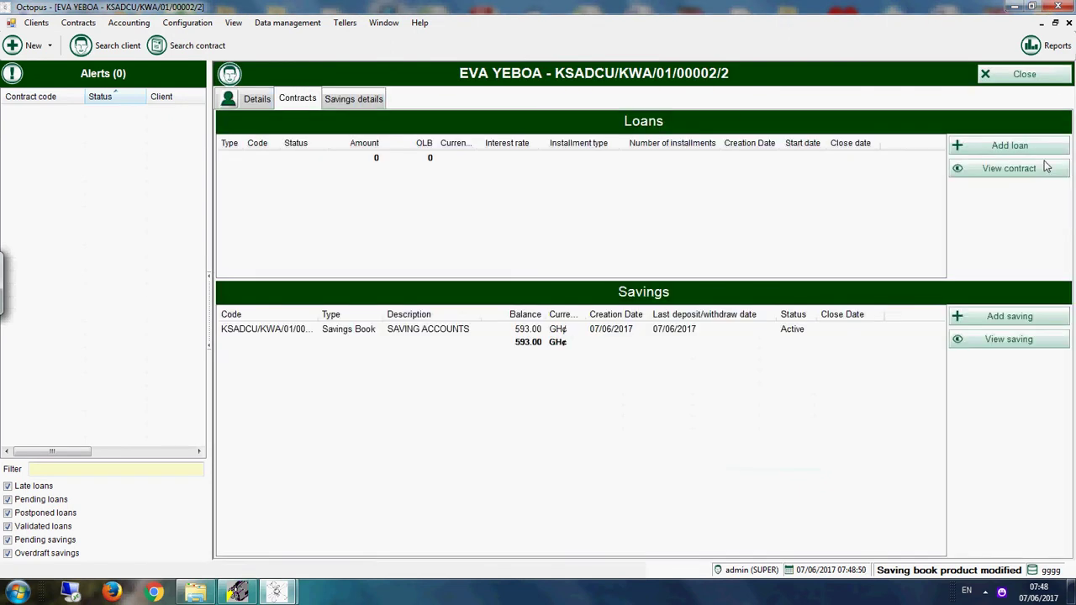
{"action": "left_click", "coordinate": [1011, 149]}
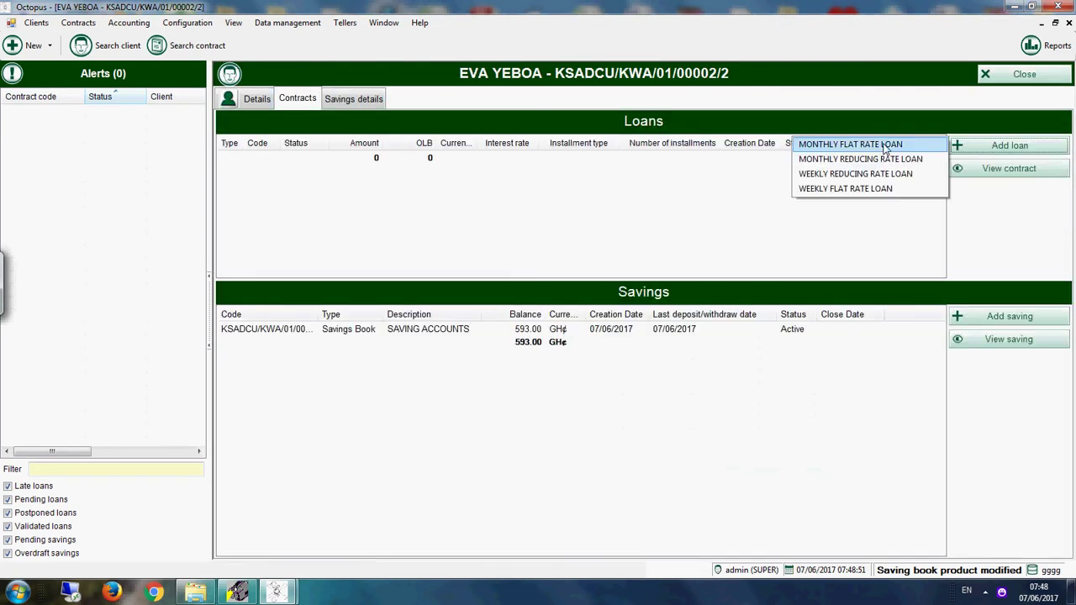
{"action": "left_click", "coordinate": [841, 159]}
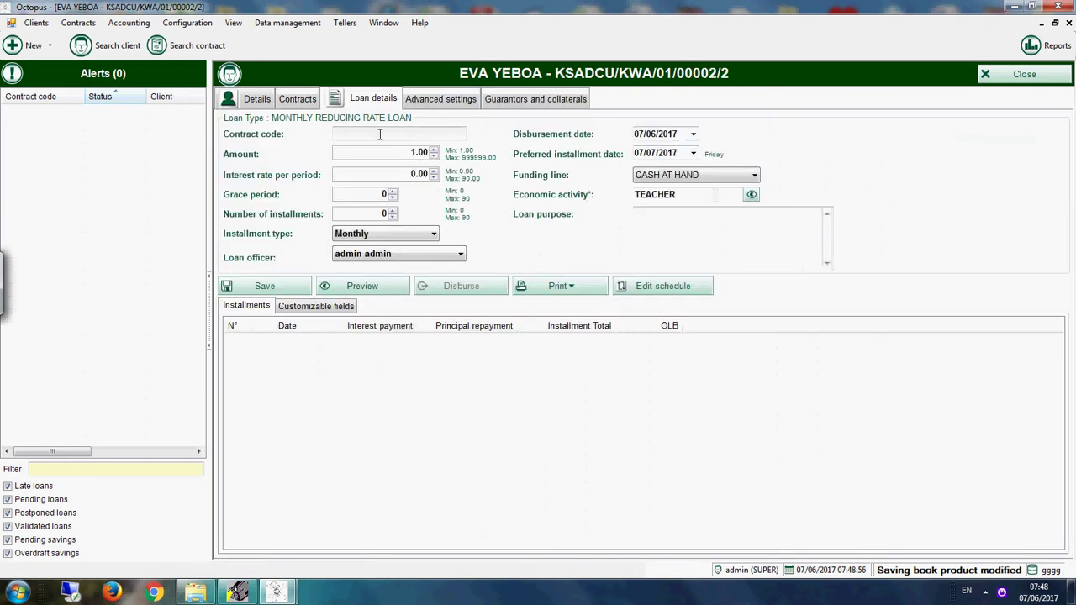
Set the loan amount to 6000, the interest rate per period to 5 and the number of installments to 12
{"action": "left_click", "coordinate": [399, 152]}
{"action": "type", "text": "6000"}
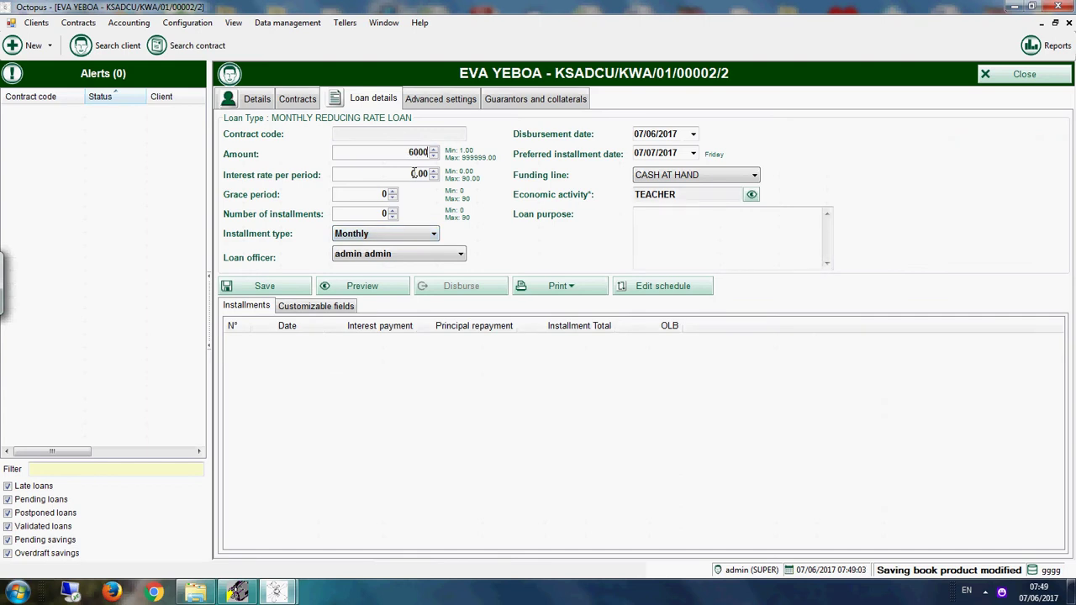
{"action": "key", "text": "Tab"}
{"action": "type", "text": "5"}
{"action": "key", "text": "Tab"}
Set the loan's disbursement date to 02/01/2017 and preview the installment schedule
{"action": "left_click", "coordinate": [693, 133]}
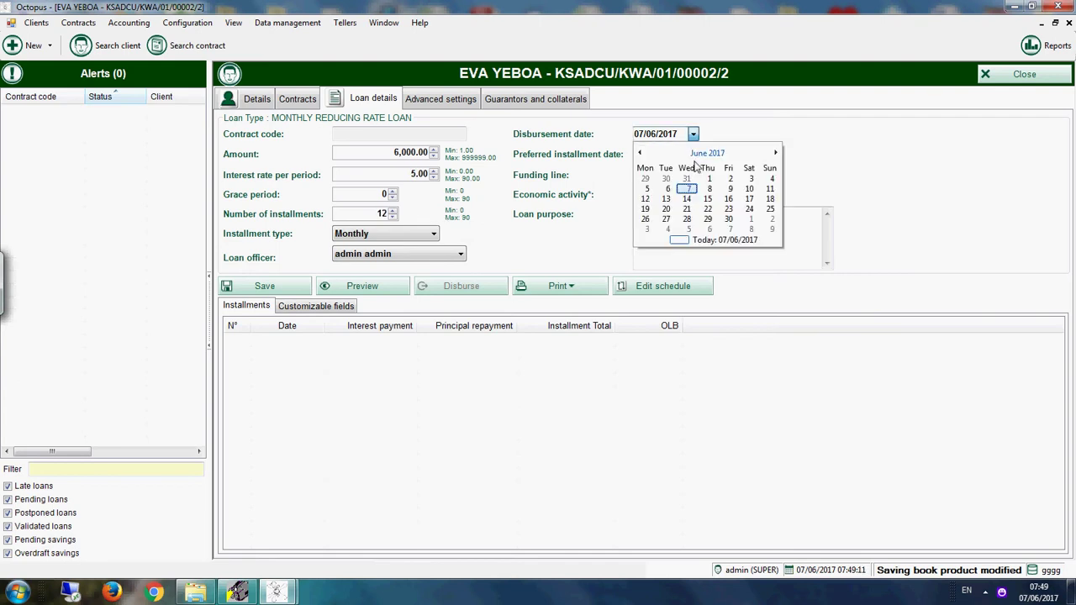
{"action": "left_click", "coordinate": [640, 153]}
{"action": "left_click", "coordinate": [640, 153]}
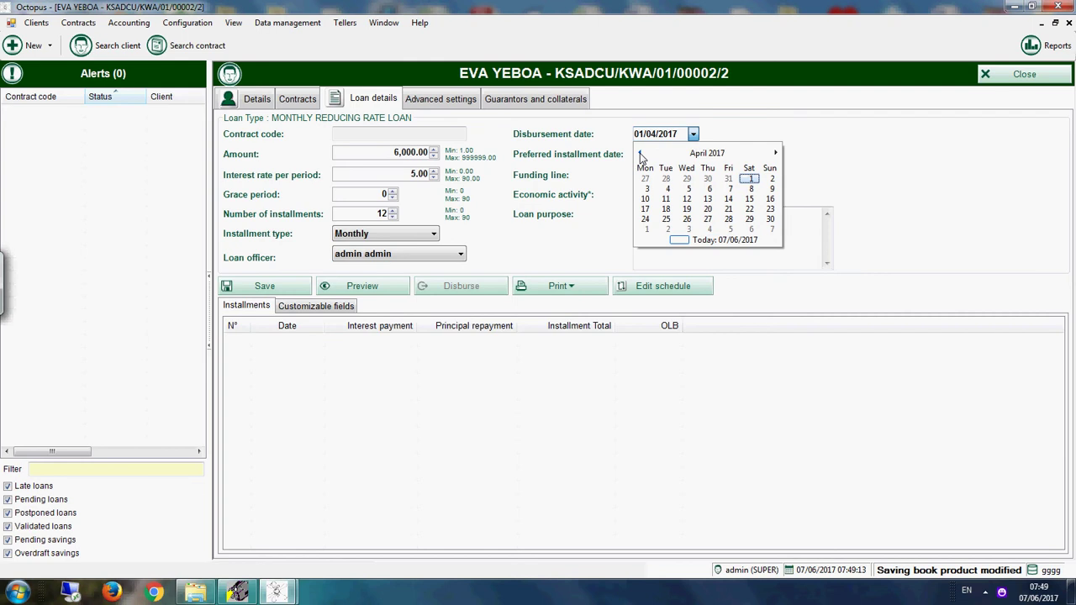
{"action": "left_click", "coordinate": [640, 153]}
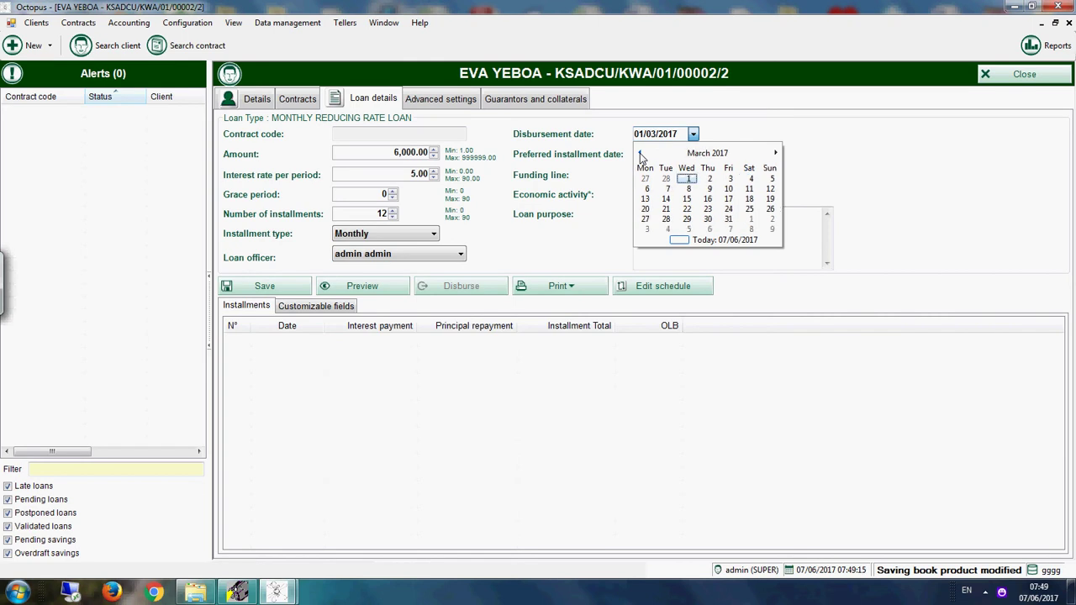
{"action": "left_click", "coordinate": [640, 153]}
{"action": "left_click", "coordinate": [640, 153]}
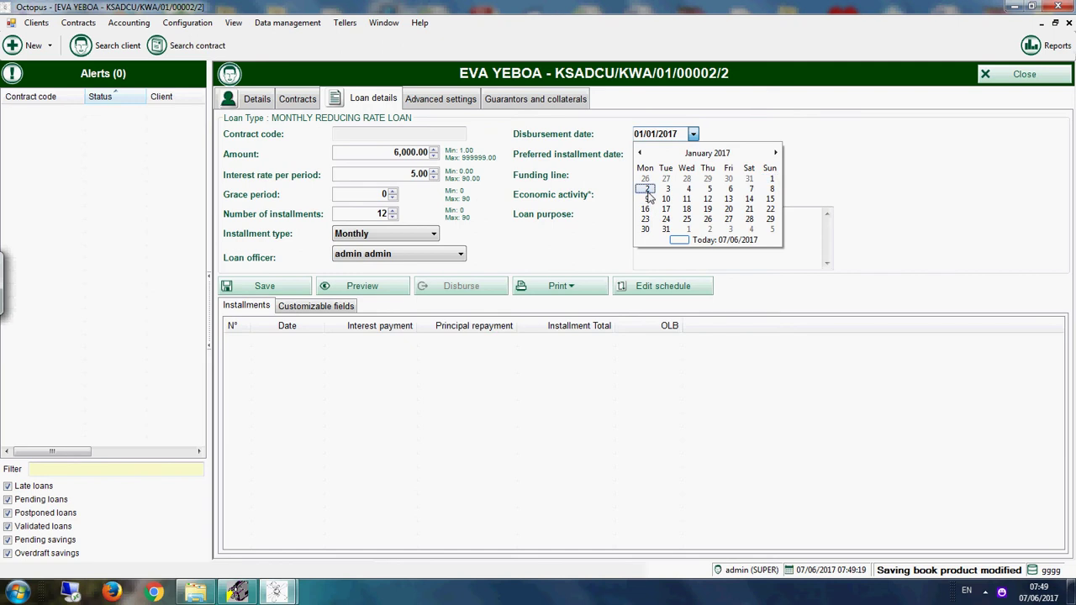
{"action": "left_click", "coordinate": [647, 188]}
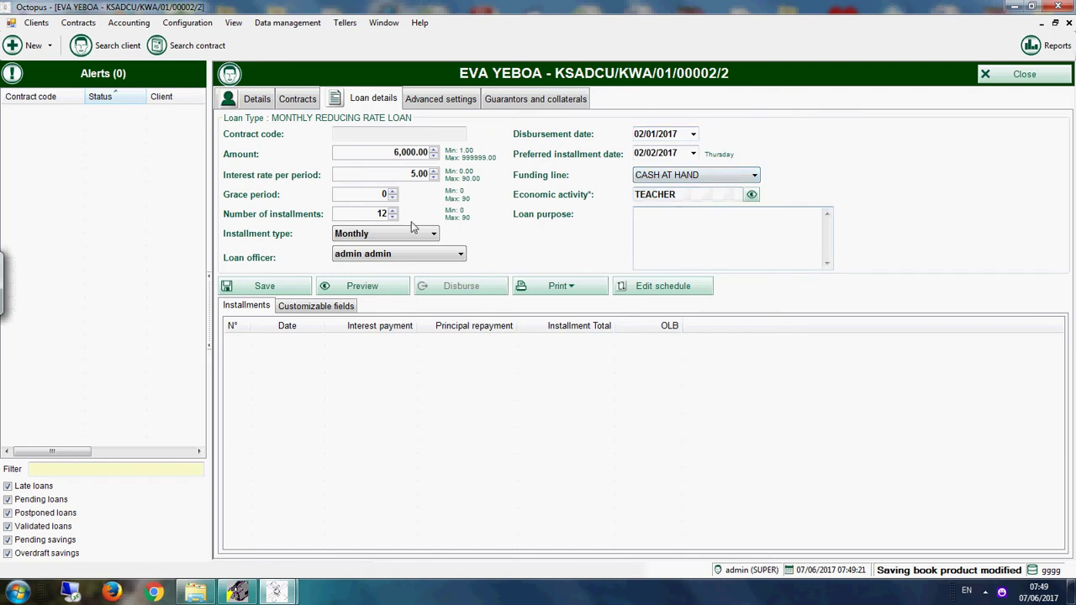
{"action": "left_click", "coordinate": [355, 289]}
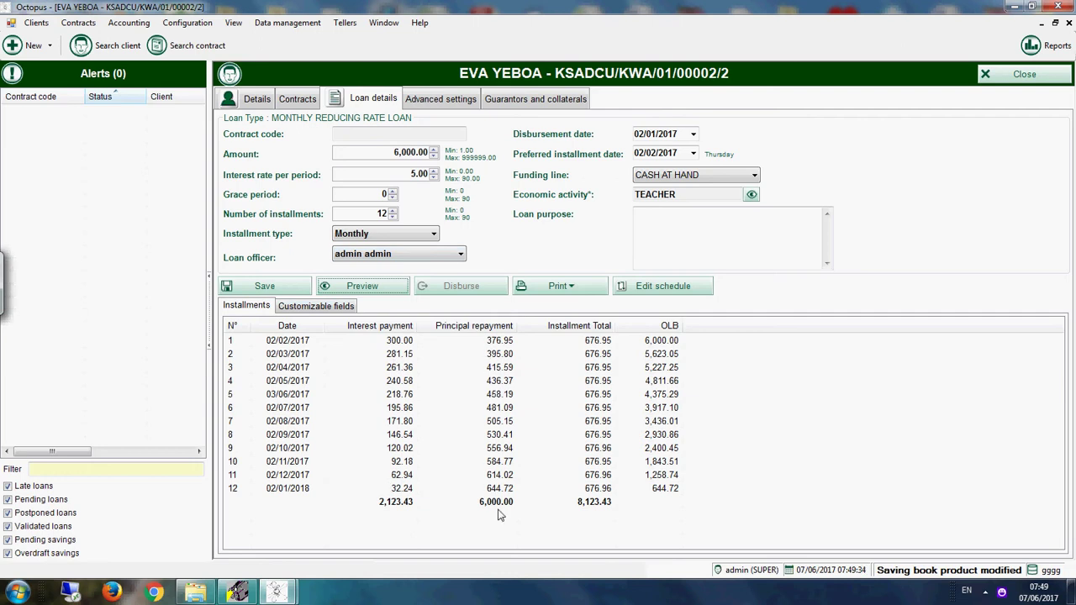
Save the loan with the client's savings account linked to it in the advanced settings
{"action": "left_click", "coordinate": [275, 290]}
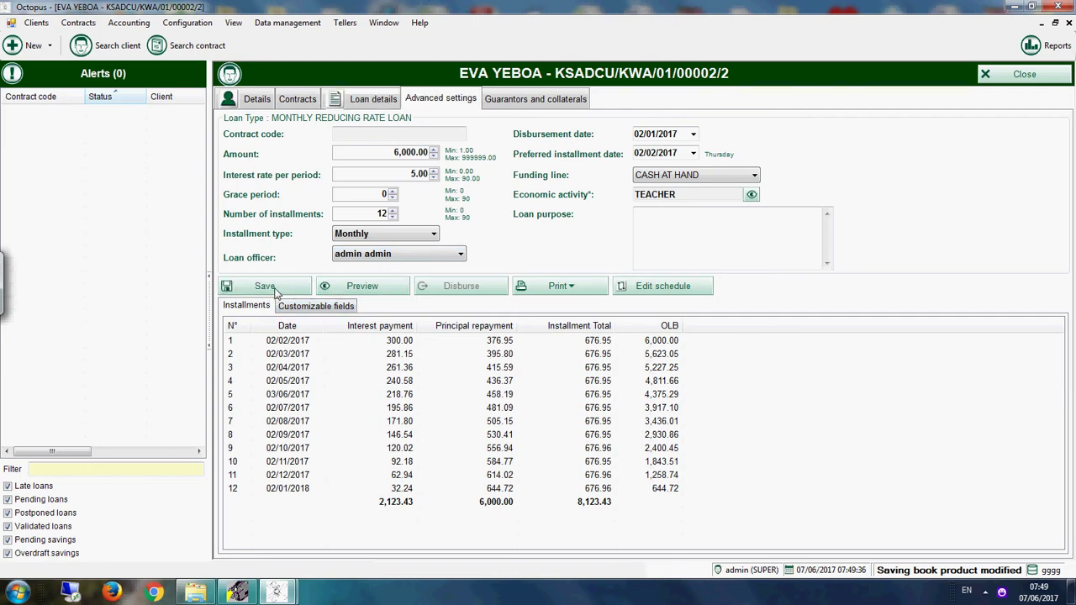
{"action": "left_click", "coordinate": [446, 357]}
{"action": "left_click", "coordinate": [437, 379]}
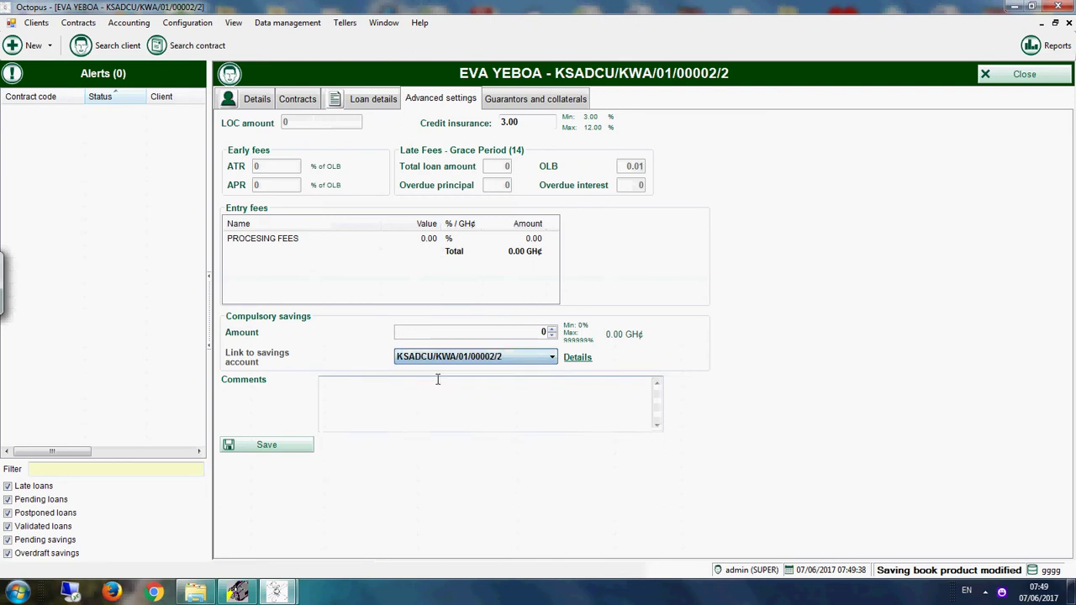
{"action": "left_click", "coordinate": [278, 447]}
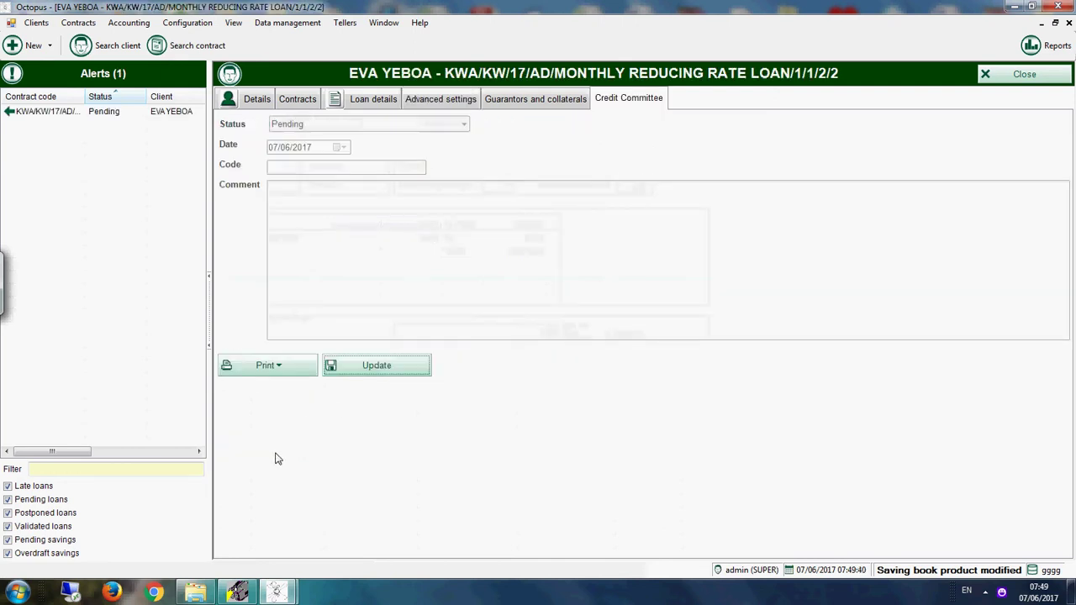
Update the credit committee decision to Validated, dated 02/01/2017, and save it
{"action": "left_click", "coordinate": [392, 369]}
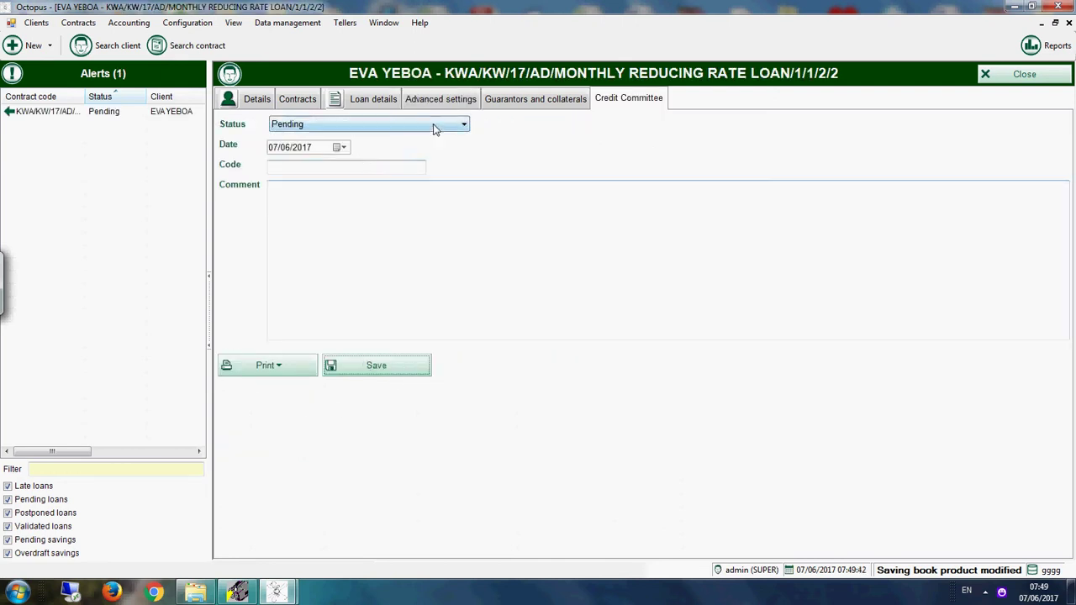
{"action": "left_click", "coordinate": [434, 126]}
{"action": "left_click", "coordinate": [331, 160]}
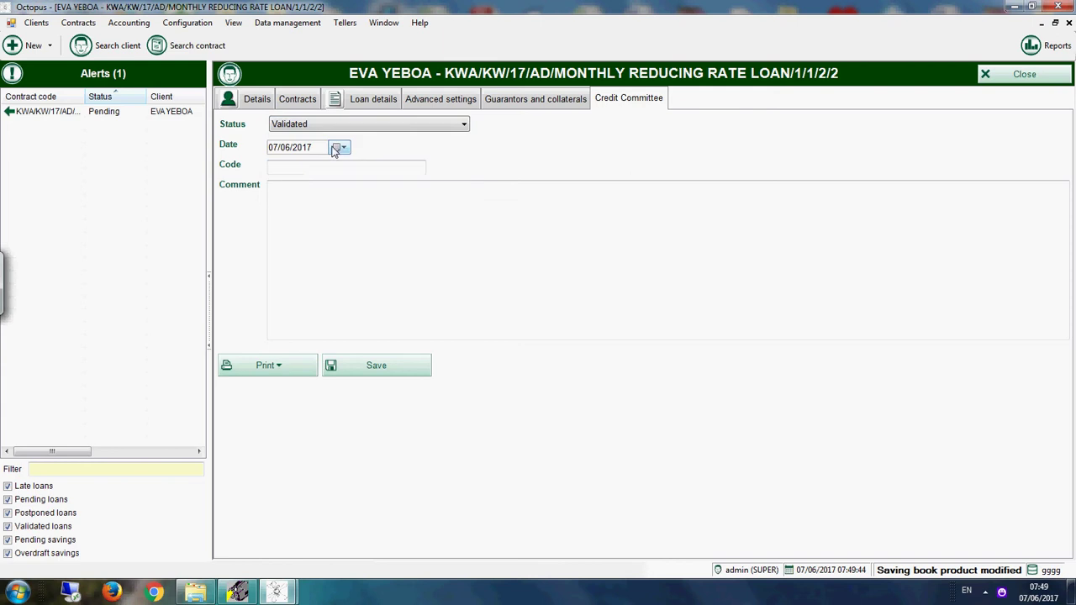
{"action": "left_click", "coordinate": [339, 147]}
{"action": "left_click", "coordinate": [273, 167]}
{"action": "left_click", "coordinate": [273, 167]}
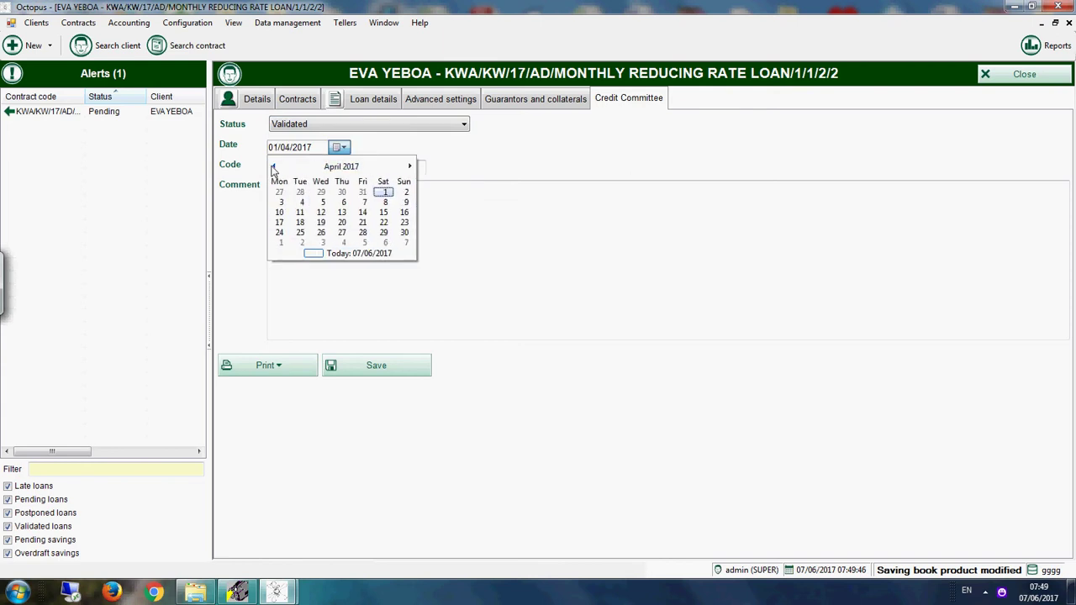
{"action": "left_click", "coordinate": [273, 167]}
{"action": "left_click", "coordinate": [273, 167]}
{"action": "left_click", "coordinate": [273, 167]}
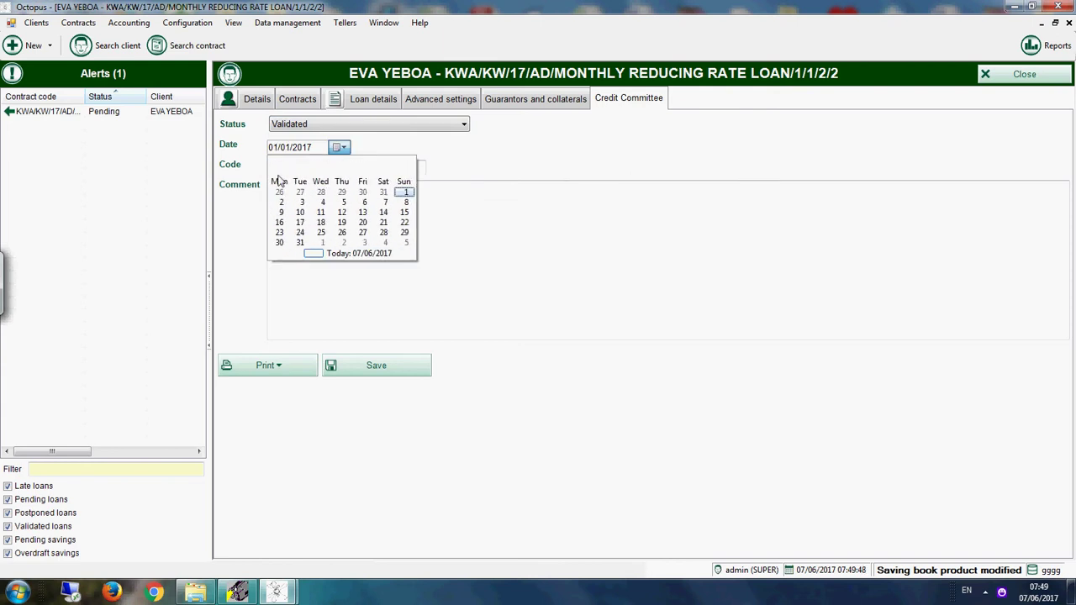
{"action": "left_click", "coordinate": [282, 204]}
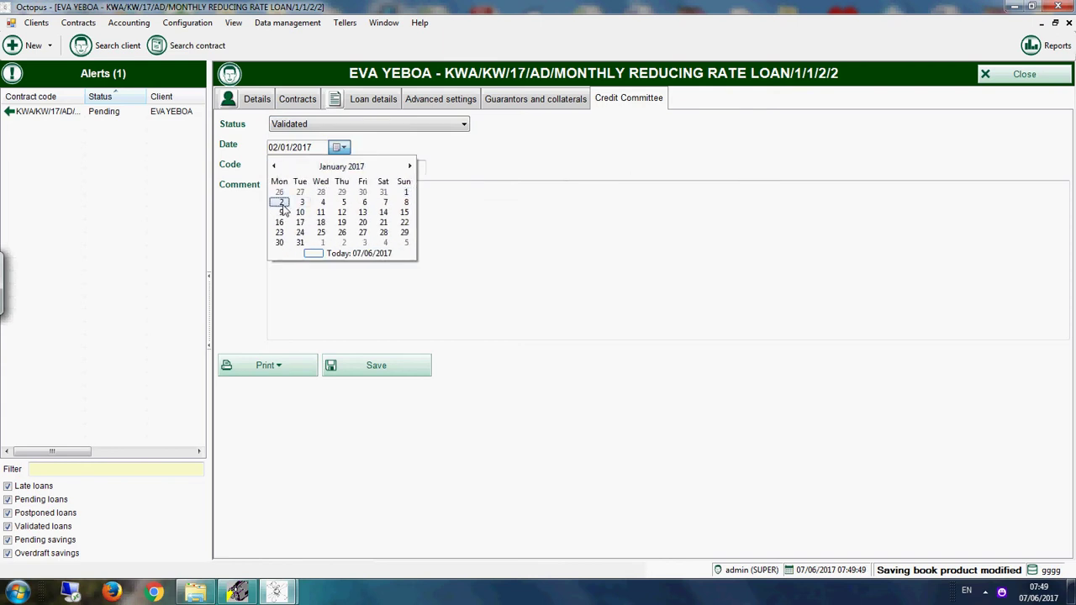
{"action": "left_click", "coordinate": [351, 363]}
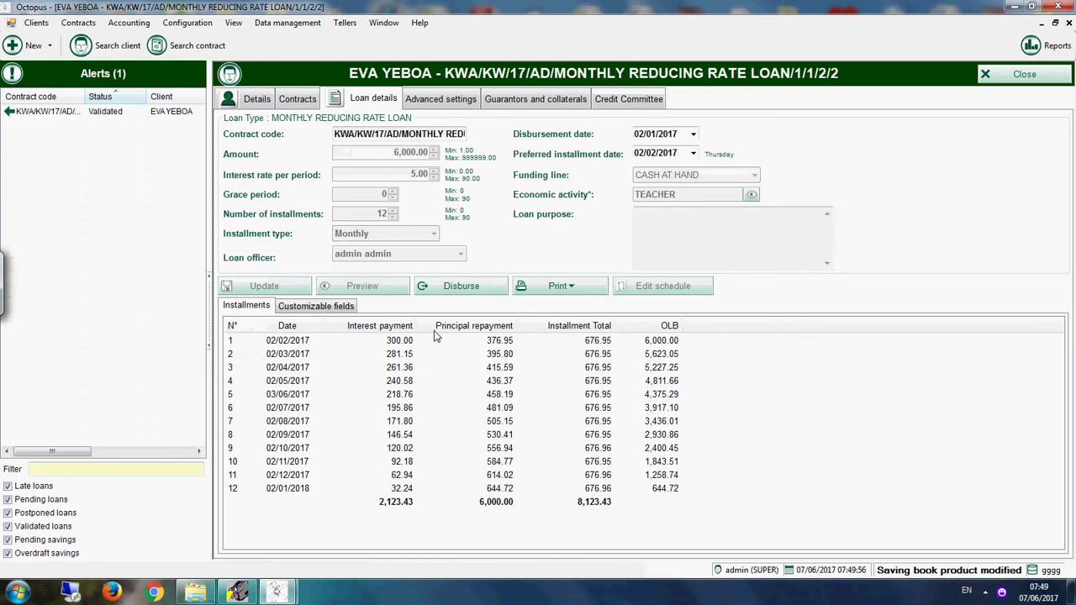
Disburse the validated loan with Savings as the disbursement method and confirm the disbursement
{"action": "left_click", "coordinate": [487, 290]}
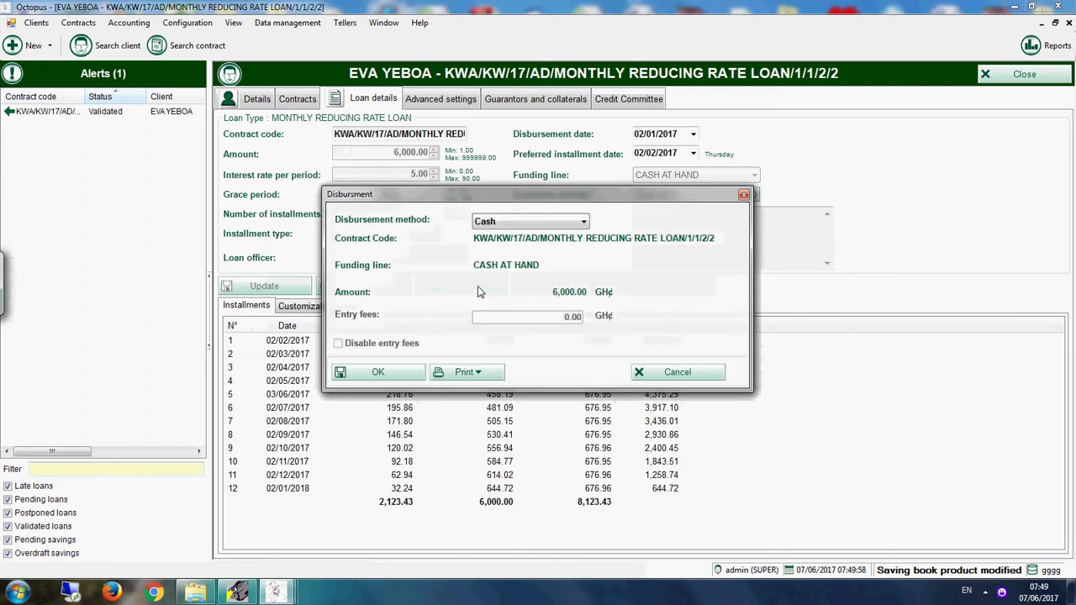
{"action": "left_click", "coordinate": [530, 222]}
{"action": "left_click", "coordinate": [523, 257]}
{"action": "left_click", "coordinate": [368, 371]}
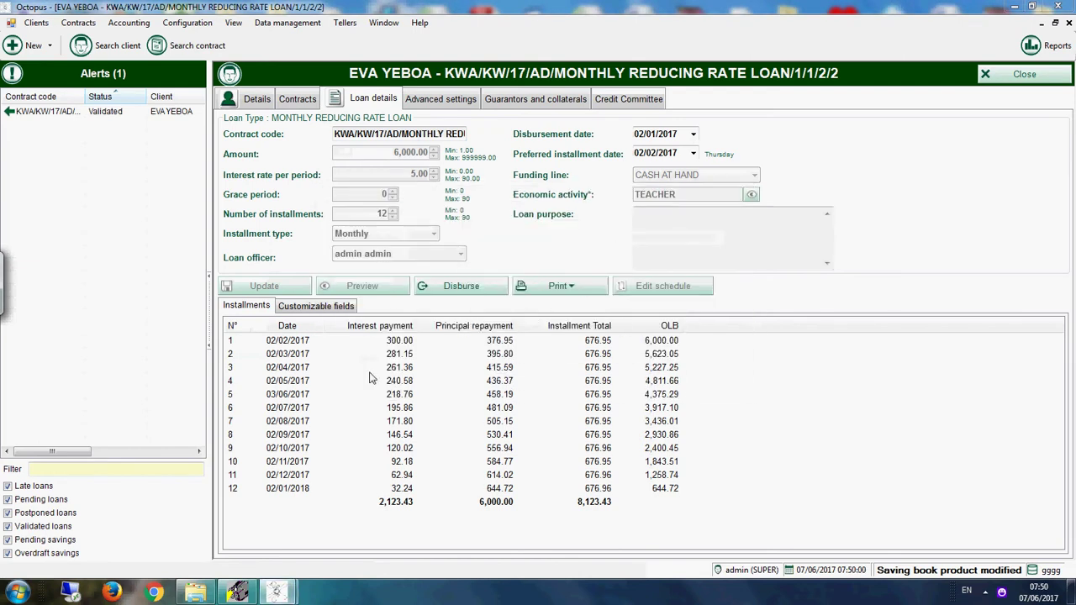
{"action": "left_click", "coordinate": [574, 341]}
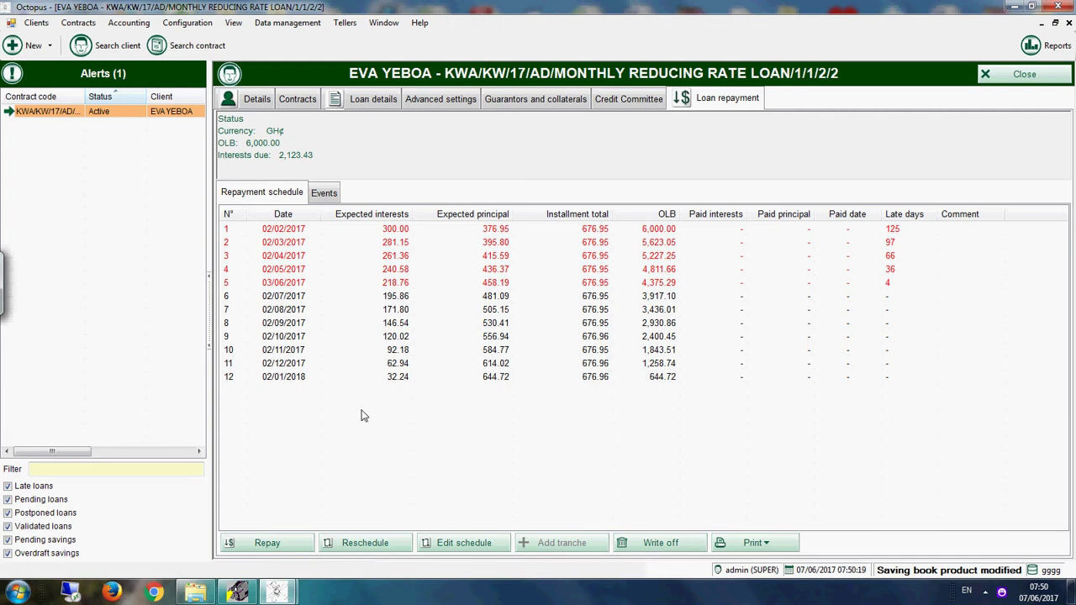
Repay the loan's first installment, dated 08/02/2017, with Savings as the payment method
{"action": "left_click", "coordinate": [298, 545]}
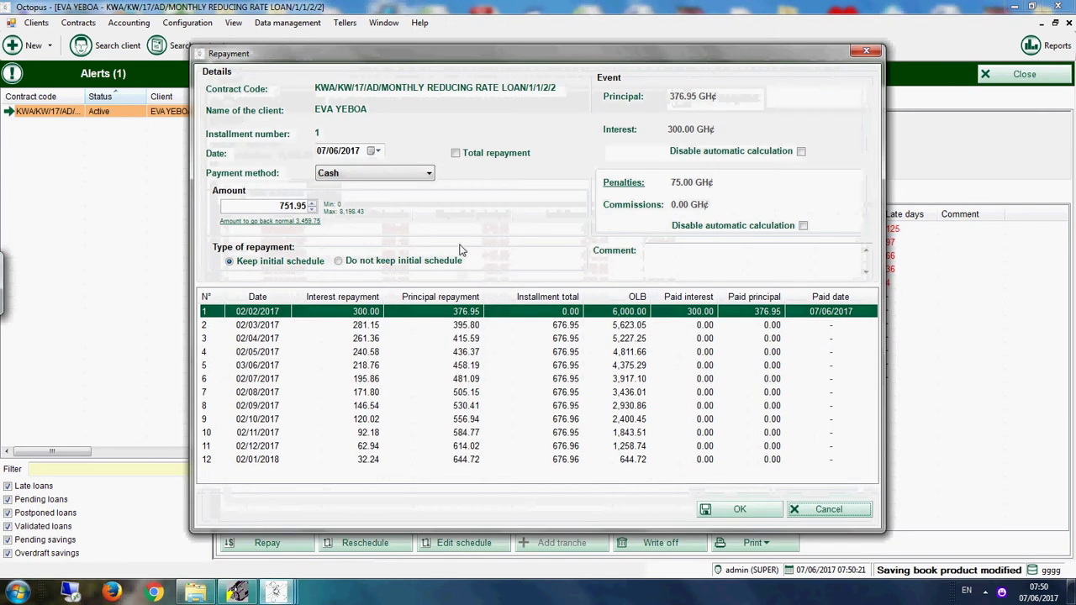
{"action": "left_click", "coordinate": [374, 152]}
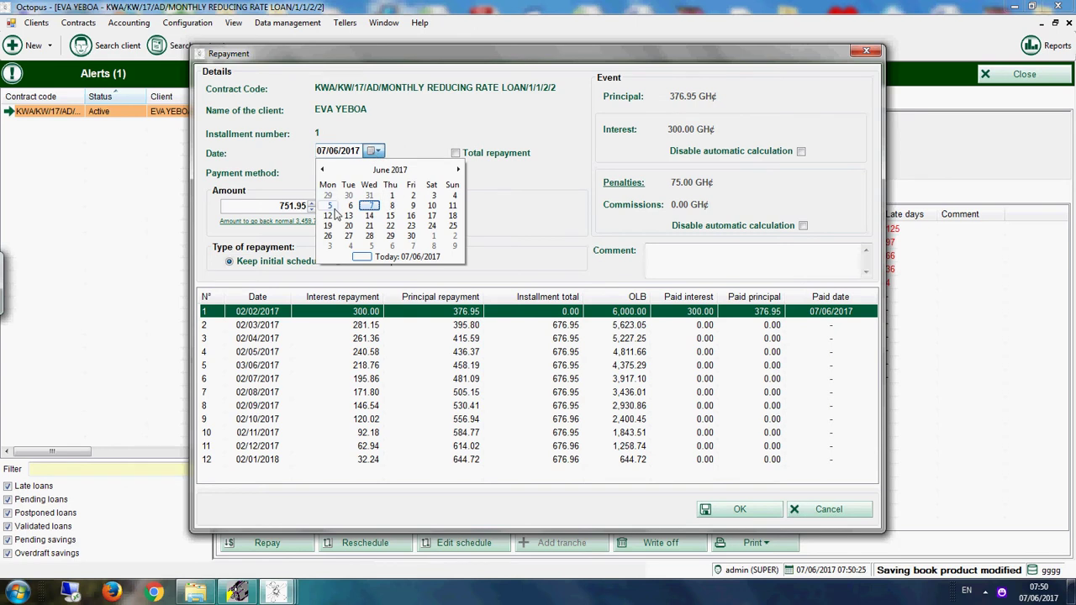
{"action": "left_click", "coordinate": [323, 170]}
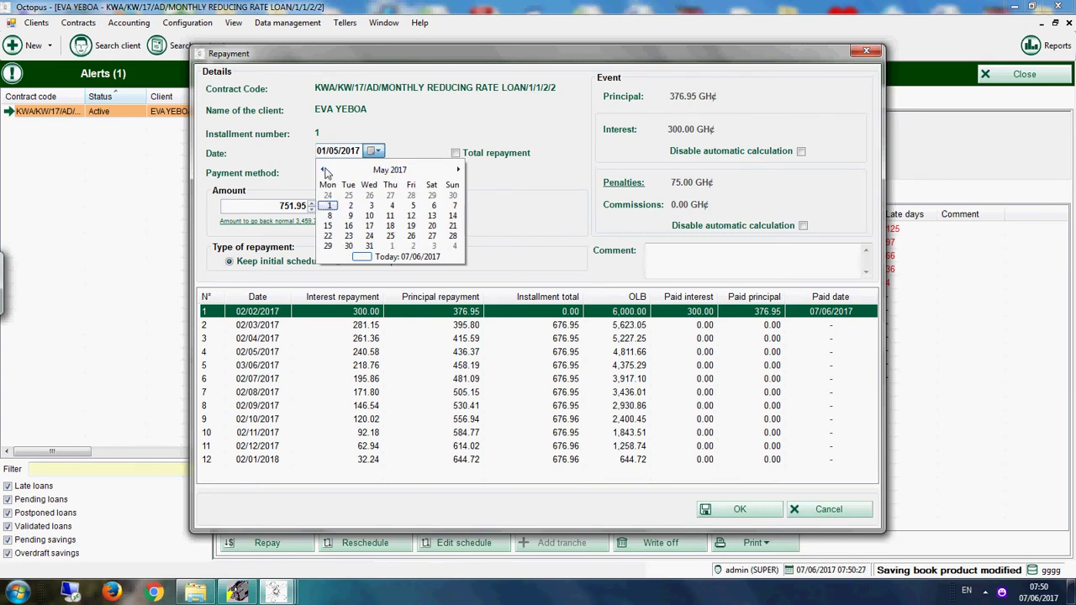
{"action": "left_click", "coordinate": [323, 170]}
{"action": "left_click", "coordinate": [323, 170]}
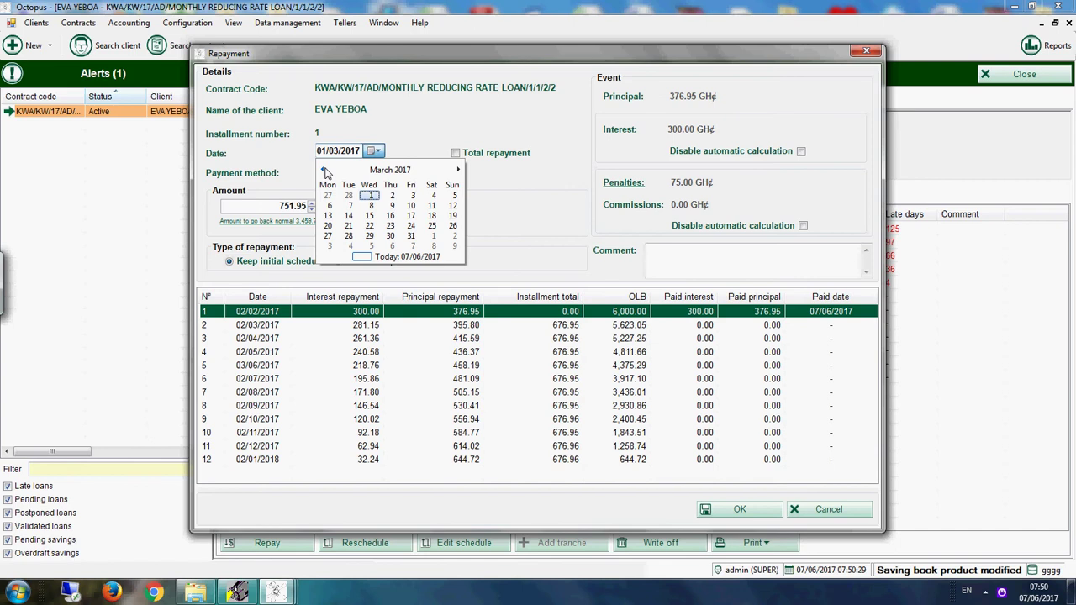
{"action": "left_click", "coordinate": [323, 170]}
{"action": "left_click", "coordinate": [371, 206]}
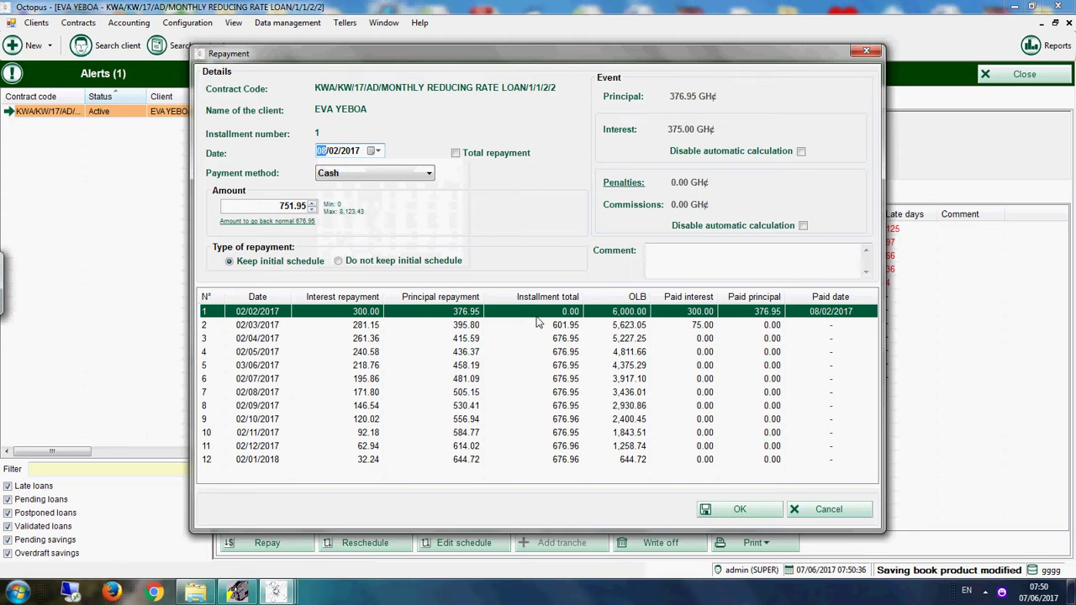
{"action": "left_click", "coordinate": [397, 173]}
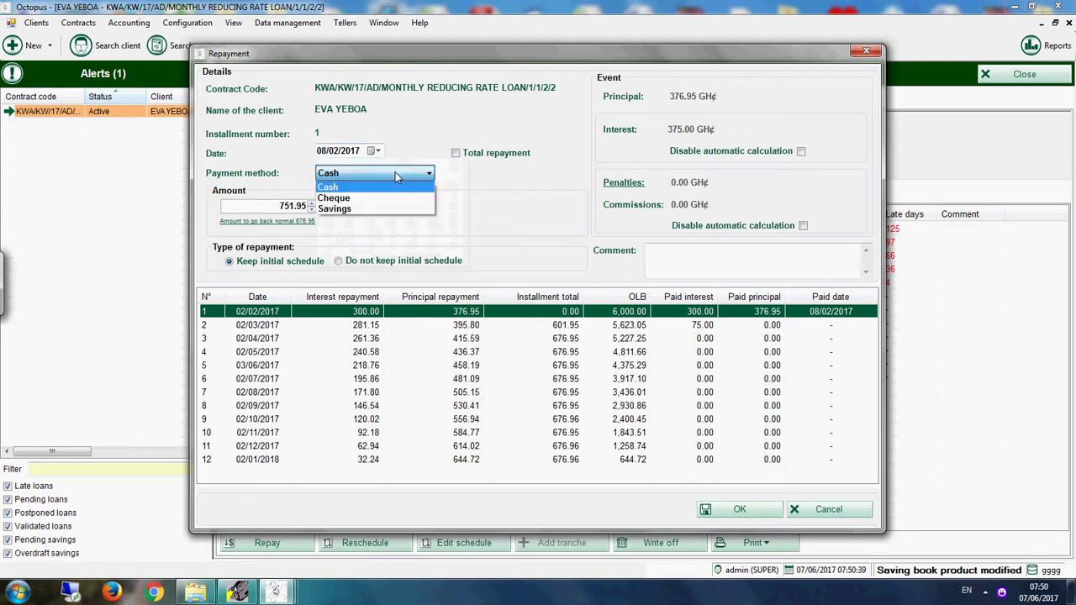
{"action": "left_click", "coordinate": [337, 209]}
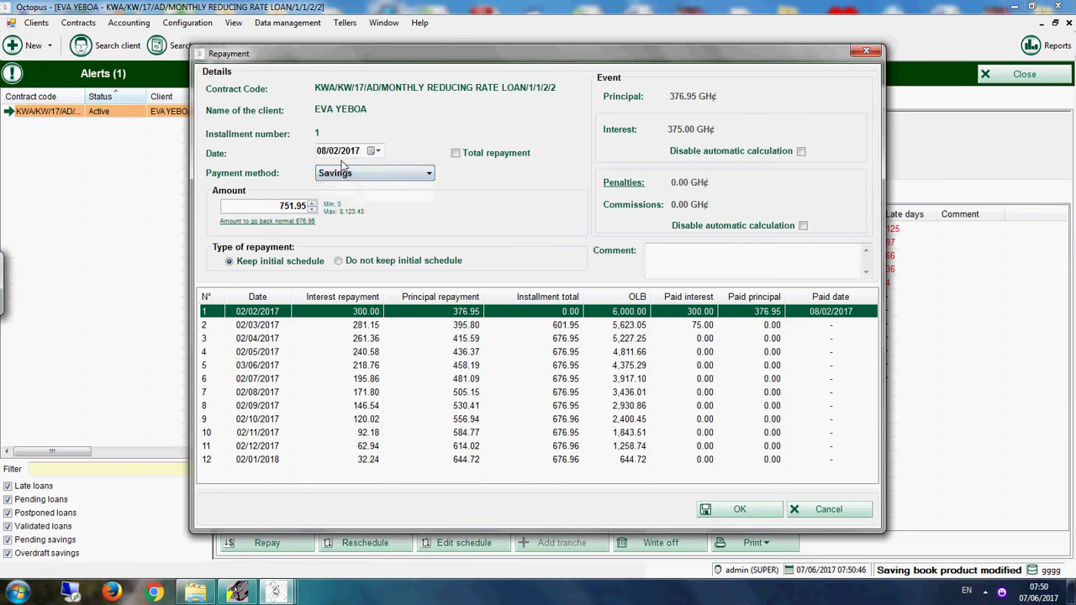
{"action": "left_click", "coordinate": [708, 513]}
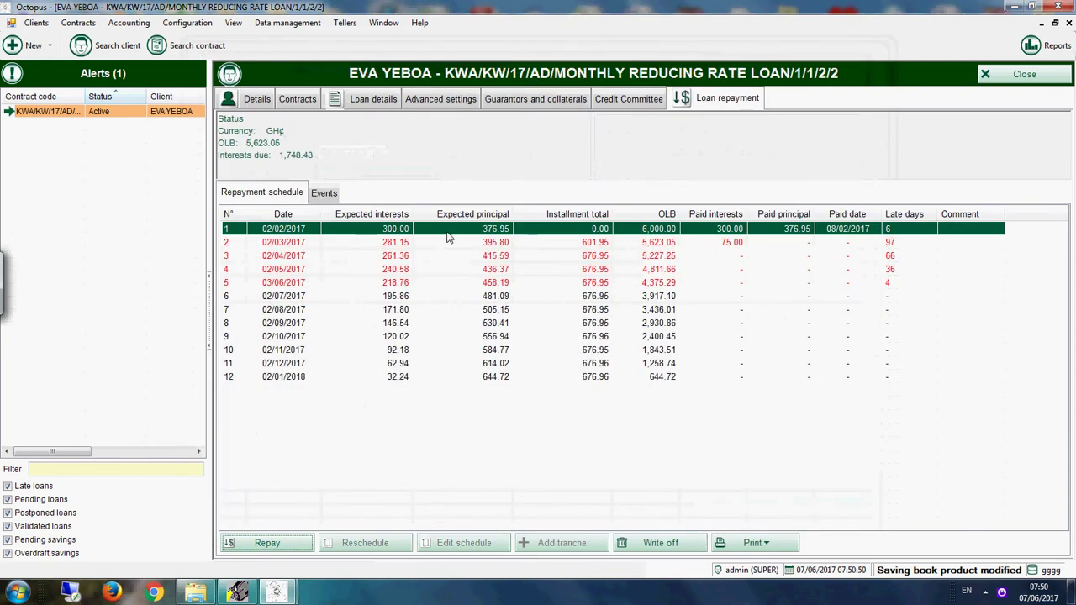
Examine the loan repayment entry among the client's savings account events, then return to the loan's repayment schedule
{"action": "left_click", "coordinate": [318, 101]}
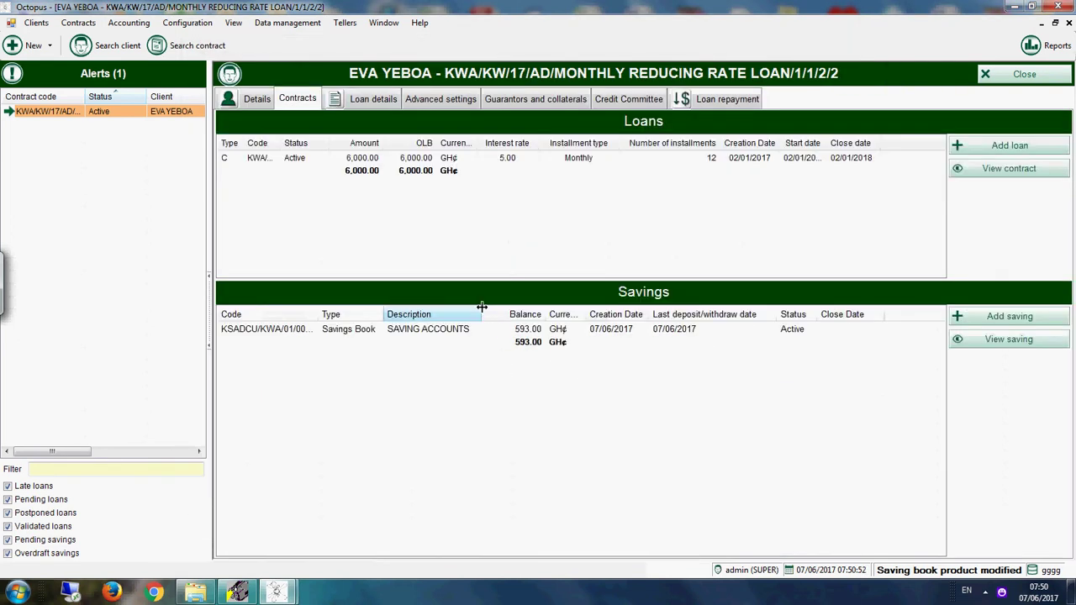
{"action": "left_click", "coordinate": [505, 332]}
{"action": "double_click", "coordinate": [505, 332]}
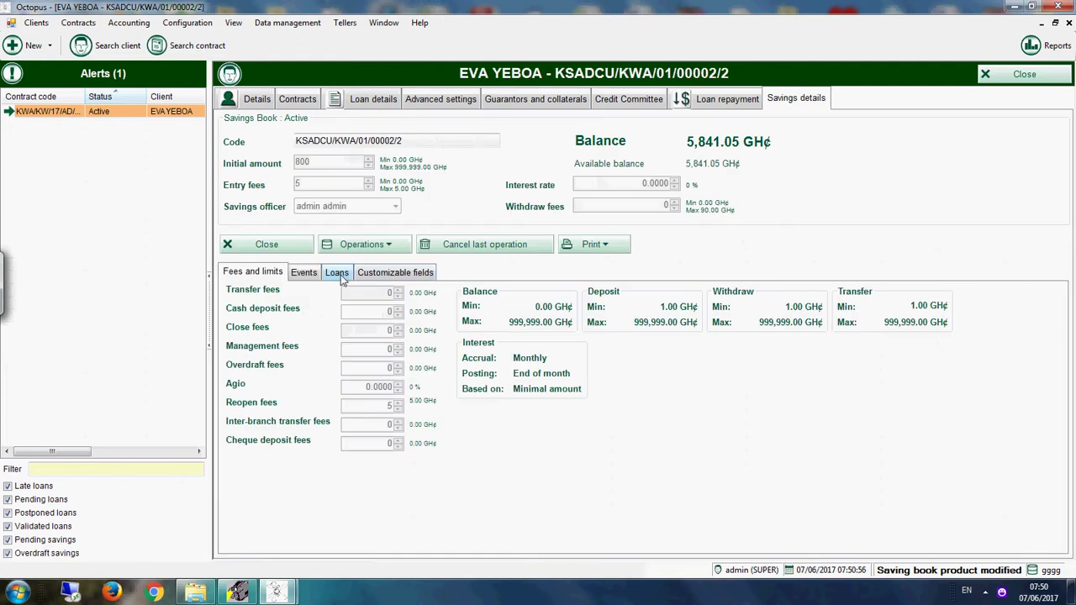
{"action": "left_click", "coordinate": [304, 275]}
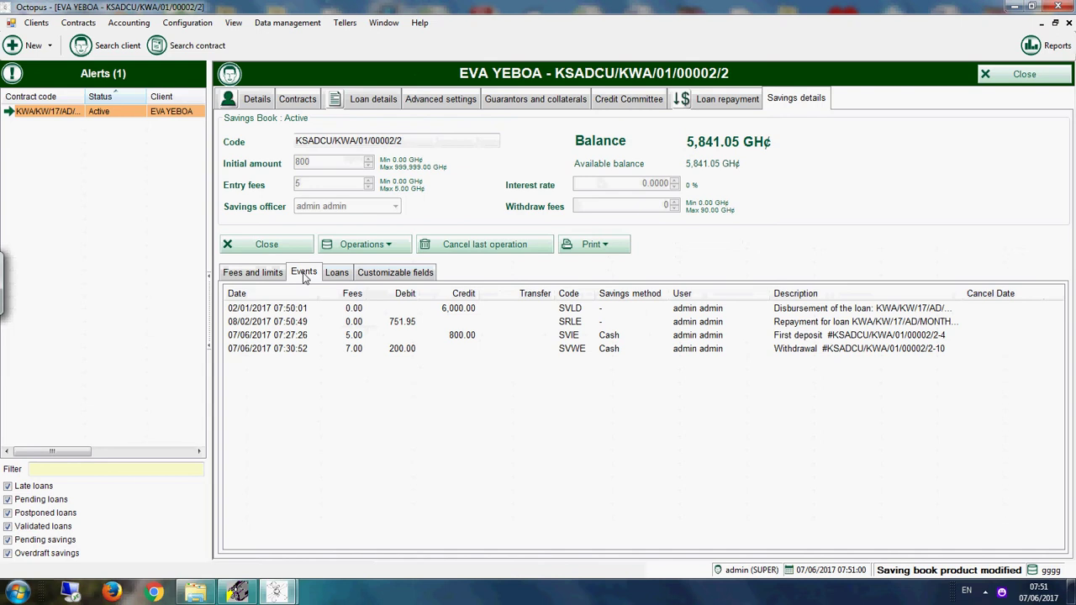
{"action": "left_click", "coordinate": [412, 323]}
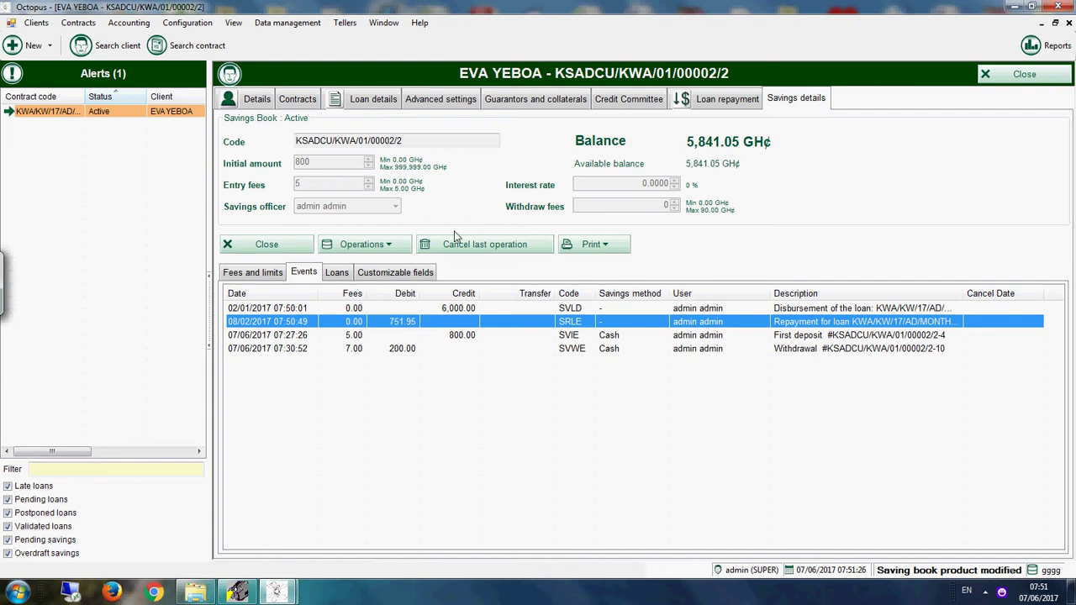
{"action": "left_click", "coordinate": [723, 100]}
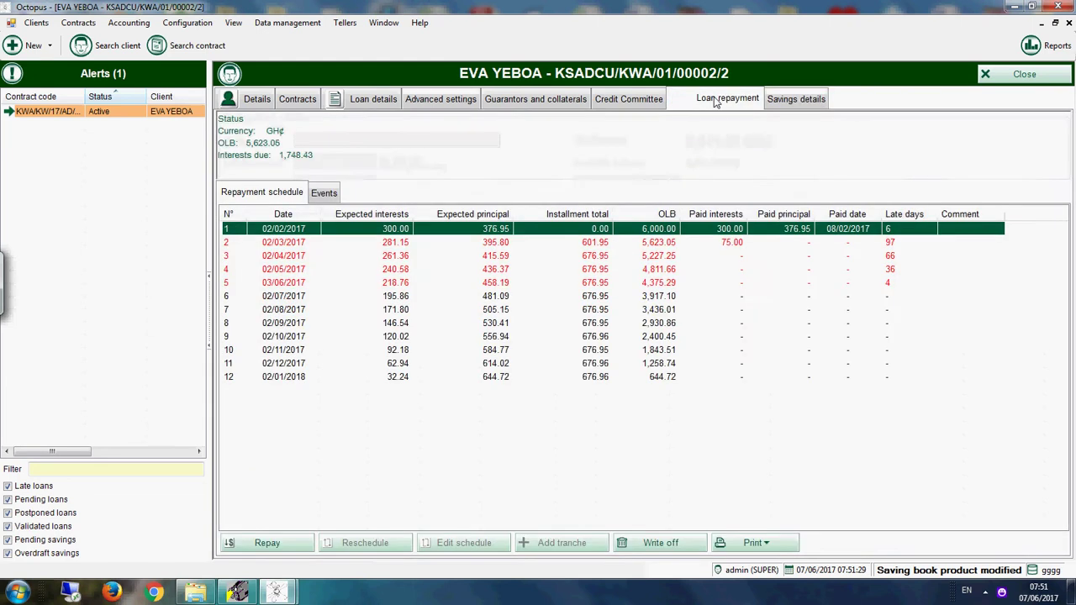
Repay the loan's second installment, dated 07/06/2017, in Cash while keeping the initial schedule, and narrow the alerts list slightly
{"action": "left_click", "coordinate": [267, 543]}
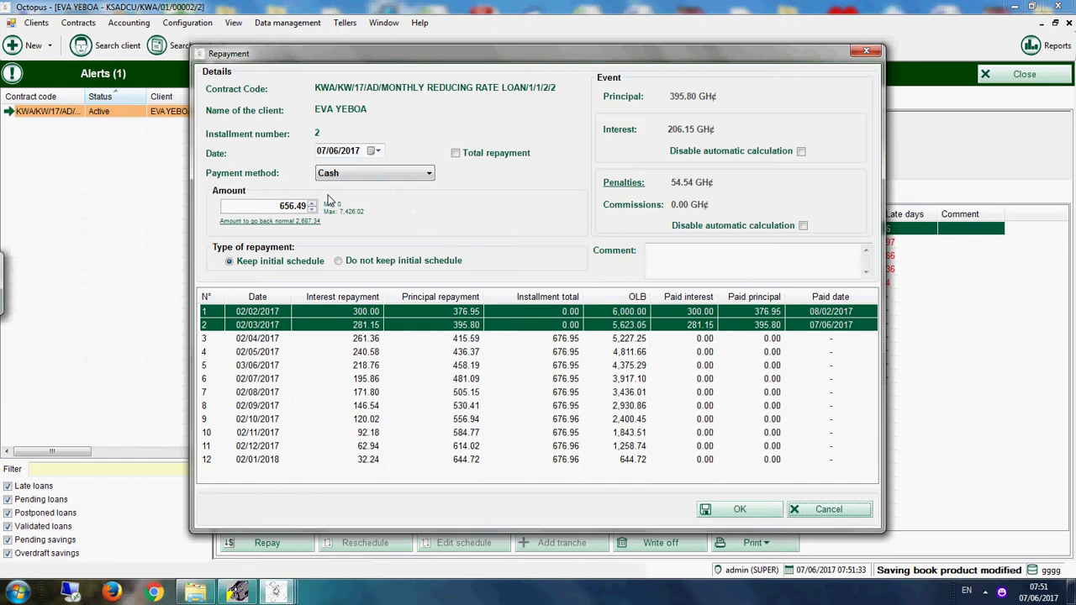
{"action": "left_click", "coordinate": [723, 511]}
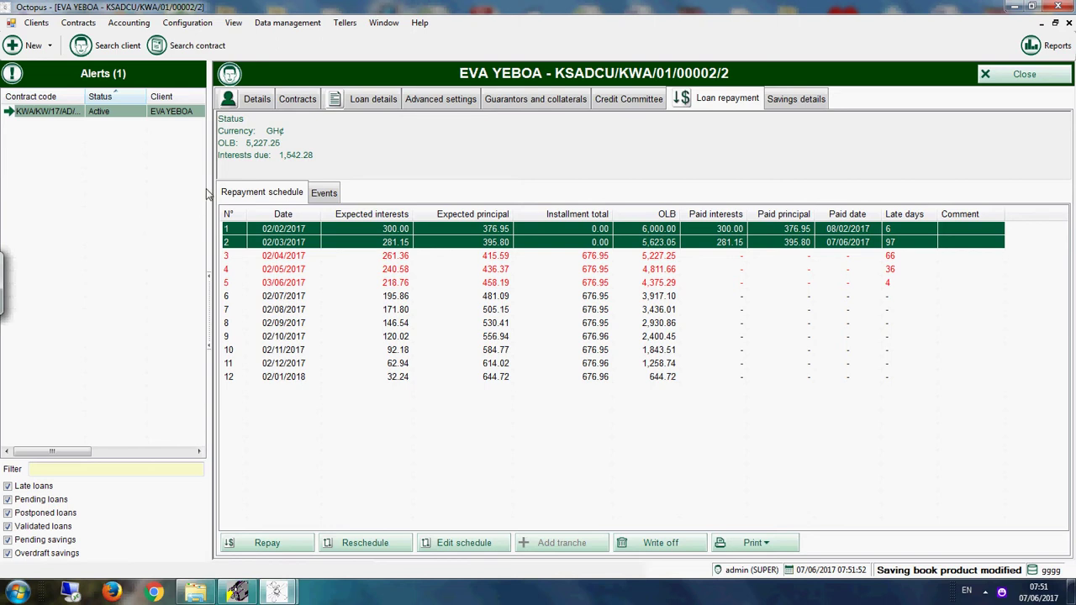
{"action": "left_click_drag", "start_coordinate": [207, 189], "coordinate": [183, 192]}
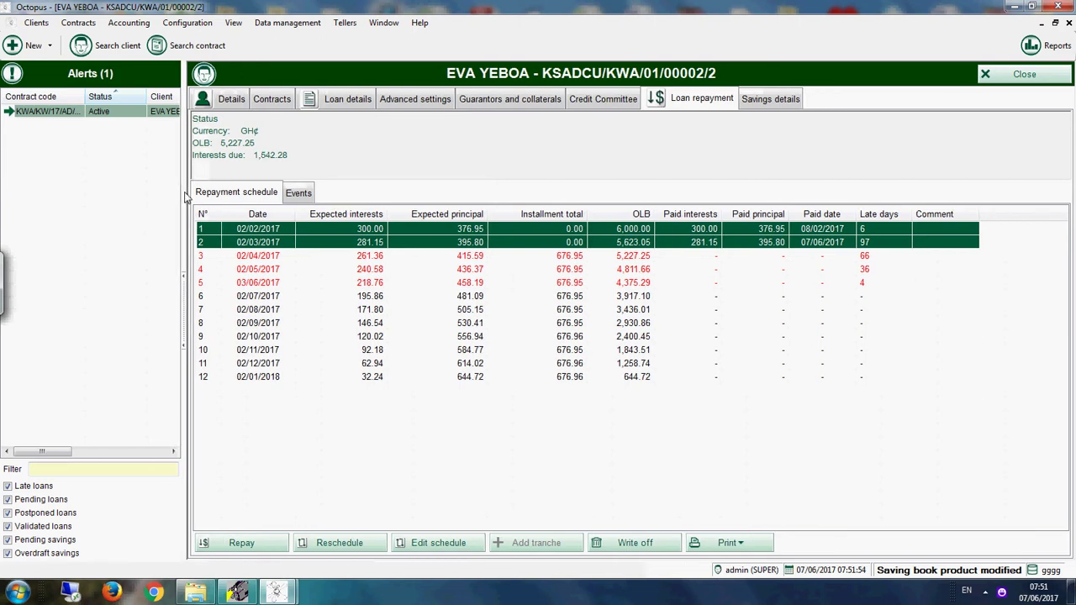
Check the loan details, then repay the third installment, dated 07/06/2017, with Savings as the payment method and confirm the repayment
{"action": "left_click", "coordinate": [348, 99]}
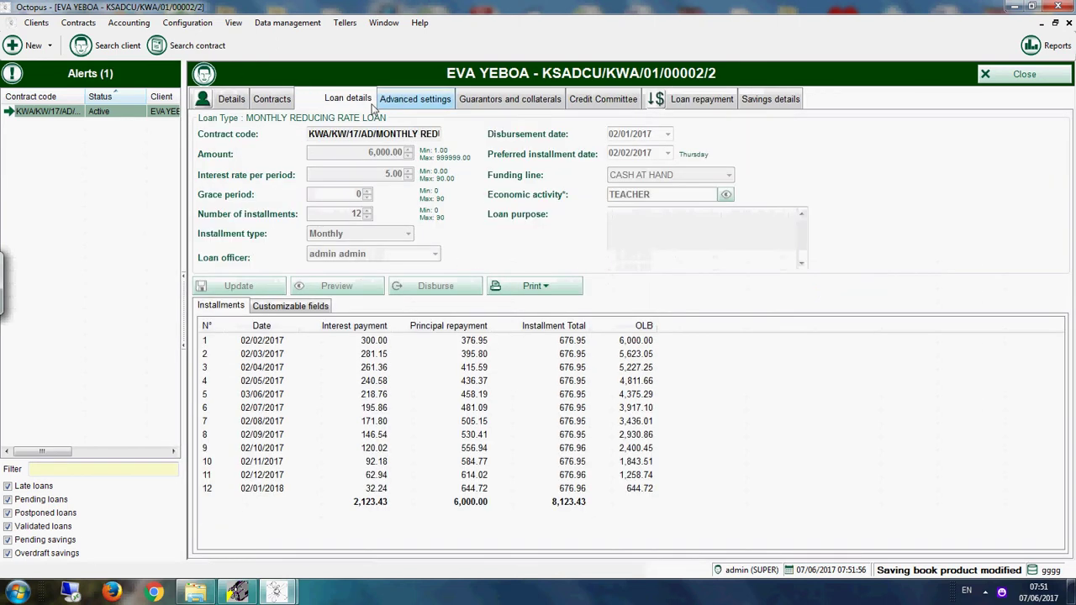
{"action": "left_click", "coordinate": [702, 99]}
{"action": "left_click", "coordinate": [260, 538]}
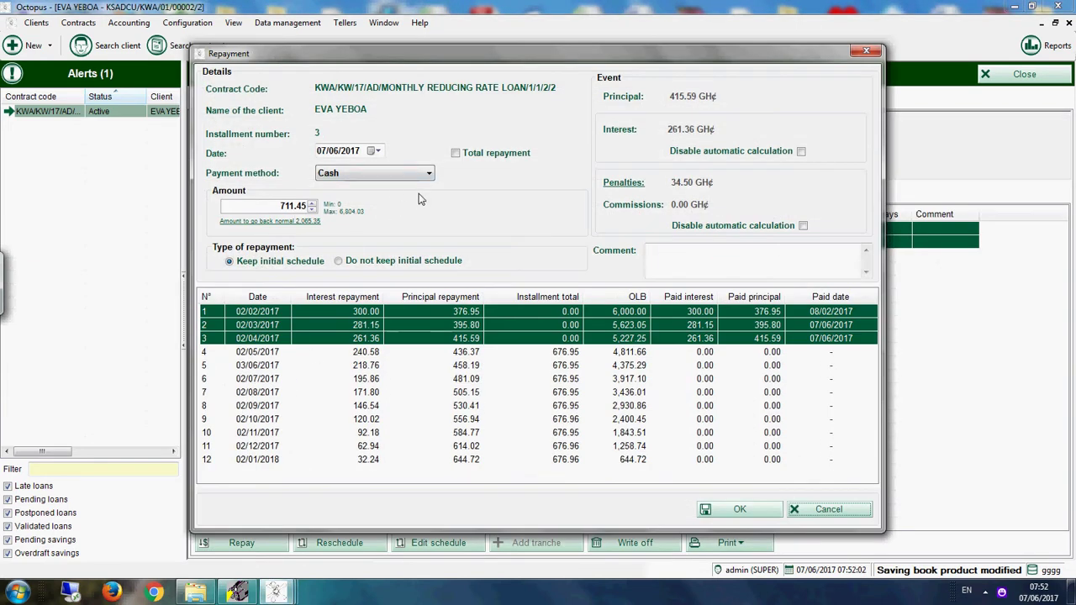
{"action": "left_click", "coordinate": [412, 174]}
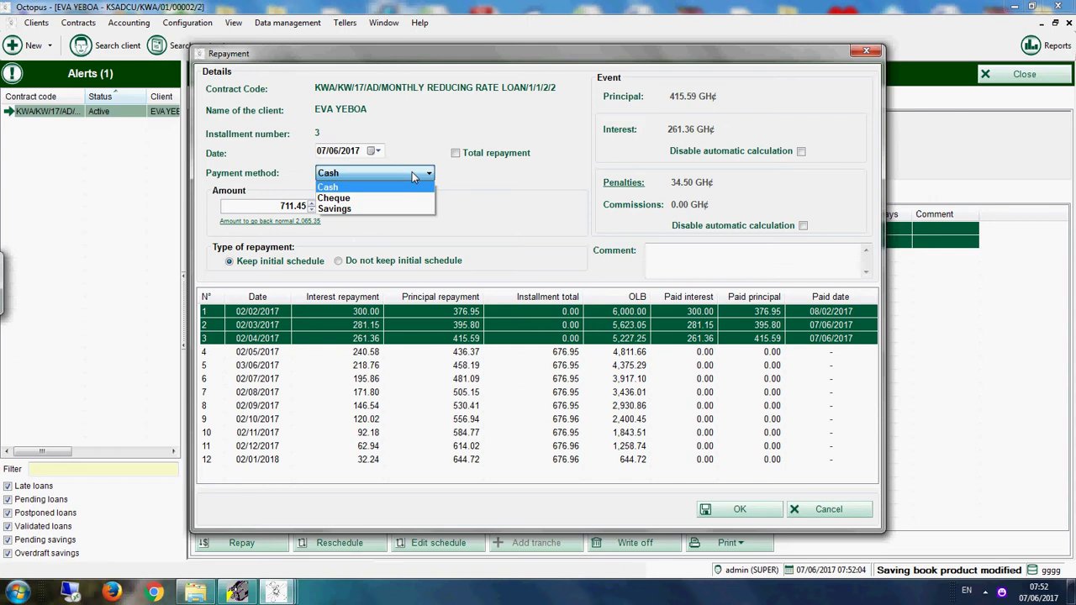
{"action": "left_click", "coordinate": [341, 208]}
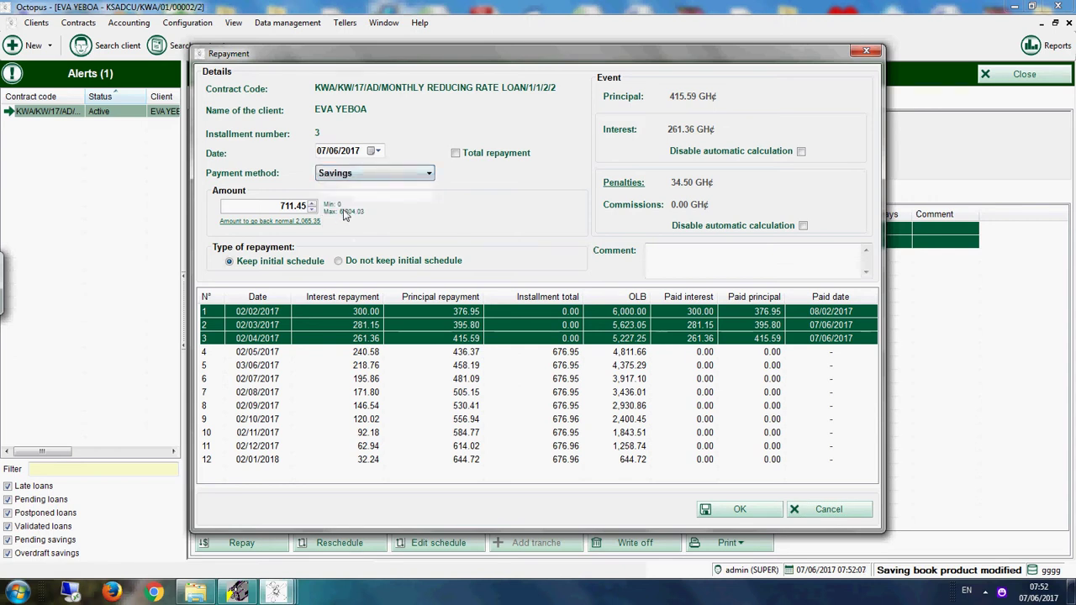
{"action": "left_click", "coordinate": [726, 511]}
{"action": "left_click", "coordinate": [580, 340]}
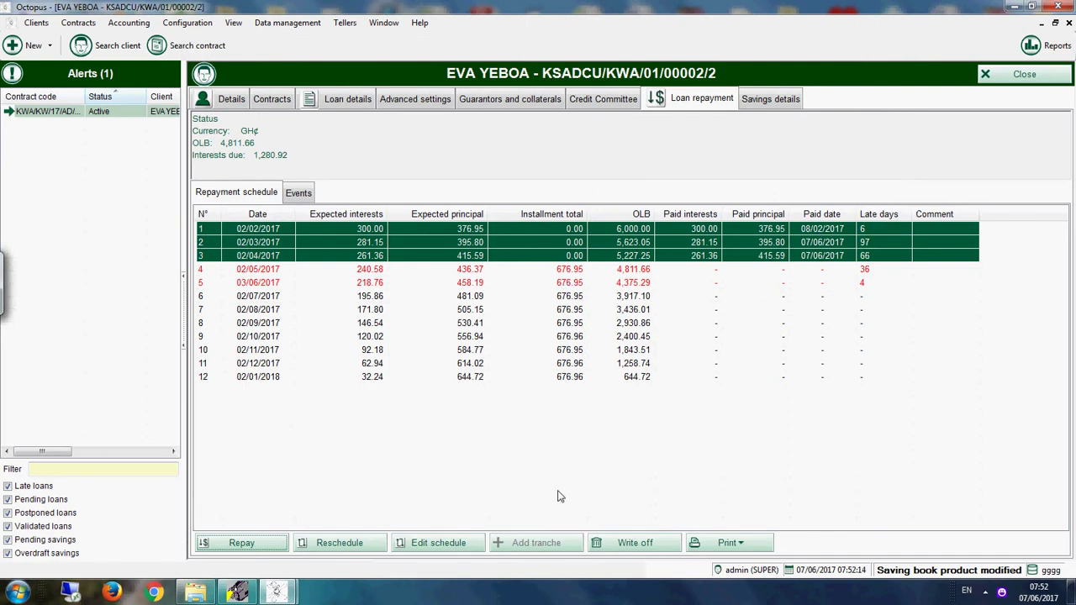
View the third installment's repayment cash receipt, then preview the fourth installment's repayment without saving it
{"action": "left_click", "coordinate": [711, 545]}
{"action": "left_click", "coordinate": [737, 556]}
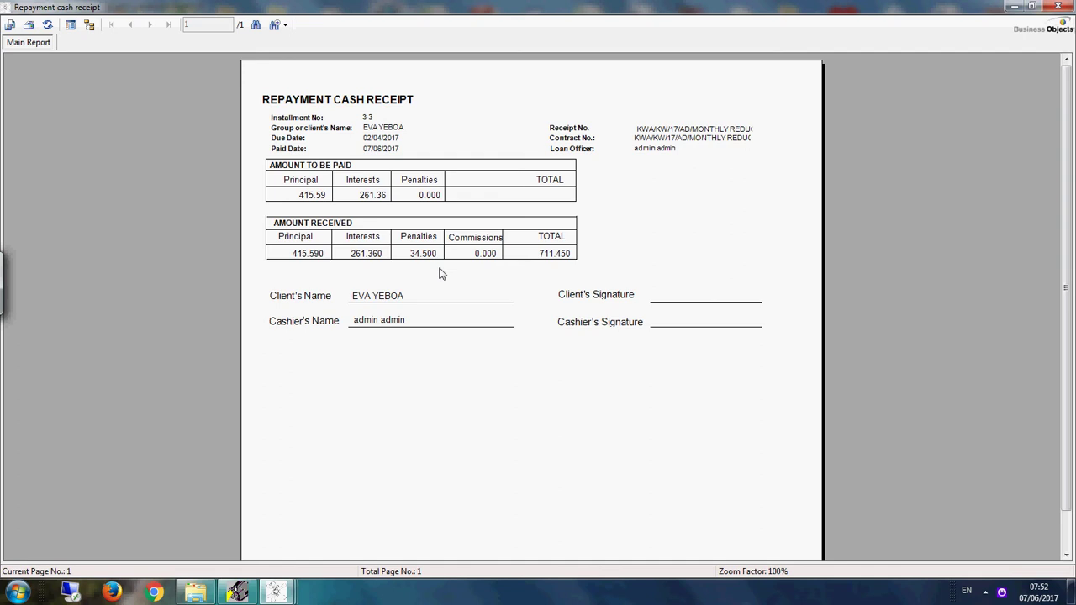
{"action": "left_click", "coordinate": [1057, 7]}
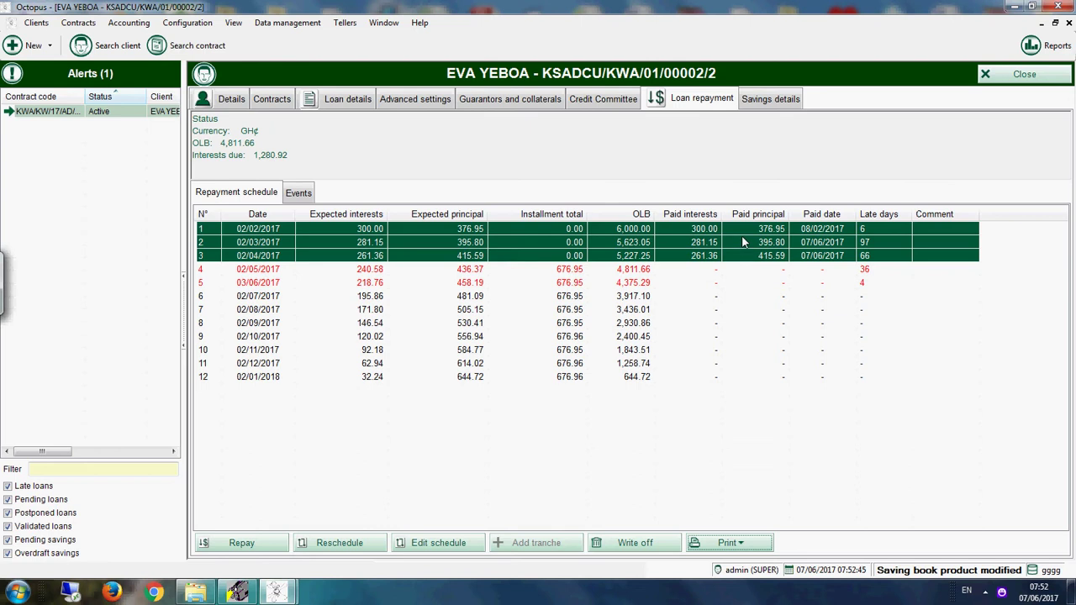
{"action": "left_click", "coordinate": [241, 543]}
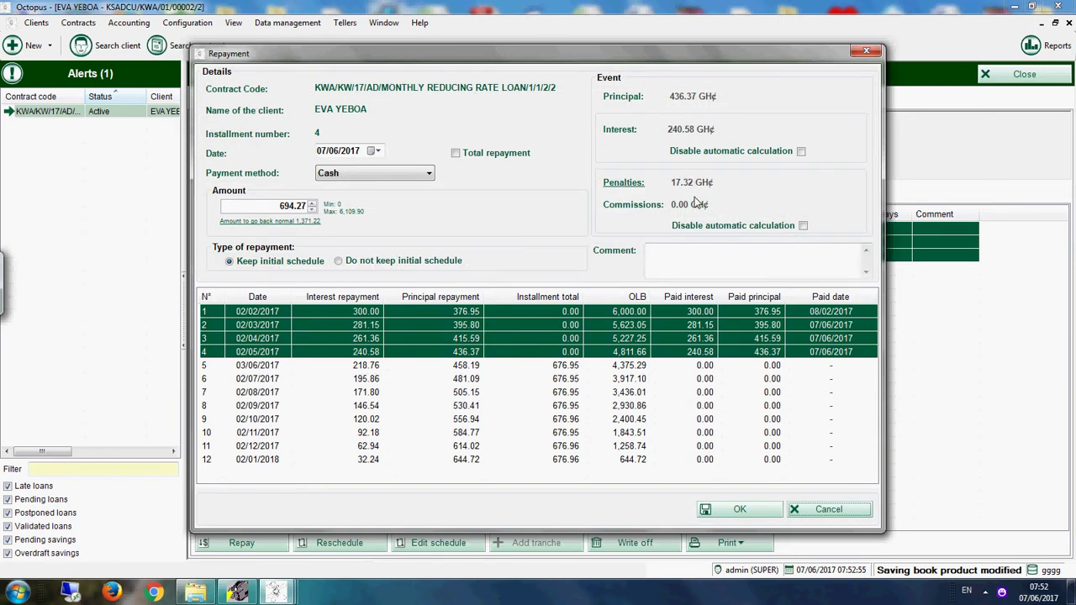
{"action": "left_click", "coordinate": [866, 50]}
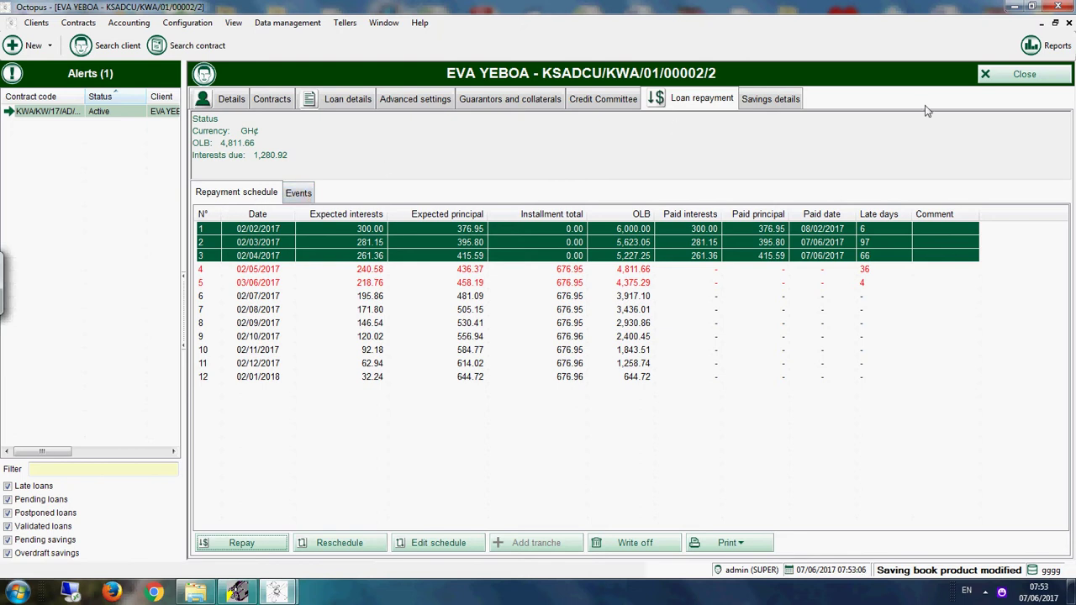
Leave the client's record and view the Accrued interests report up to 07/06/2017 for all loan officers and All accrual days
{"action": "left_click", "coordinate": [1026, 78]}
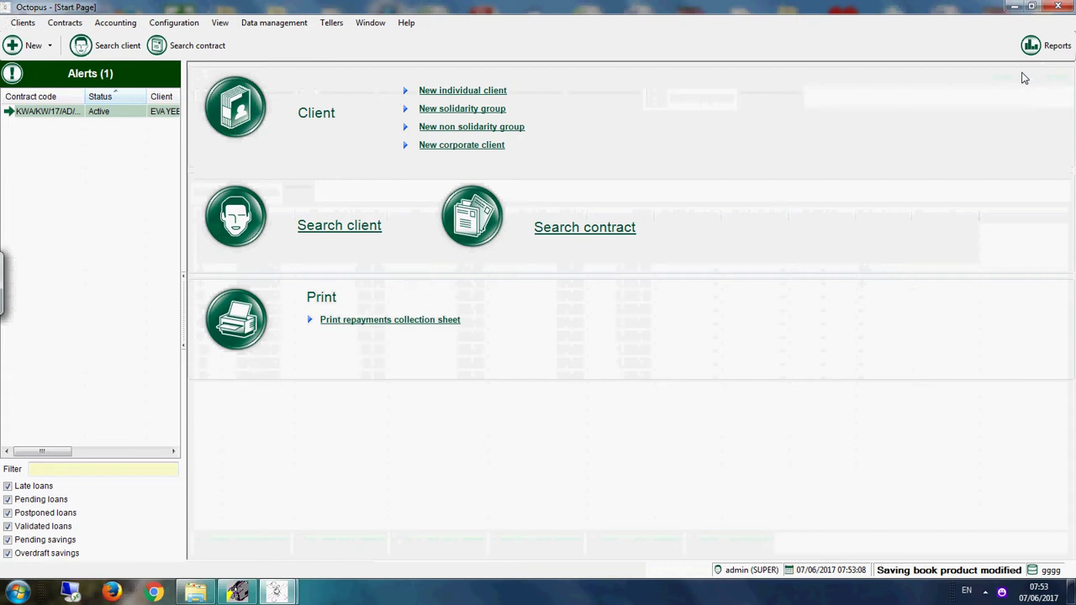
{"action": "left_click", "coordinate": [1031, 47]}
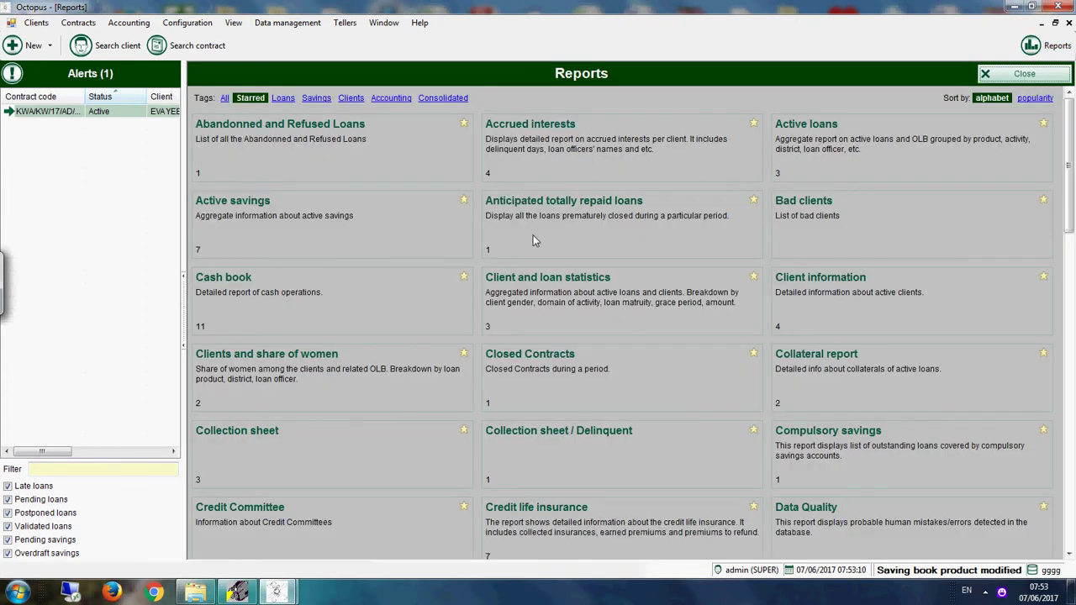
{"action": "left_click", "coordinate": [226, 98]}
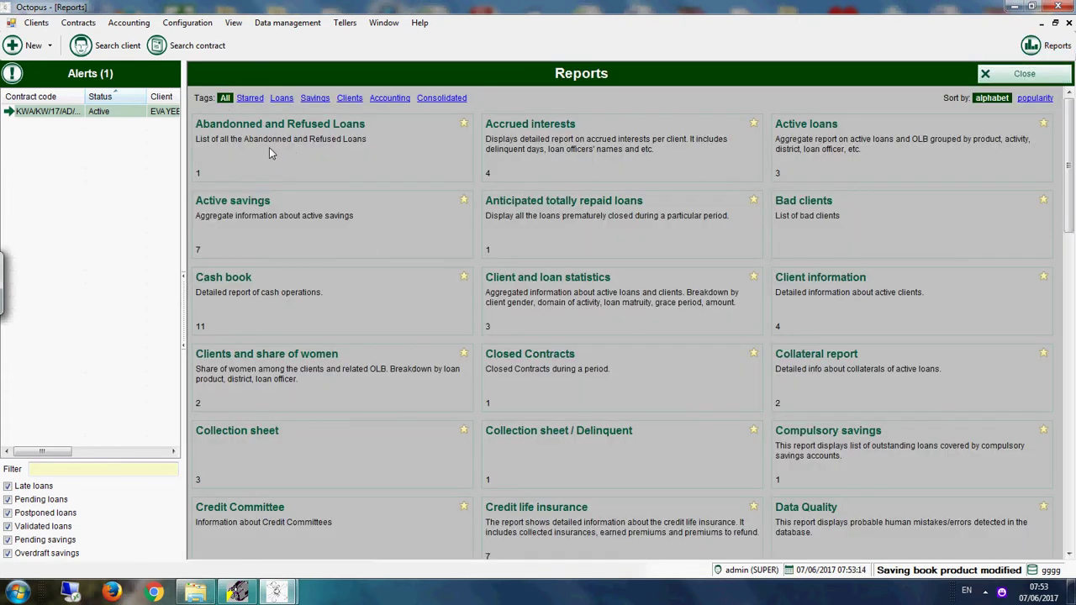
{"action": "left_click", "coordinate": [615, 148]}
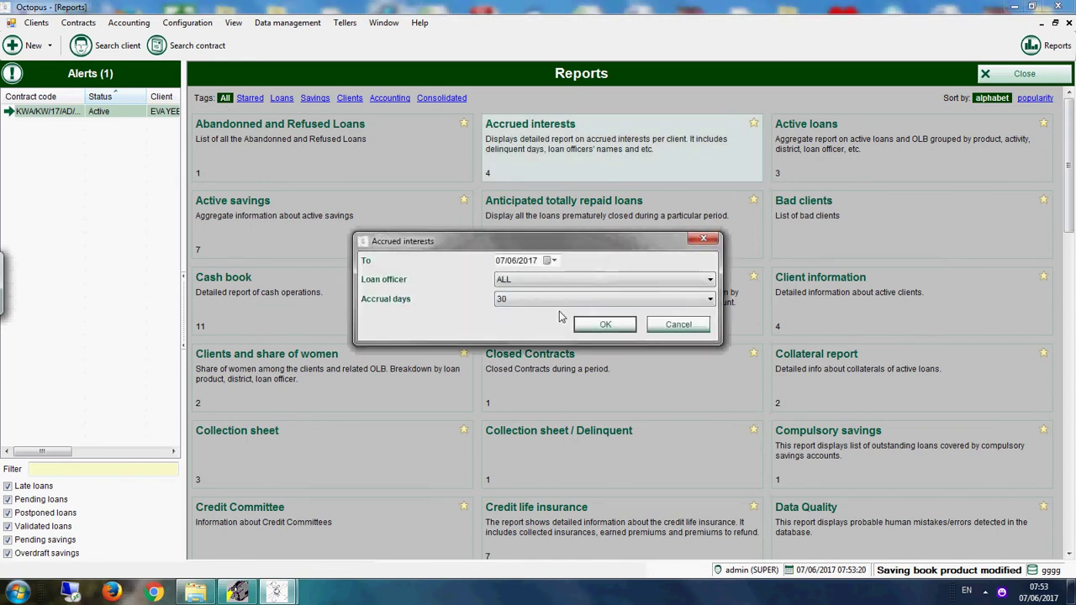
{"action": "left_click", "coordinate": [509, 301]}
{"action": "left_click", "coordinate": [528, 357]}
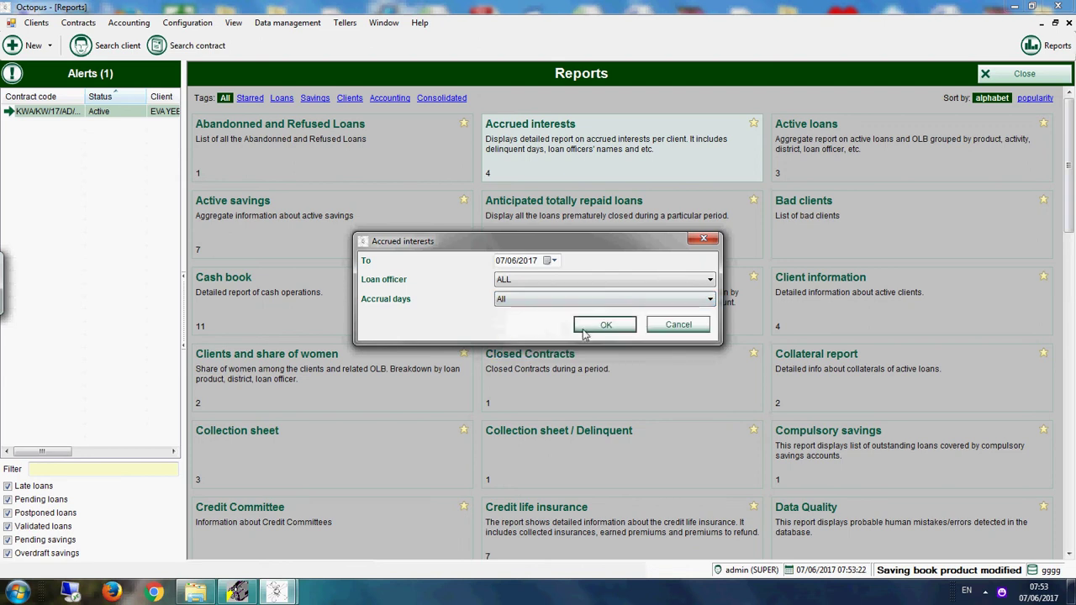
{"action": "left_click", "coordinate": [583, 326]}
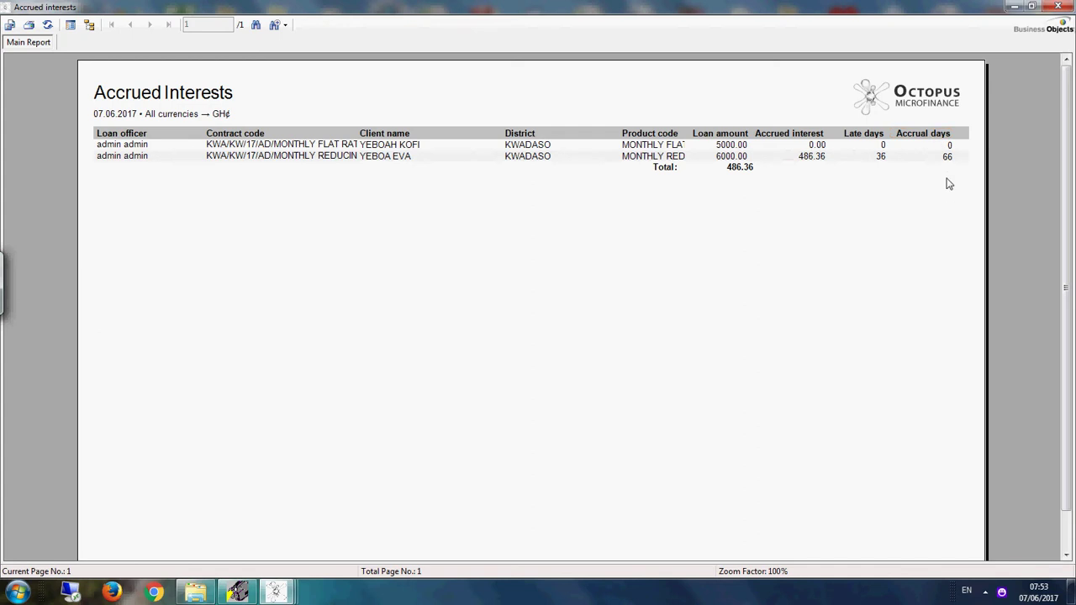
{"action": "left_click", "coordinate": [1058, 7]}
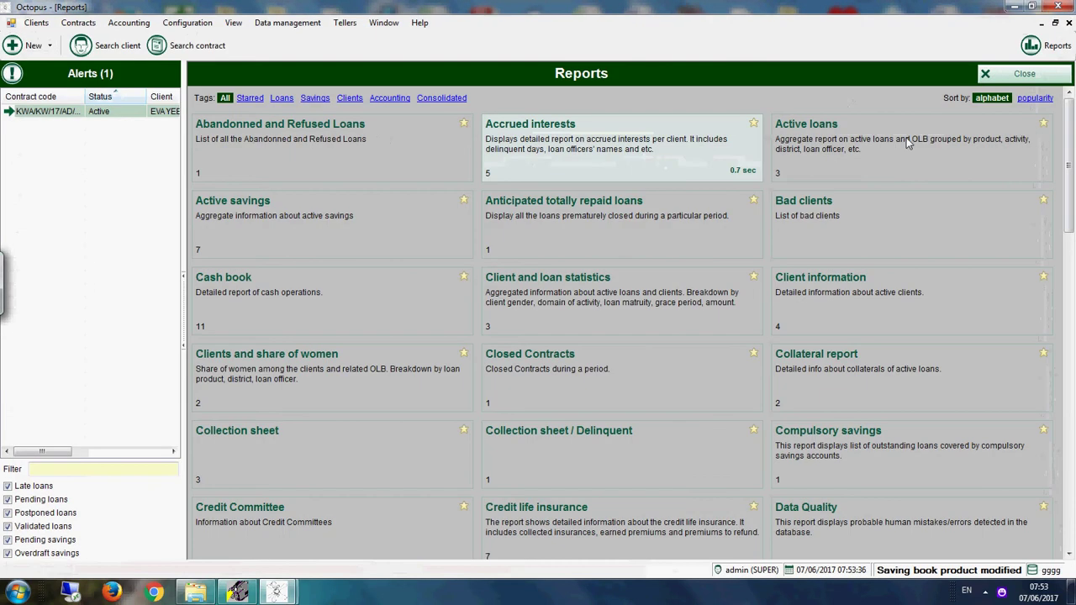
Examine the whole Active loans report as of 07/06/2017 for all subordinates, then close it
{"action": "left_click", "coordinate": [858, 160]}
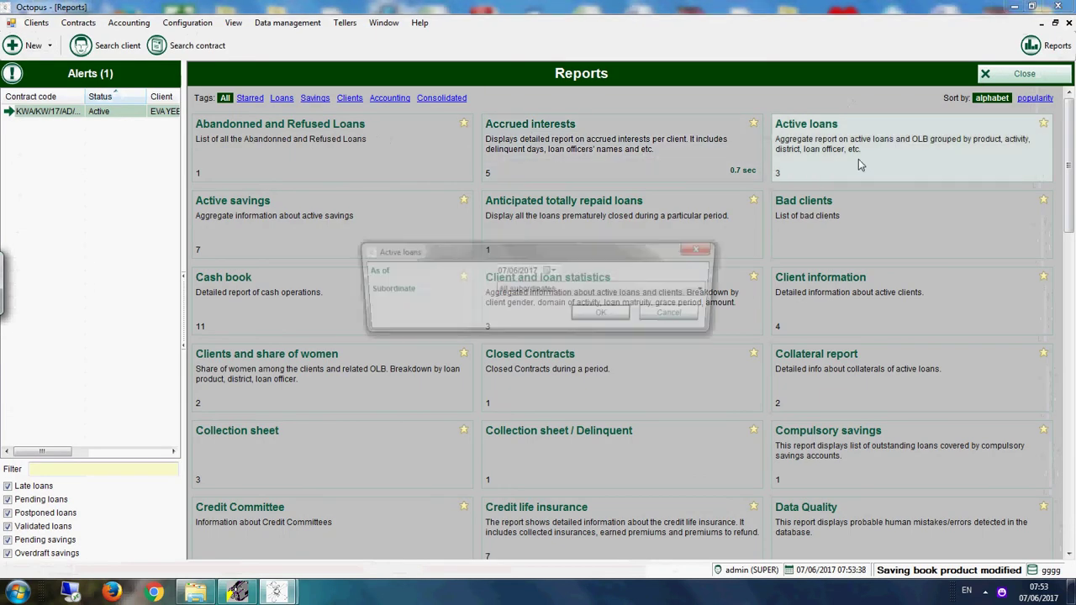
{"action": "left_click", "coordinate": [605, 316]}
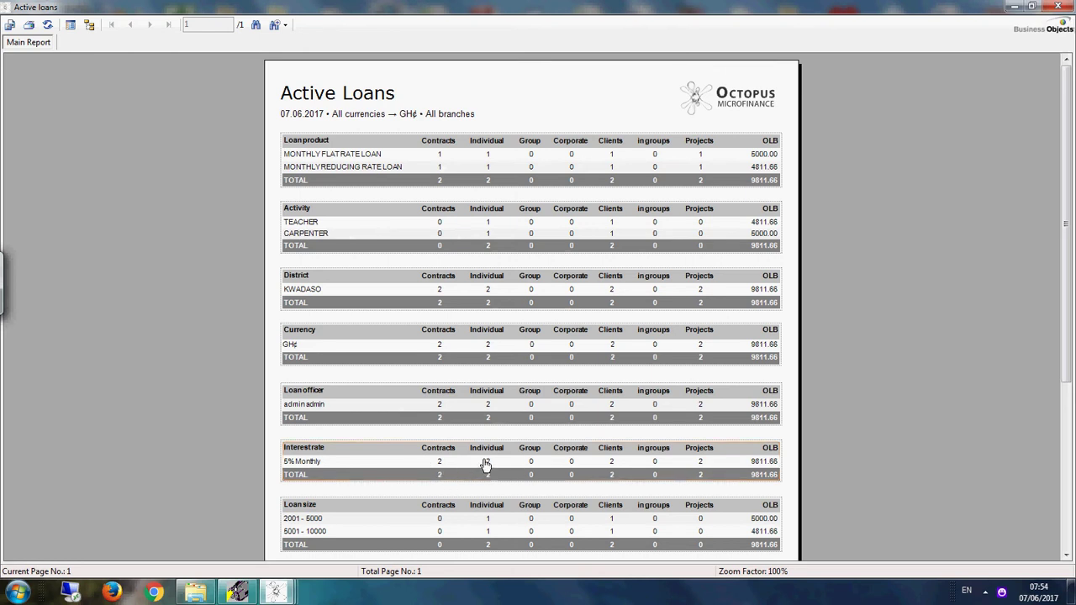
{"action": "left_click", "coordinate": [1069, 480]}
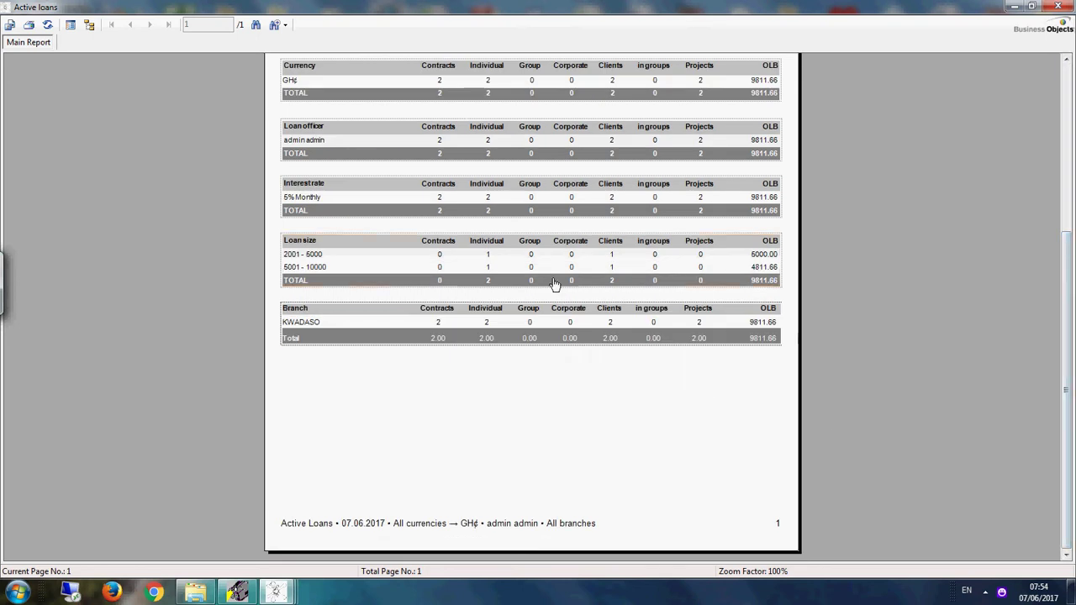
{"action": "left_click", "coordinate": [1058, 7]}
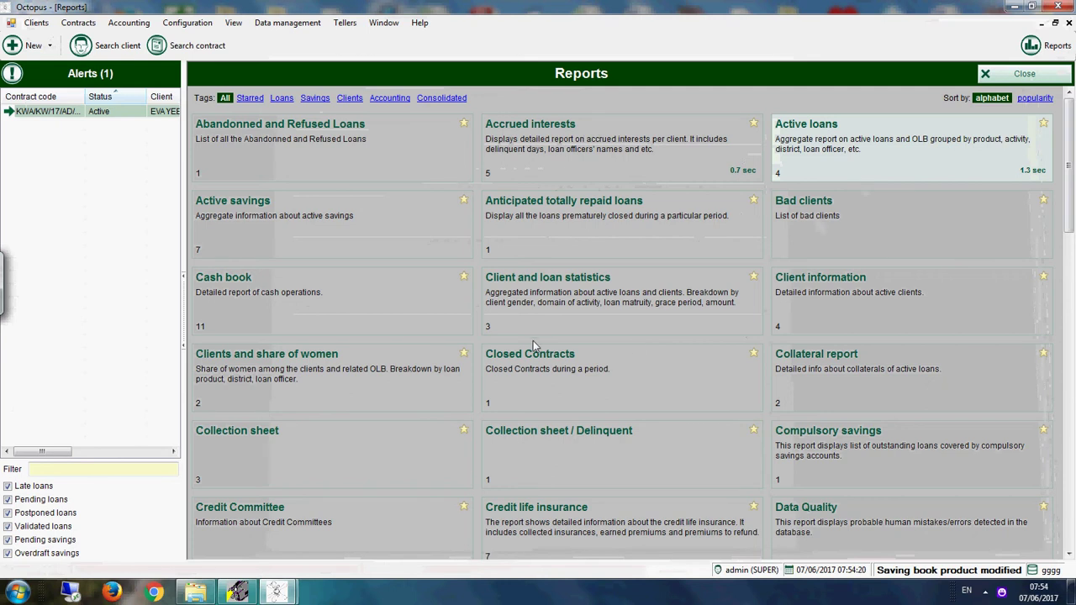
View the Cash book report from 02/01/2017 to 07/06/2017, then close it
{"action": "left_click", "coordinate": [273, 306]}
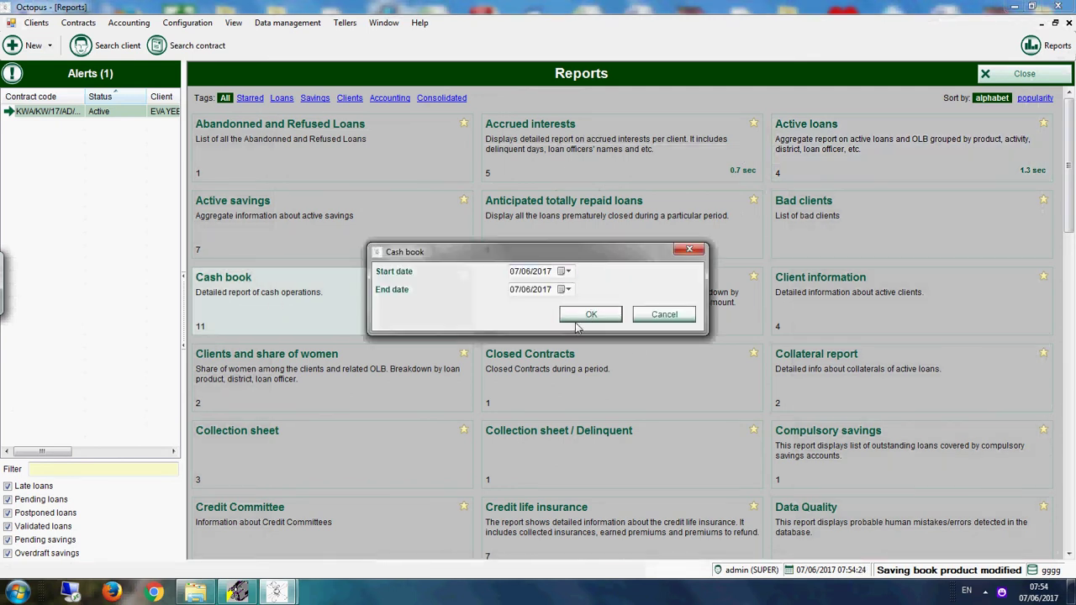
{"action": "left_click", "coordinate": [565, 271]}
{"action": "left_click", "coordinate": [515, 291]}
{"action": "left_click", "coordinate": [516, 291]}
{"action": "left_click", "coordinate": [515, 290]}
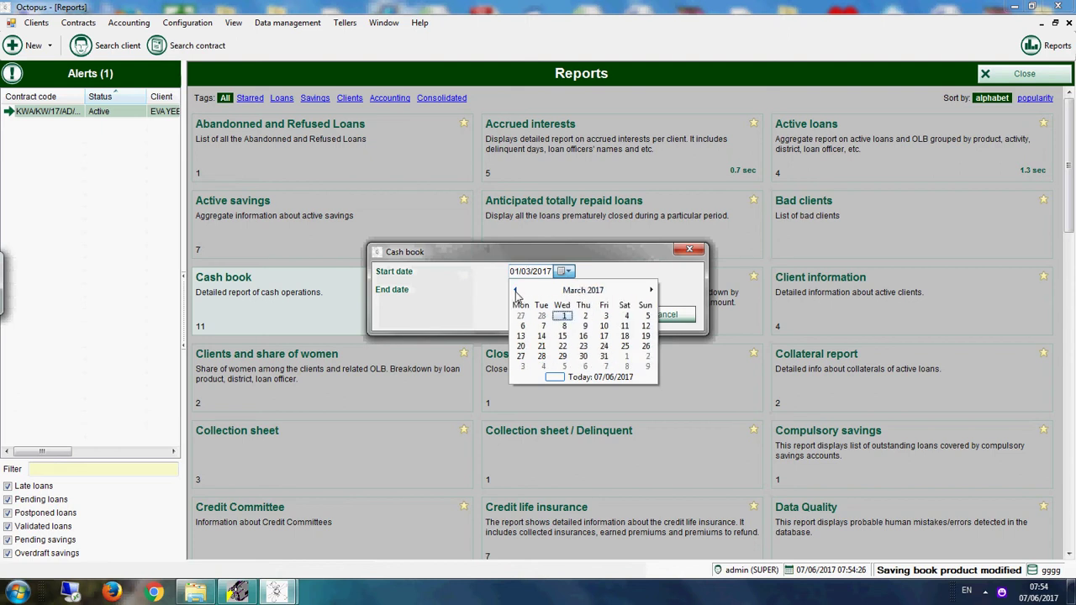
{"action": "left_click", "coordinate": [515, 291]}
{"action": "left_click", "coordinate": [516, 291]}
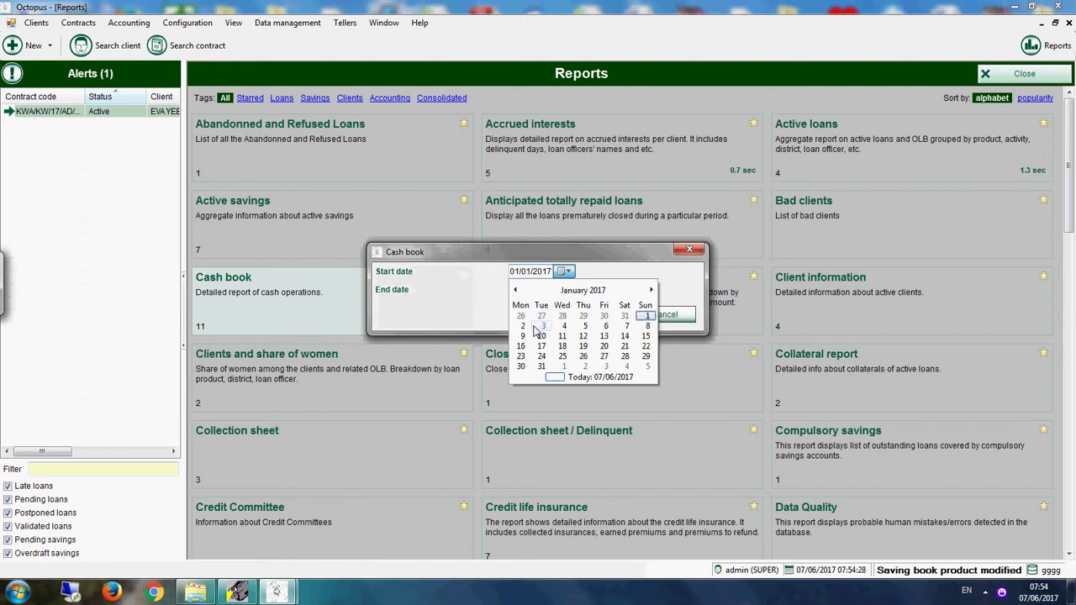
{"action": "left_click", "coordinate": [532, 326]}
{"action": "left_click", "coordinate": [568, 320]}
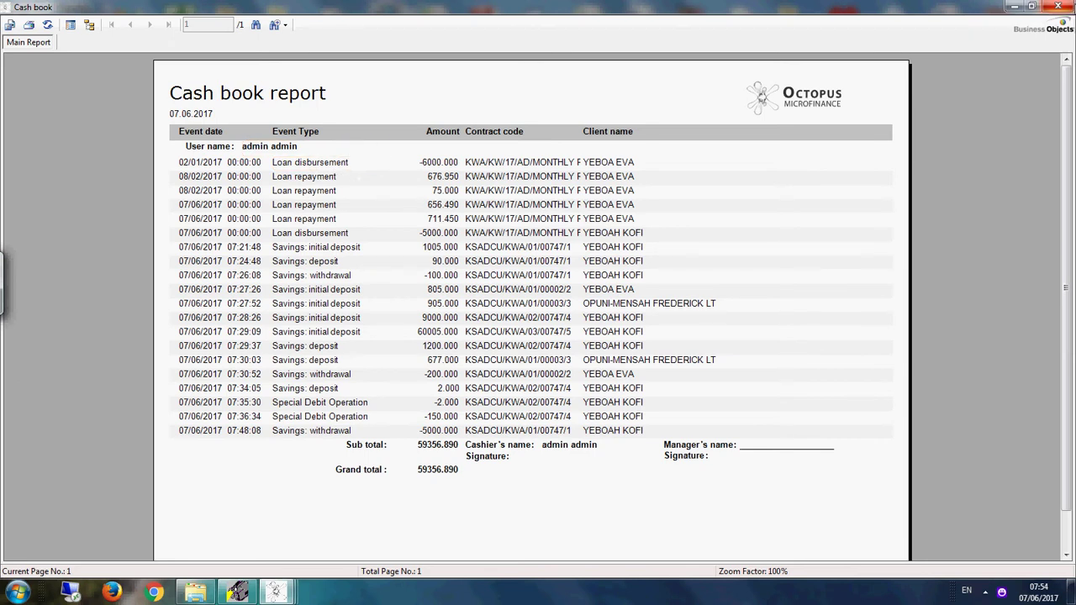
{"action": "left_click", "coordinate": [1058, 6]}
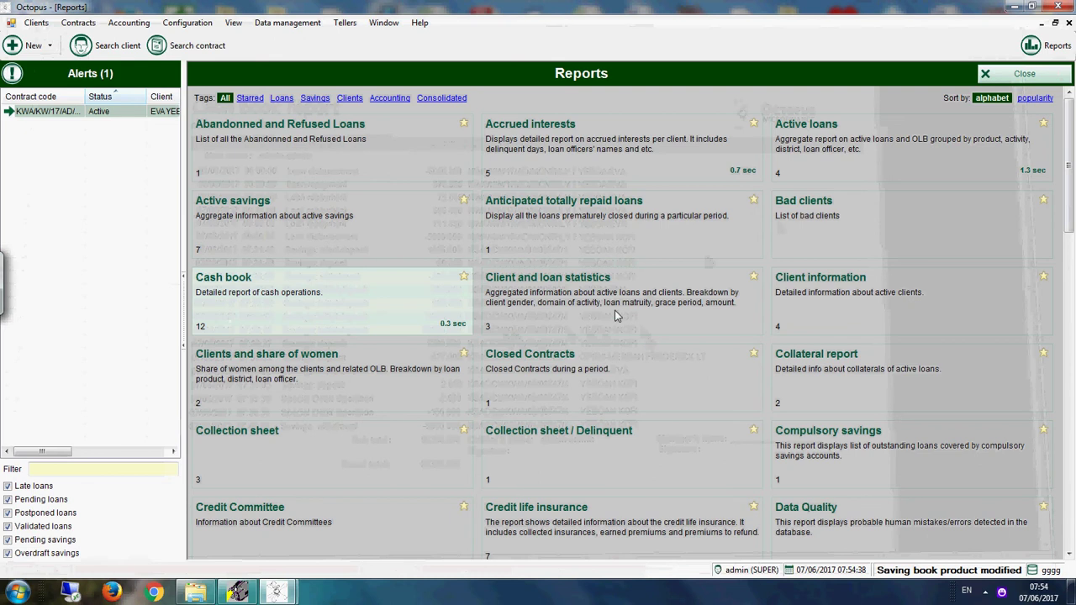
Examine the Client and loan statistics report through the loan scale analysis, then close it
{"action": "left_click", "coordinate": [563, 310]}
{"action": "left_click", "coordinate": [589, 308]}
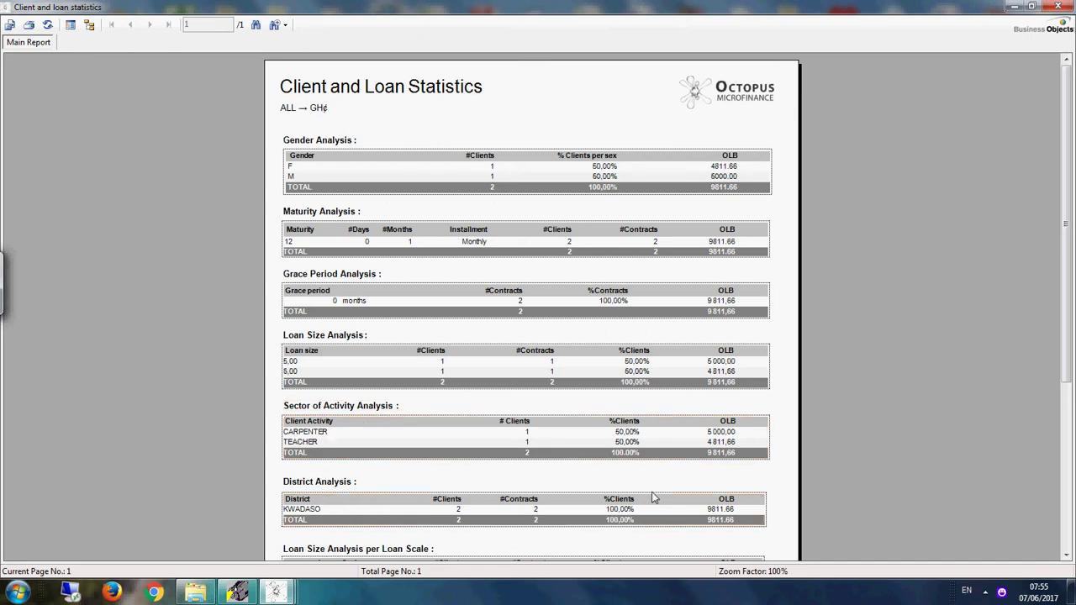
{"action": "scroll", "coordinate": [1064, 378], "scroll_direction": "down", "scroll_amount": 3}
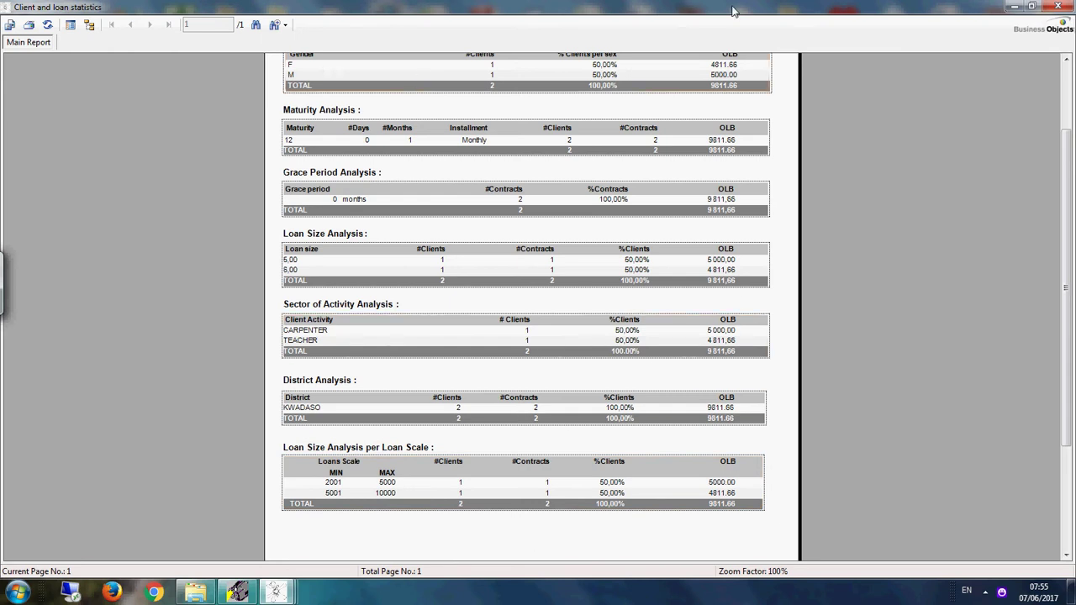
{"action": "left_click", "coordinate": [1051, 7]}
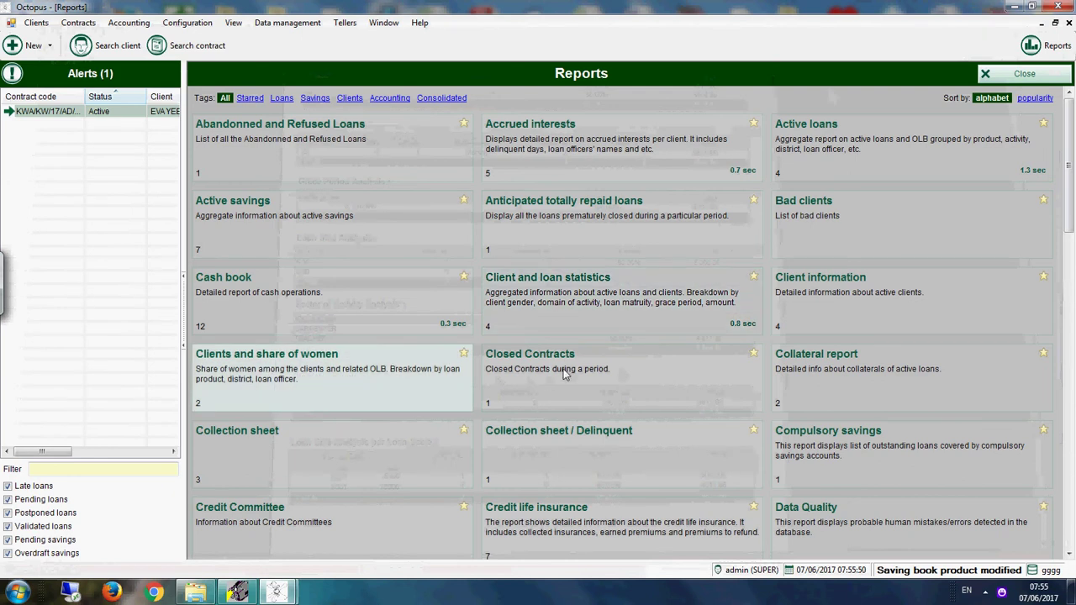
View the Clients and share of women report for 07/06/2017, then close it
{"action": "left_click", "coordinate": [471, 391]}
{"action": "left_click", "coordinate": [594, 307]}
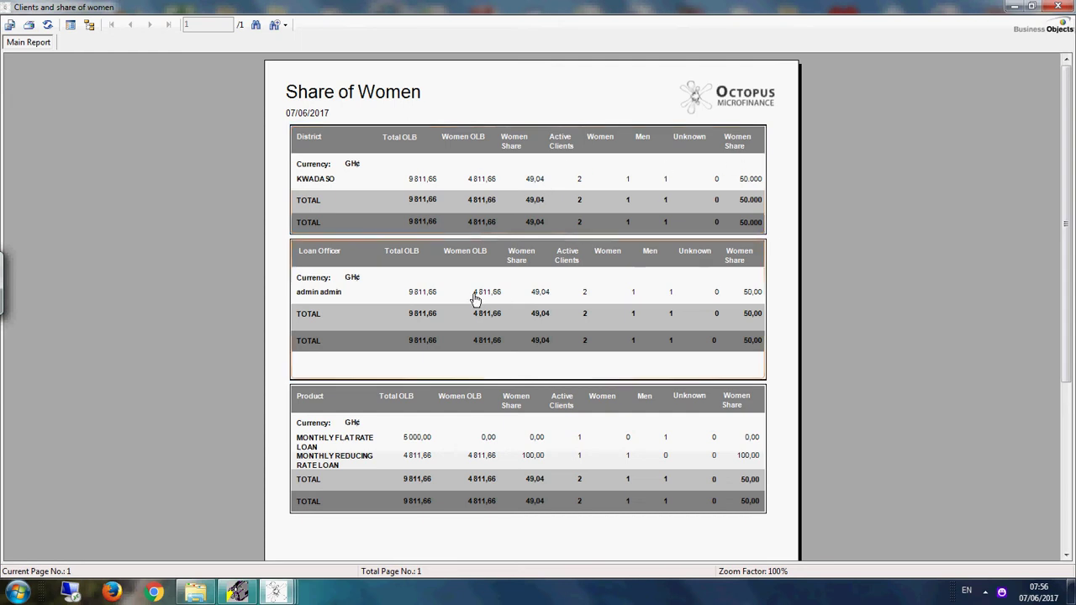
{"action": "left_click", "coordinate": [1057, 6]}
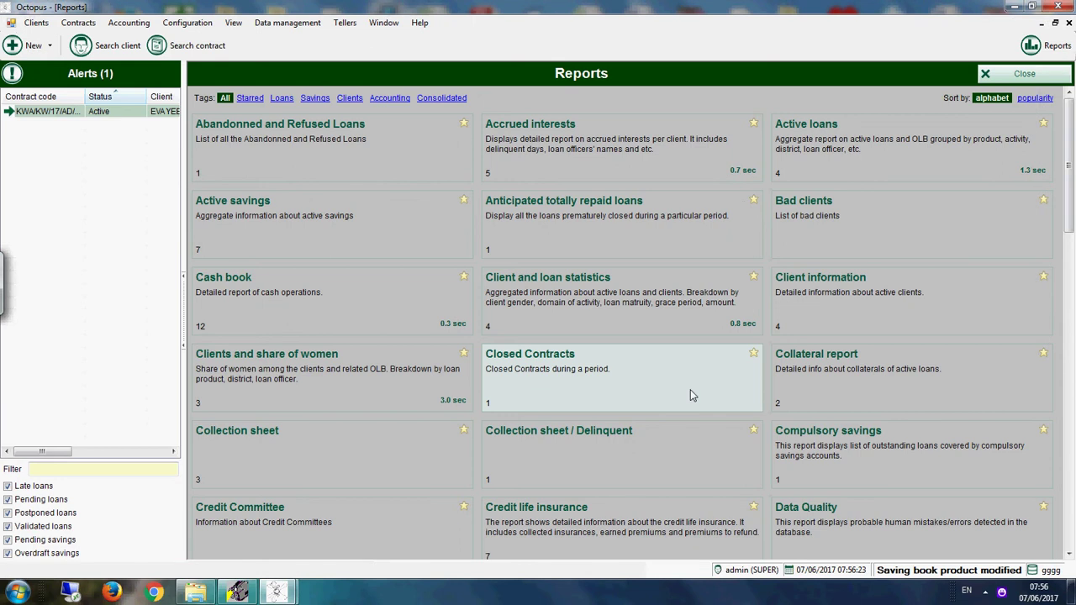
Generate the Collateral report as of 07/06/2017
{"action": "left_click", "coordinate": [872, 396]}
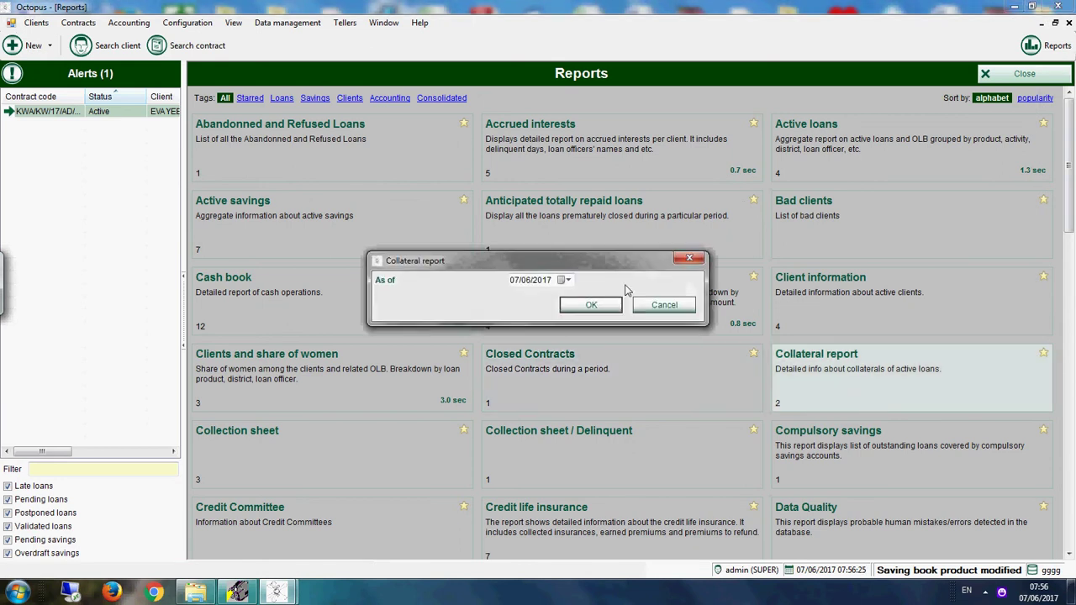
{"action": "left_click", "coordinate": [594, 305]}
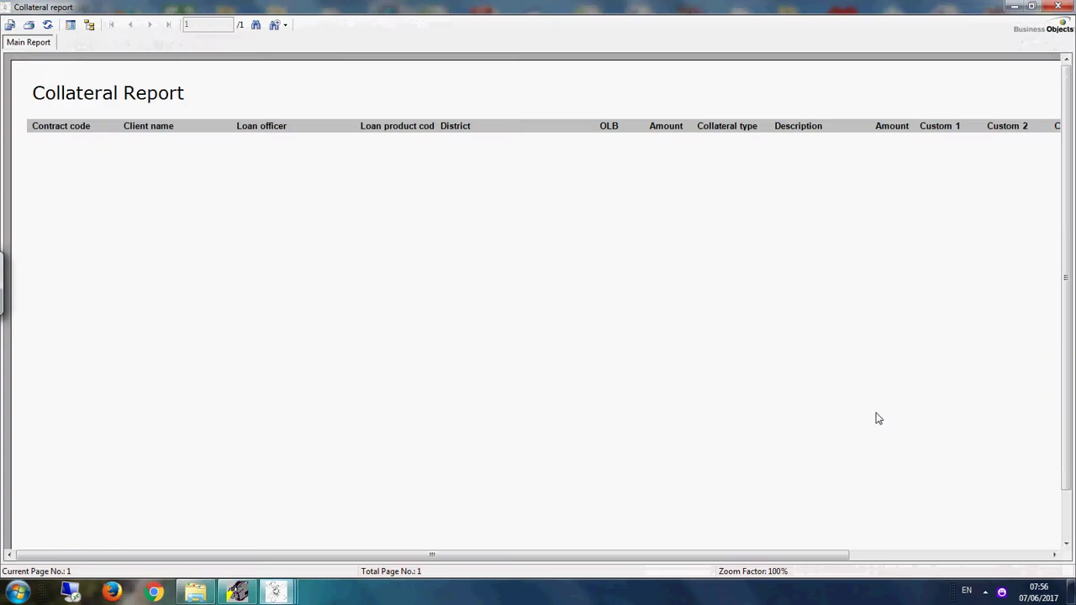
Close the Collateral report, then view the Collection sheet report from 01/01/2017 to 07/06/2017 for all subordinates and close it
{"action": "left_click", "coordinate": [1058, 6]}
{"action": "left_click", "coordinate": [374, 454]}
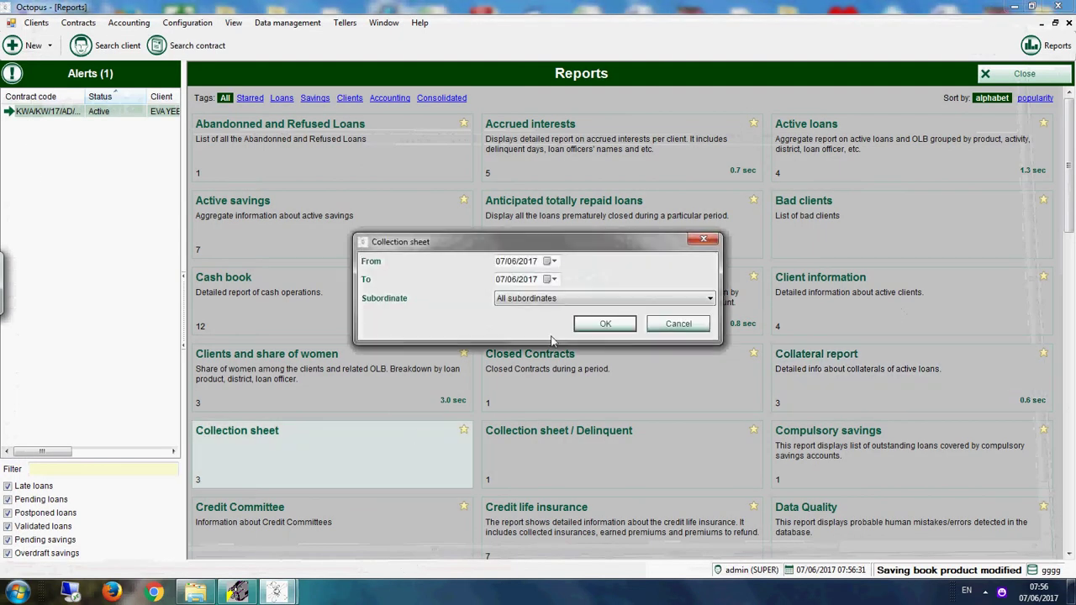
{"action": "left_click", "coordinate": [552, 261]}
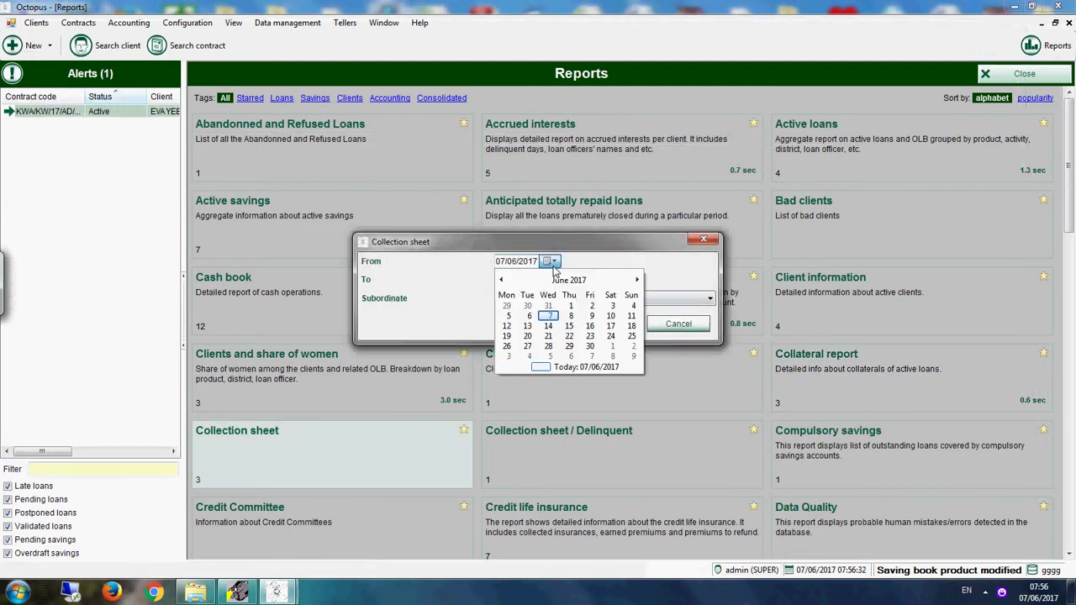
{"action": "left_click", "coordinate": [501, 281]}
{"action": "left_click", "coordinate": [502, 281]}
{"action": "left_click", "coordinate": [501, 281]}
{"action": "left_click", "coordinate": [501, 281]}
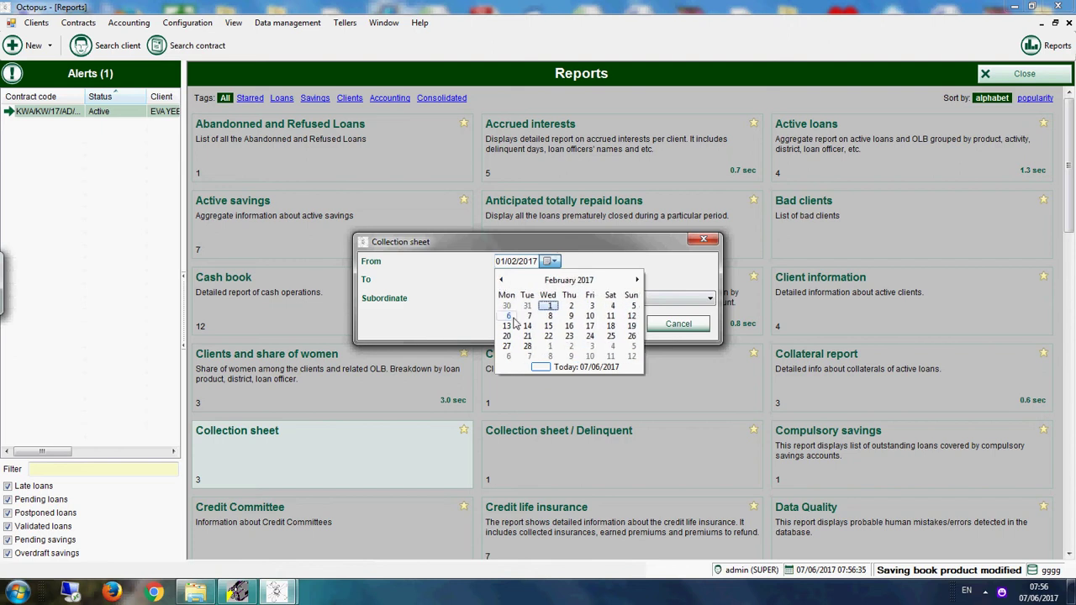
{"action": "left_click", "coordinate": [501, 281]}
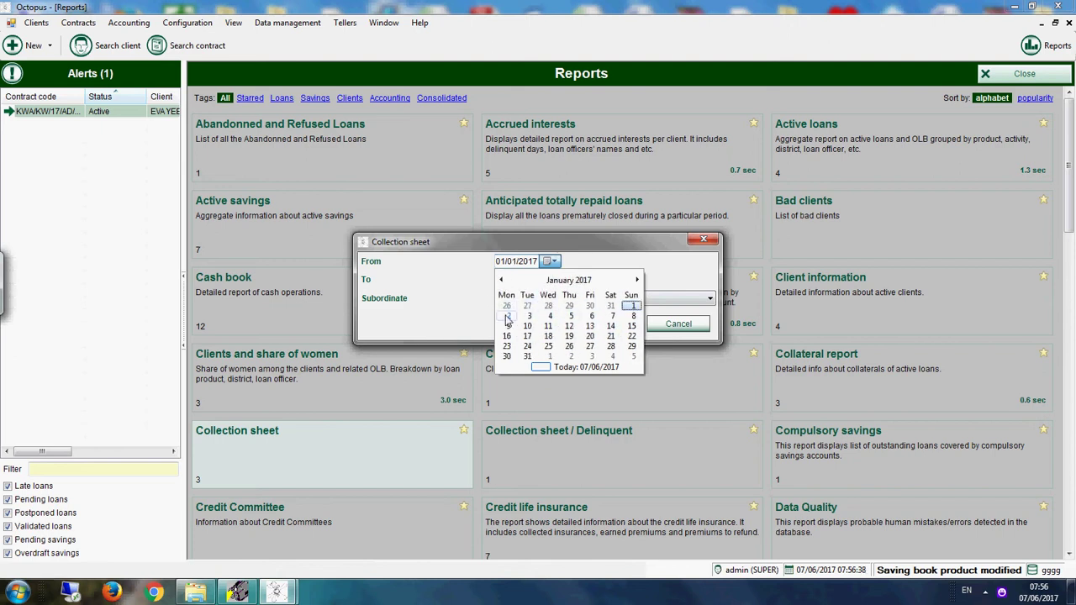
{"action": "left_click", "coordinate": [632, 306]}
{"action": "left_click", "coordinate": [623, 324]}
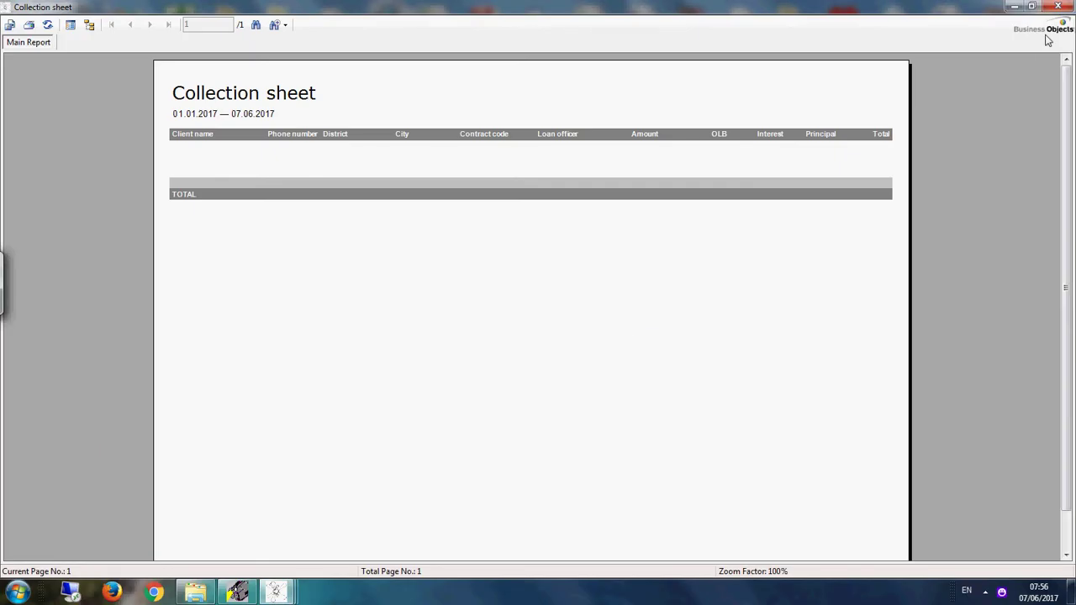
{"action": "left_click", "coordinate": [1058, 7]}
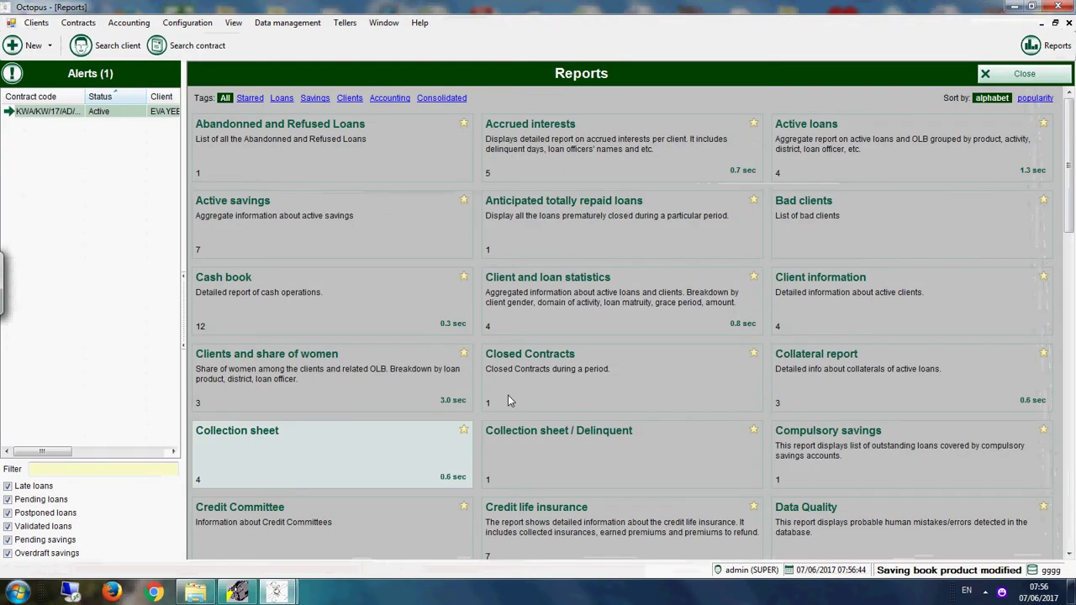
View the Collection sheet / Delinquent report for 07/06/2017, checking the delinquent loans, then close it
{"action": "left_click", "coordinate": [611, 461]}
{"action": "left_click", "coordinate": [605, 324]}
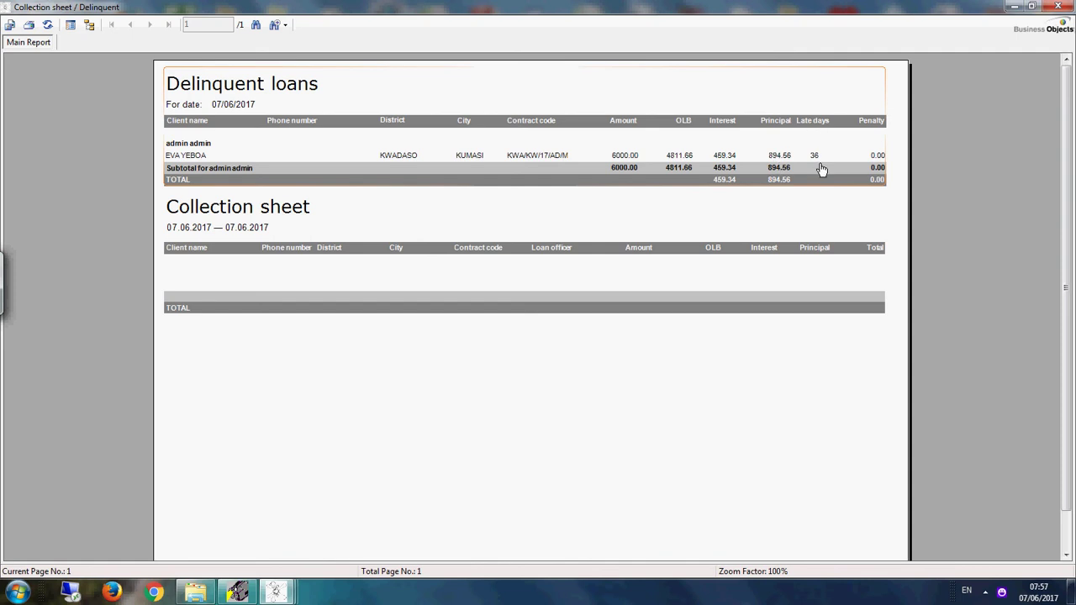
{"action": "left_click", "coordinate": [1054, 7]}
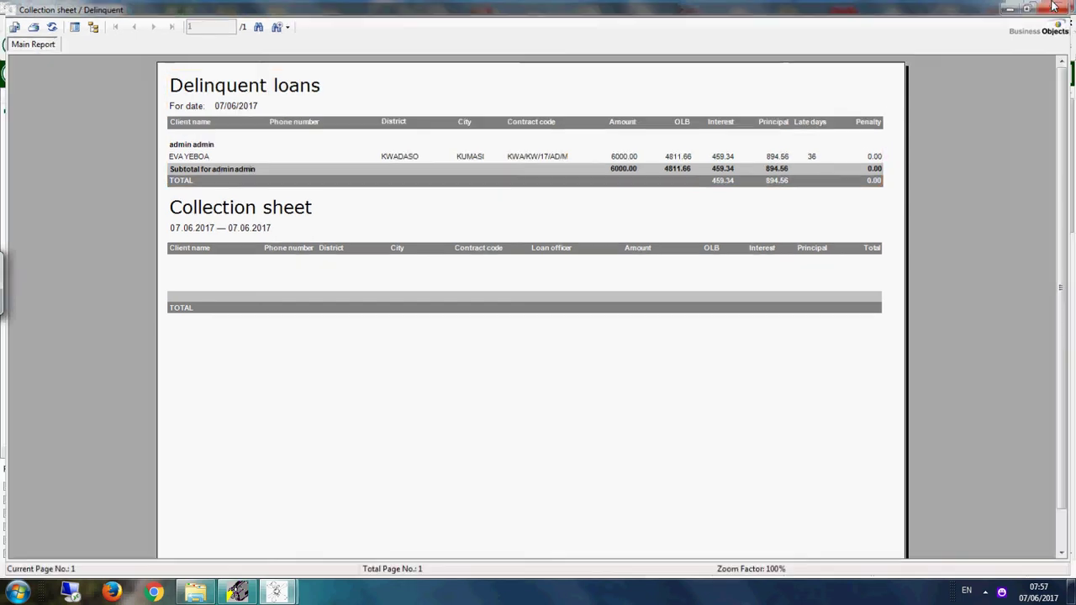
Generate the Collection sheet report again for the same 01/01/2017 to 07/06/2017 period, then close it
{"action": "left_click", "coordinate": [378, 450]}
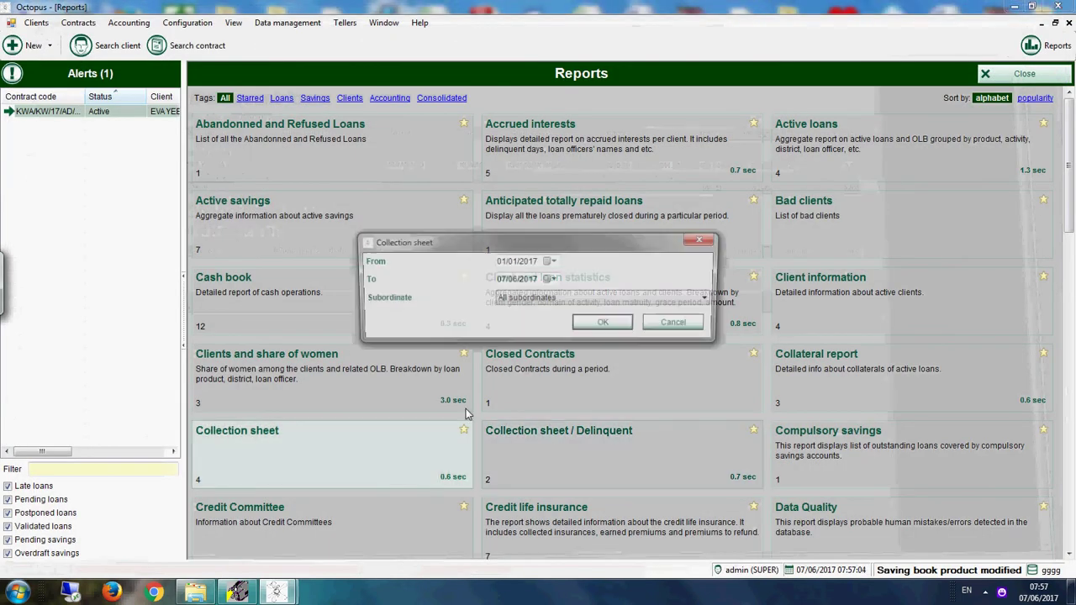
{"action": "left_click", "coordinate": [594, 327]}
{"action": "left_click", "coordinate": [1057, 7]}
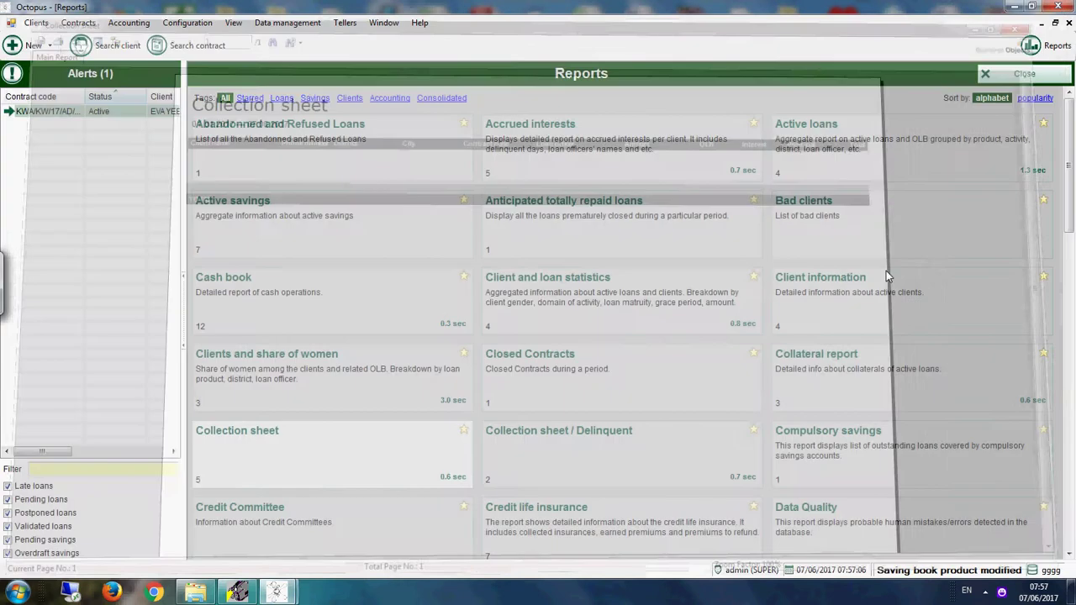
View the Compulsory savings report as of 07/06/2017, checking the savings balances linked to loans, then close it
{"action": "left_click", "coordinate": [849, 448]}
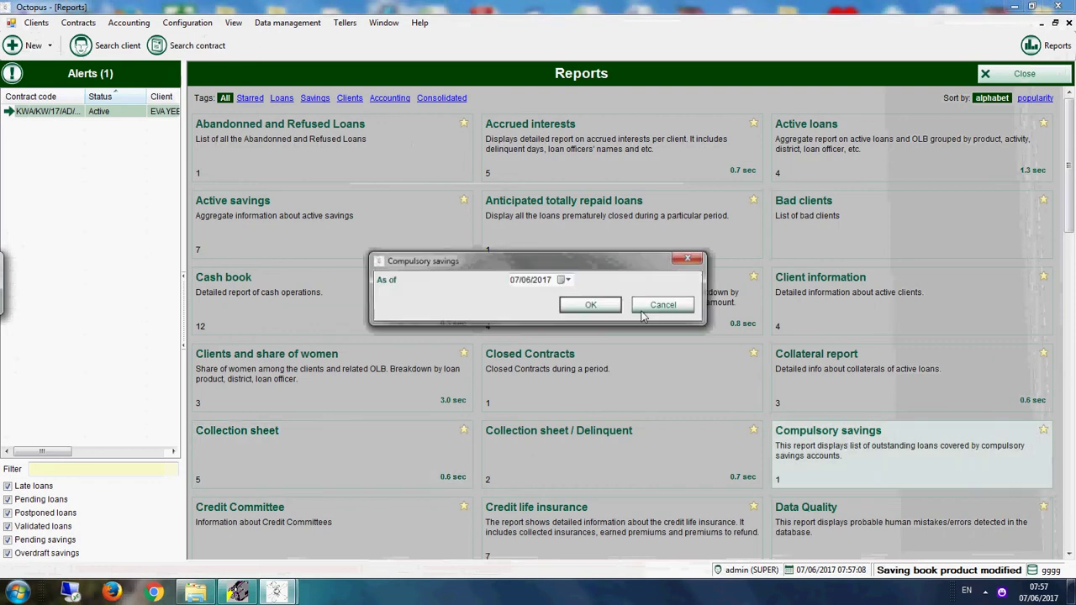
{"action": "left_click", "coordinate": [596, 304]}
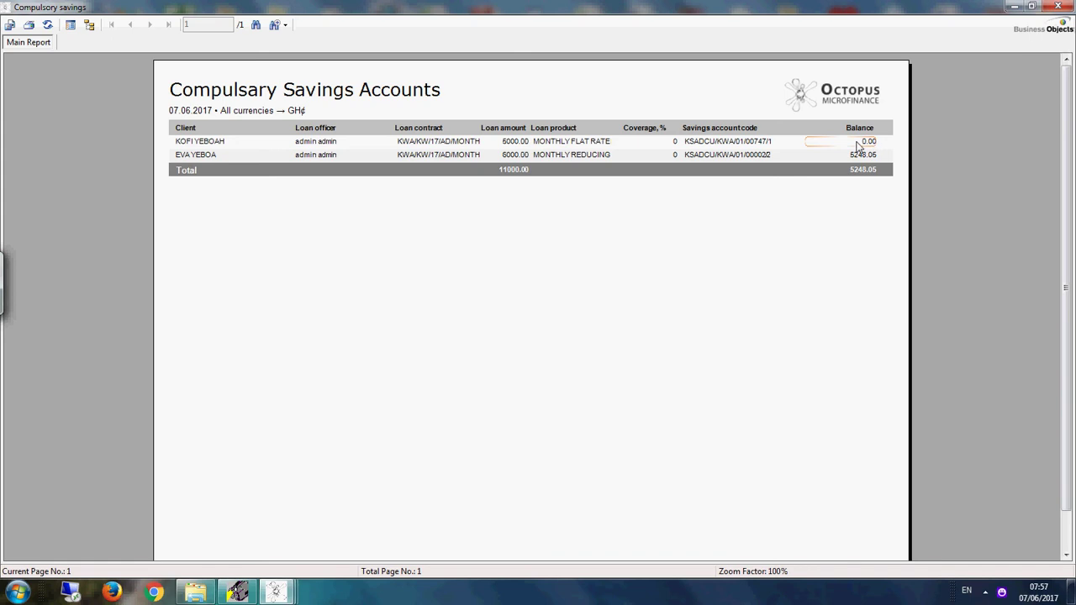
{"action": "left_click", "coordinate": [1057, 7]}
View the Credit Committee report for all committee codes and all subordinates, then close it
{"action": "left_click_drag", "start_coordinate": [1073, 206], "coordinate": [1075, 288]}
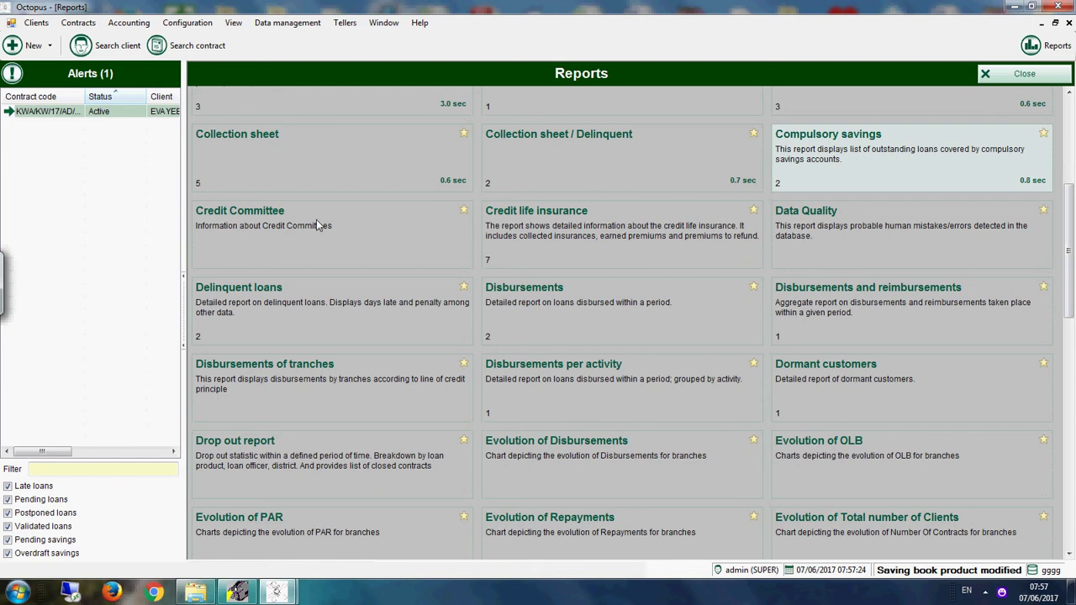
{"action": "left_click", "coordinate": [236, 227]}
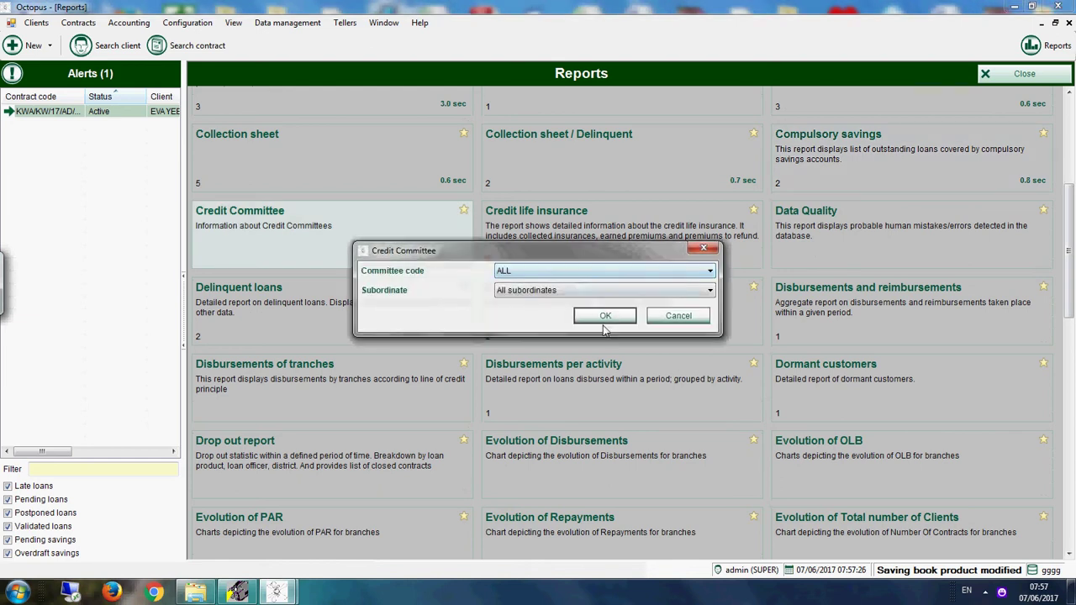
{"action": "left_click", "coordinate": [604, 320]}
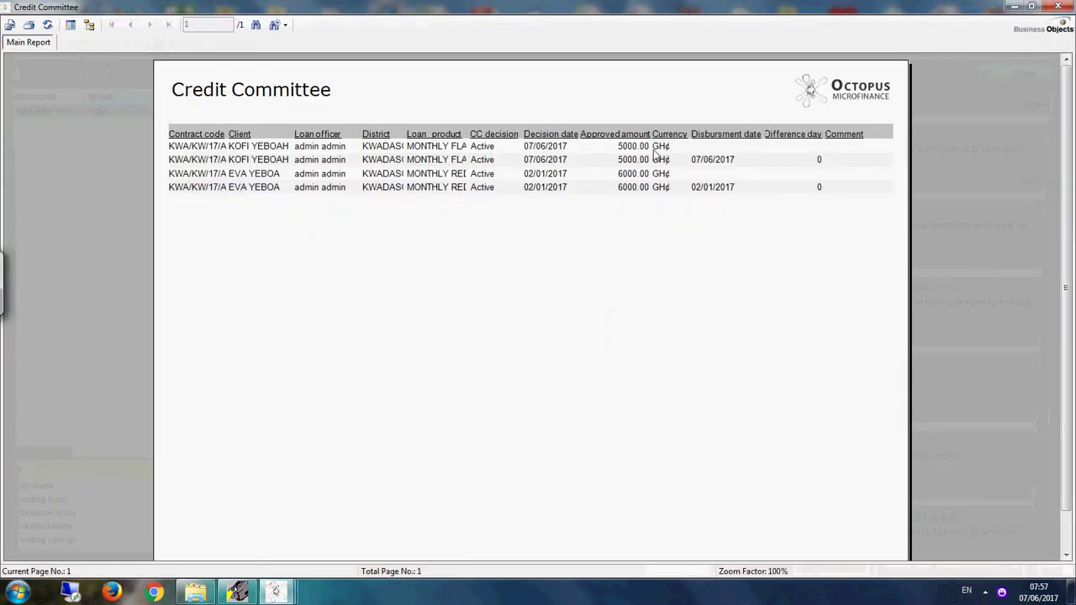
{"action": "left_click", "coordinate": [1057, 5]}
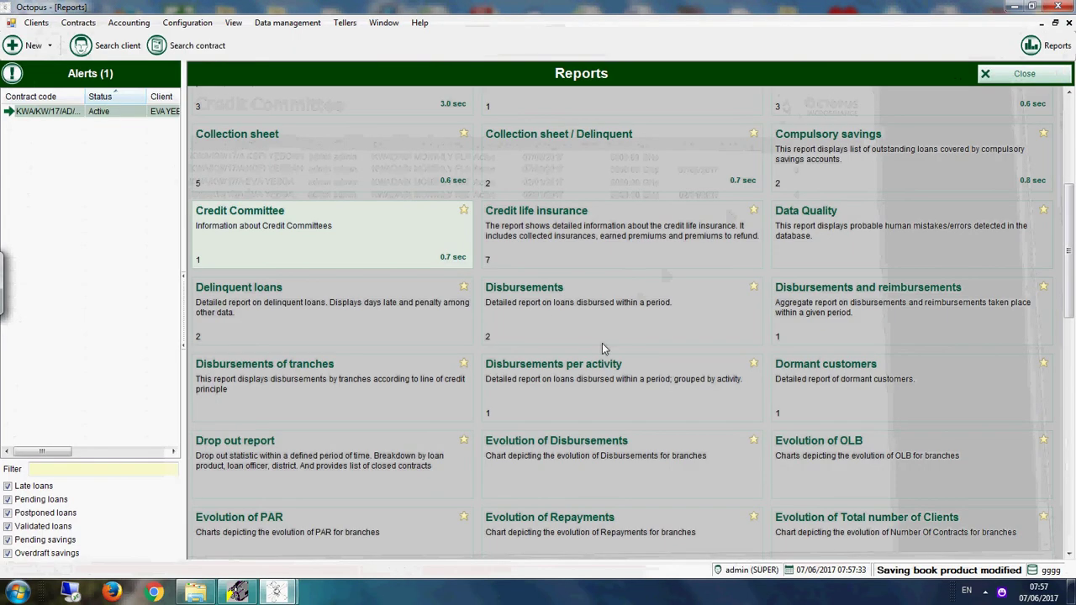
View the Credit life insurance report for 07/06/2017, examining the credit amount and premium columns, then close it
{"action": "left_click", "coordinate": [613, 252]}
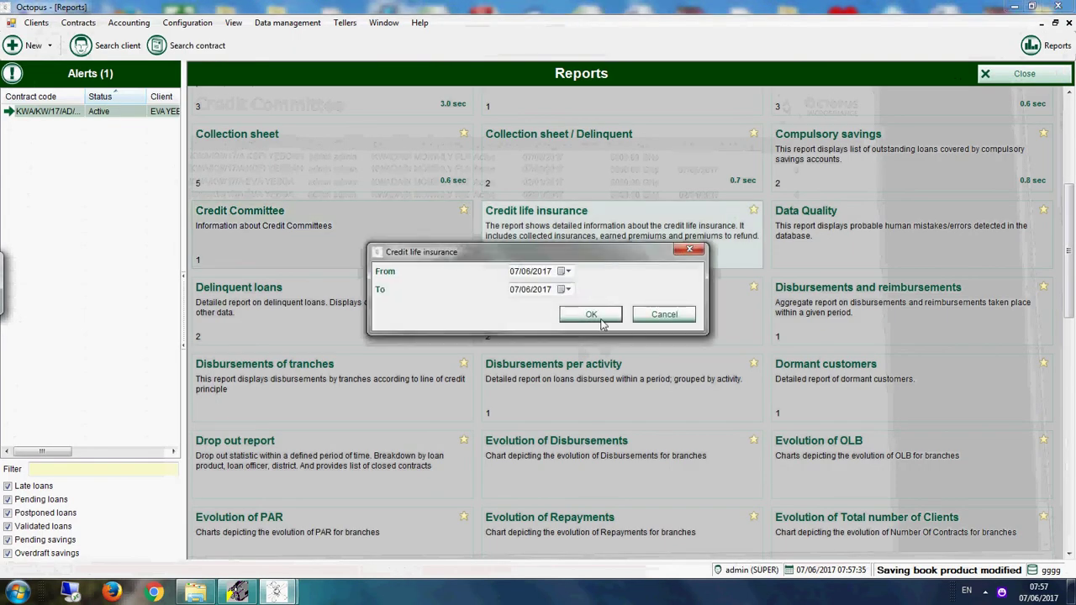
{"action": "left_click", "coordinate": [602, 321]}
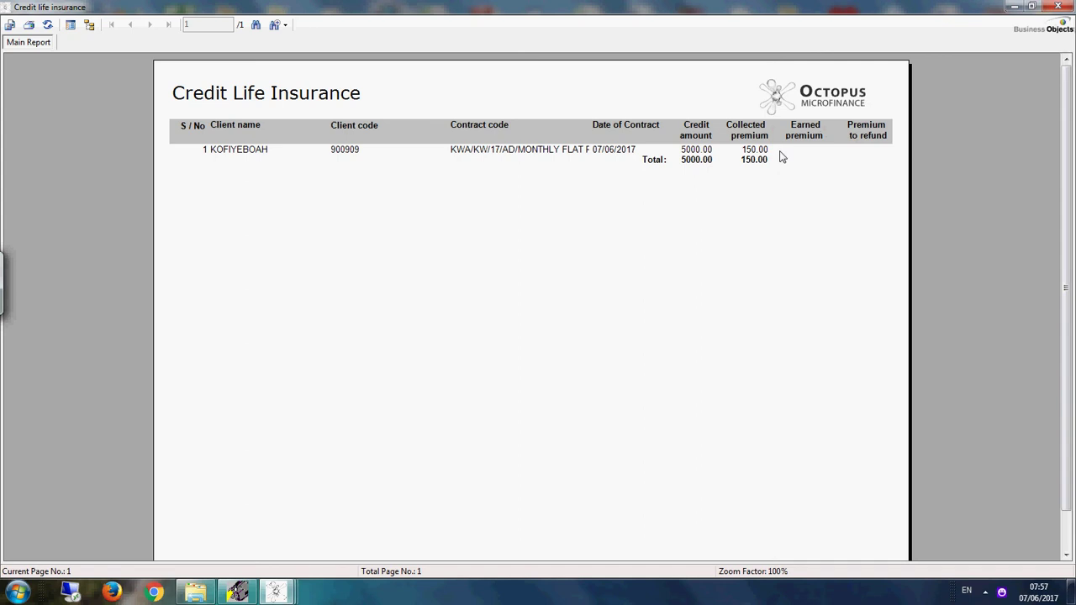
{"action": "left_click", "coordinate": [1057, 8]}
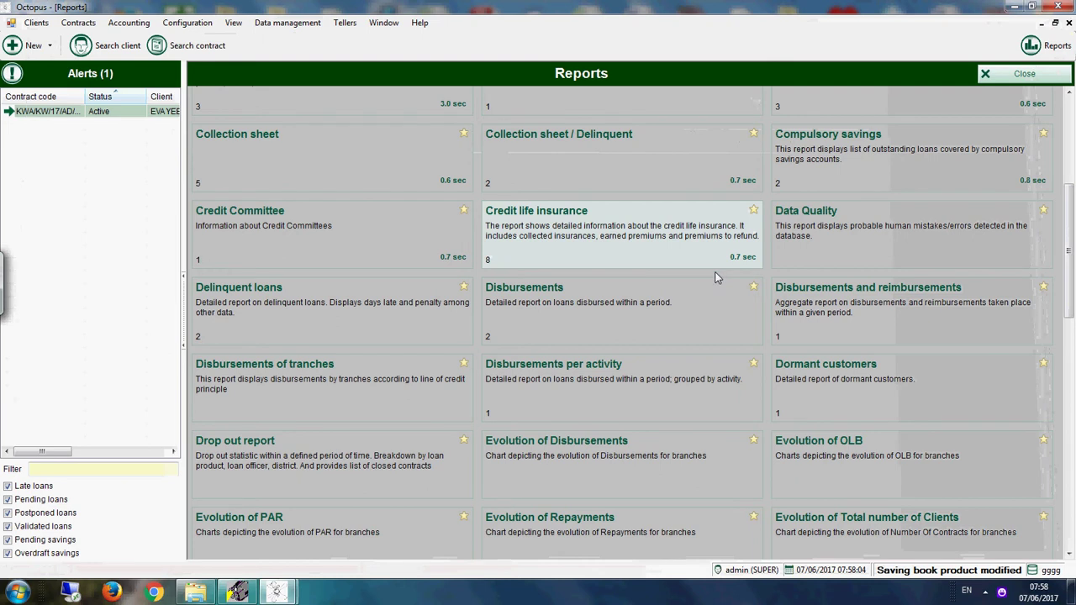
View the Delinquent loans report as of 07/06/2017 for all subordinates, then close it
{"action": "left_click", "coordinate": [450, 330]}
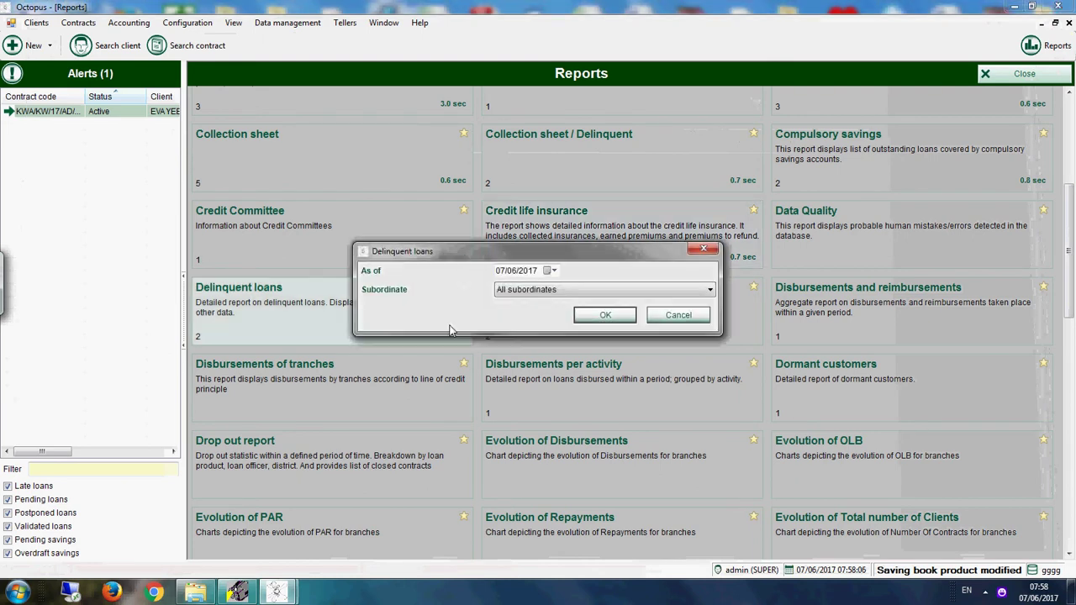
{"action": "left_click", "coordinate": [606, 316]}
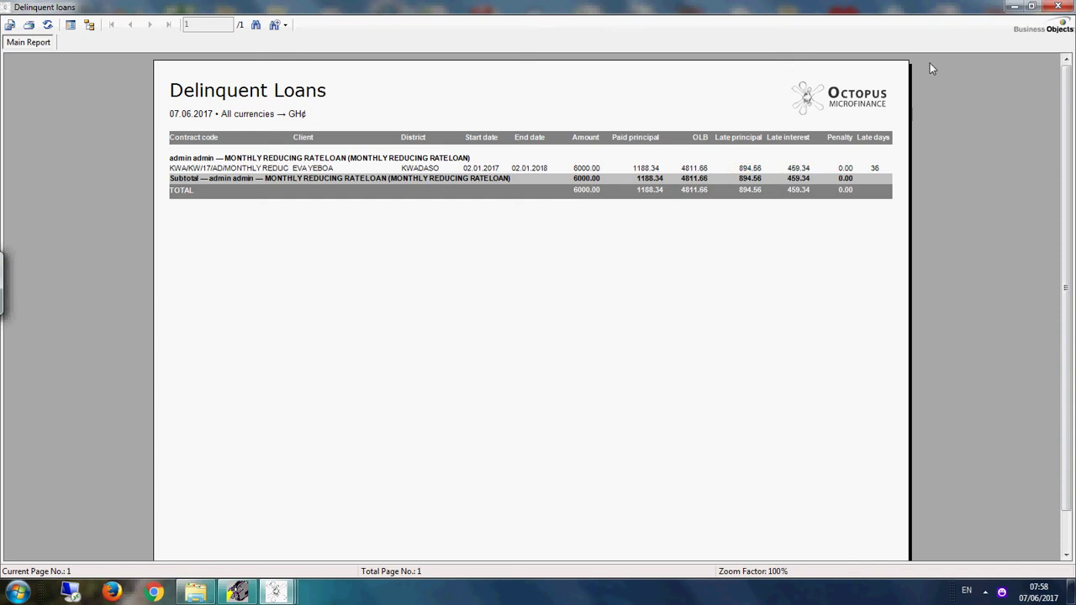
{"action": "left_click", "coordinate": [1058, 7]}
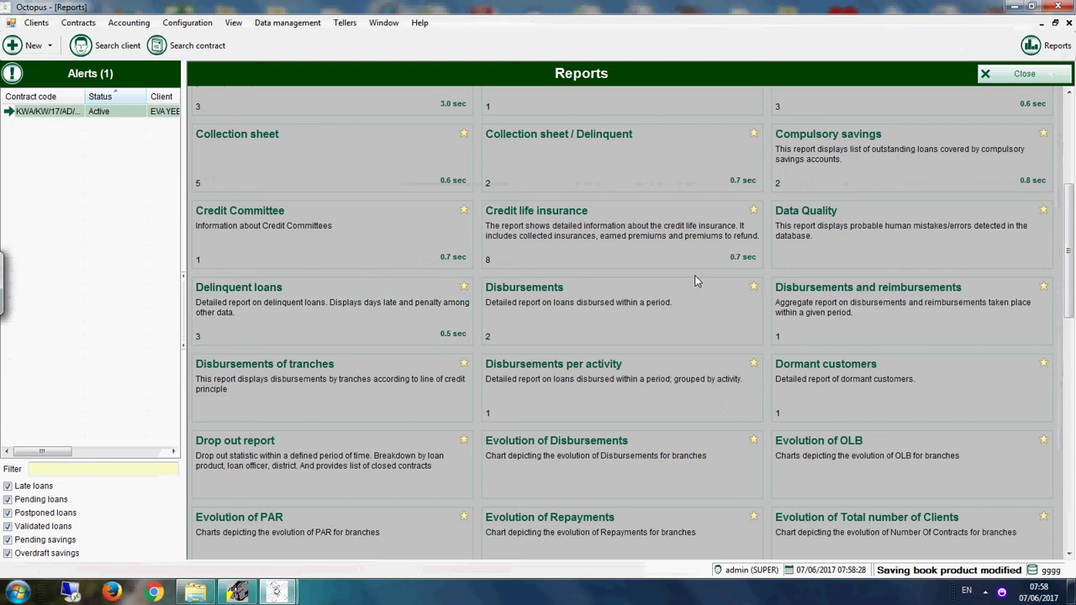
View the Disbursements report for 01/06/2017 to 30/06/2017, then close it
{"action": "left_click", "coordinate": [676, 316]}
{"action": "left_click", "coordinate": [624, 322]}
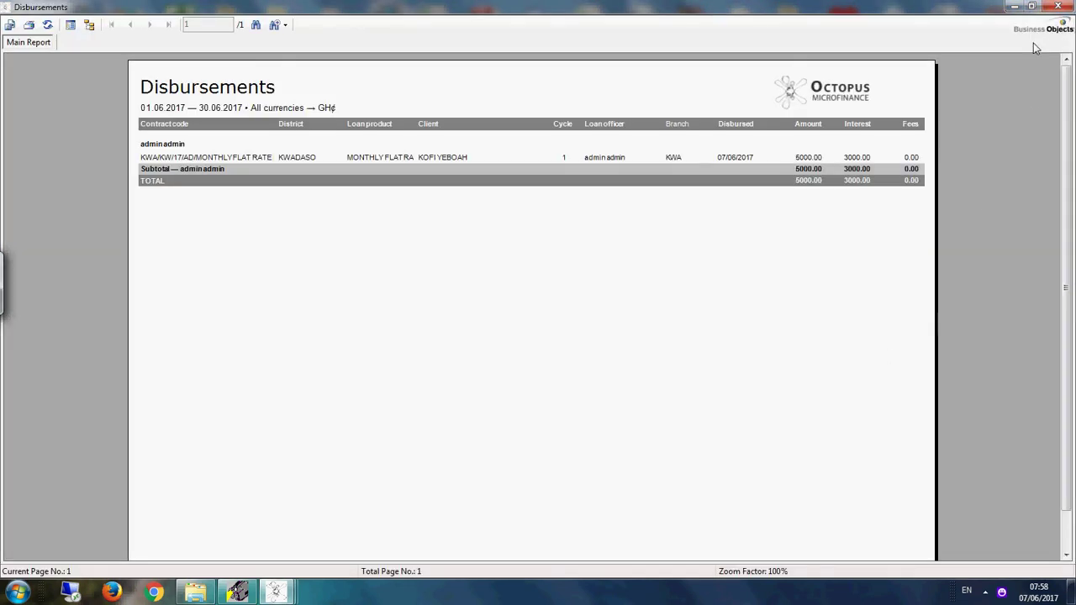
{"action": "left_click", "coordinate": [1057, 7]}
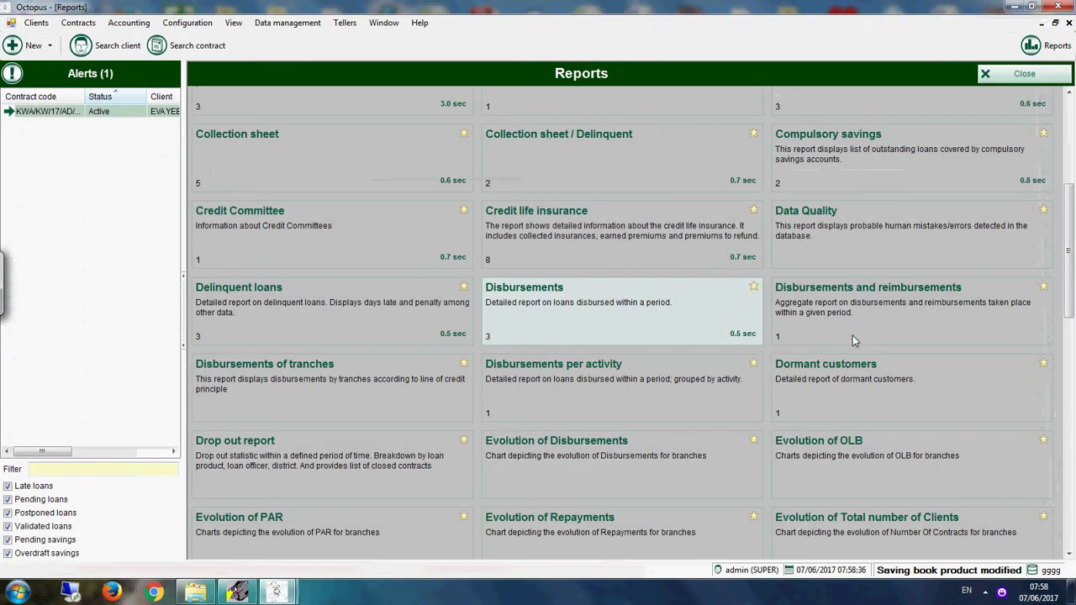
View the Disbursements and reimbursements report for 07/06/2017 with all subordinates, then close it
{"action": "left_click", "coordinate": [858, 331]}
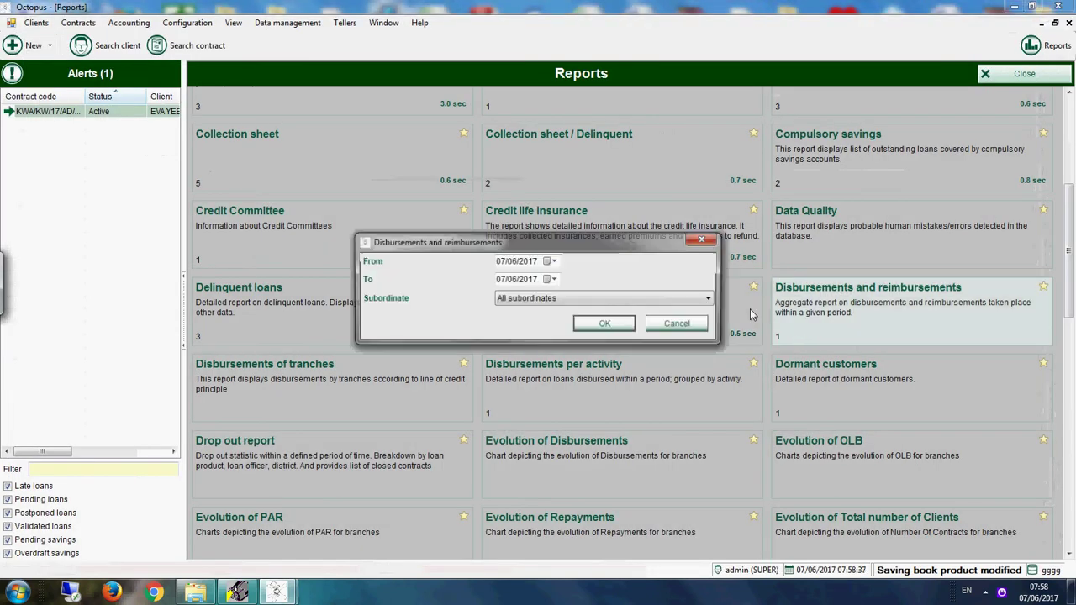
{"action": "left_click", "coordinate": [608, 329]}
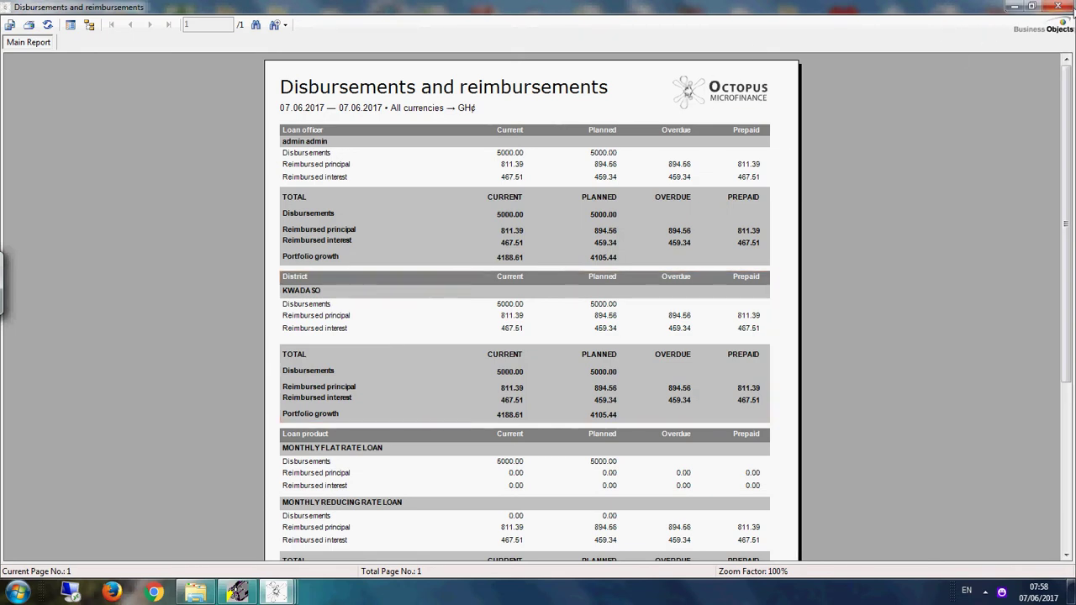
{"action": "left_click", "coordinate": [1057, 7]}
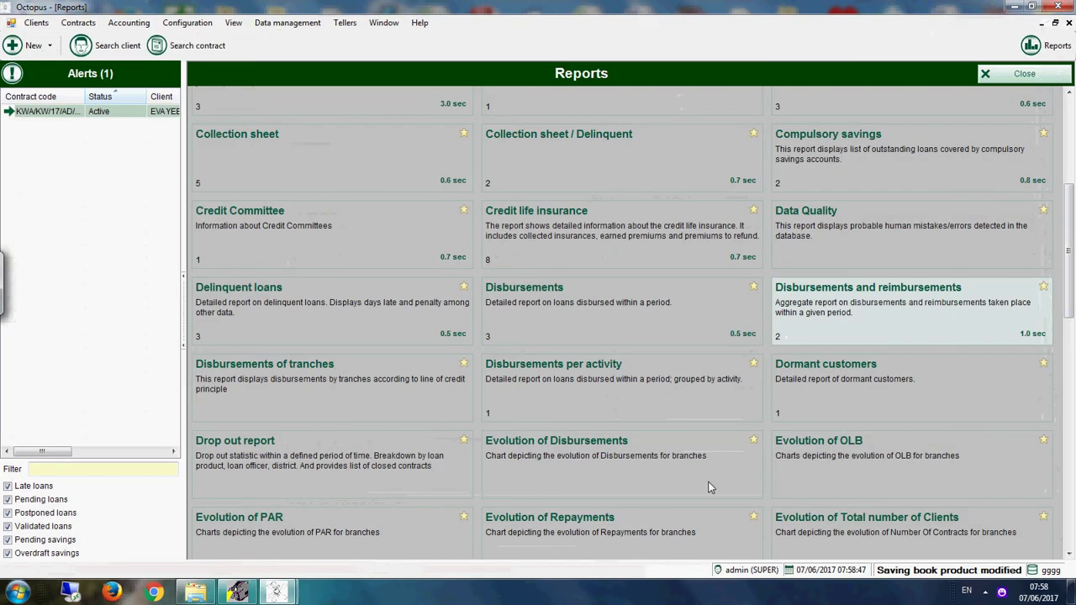
View the General ledger report for 07/06/2017 across all accounts and all branches, then close it
{"action": "scroll", "coordinate": [526, 498], "scroll_direction": "down", "scroll_amount": 5}
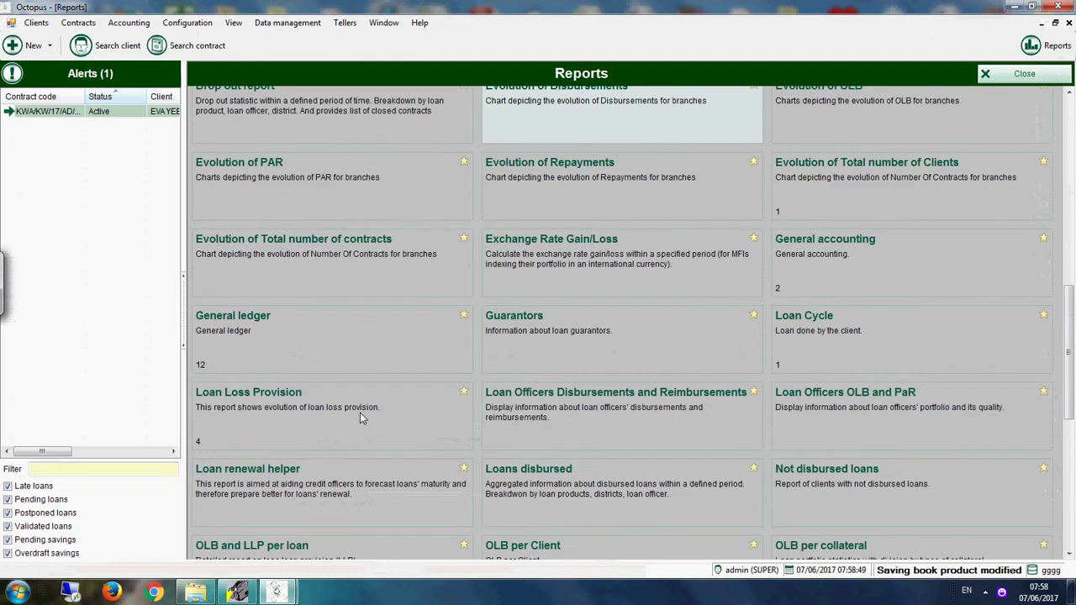
{"action": "left_click", "coordinate": [307, 337]}
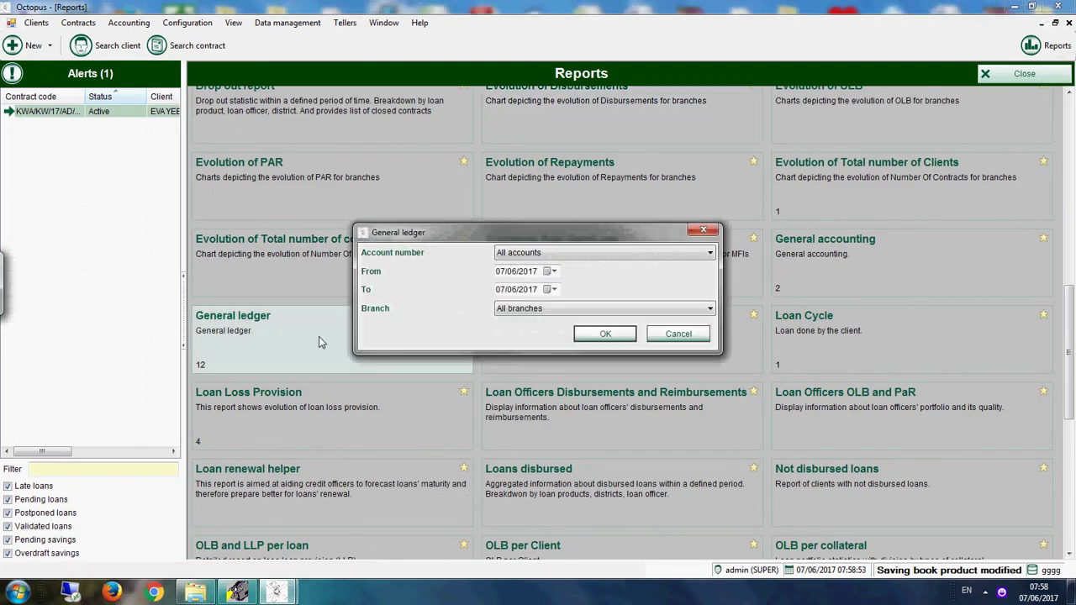
{"action": "left_click", "coordinate": [605, 334]}
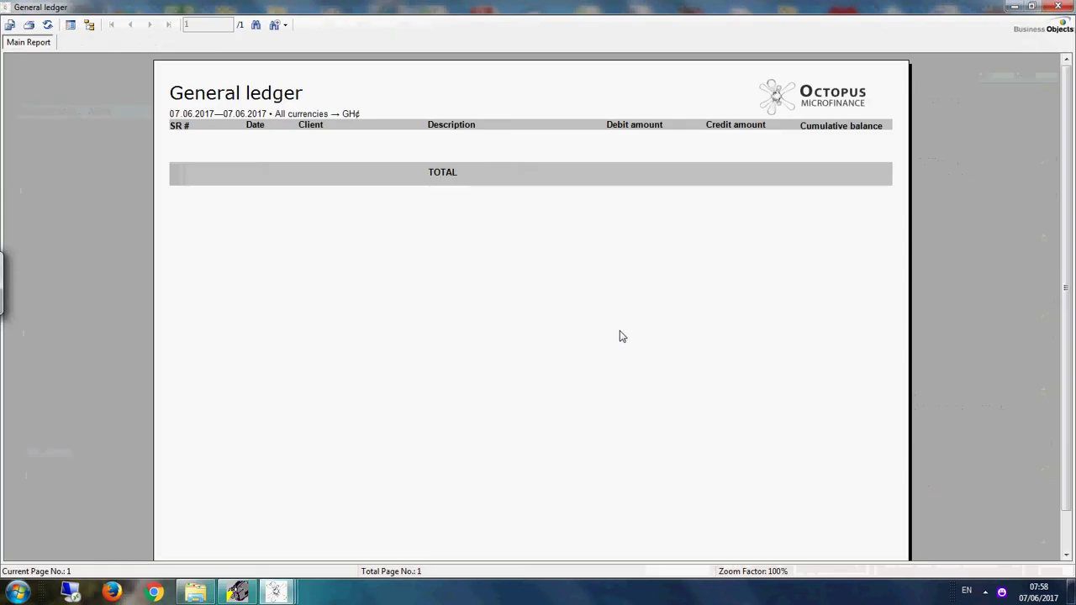
{"action": "left_click", "coordinate": [1058, 6]}
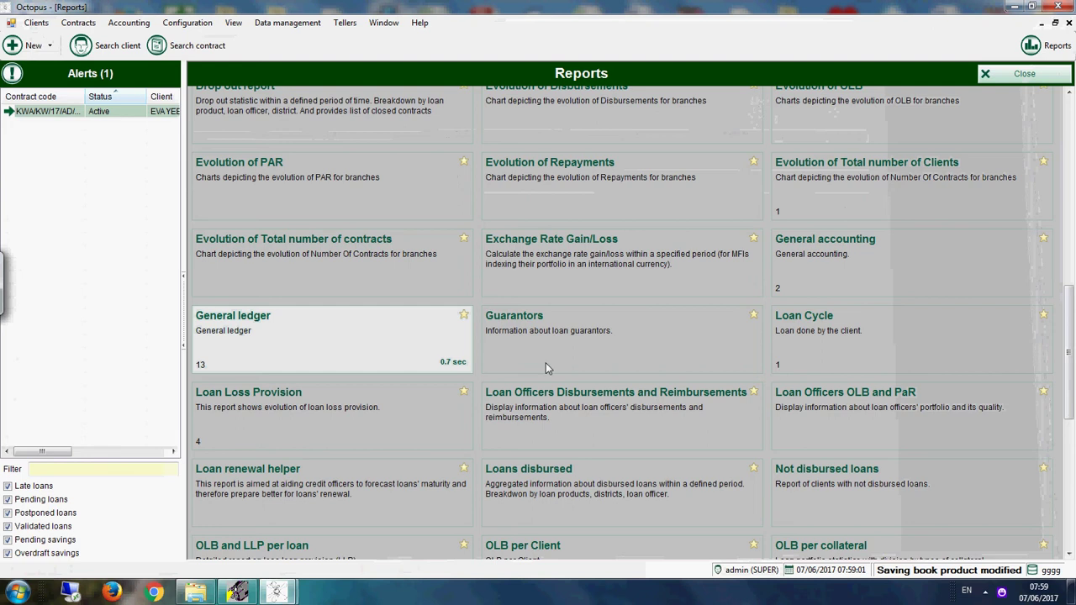
View the Guarantors report for 07/06/2017 with all subordinates, then close it
{"action": "left_click", "coordinate": [562, 342]}
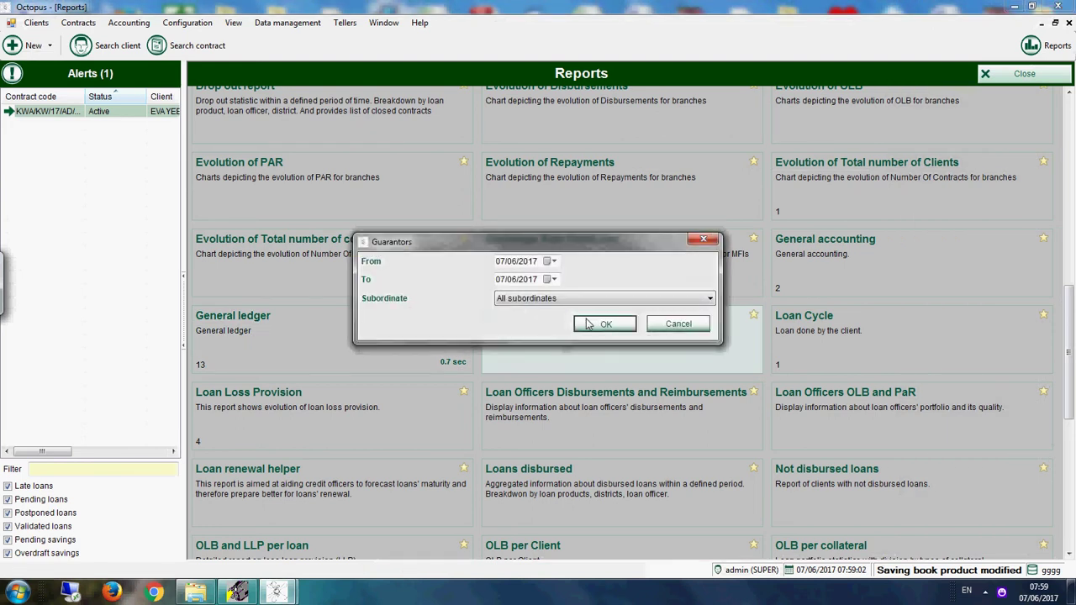
{"action": "left_click", "coordinate": [599, 322]}
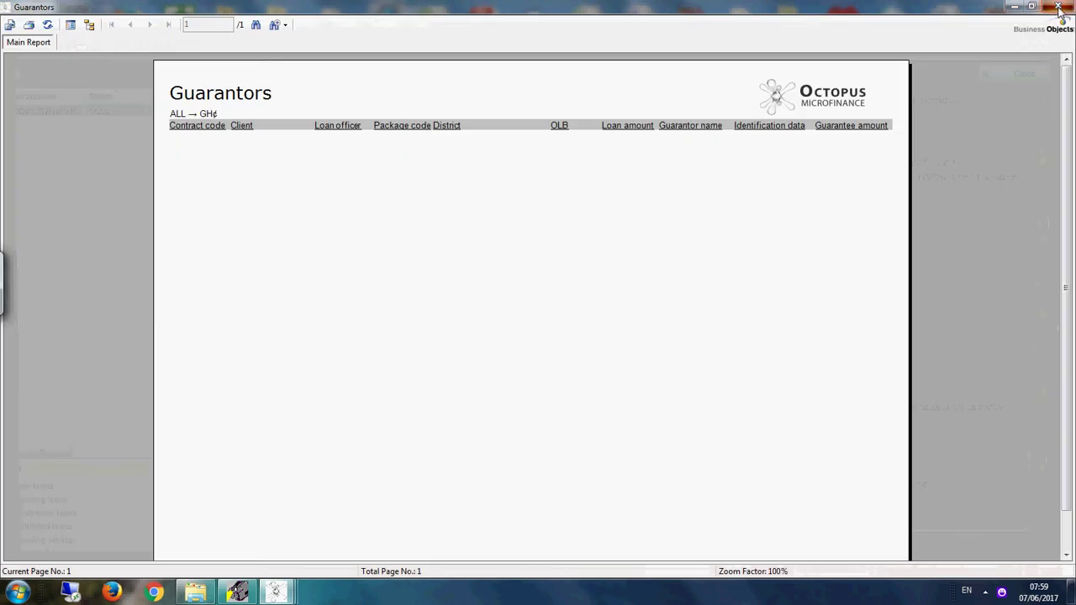
{"action": "left_click", "coordinate": [1058, 6]}
Generate the Loan Loss Provision report for 01/06/2017 to 30/06/2017 and examine the provision per category
{"action": "left_click", "coordinate": [334, 419]}
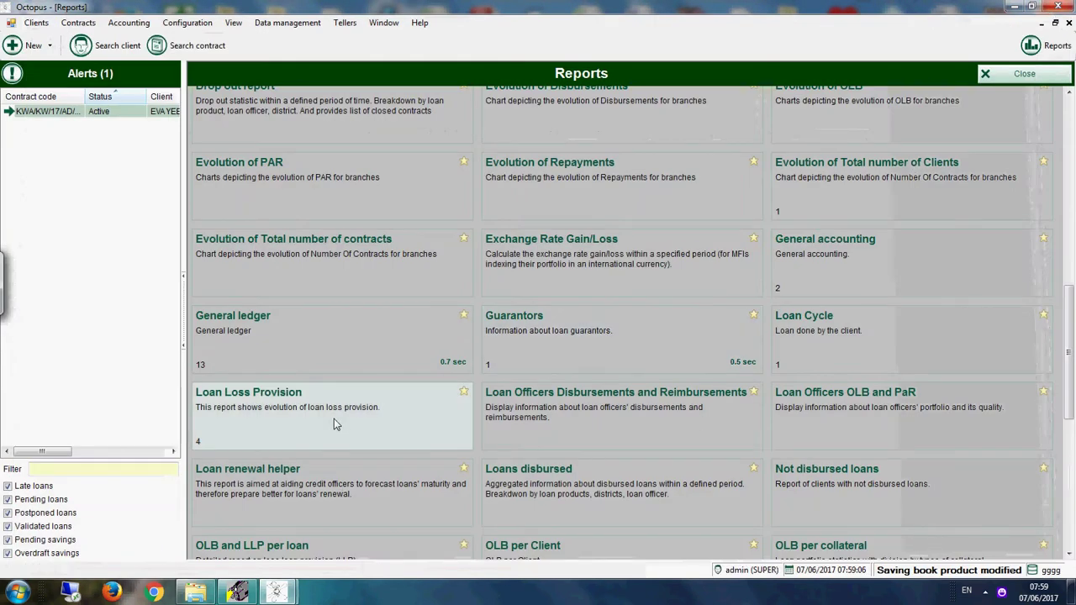
{"action": "left_click", "coordinate": [590, 313]}
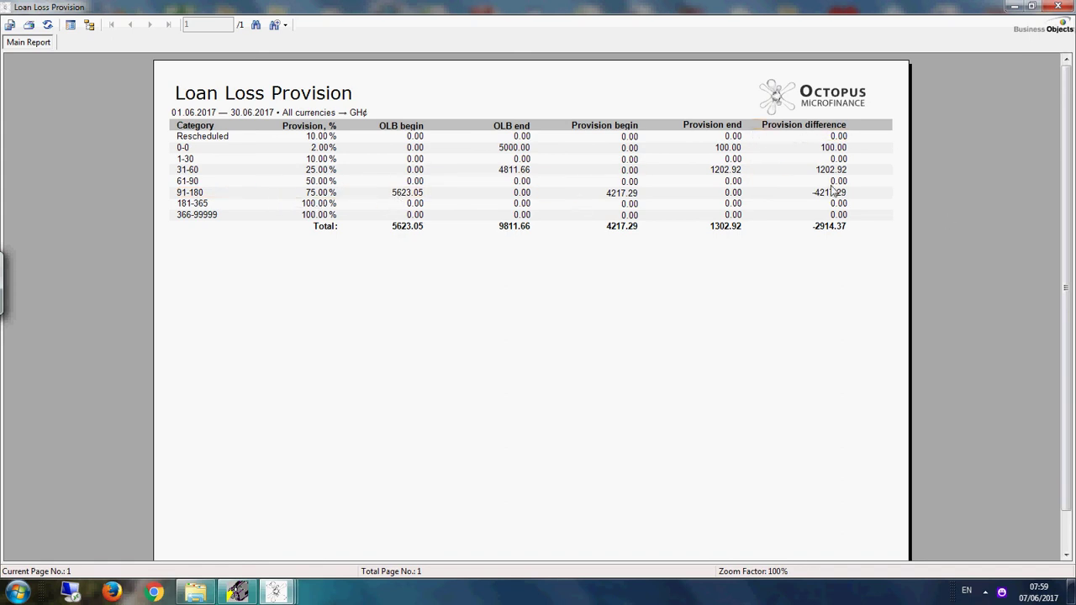
Close the Loan Loss Provision report, then view the Loan Officers OLB and PaR report with end date 07/06/2017 and close it
{"action": "left_click", "coordinate": [1058, 7]}
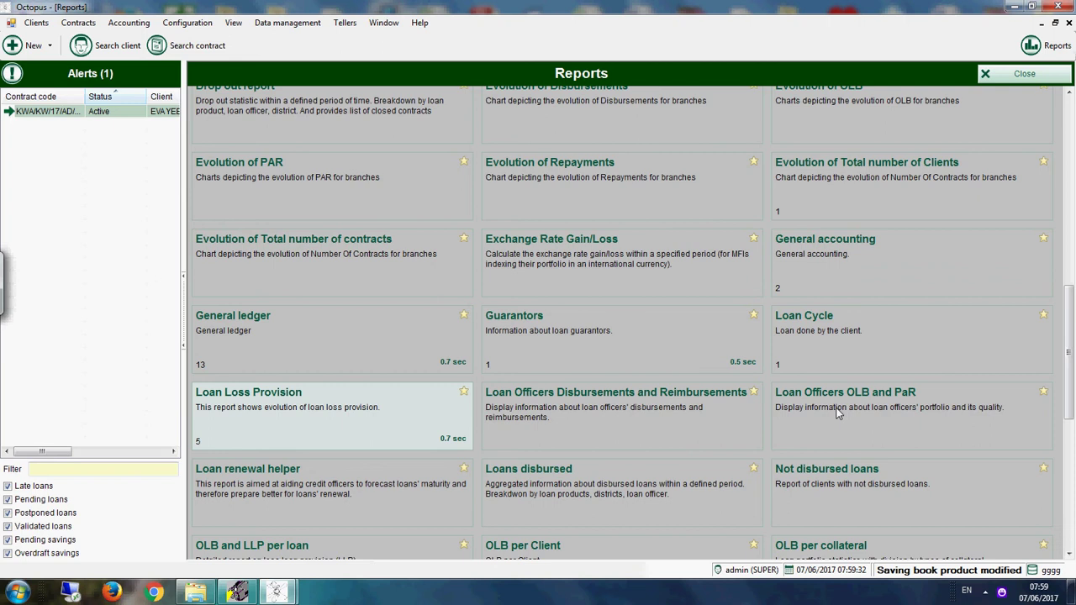
{"action": "left_click", "coordinate": [904, 404]}
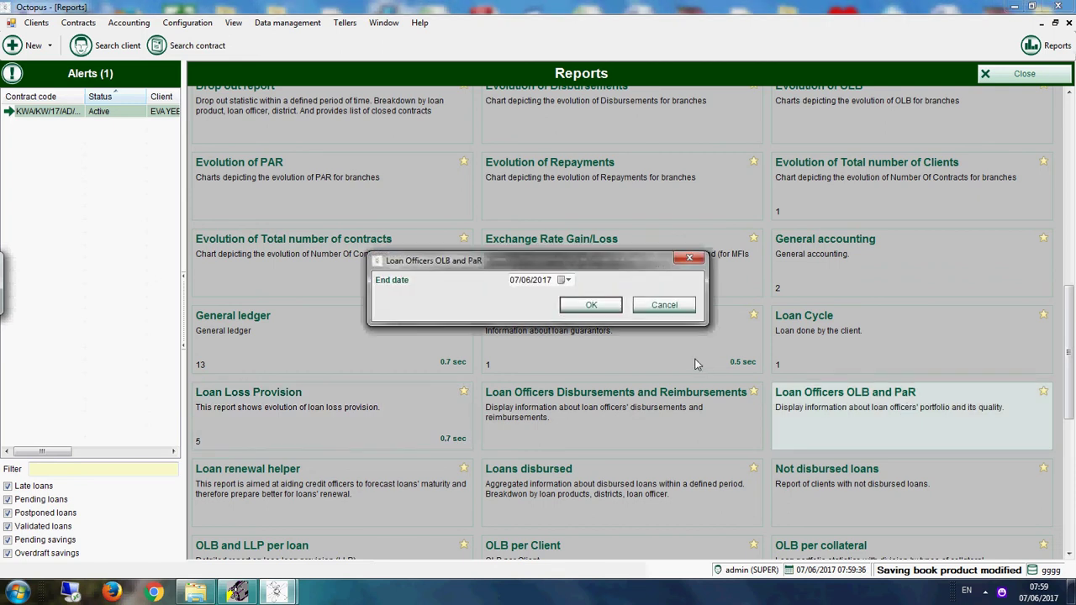
{"action": "left_click", "coordinate": [585, 305]}
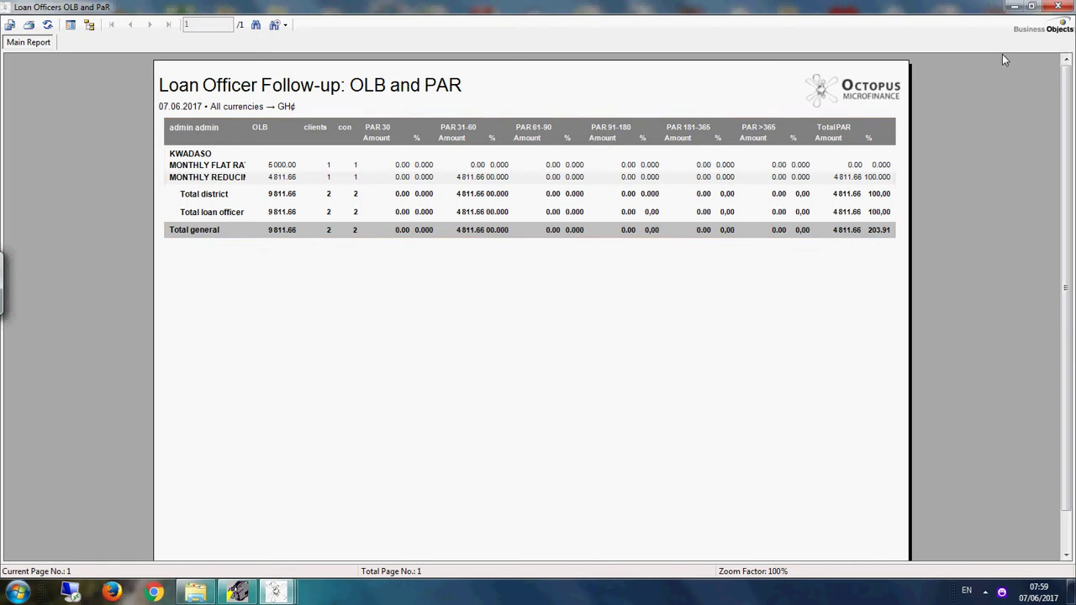
{"action": "left_click", "coordinate": [1058, 6]}
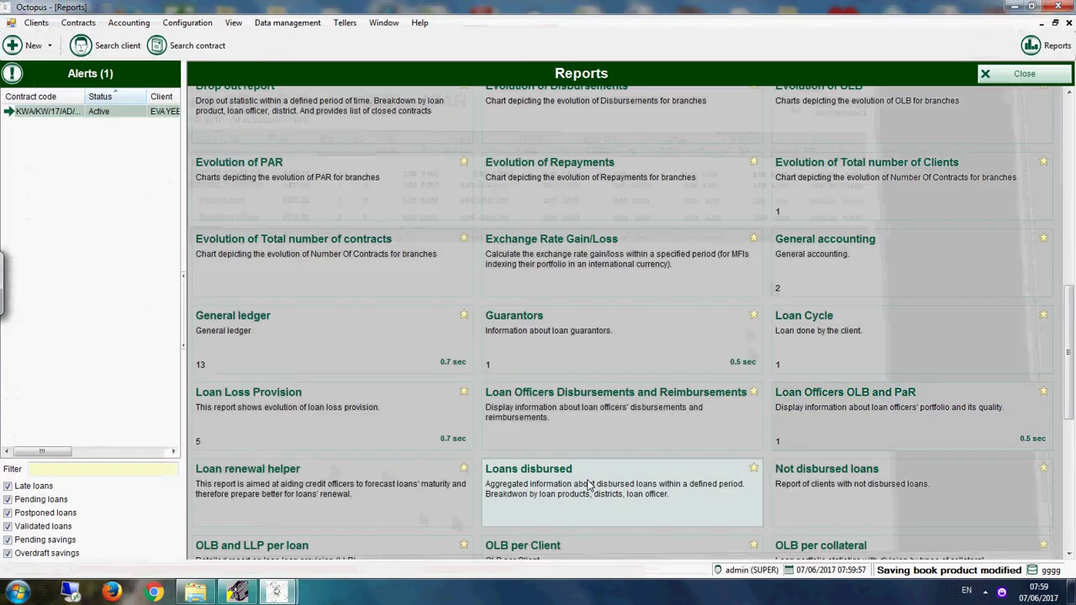
View the OLB and LLP per loan report for 07/06/2017 in all currencies, then close it
{"action": "scroll", "coordinate": [588, 486], "scroll_direction": "down", "scroll_amount": 2}
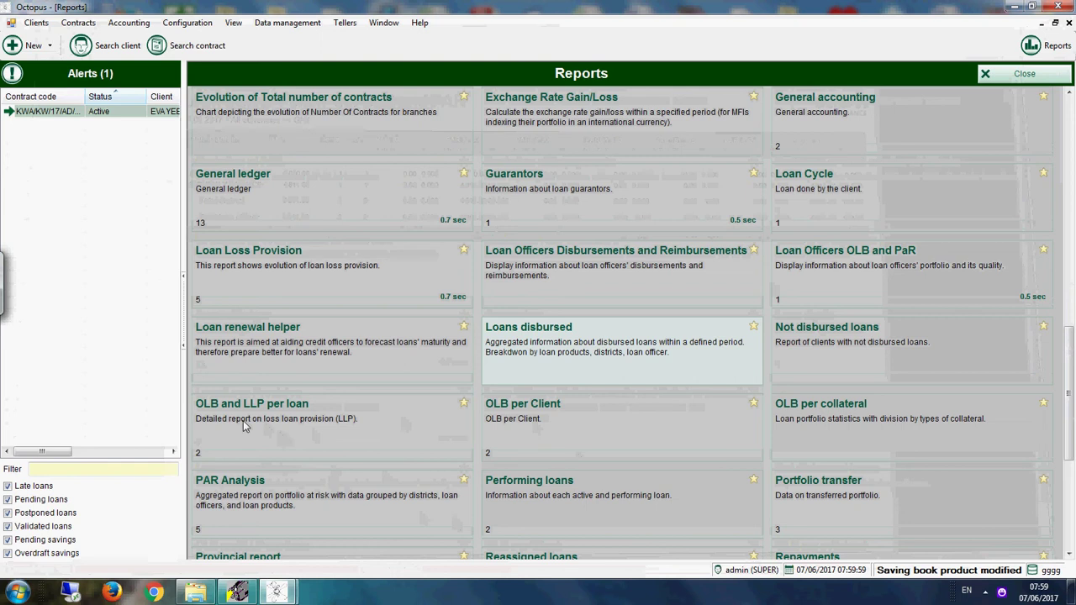
{"action": "left_click", "coordinate": [320, 421]}
{"action": "left_click", "coordinate": [612, 320]}
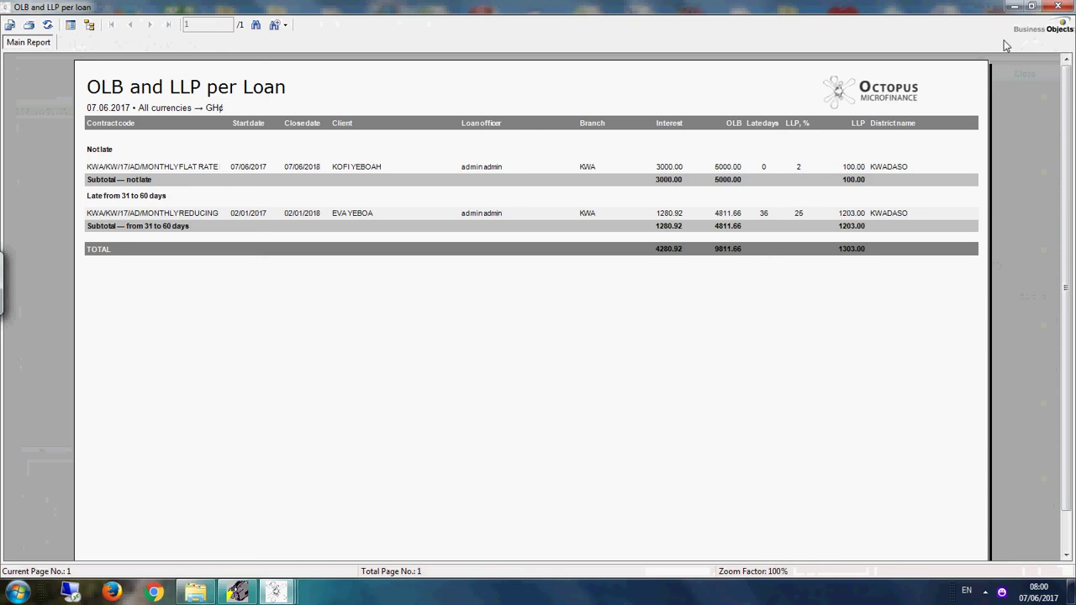
{"action": "left_click", "coordinate": [1058, 7]}
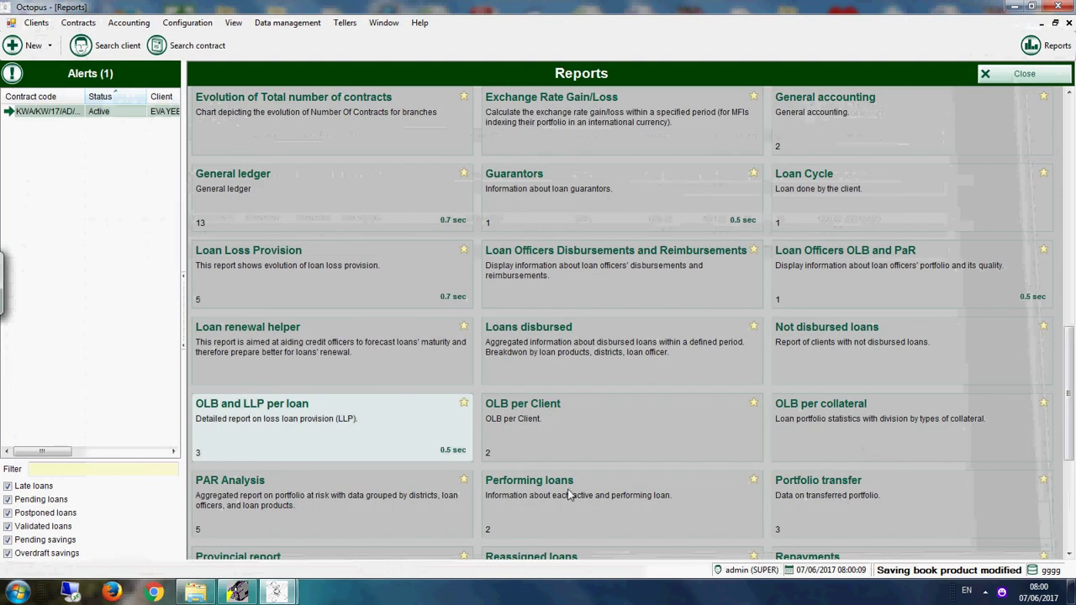
View the OLB per Client report for 07/06/2017 in all currencies, then close it
{"action": "left_click", "coordinate": [520, 419]}
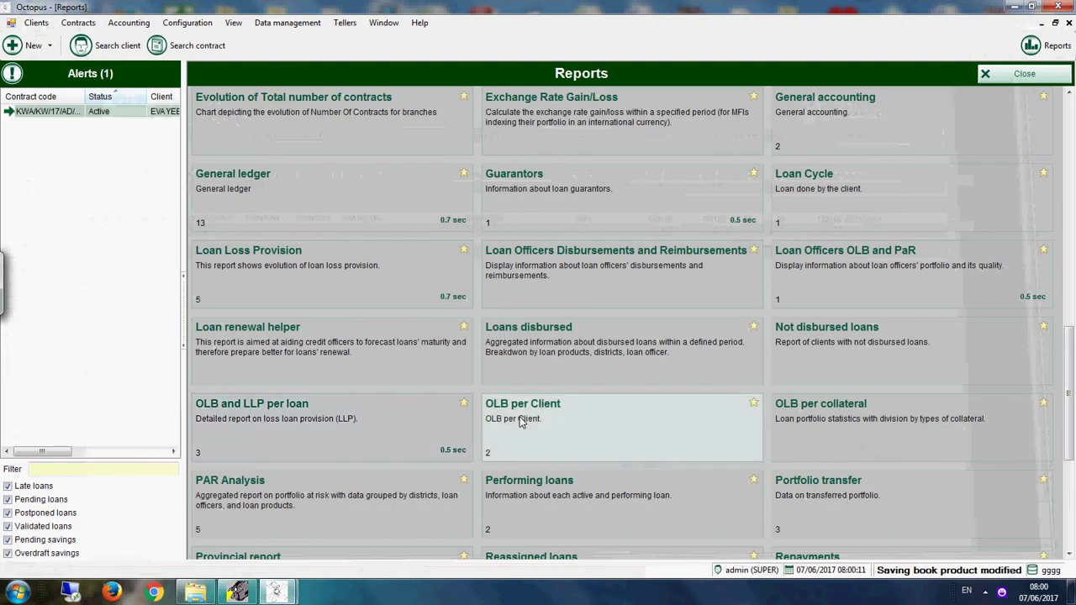
{"action": "left_click", "coordinate": [604, 316]}
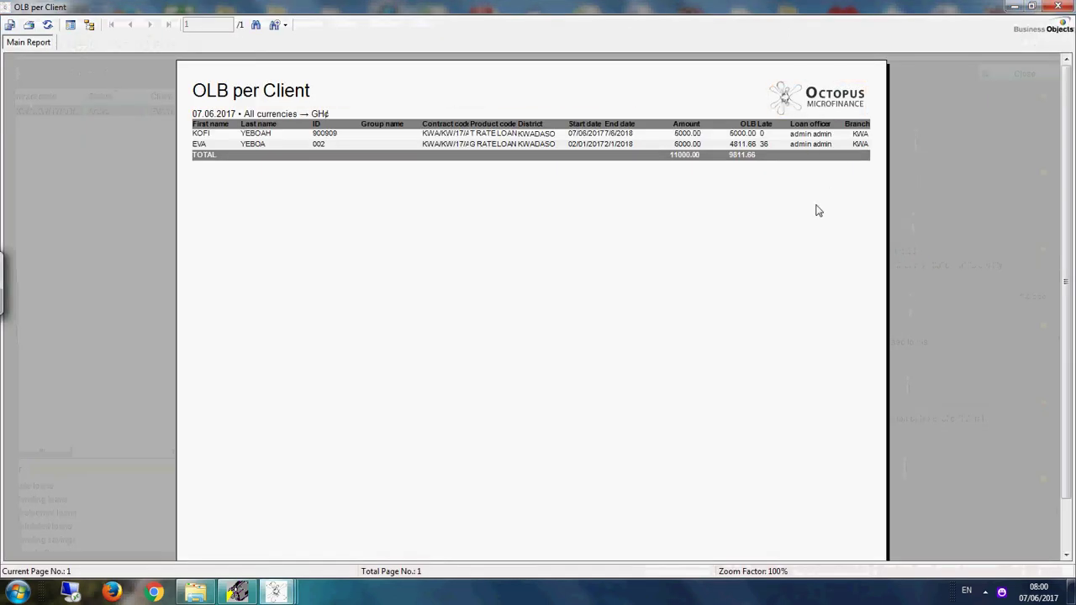
{"action": "left_click", "coordinate": [1057, 7]}
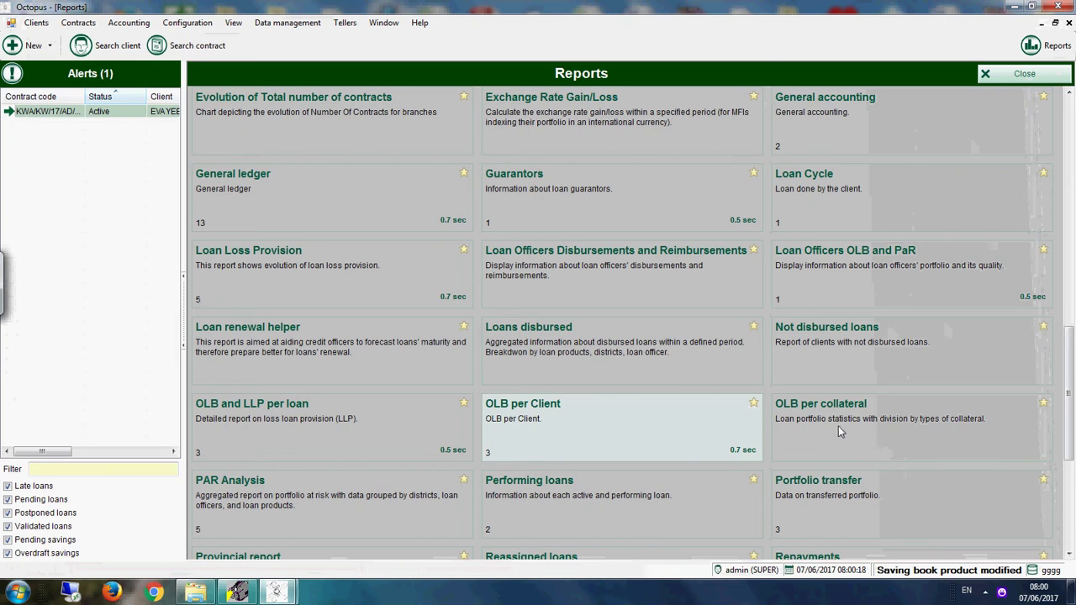
Generate the PAR Analysis report as of 07/06/2017 with all subordinates, examine the portfolio at risk, then close it
{"action": "left_click", "coordinate": [266, 502]}
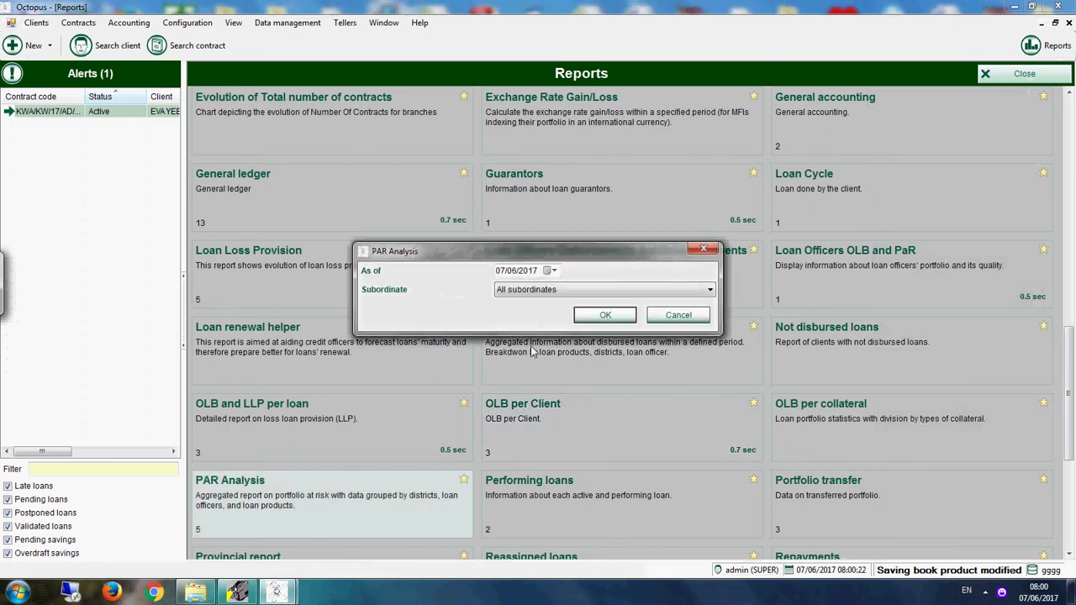
{"action": "left_click", "coordinate": [606, 315]}
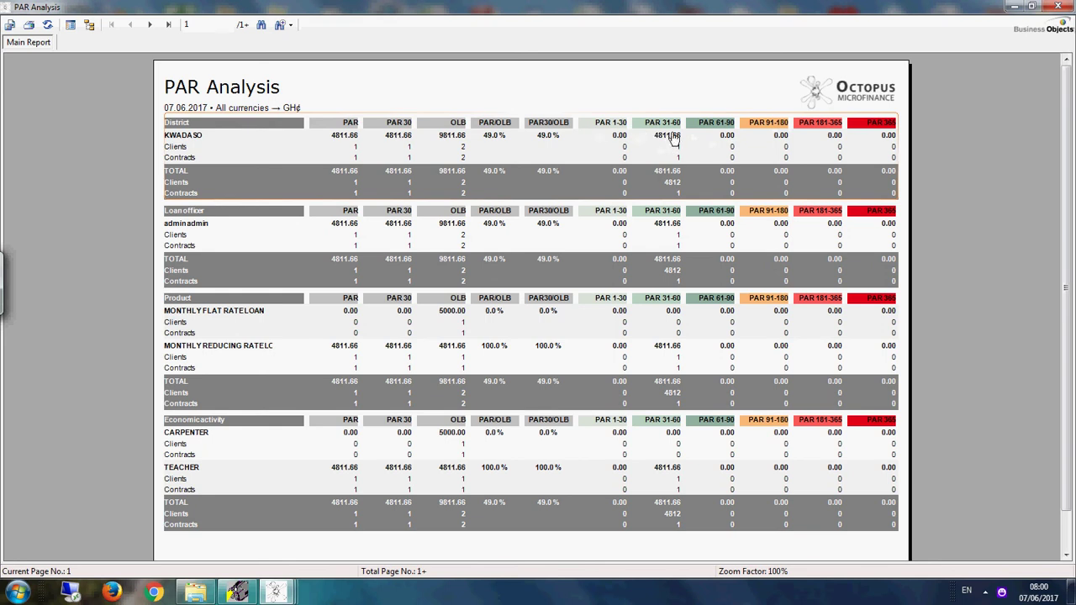
{"action": "left_click", "coordinate": [1058, 6]}
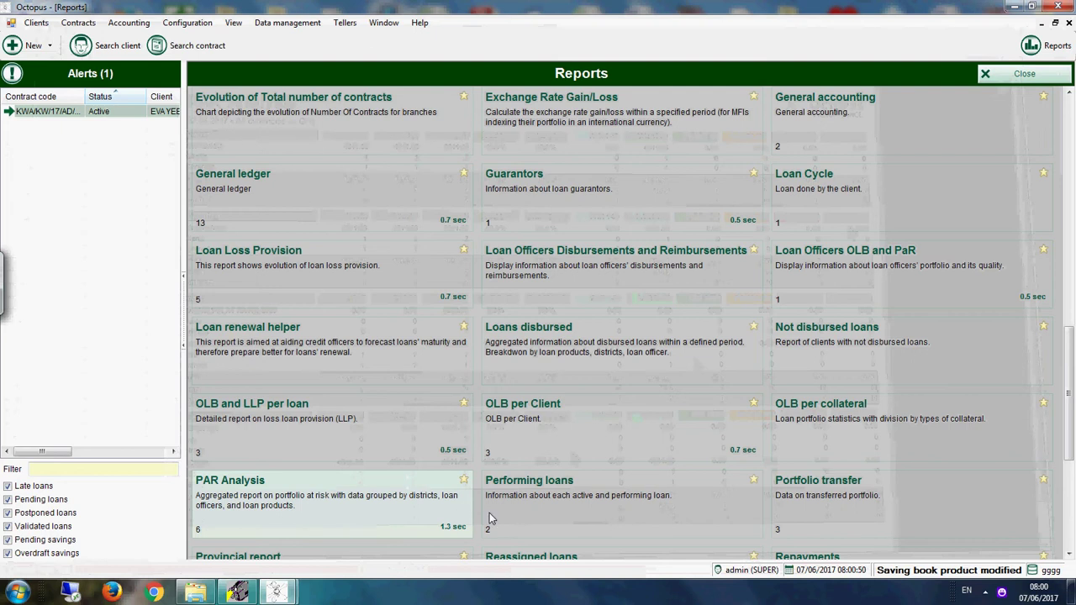
View the Performing loans report for 07/06/2017, disbursed in ALL and displayed in GH¢, then close it
{"action": "left_click", "coordinate": [567, 510]}
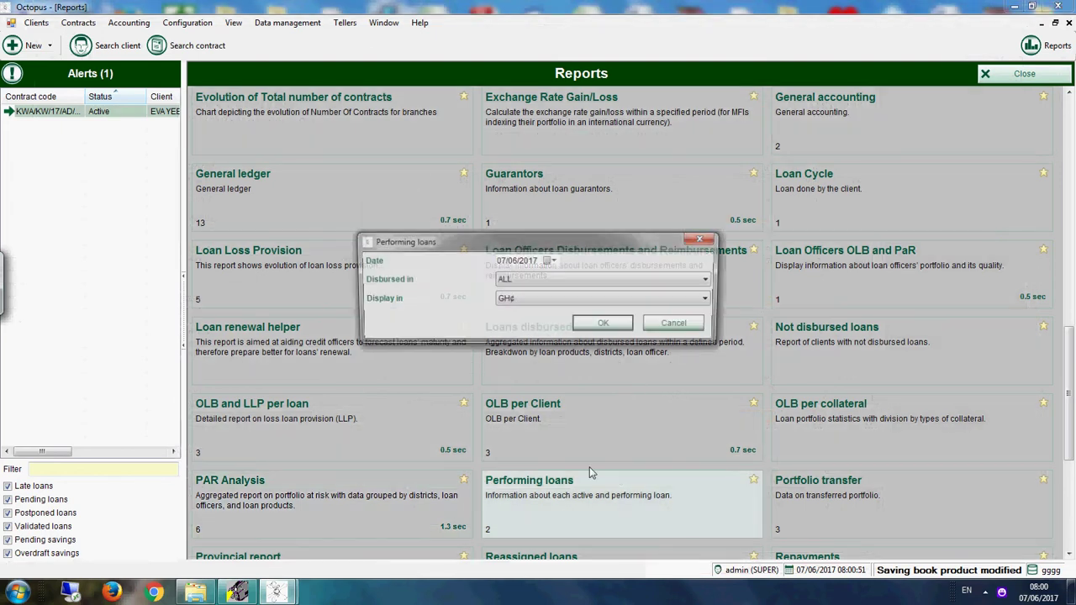
{"action": "left_click", "coordinate": [610, 328]}
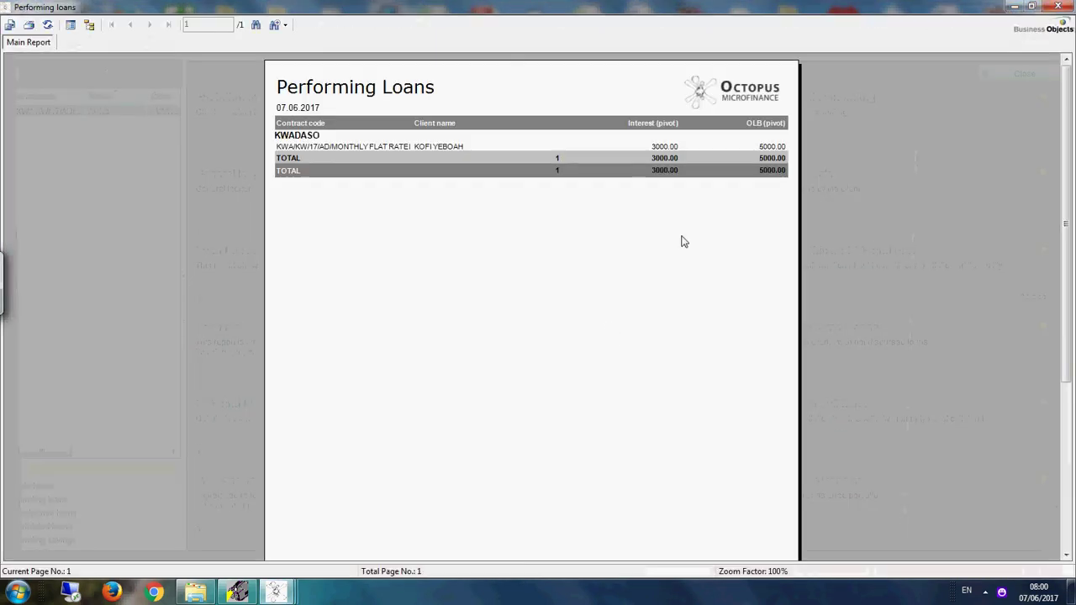
{"action": "left_click", "coordinate": [1058, 7]}
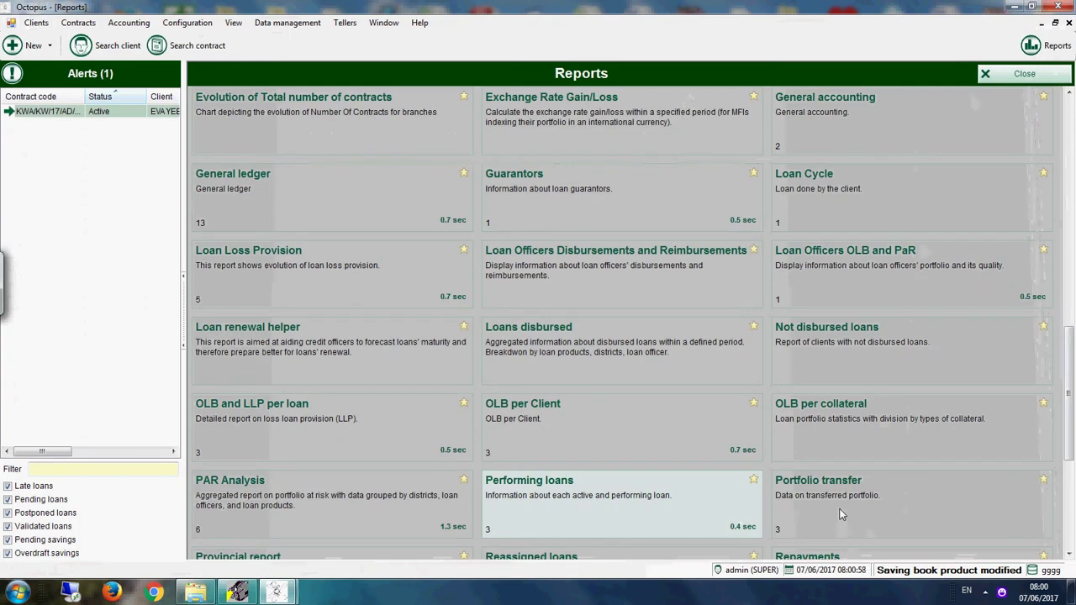
Generate the Portfolio transfer report for 07/06/2017 with the period set to 90, then close it
{"action": "left_click", "coordinate": [838, 503]}
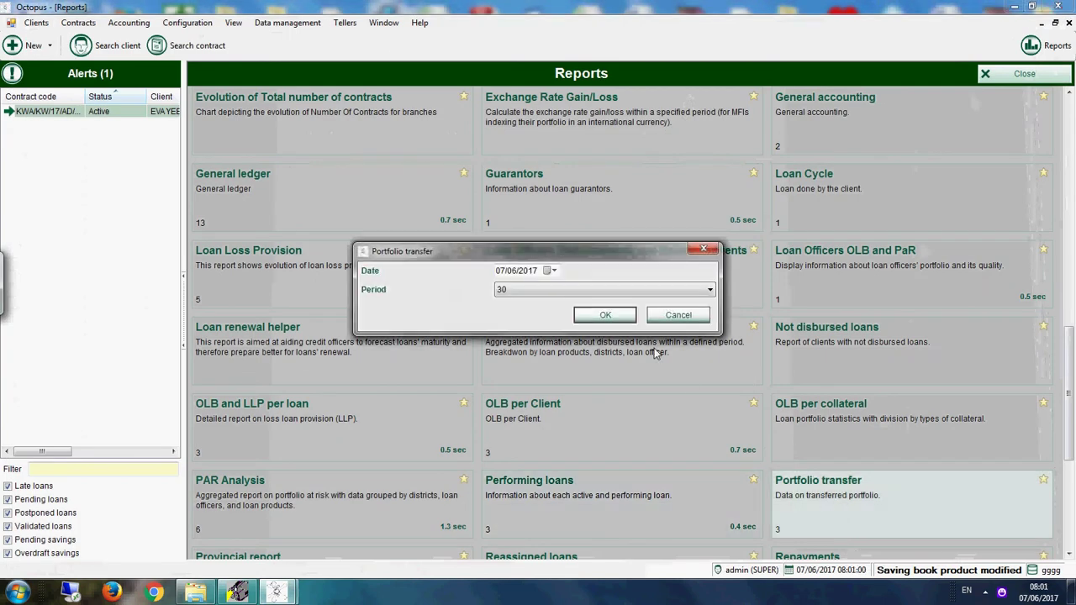
{"action": "left_click", "coordinate": [605, 291]}
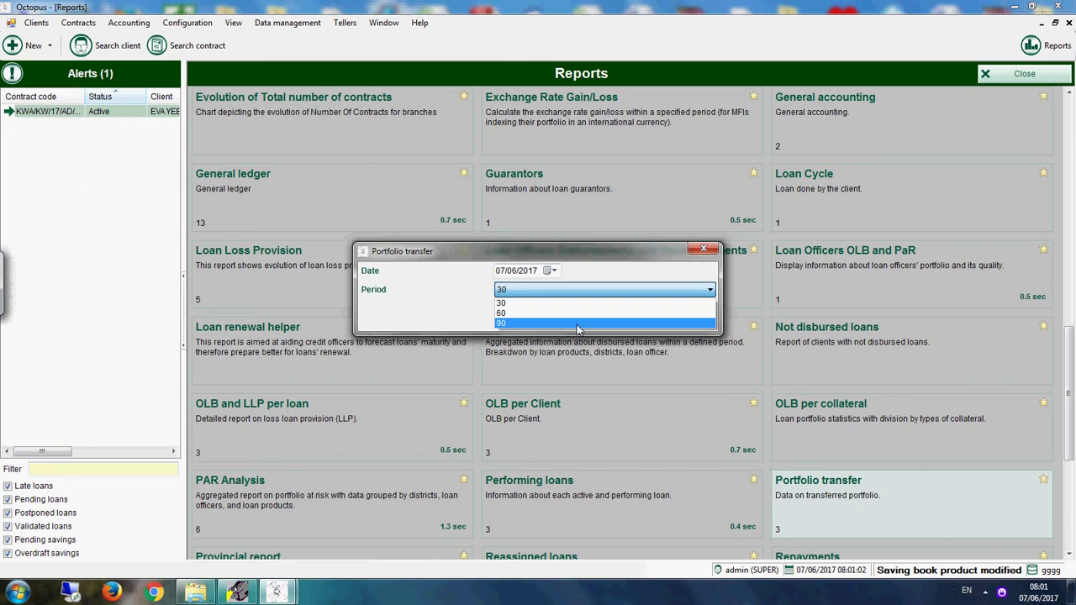
{"action": "left_click", "coordinate": [577, 324]}
{"action": "left_click", "coordinate": [596, 308]}
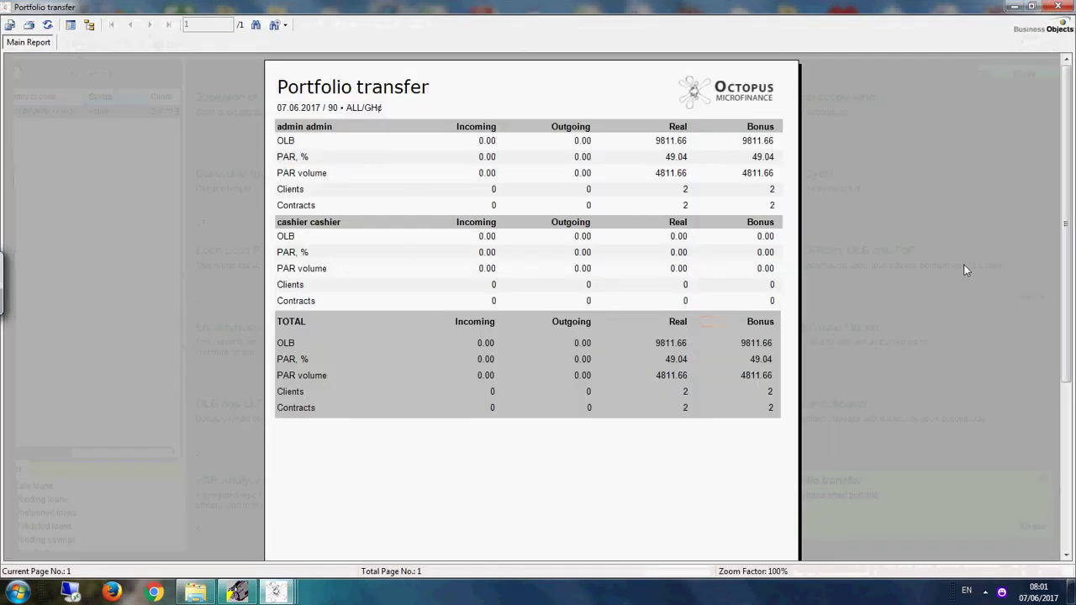
{"action": "left_click", "coordinate": [1070, 7]}
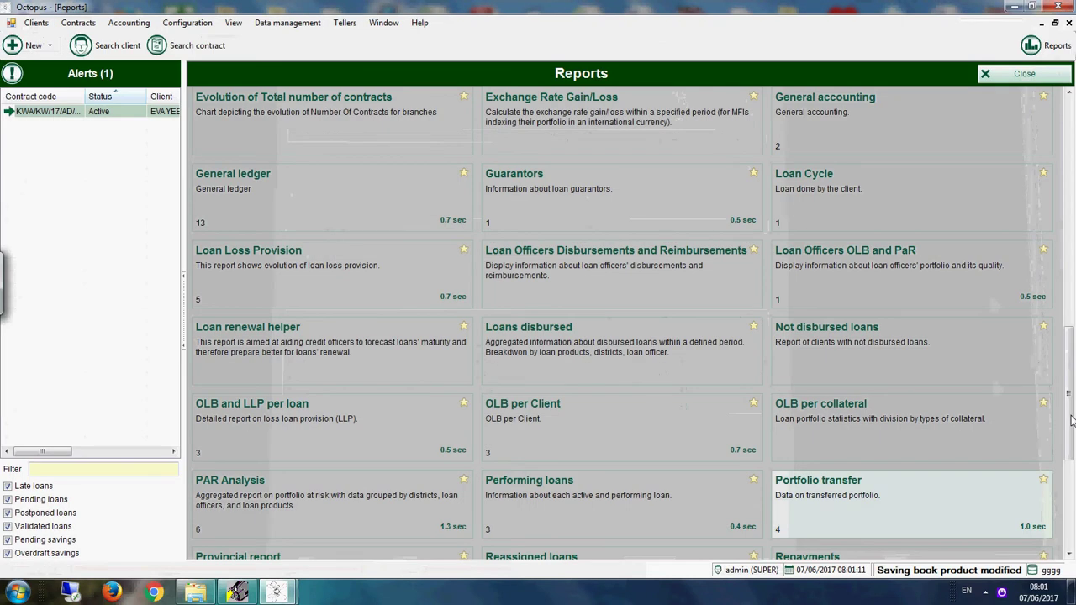
View the Provincial report for 01/06/2017 to 30/06/2017 in all currencies, then close it
{"action": "scroll", "coordinate": [1072, 420], "scroll_direction": "down", "scroll_amount": 5}
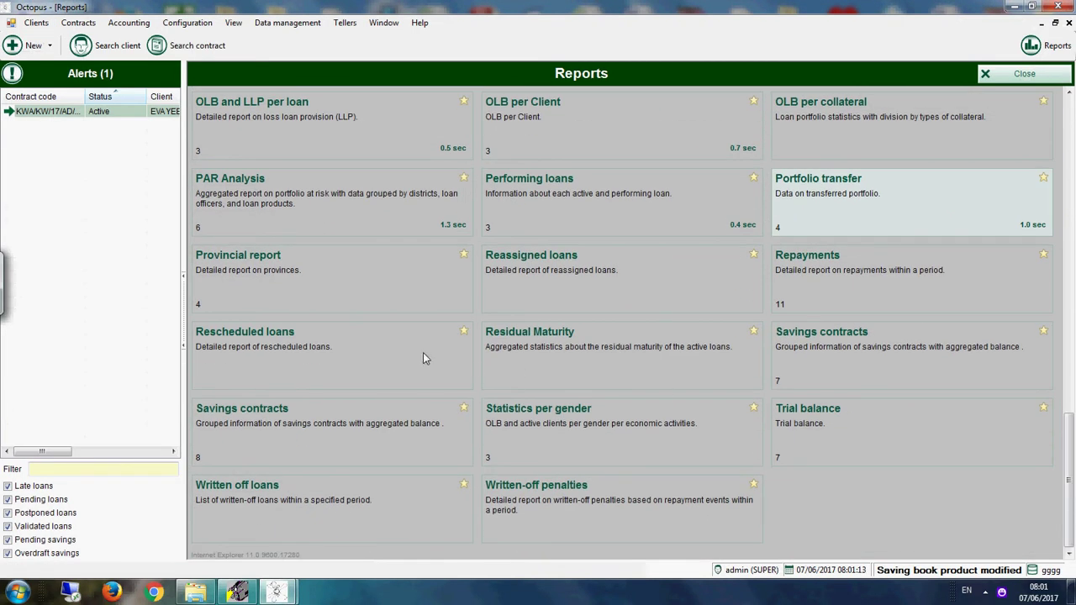
{"action": "left_click", "coordinate": [241, 290]}
{"action": "left_click", "coordinate": [608, 332]}
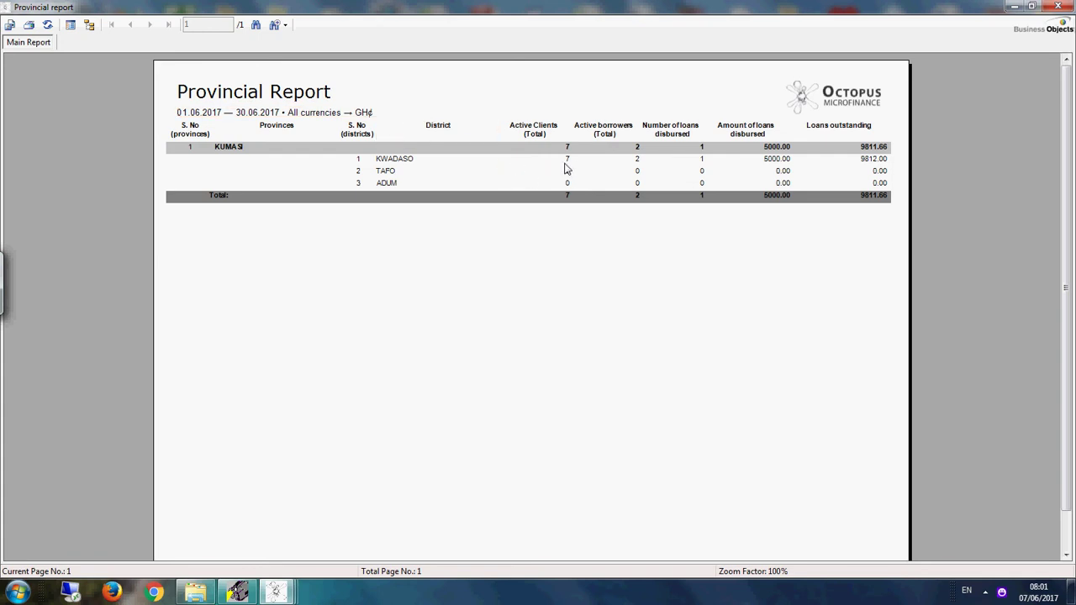
{"action": "left_click", "coordinate": [1058, 8]}
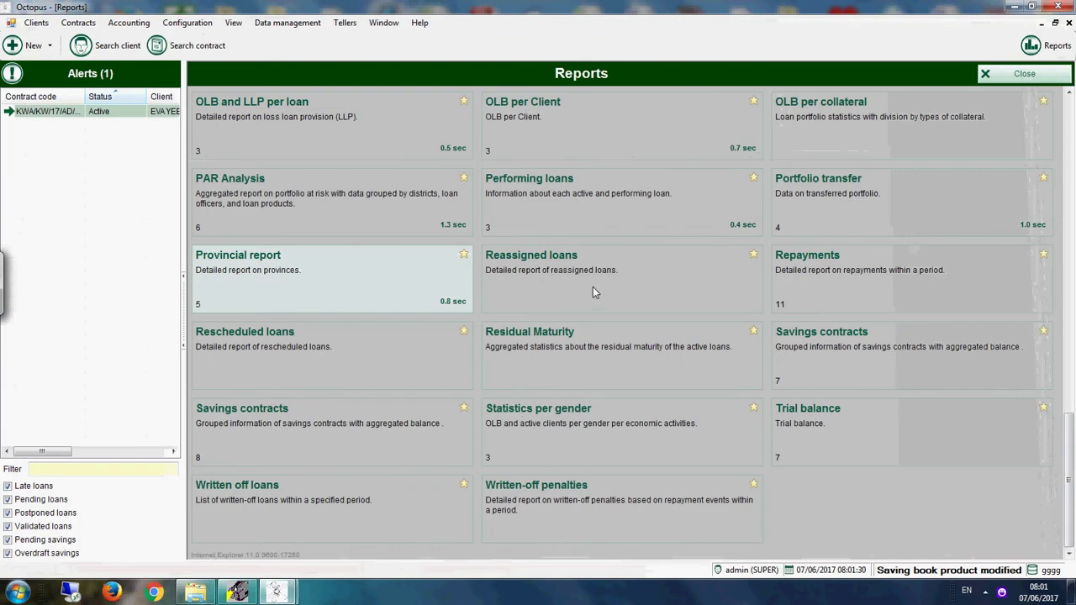
View the Repayments report for 01/06/2017 to 30/06/2017 in all currencies, then close it
{"action": "double_click", "coordinate": [859, 274]}
{"action": "left_click", "coordinate": [606, 324]}
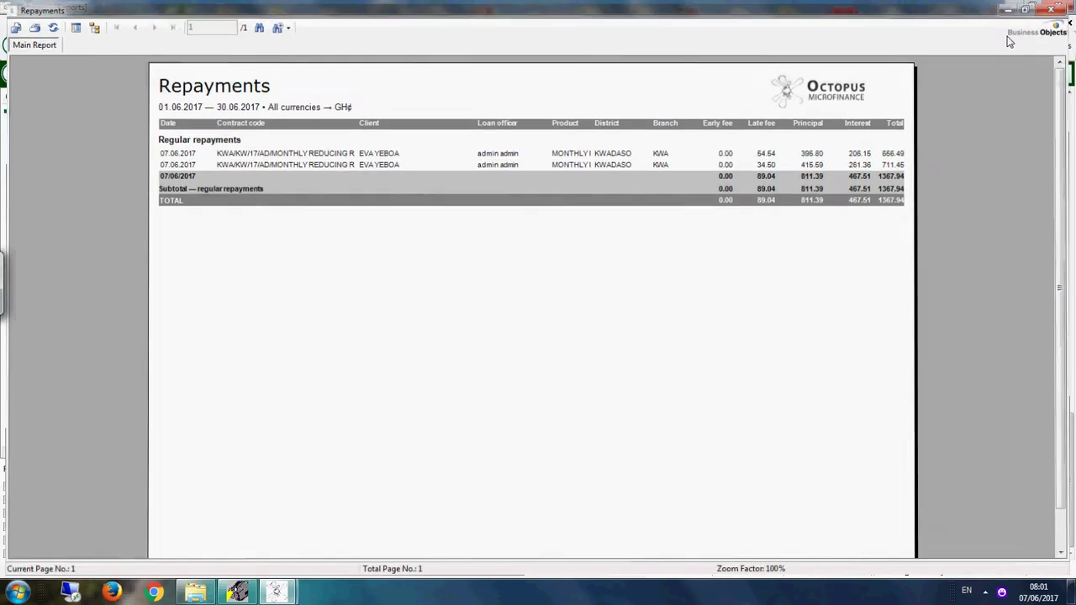
{"action": "left_click", "coordinate": [1059, 7]}
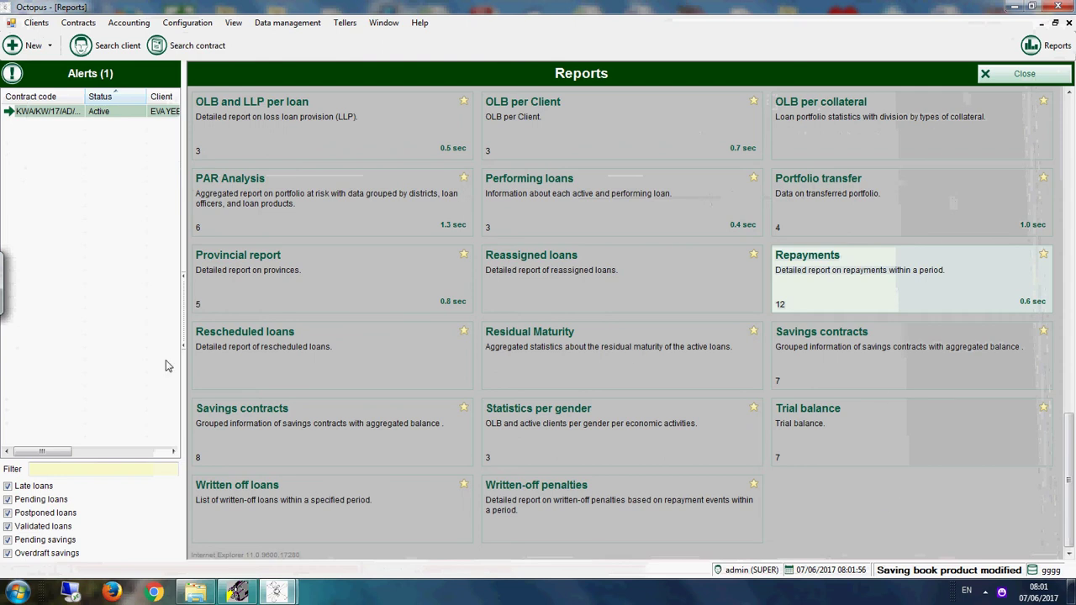
View the Statistics per gender report for 07/06/2017, then close it
{"action": "left_click", "coordinate": [560, 435]}
{"action": "left_click", "coordinate": [589, 306]}
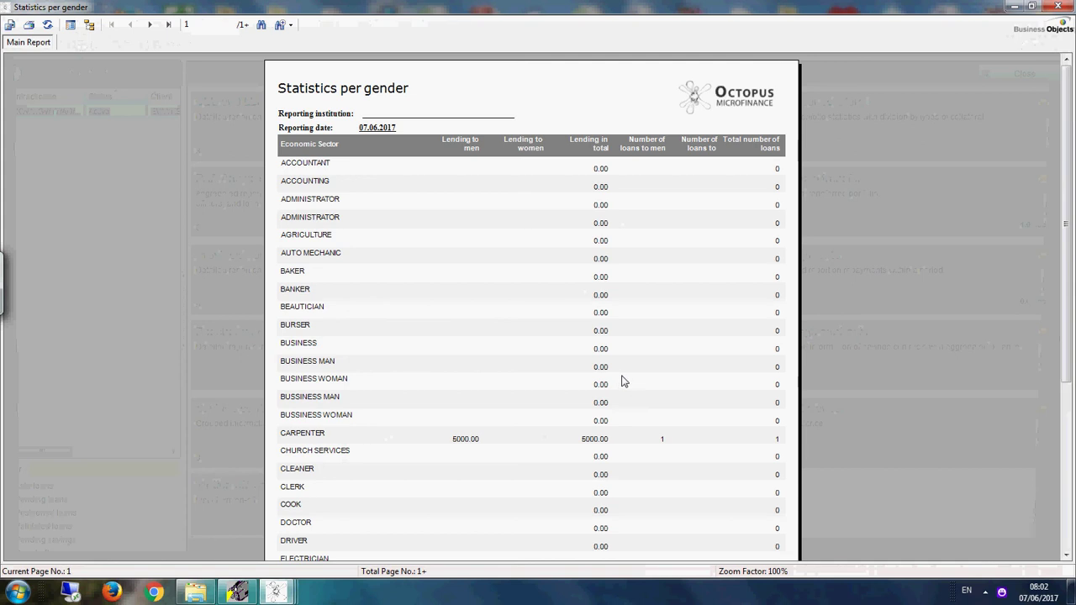
{"action": "left_click", "coordinate": [1058, 6]}
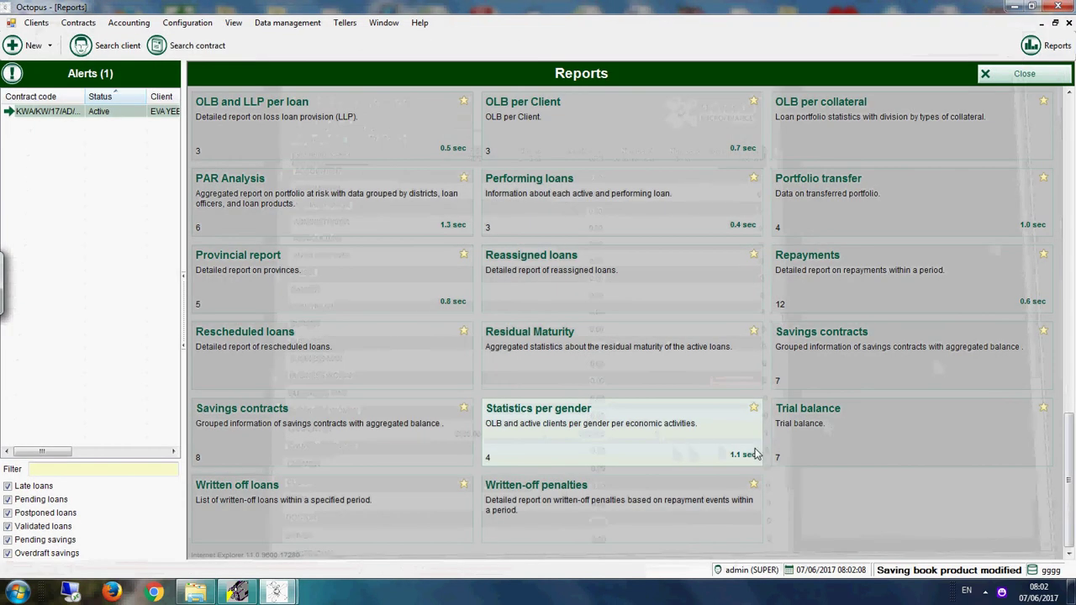
View the Trial balance report for 01/06/2017 to 30/06/2017 across all branches, then close it and the report list
{"action": "left_click", "coordinate": [824, 439]}
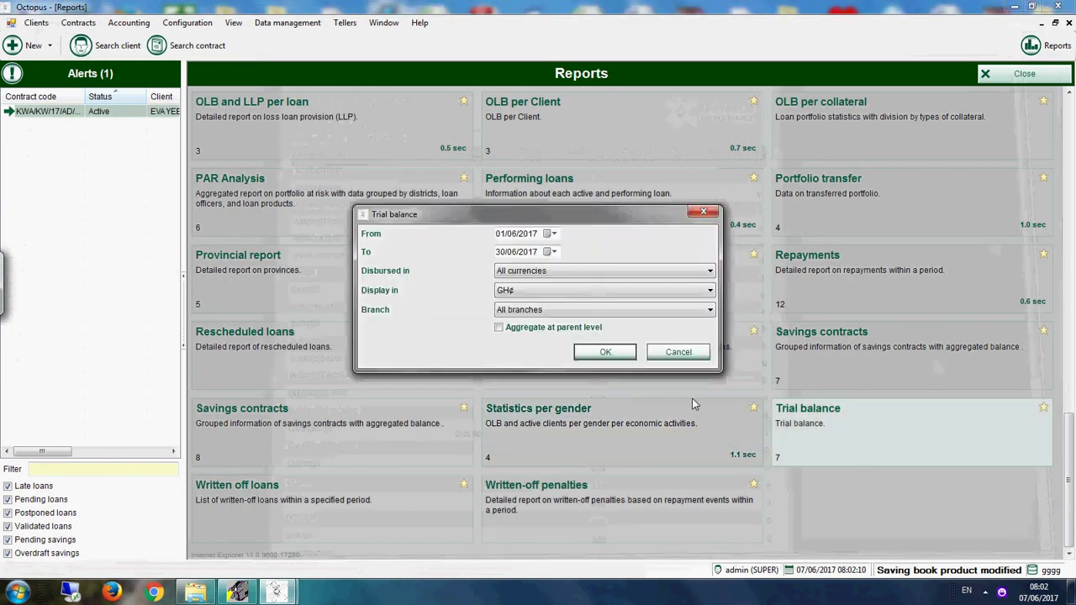
{"action": "left_click", "coordinate": [614, 357]}
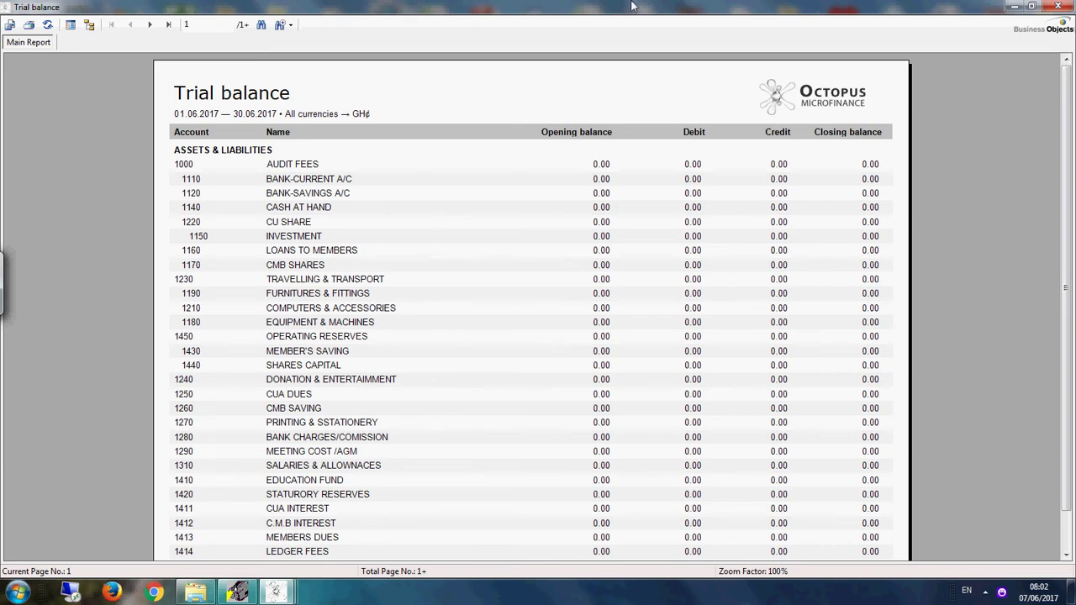
{"action": "left_click", "coordinate": [1058, 6]}
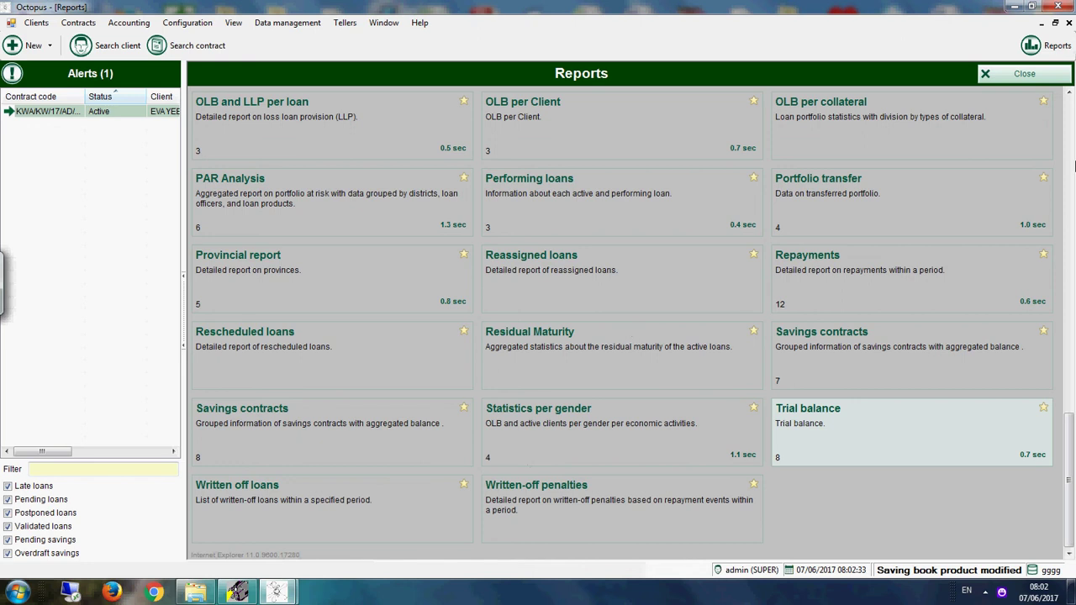
{"action": "scroll", "coordinate": [1061, 133], "scroll_direction": "up", "scroll_amount": 10}
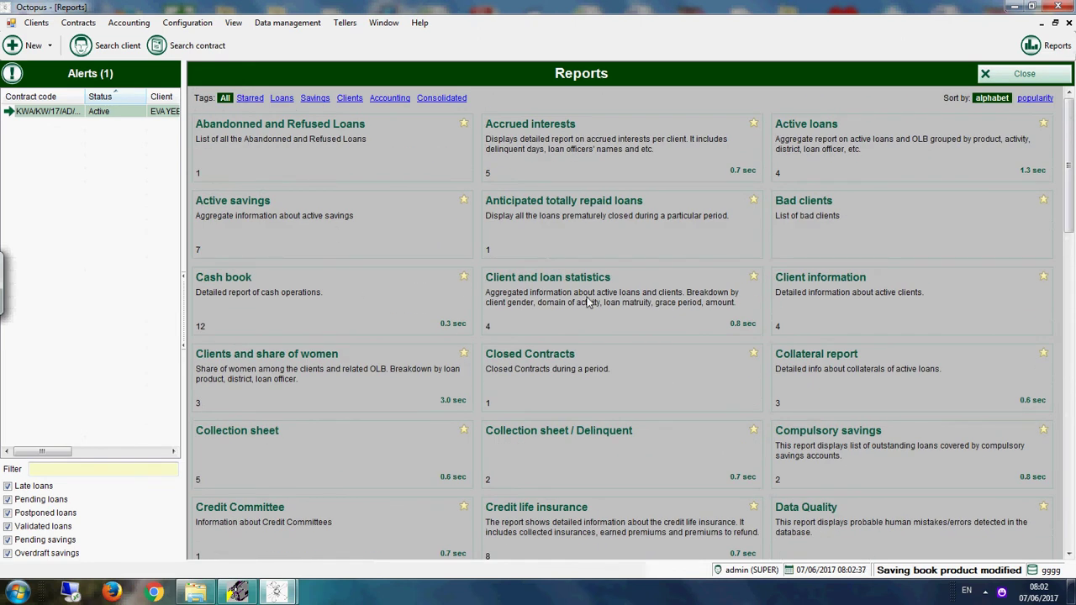
{"action": "left_click", "coordinate": [988, 76]}
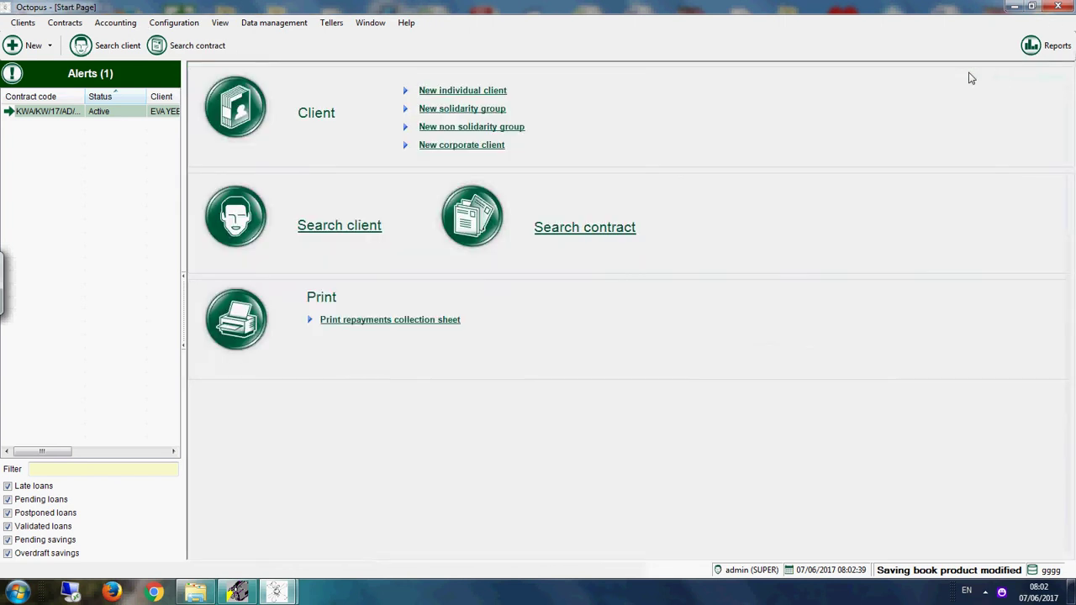
Open booking posting in Accounting Closure and include the Savings: accounting closure and Manual entries categories
{"action": "left_click", "coordinate": [122, 27]}
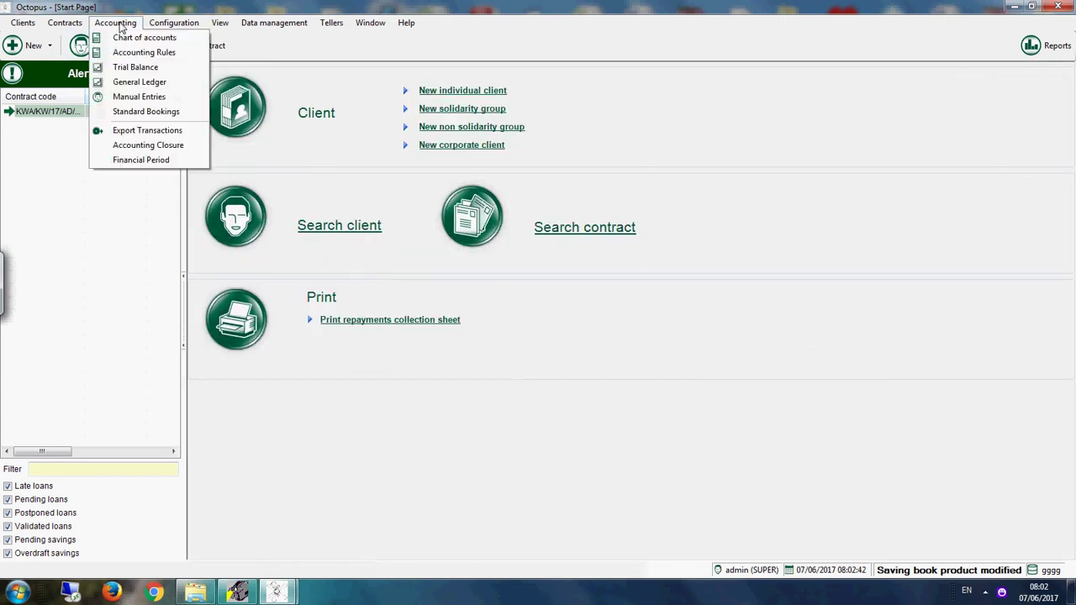
{"action": "left_click", "coordinate": [148, 146]}
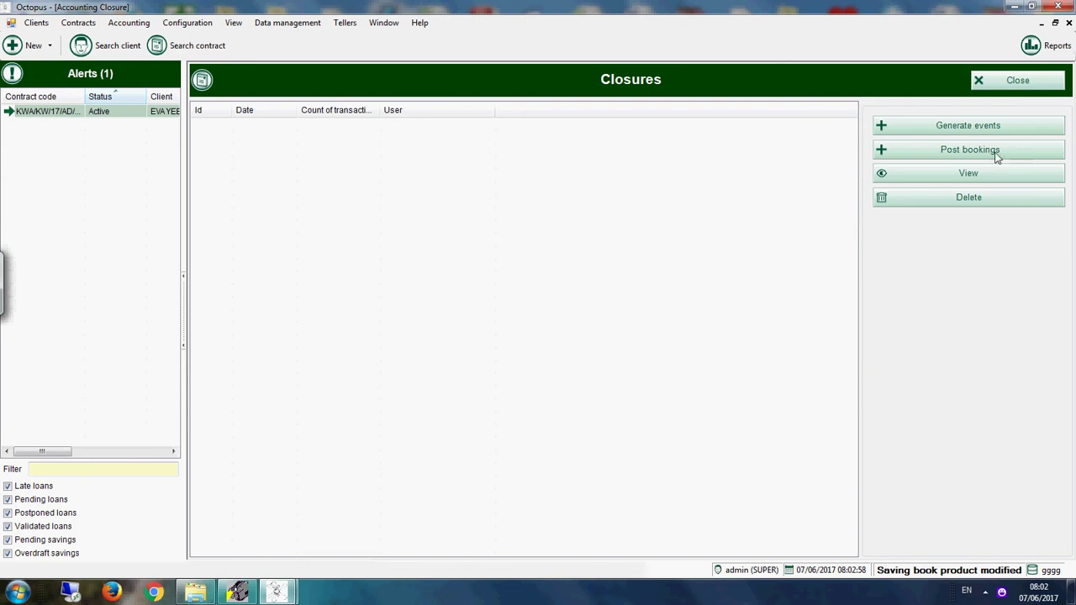
{"action": "left_click", "coordinate": [954, 153]}
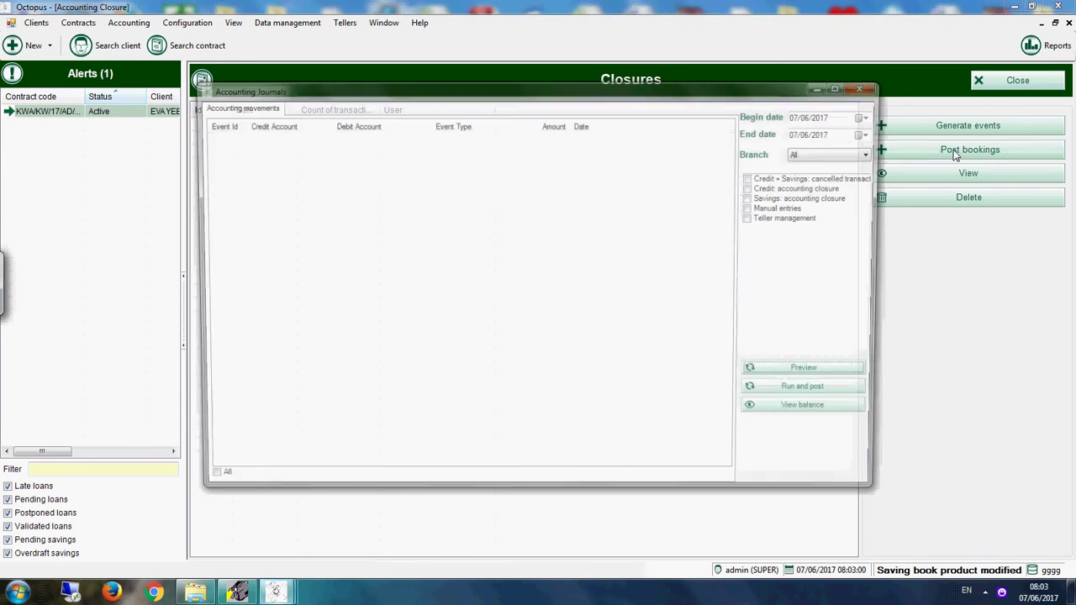
{"action": "left_click", "coordinate": [755, 200]}
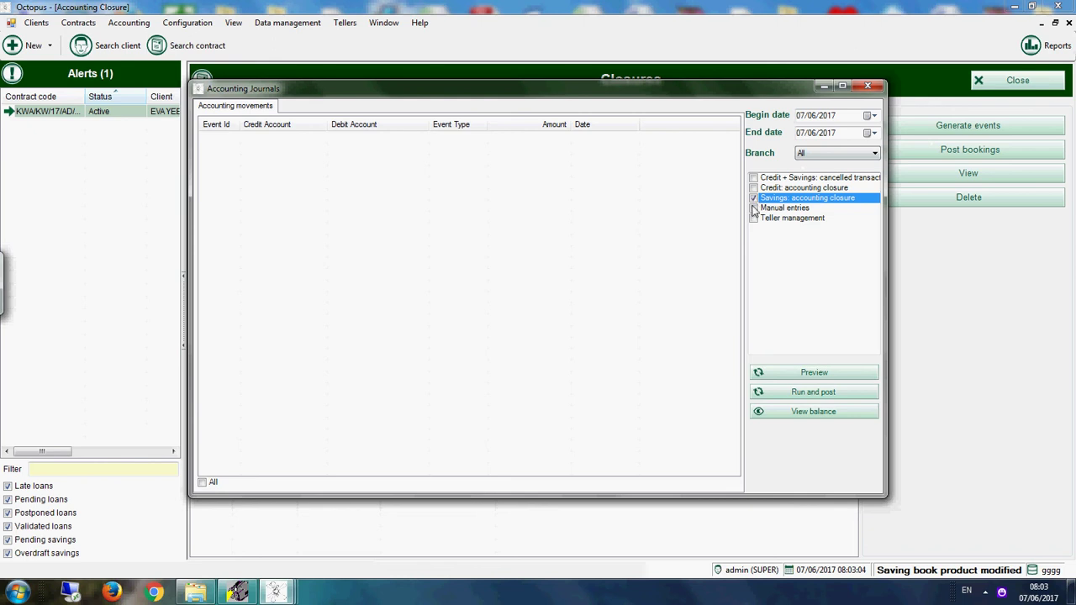
{"action": "left_click", "coordinate": [754, 209]}
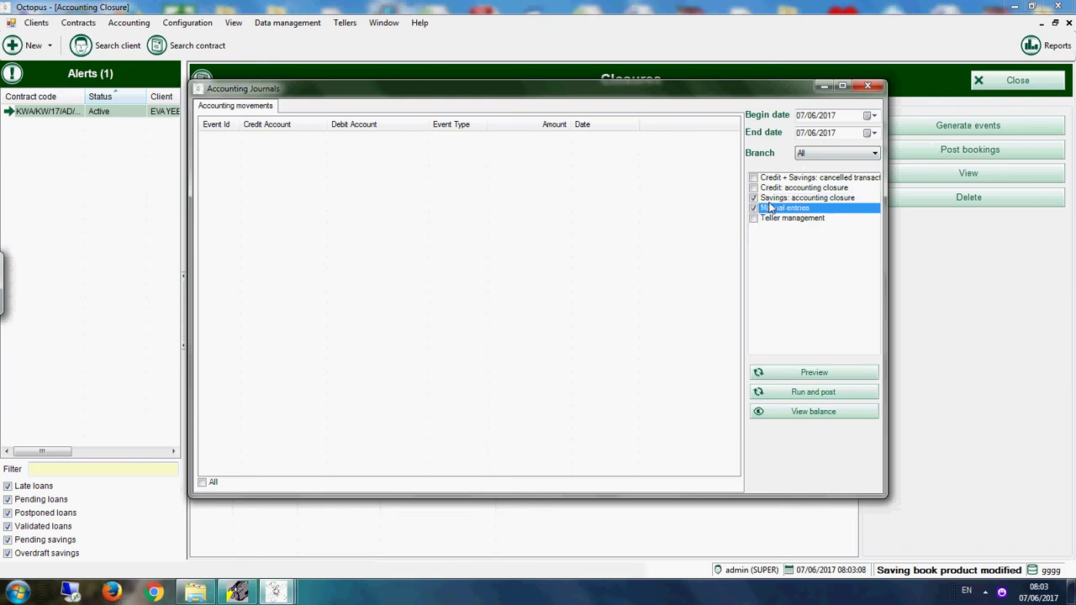
Set the journal's begin date to 01/01/2017 and preview the accounting movements for all branches
{"action": "left_click", "coordinate": [875, 115]}
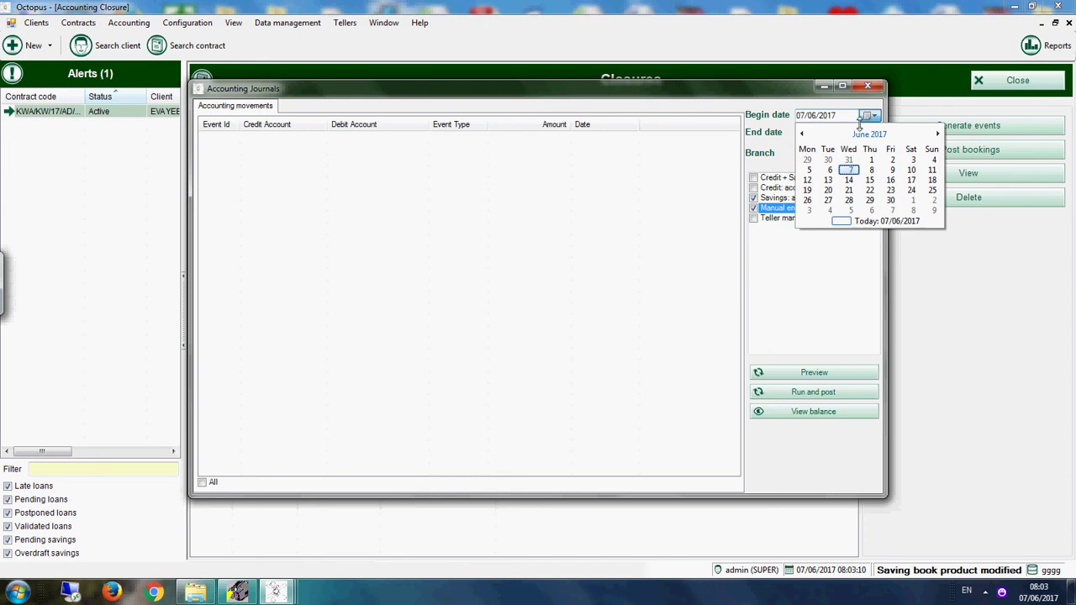
{"action": "left_click", "coordinate": [802, 136]}
{"action": "left_click", "coordinate": [802, 135]}
{"action": "left_click", "coordinate": [802, 136]}
{"action": "left_click", "coordinate": [802, 136]}
{"action": "left_click", "coordinate": [802, 135]}
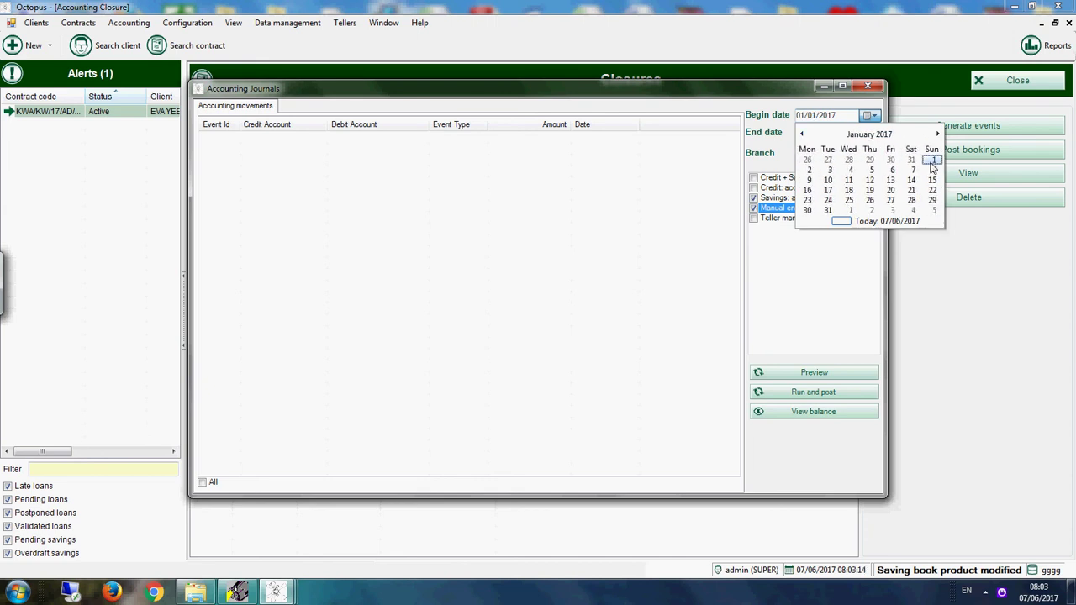
{"action": "left_click", "coordinate": [932, 162]}
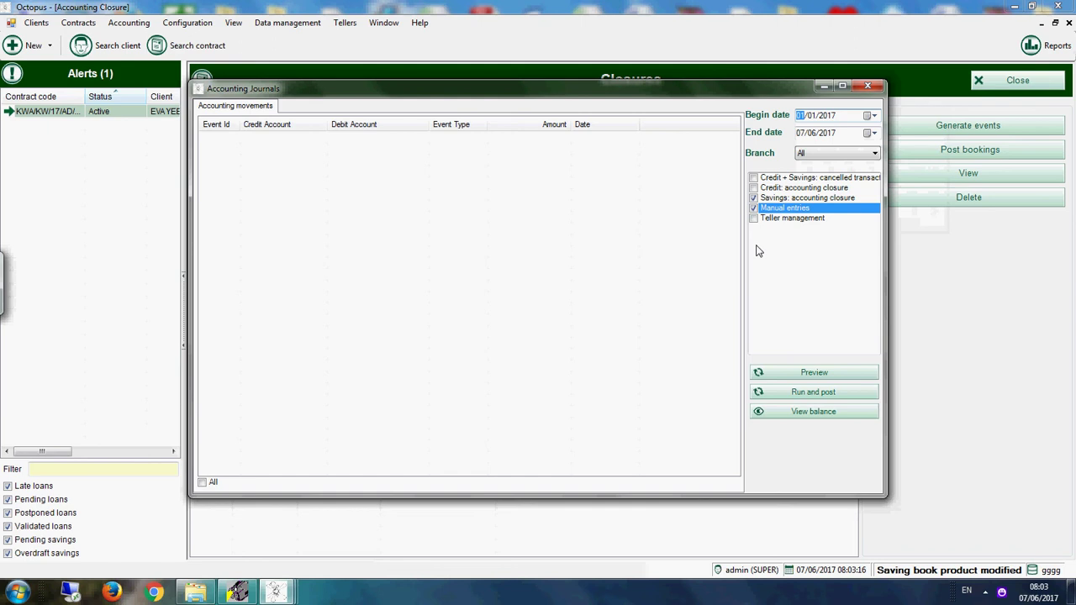
{"action": "left_click", "coordinate": [809, 376]}
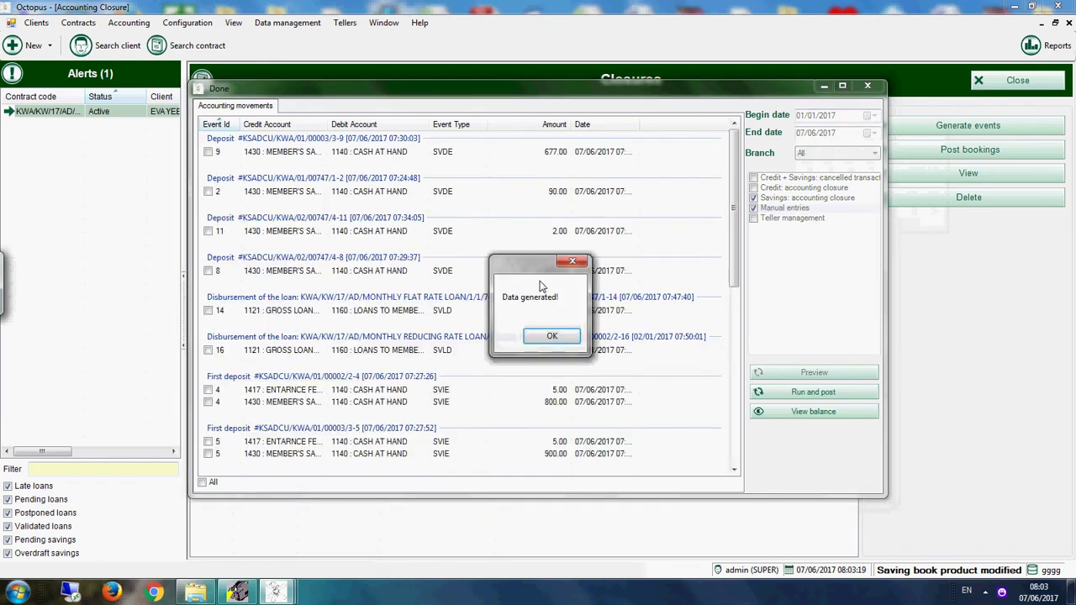
{"action": "left_click", "coordinate": [551, 336]}
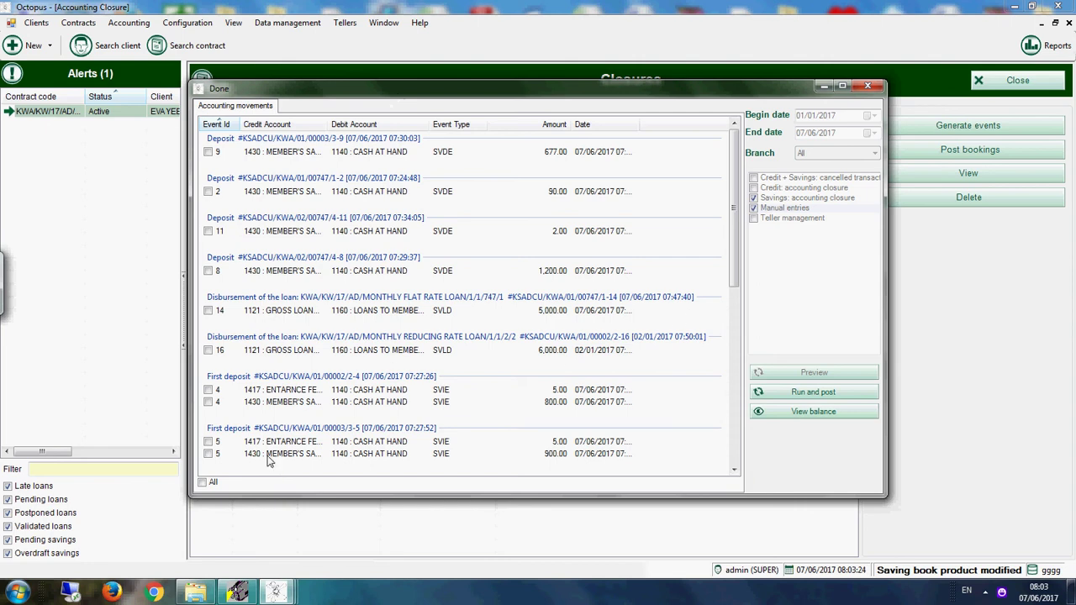
Select all previewed accounting movements, run and post their bookings, and close the journal and closures windows
{"action": "left_click", "coordinate": [202, 483]}
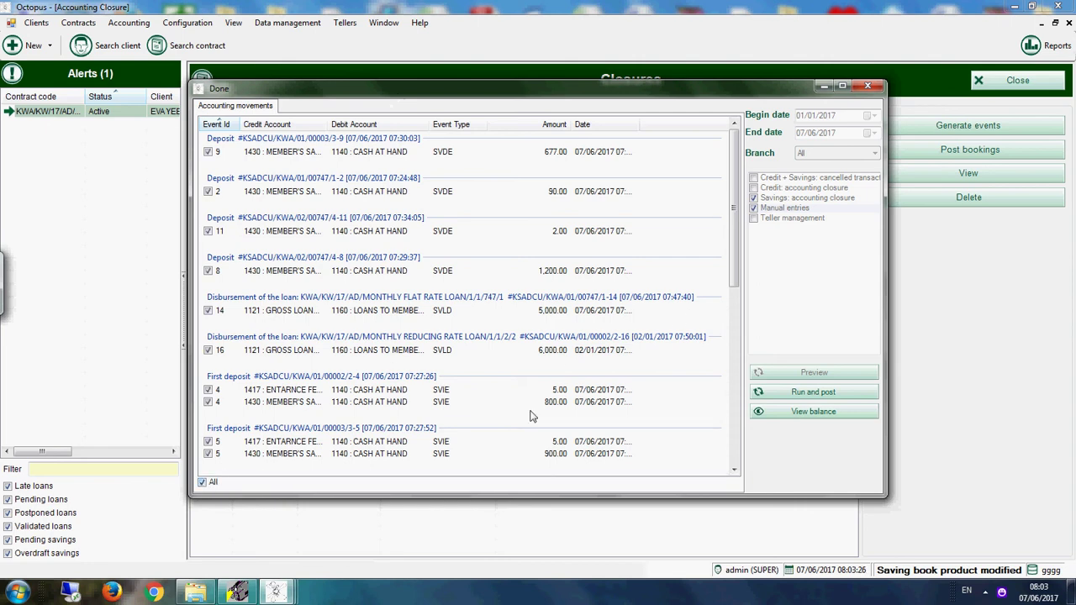
{"action": "left_click", "coordinate": [821, 393]}
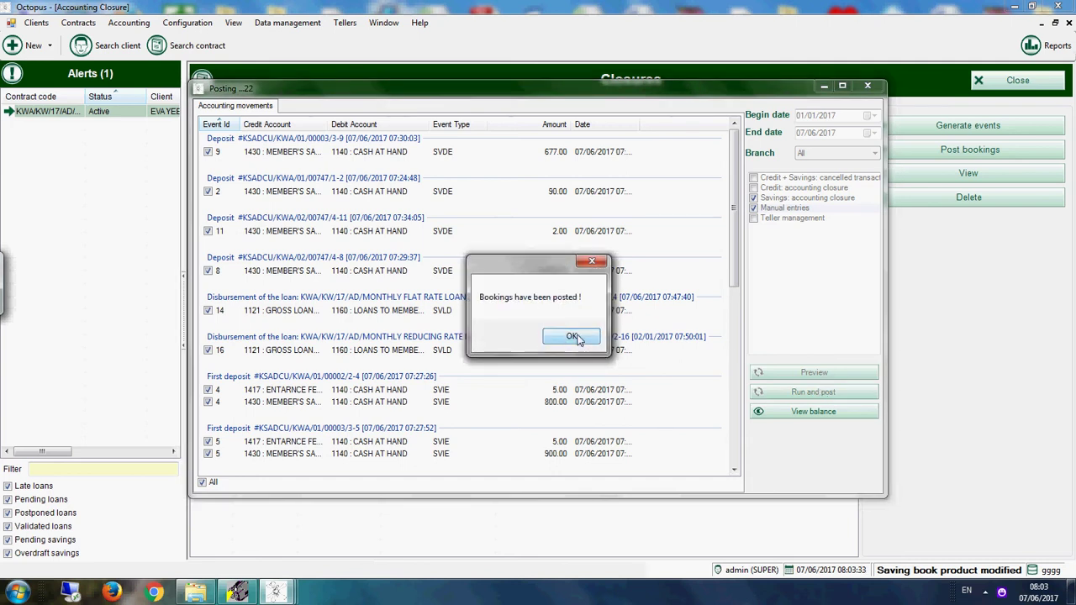
{"action": "left_click", "coordinate": [577, 340]}
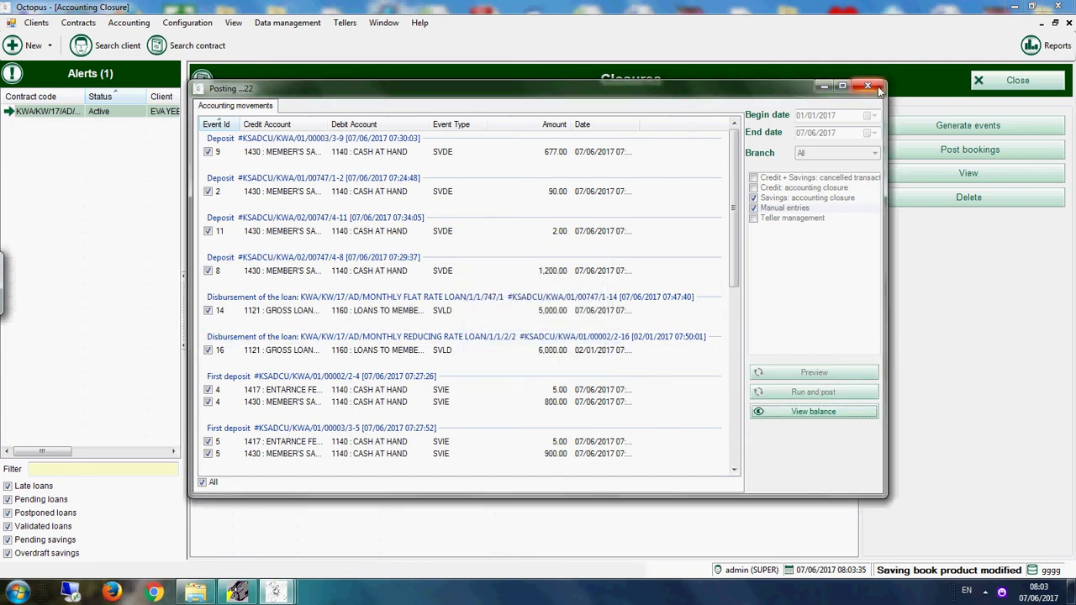
{"action": "left_click", "coordinate": [980, 80]}
Generate the General ledger report for all accounts and all branches from 01/11/2016 to 08/06/2017
{"action": "left_click", "coordinate": [1032, 46]}
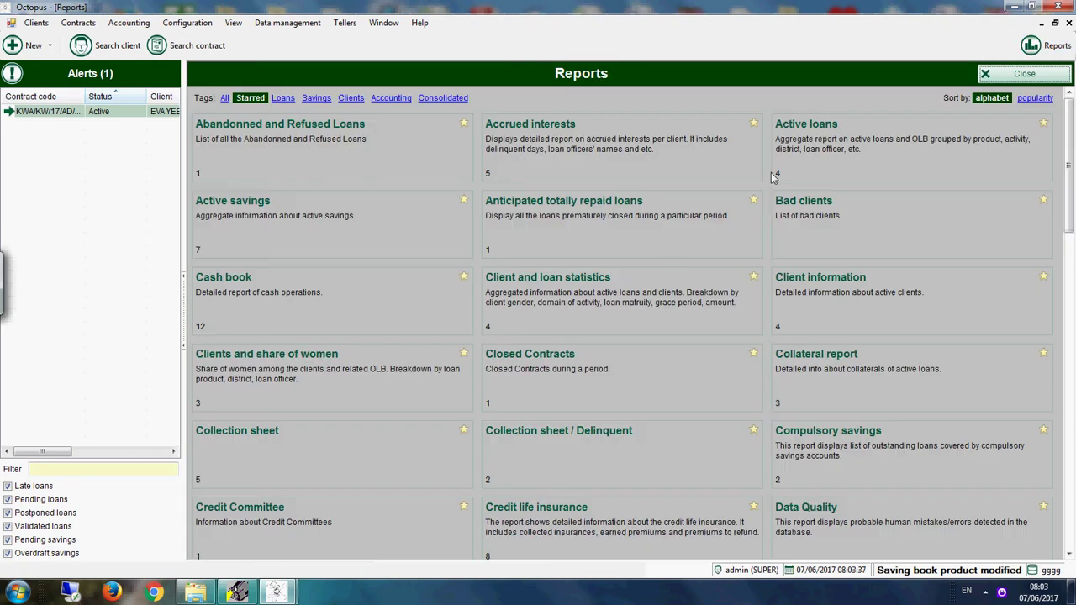
{"action": "scroll", "coordinate": [654, 382], "scroll_direction": "down", "scroll_amount": 10}
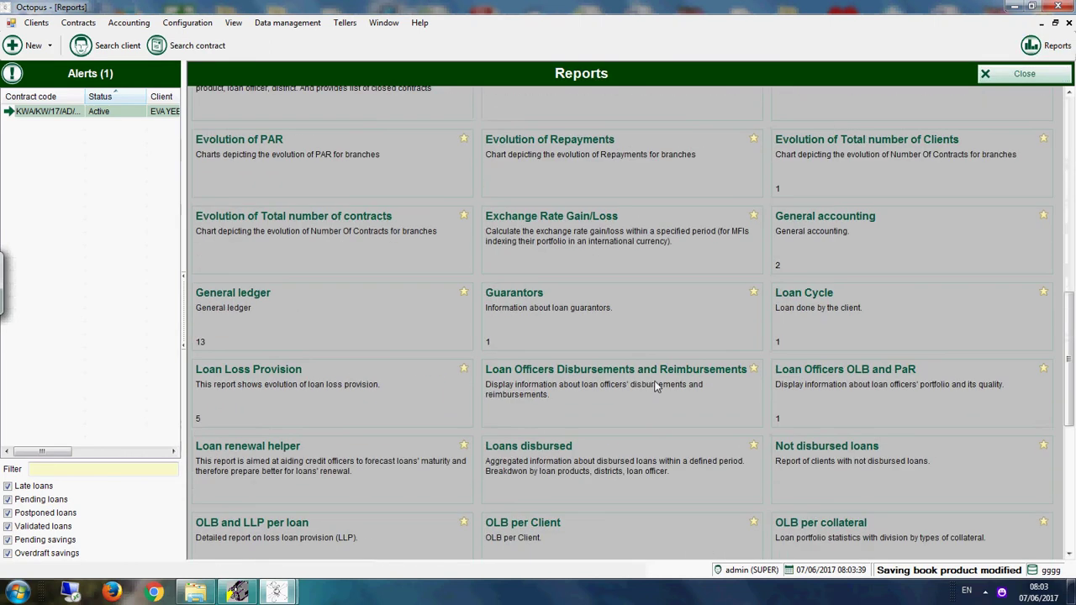
{"action": "left_click", "coordinate": [305, 298]}
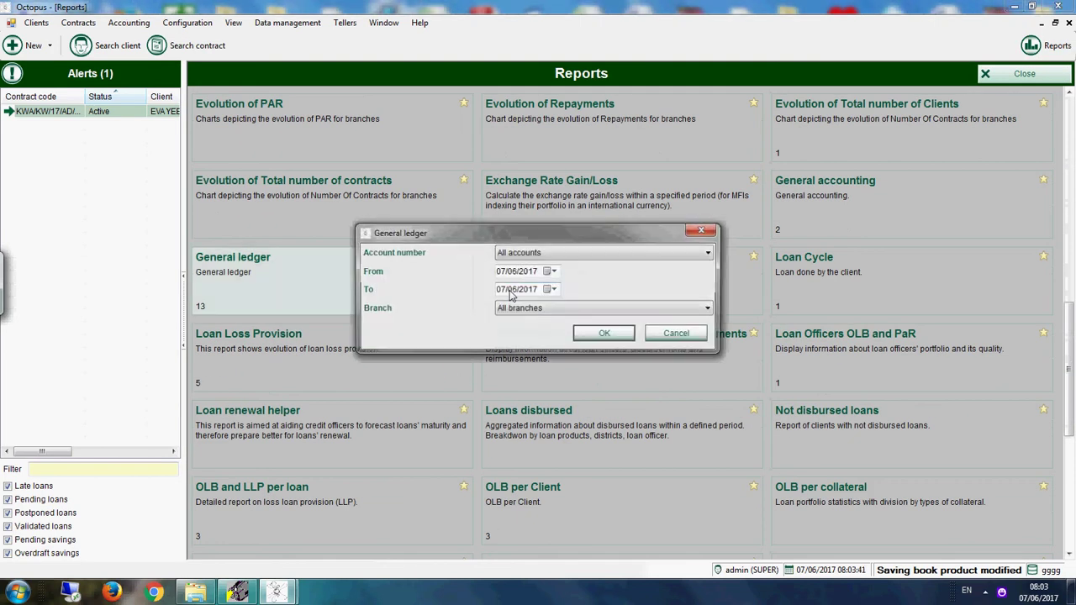
{"action": "left_click", "coordinate": [551, 271]}
{"action": "left_click", "coordinate": [501, 289]}
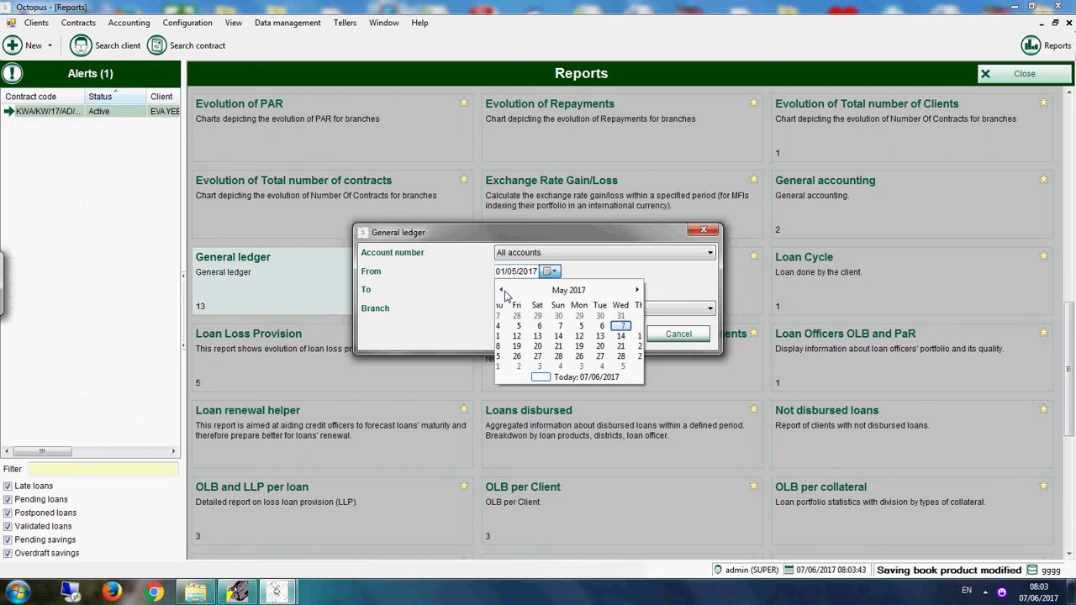
{"action": "left_click", "coordinate": [501, 289]}
{"action": "left_click", "coordinate": [502, 289]}
{"action": "left_click", "coordinate": [502, 289]}
{"action": "left_click", "coordinate": [501, 289]}
{"action": "left_click", "coordinate": [501, 289]}
{"action": "left_click", "coordinate": [501, 289]}
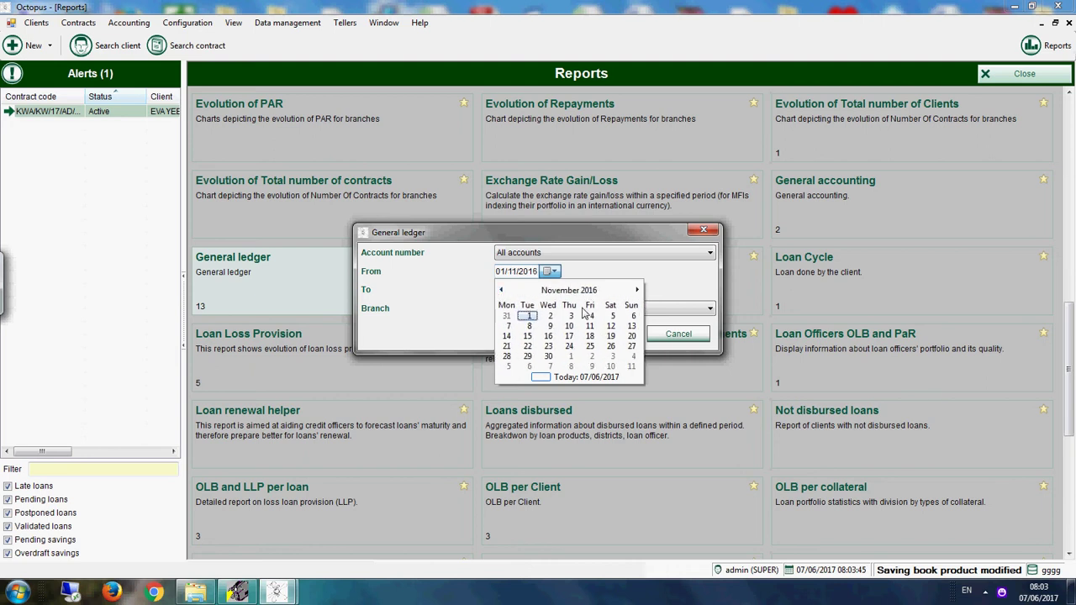
{"action": "left_click", "coordinate": [526, 318]}
{"action": "left_click", "coordinate": [551, 289]}
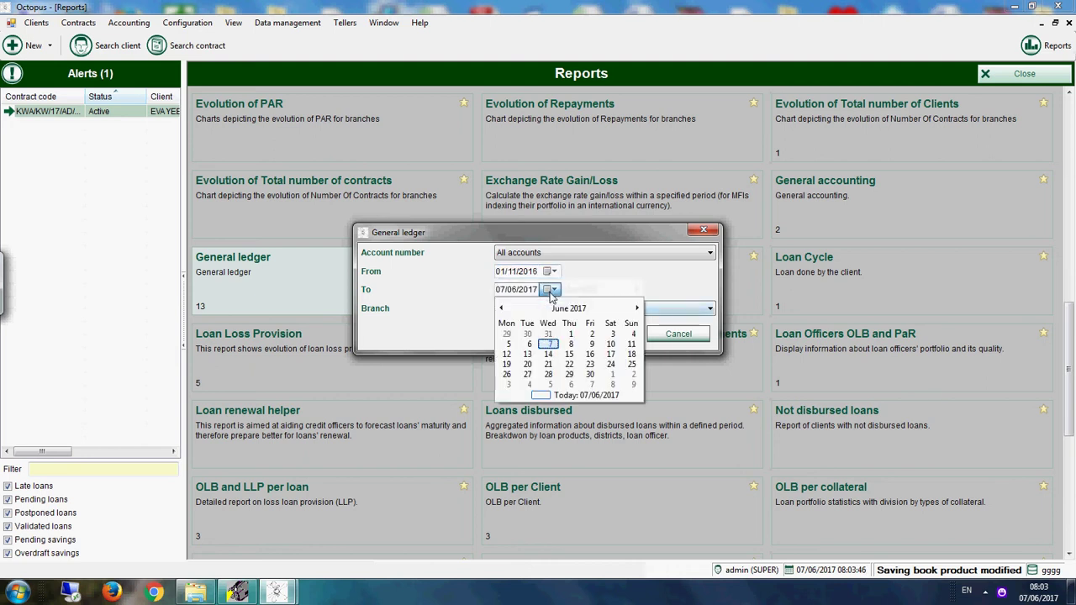
{"action": "left_click", "coordinate": [557, 345]}
{"action": "left_click", "coordinate": [607, 334]}
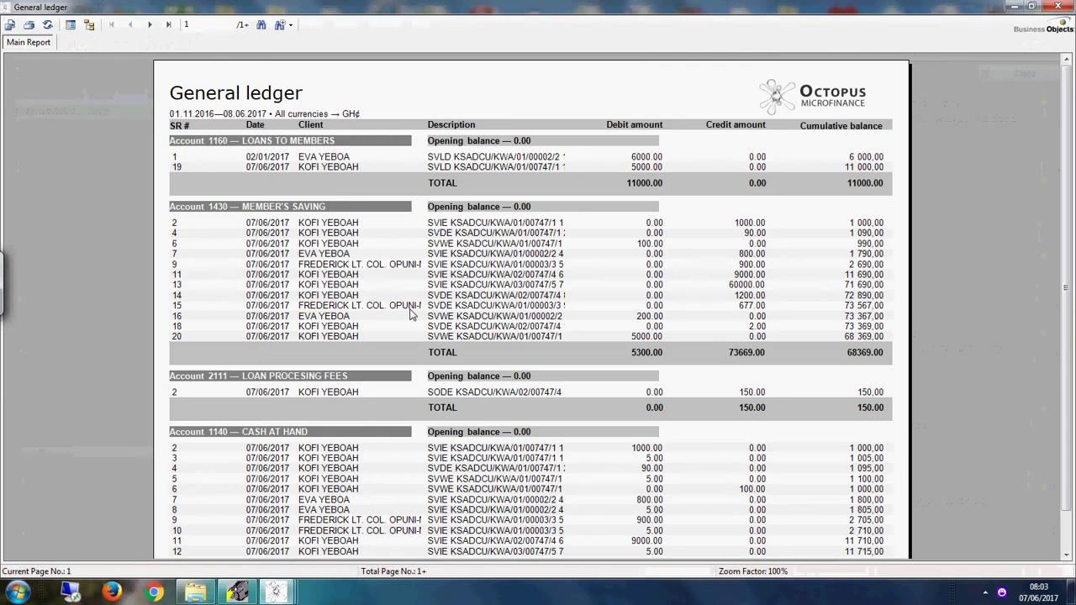
Examine the general ledger by account, including 1140, 1417, 2114 and 1430, and close the report
{"action": "left_click", "coordinate": [89, 24]}
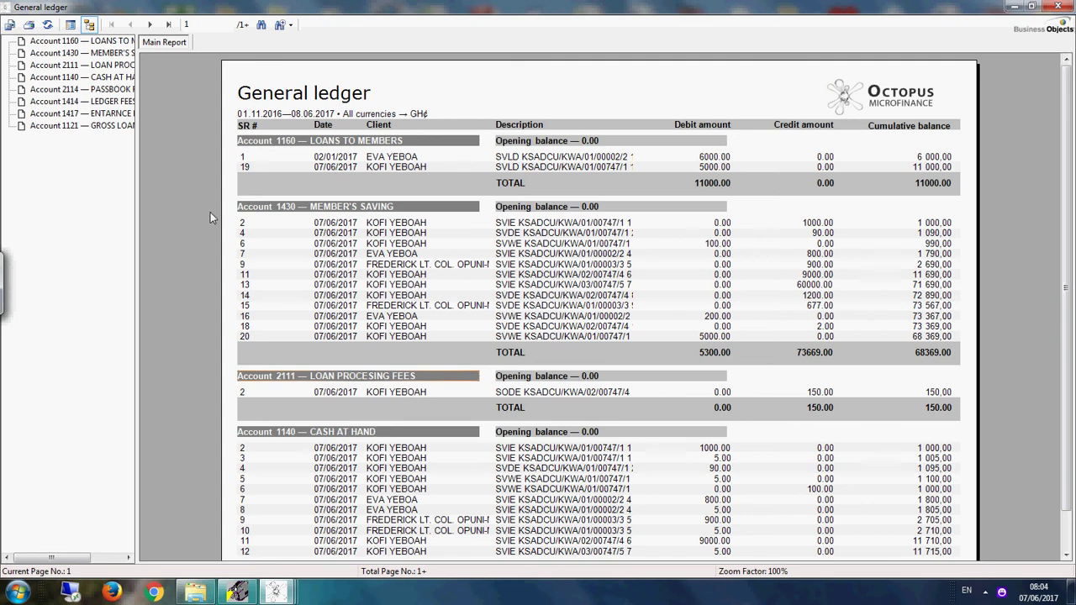
{"action": "left_click", "coordinate": [111, 77]}
{"action": "left_click", "coordinate": [111, 77]}
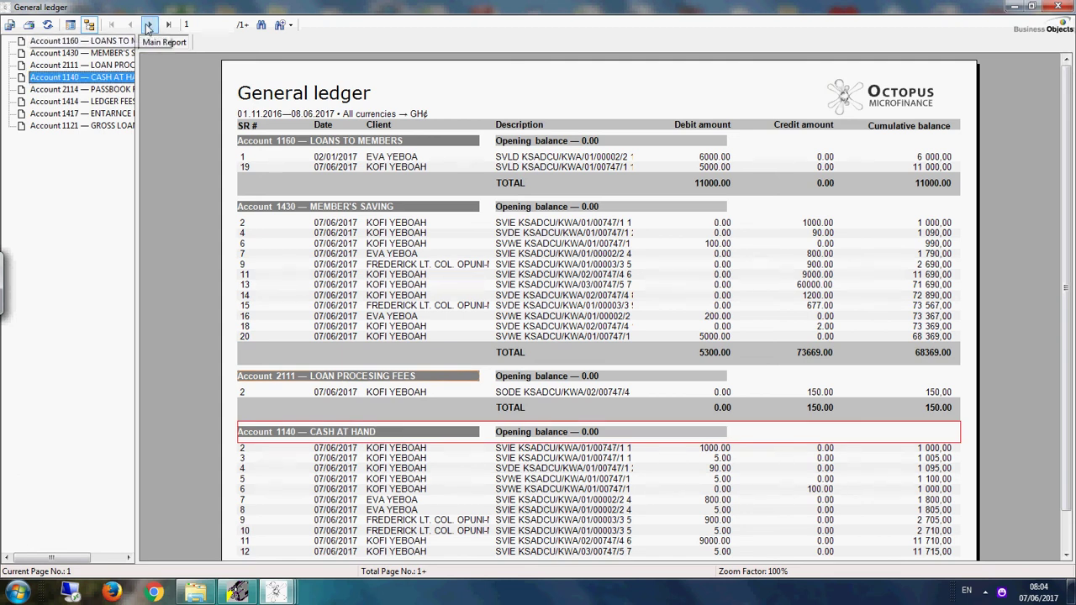
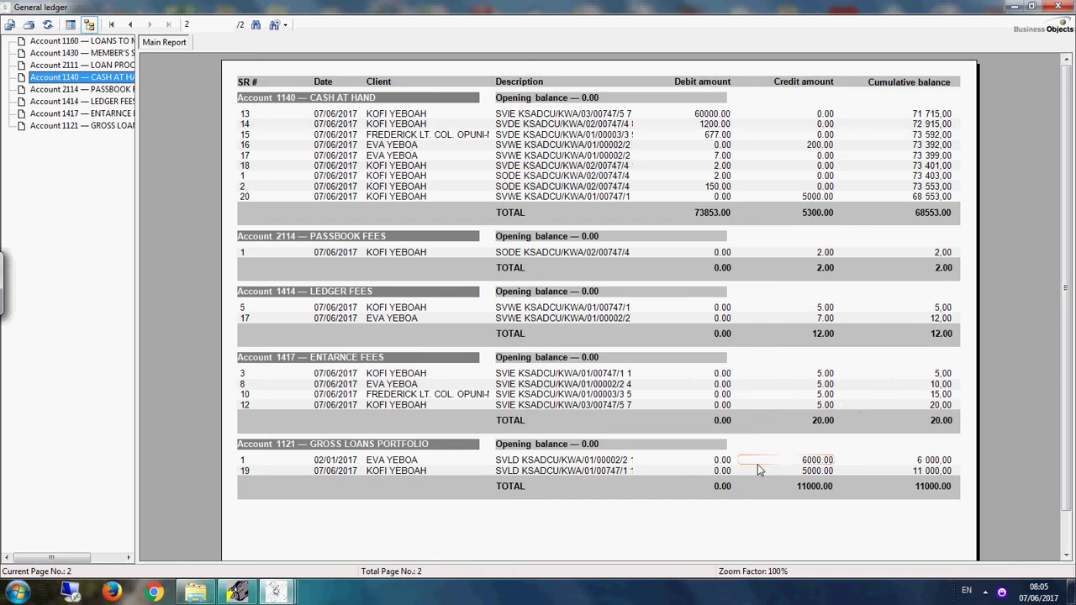
{"action": "left_click", "coordinate": [113, 113]}
{"action": "left_click", "coordinate": [113, 89]}
{"action": "left_click", "coordinate": [112, 53]}
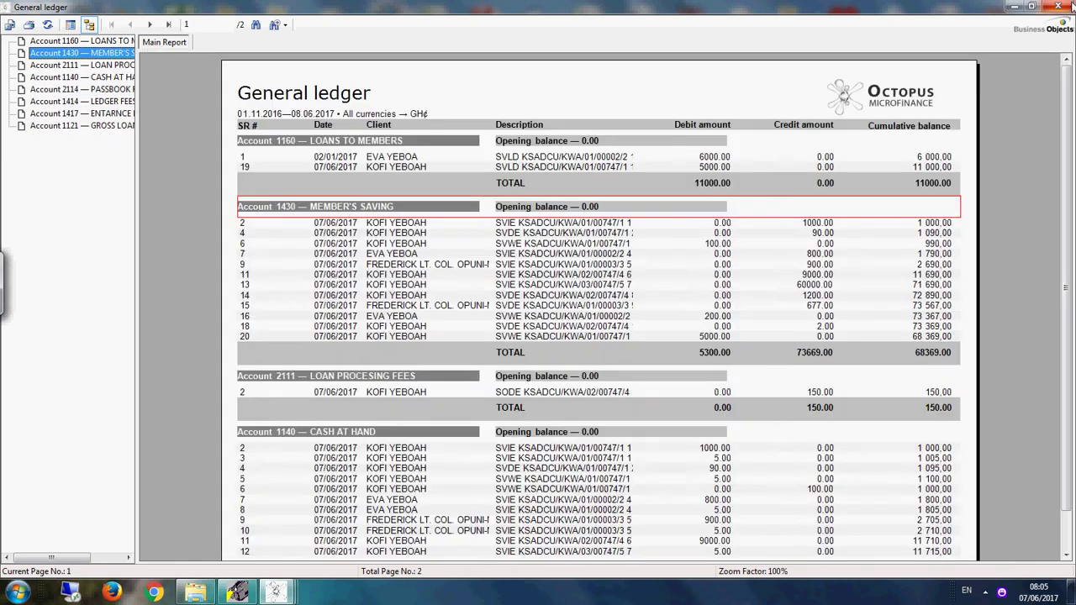
{"action": "left_click", "coordinate": [1062, 8]}
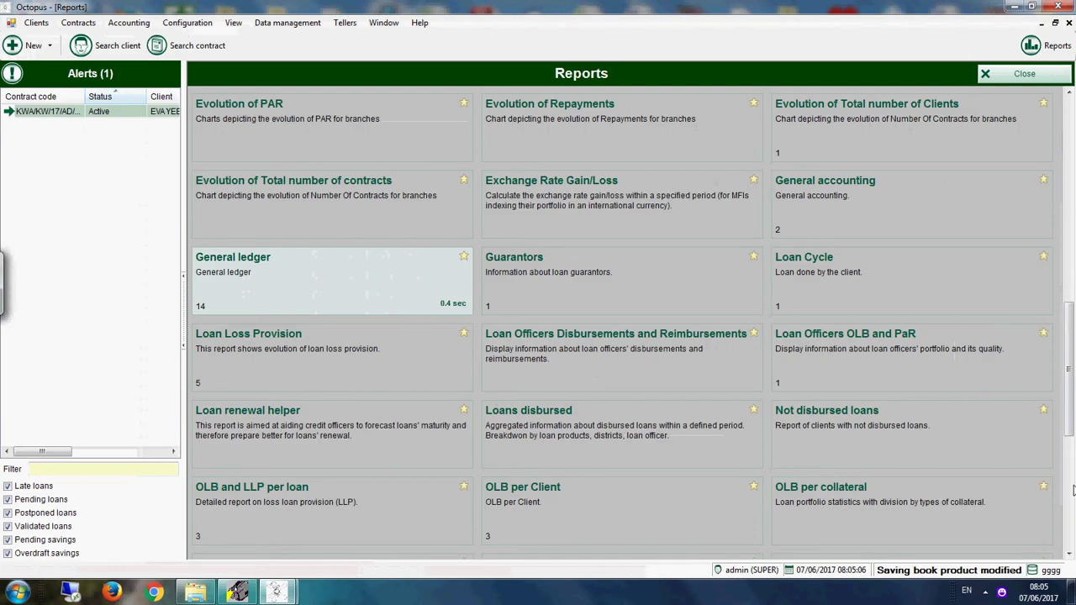
View all pages of the Trial balance report for 01/06/2017 to 30/06/2017 and close it
{"action": "left_click", "coordinate": [1073, 490]}
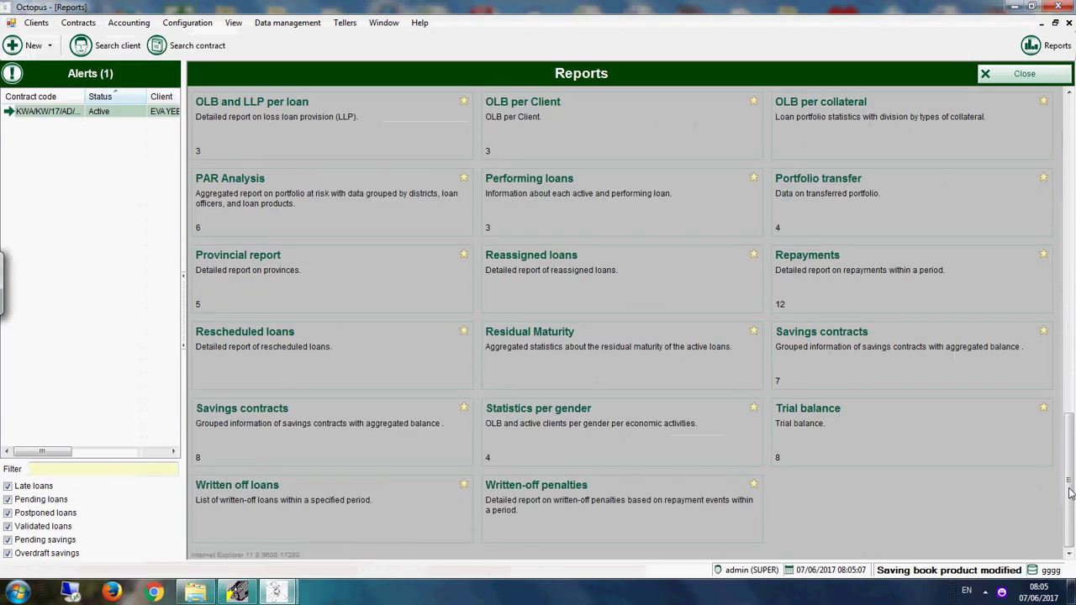
{"action": "left_click", "coordinate": [818, 444]}
{"action": "left_click", "coordinate": [605, 352]}
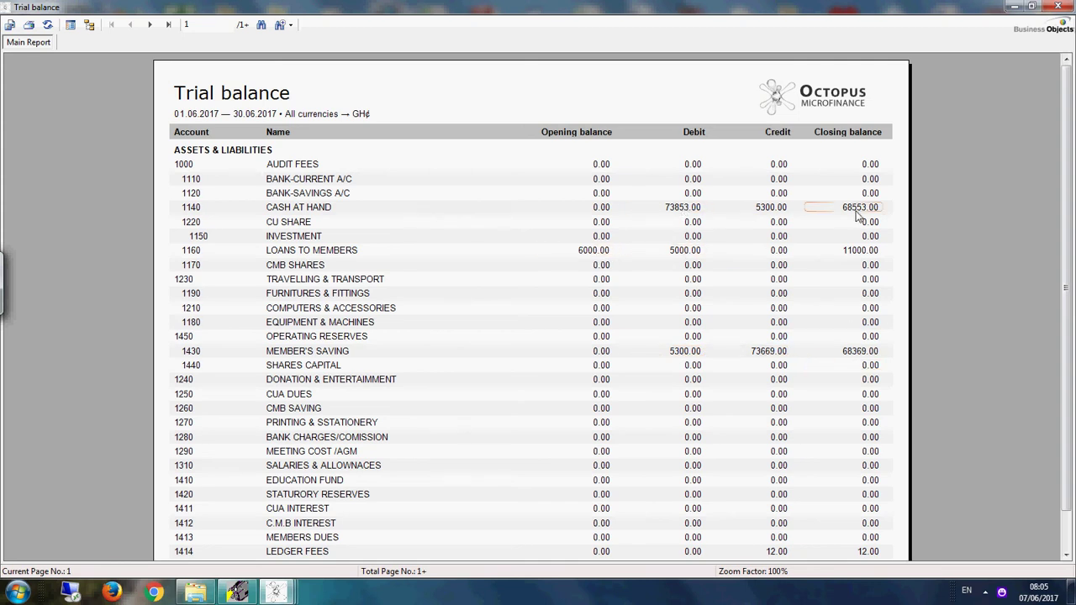
{"action": "left_click", "coordinate": [149, 25]}
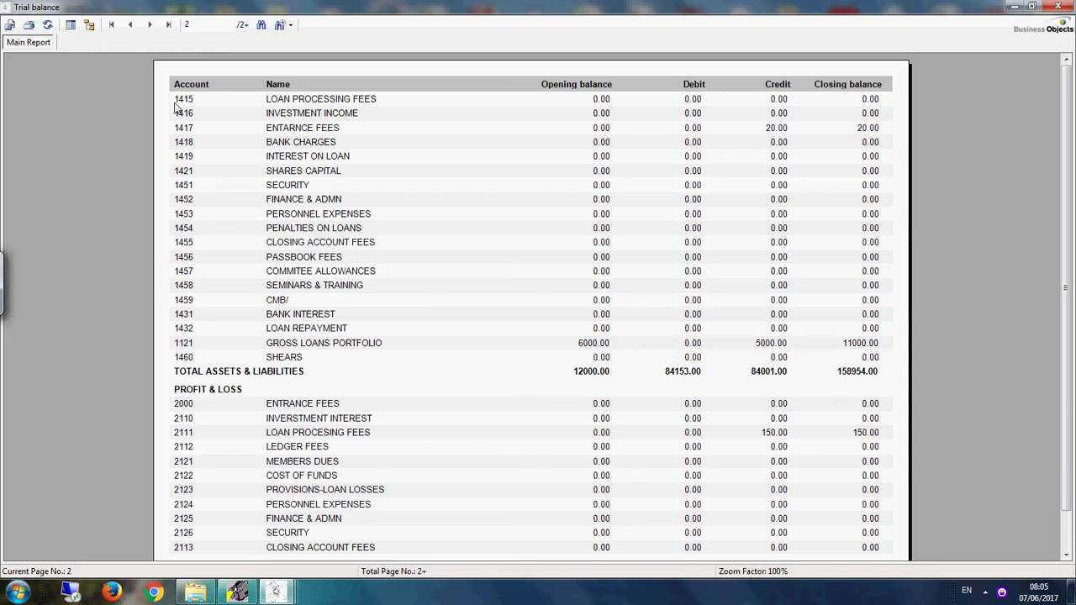
{"action": "left_click", "coordinate": [148, 25]}
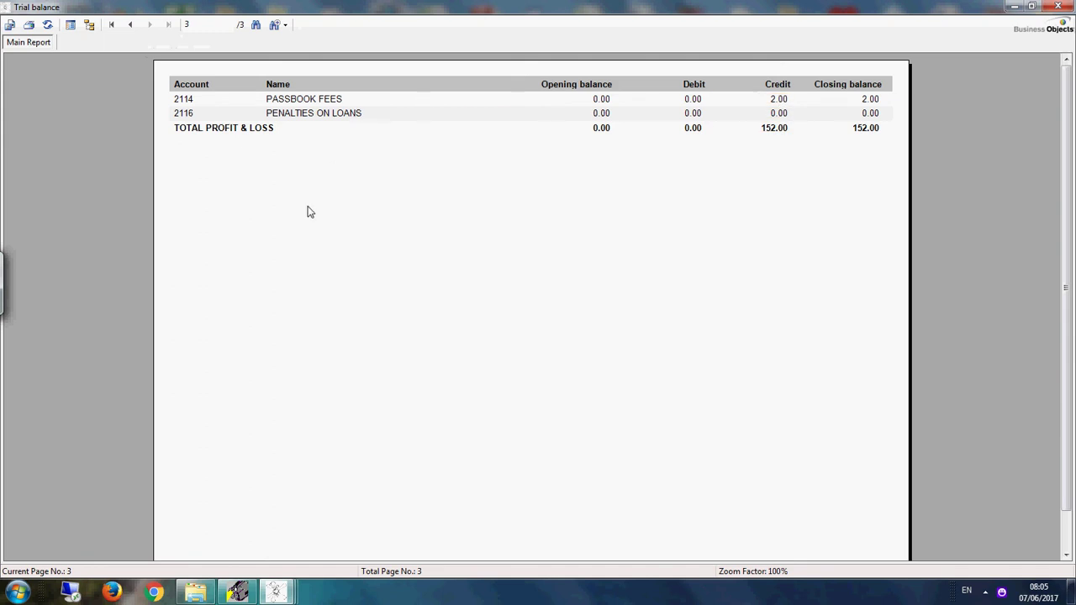
{"action": "left_click", "coordinate": [131, 24]}
{"action": "left_click", "coordinate": [1028, 6]}
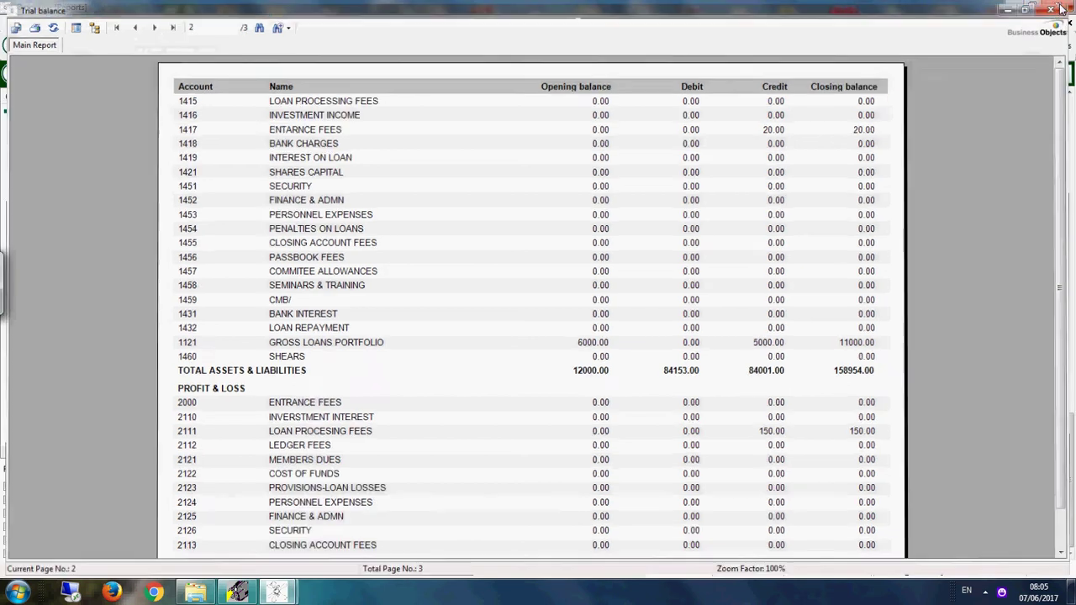
{"action": "left_click_drag", "start_coordinate": [1072, 148], "coordinate": [1073, 404]}
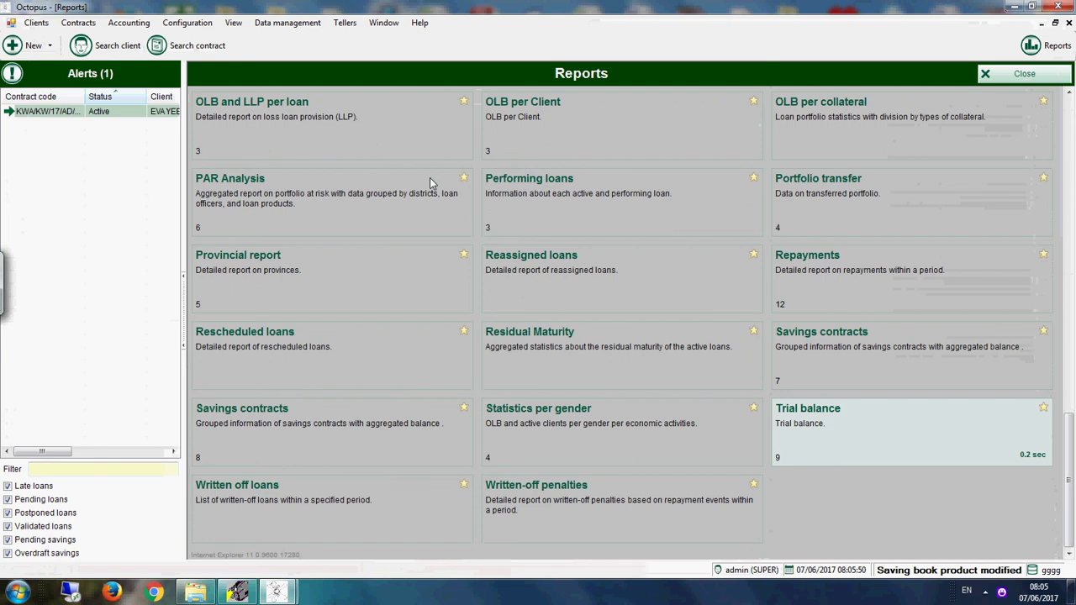
Open the chart of accounts and add a new account category named BALANCE SHEET
{"action": "left_click", "coordinate": [128, 23]}
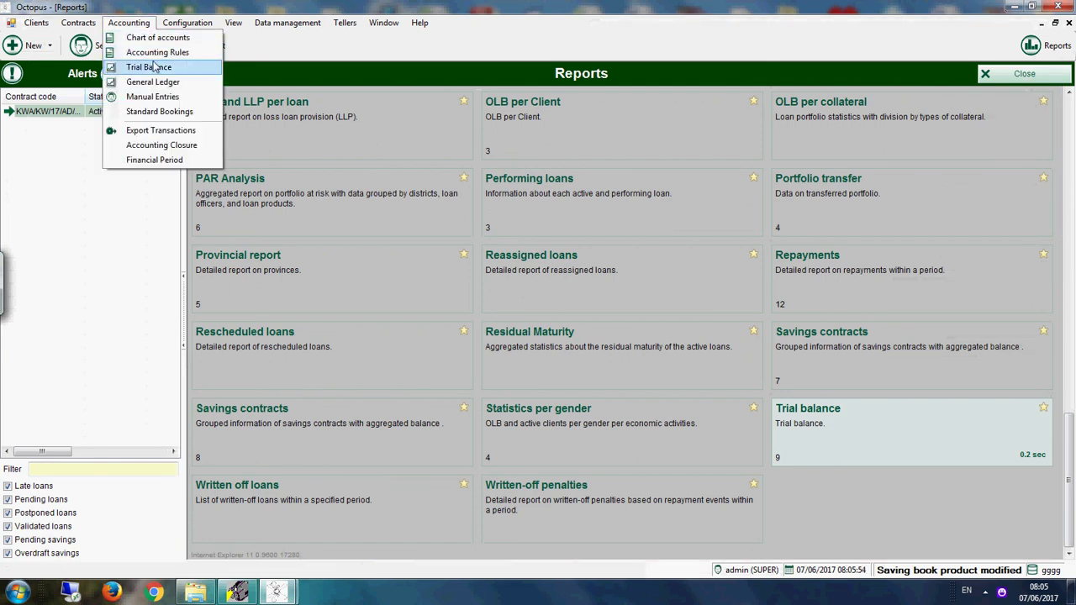
{"action": "left_click", "coordinate": [166, 40]}
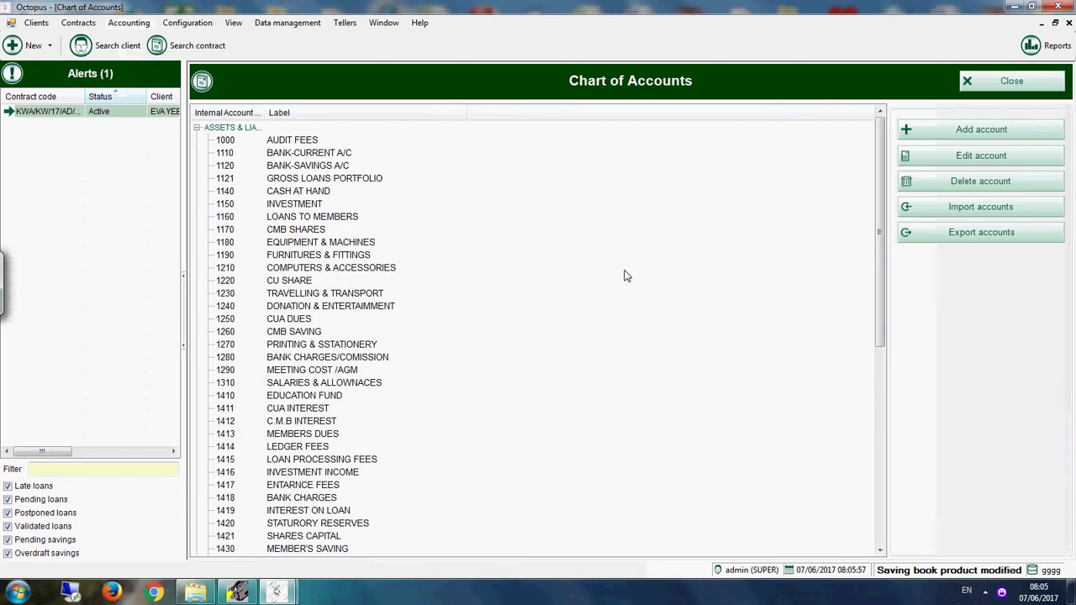
{"action": "left_click", "coordinate": [880, 364]}
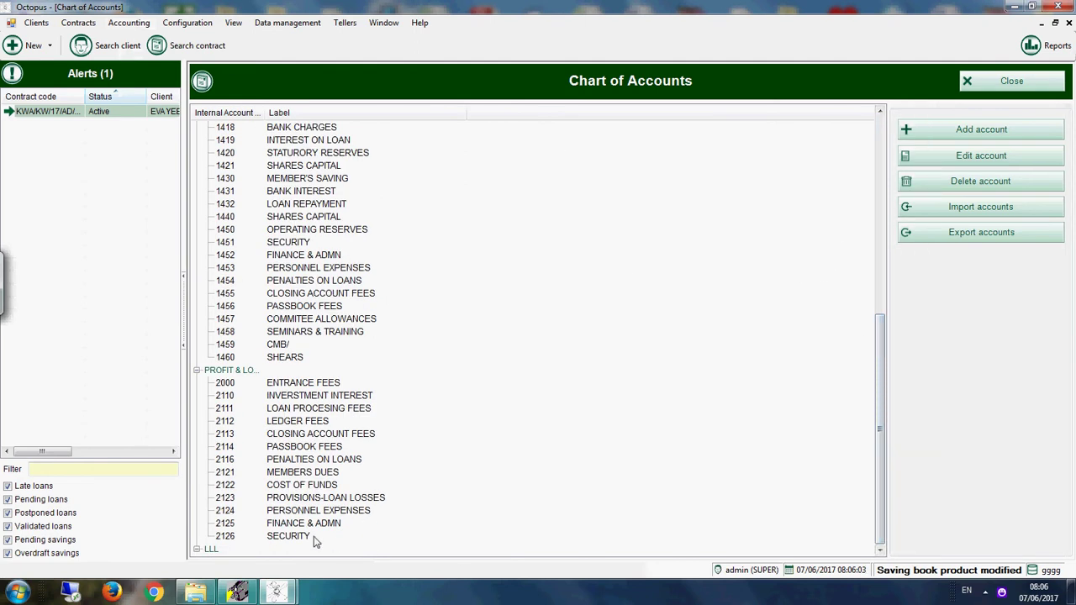
{"action": "left_click", "coordinate": [968, 133]}
{"action": "left_click", "coordinate": [494, 177]}
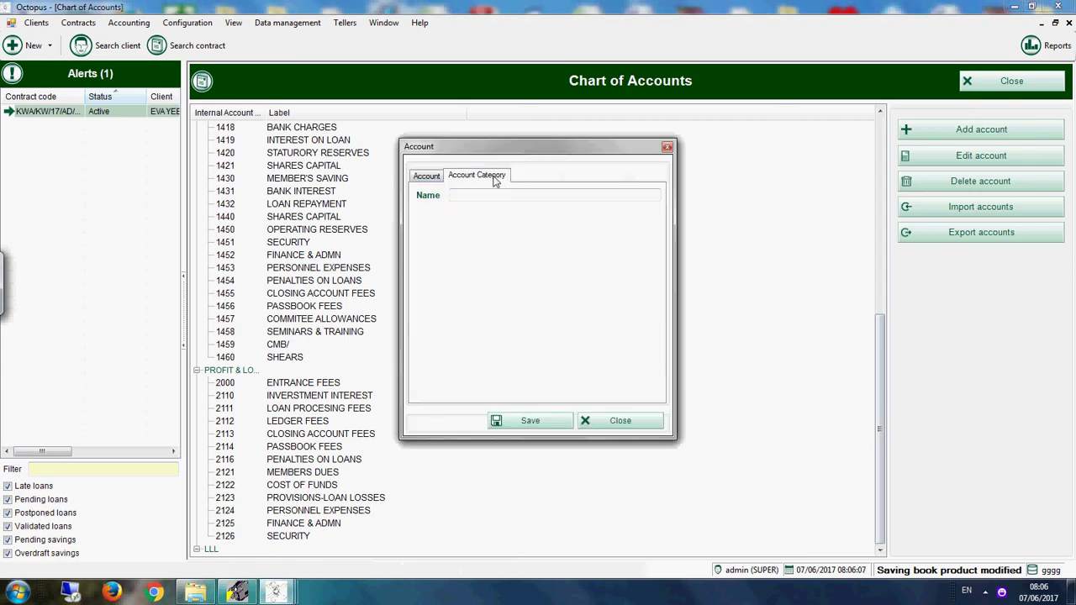
{"action": "left_click", "coordinate": [496, 197]}
{"action": "type", "text": "BALANCE SHEET"}
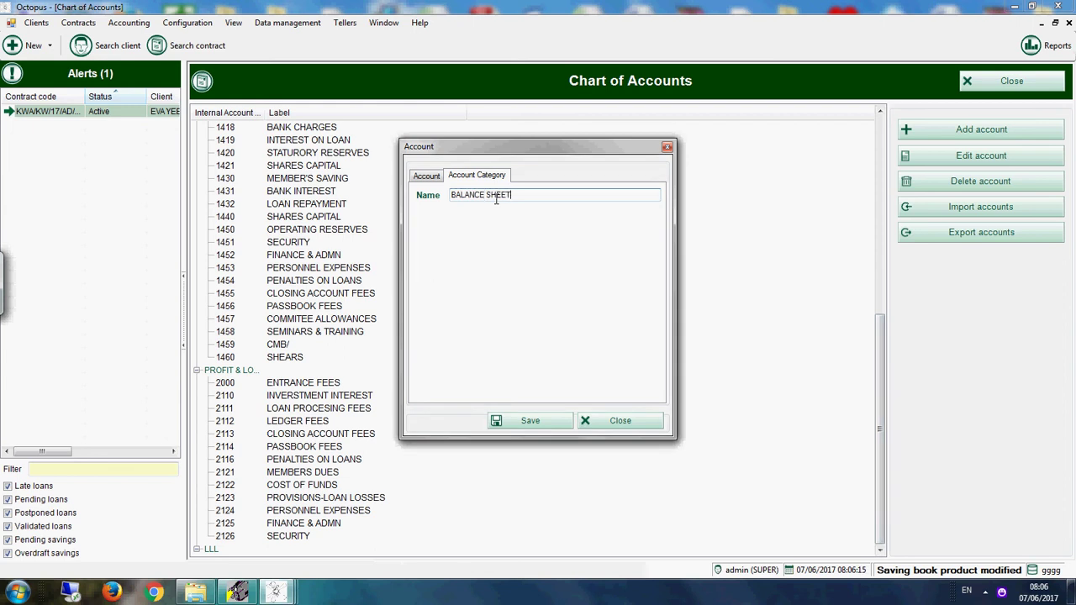
{"action": "double_click", "coordinate": [467, 198]}
{"action": "left_click", "coordinate": [521, 420]}
{"action": "left_click", "coordinate": [513, 419]}
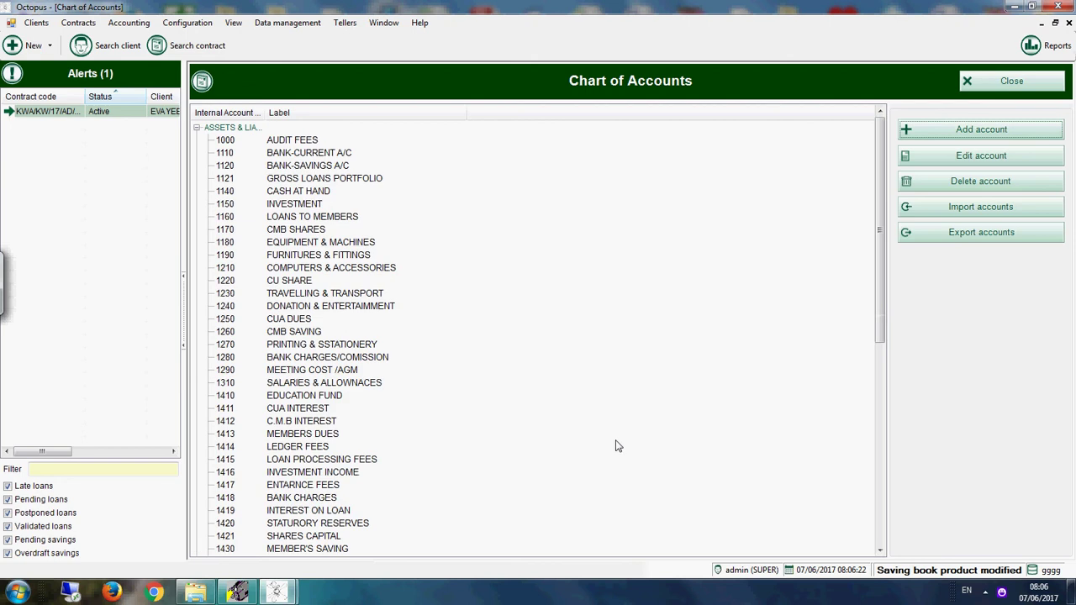
Add credit account 600 labelled LIABILITIES under the BALANCE SHEET category and save it
{"action": "scroll", "coordinate": [883, 538], "scroll_direction": "down", "scroll_amount": 10}
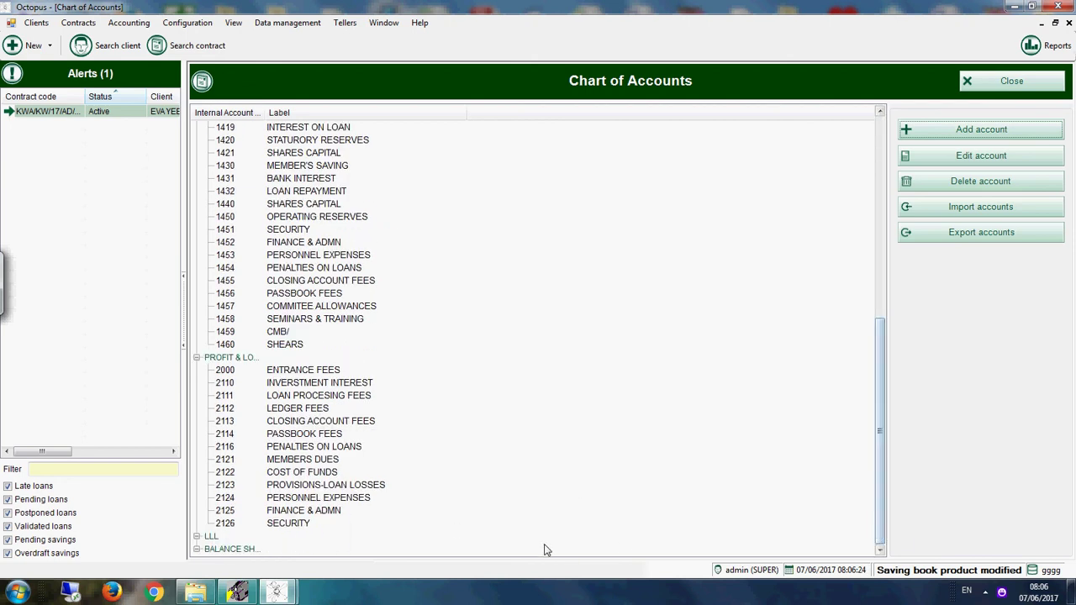
{"action": "left_click", "coordinate": [236, 549]}
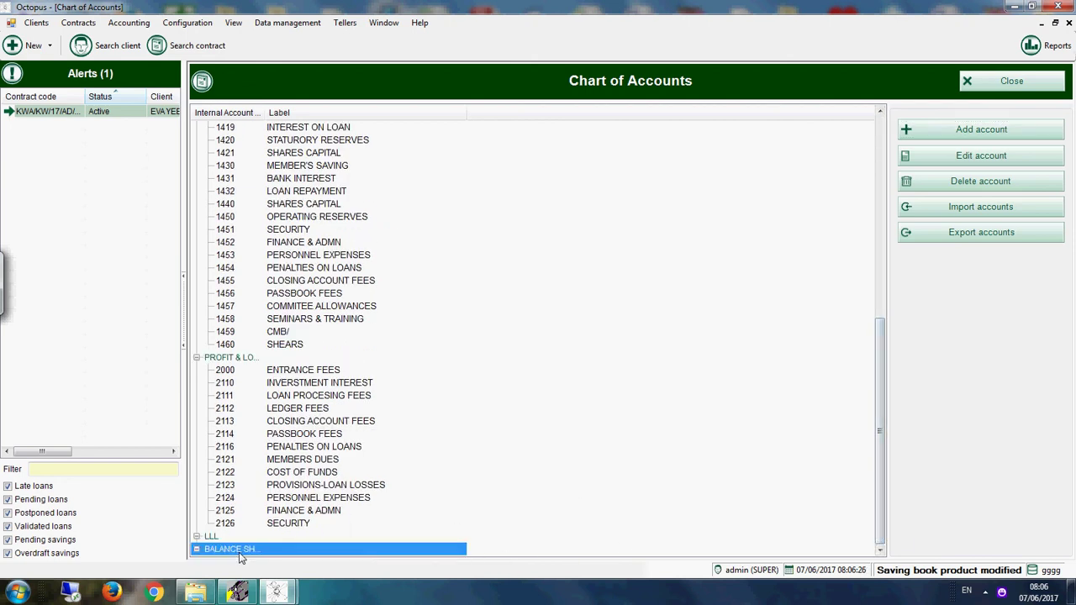
{"action": "left_click", "coordinate": [961, 130]}
{"action": "left_click", "coordinate": [458, 238]}
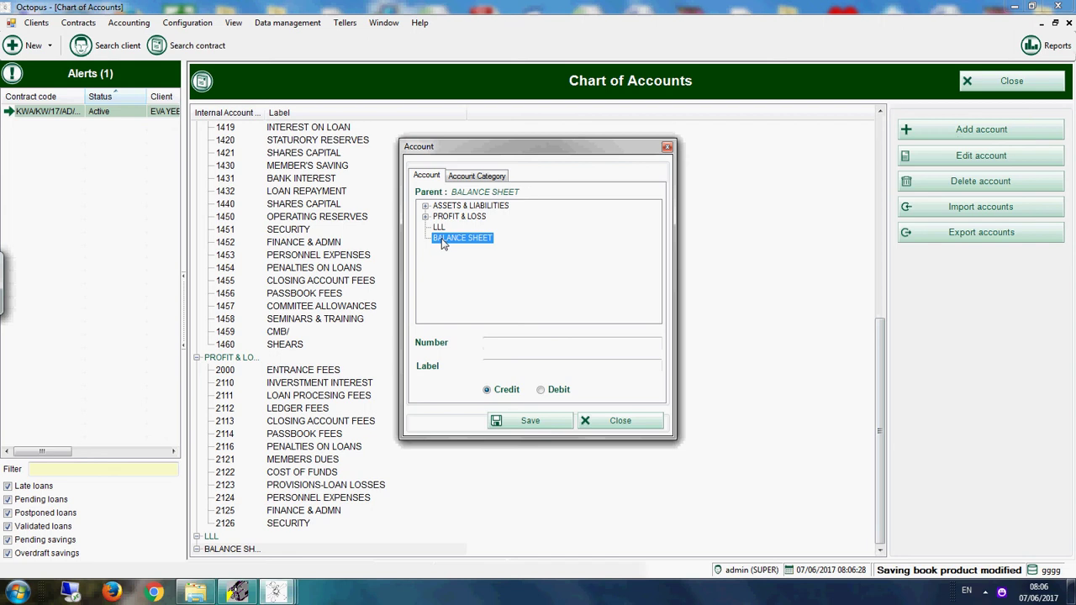
{"action": "left_click", "coordinate": [492, 344]}
{"action": "left_click", "coordinate": [492, 343]}
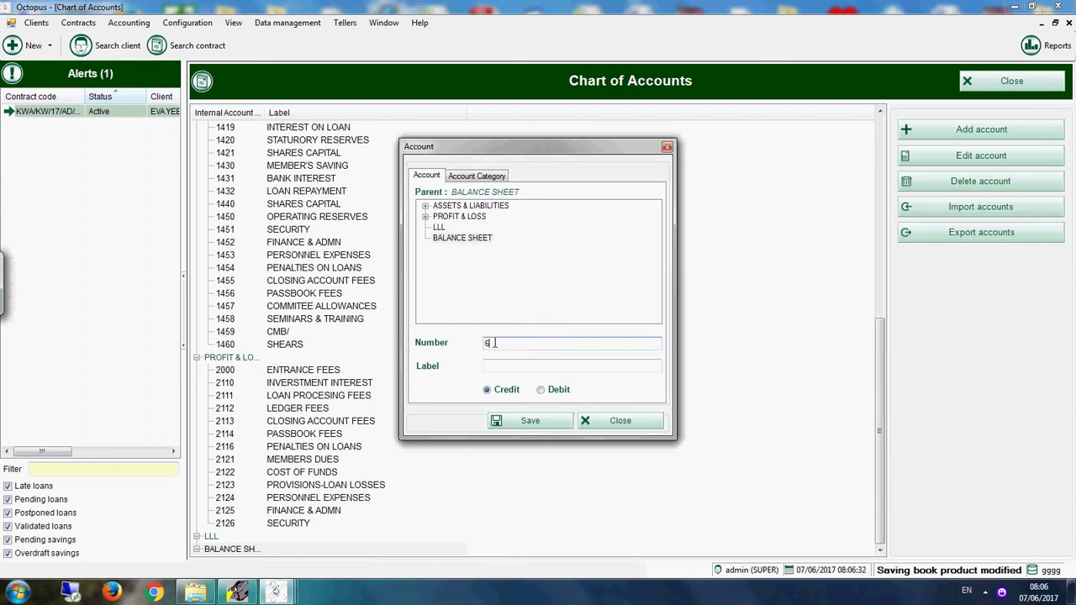
{"action": "left_click", "coordinate": [510, 366]}
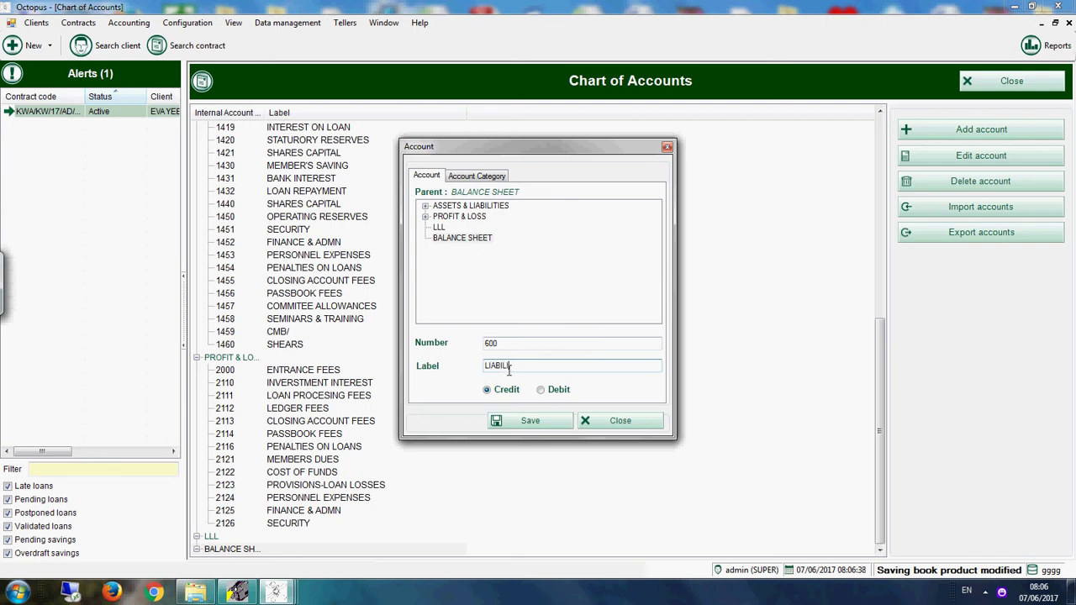
{"action": "type", "text": "LIABILITIES"}
{"action": "left_click", "coordinate": [469, 238]}
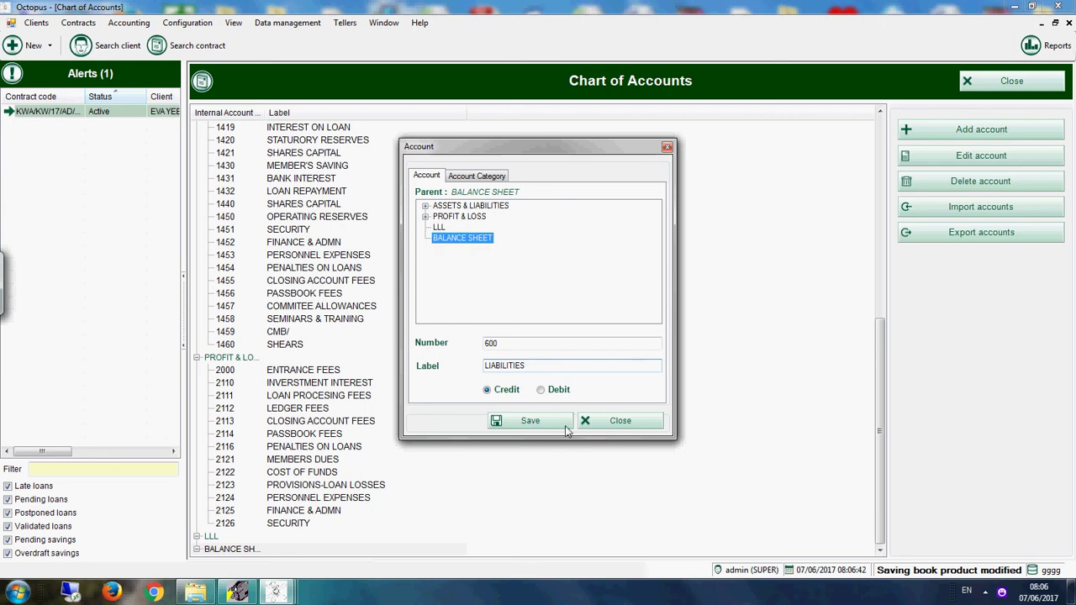
{"action": "left_click", "coordinate": [558, 423]}
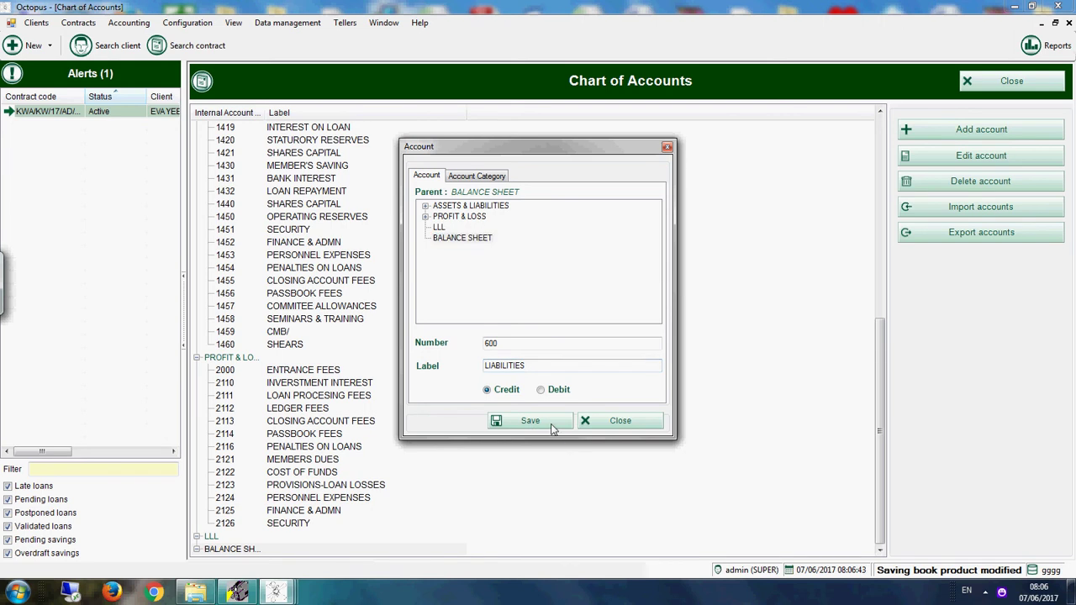
Add debit account 601 labelled ASSETD under the BALANCE SHEET category and save it
{"action": "left_click", "coordinate": [956, 142]}
{"action": "left_click", "coordinate": [467, 239]}
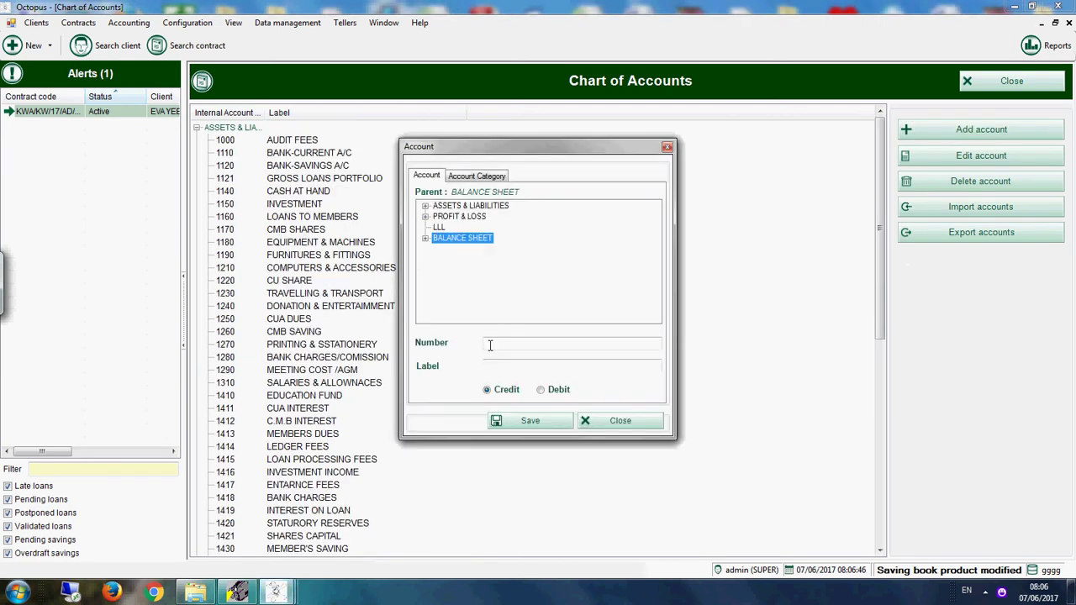
{"action": "left_click", "coordinate": [490, 344]}
{"action": "double_click", "coordinate": [436, 238]}
{"action": "left_click", "coordinate": [512, 345]}
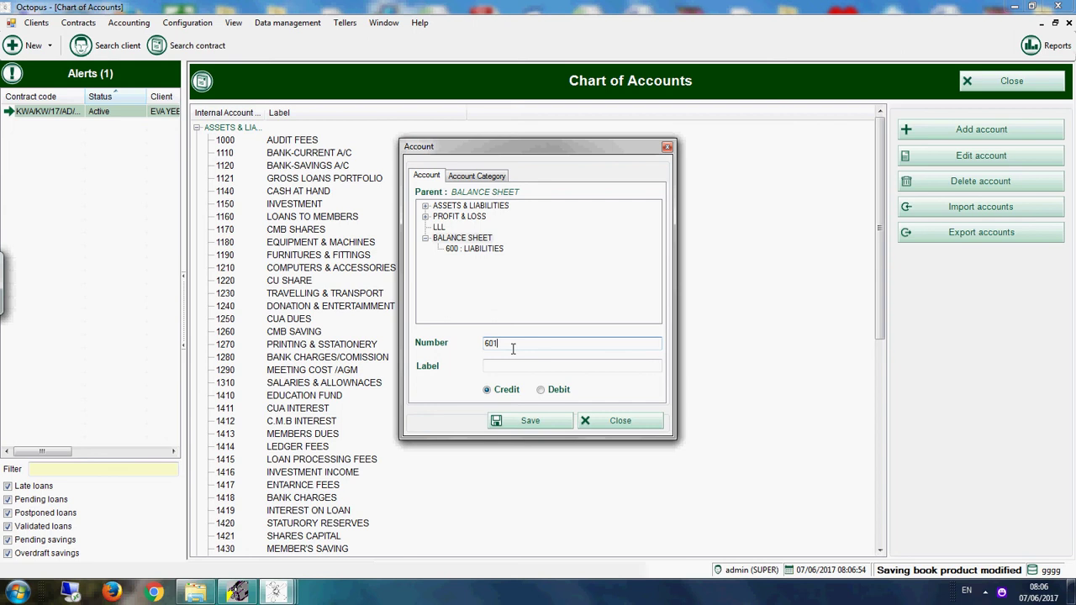
{"action": "left_click", "coordinate": [509, 368]}
{"action": "type", "text": "ASSE"}
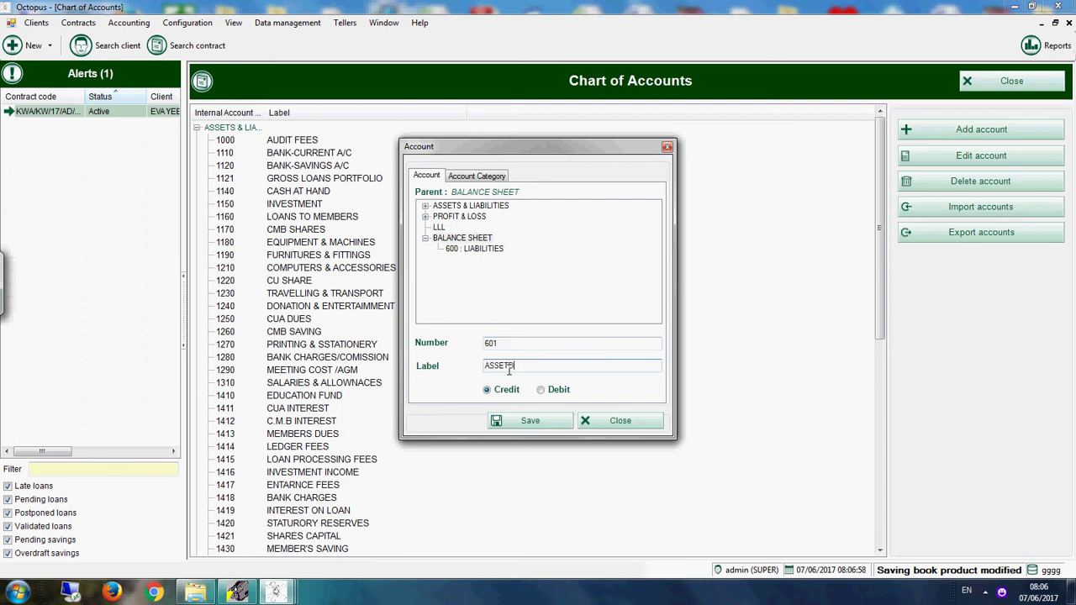
{"action": "type", "text": "TD"}
{"action": "left_click", "coordinate": [548, 392]}
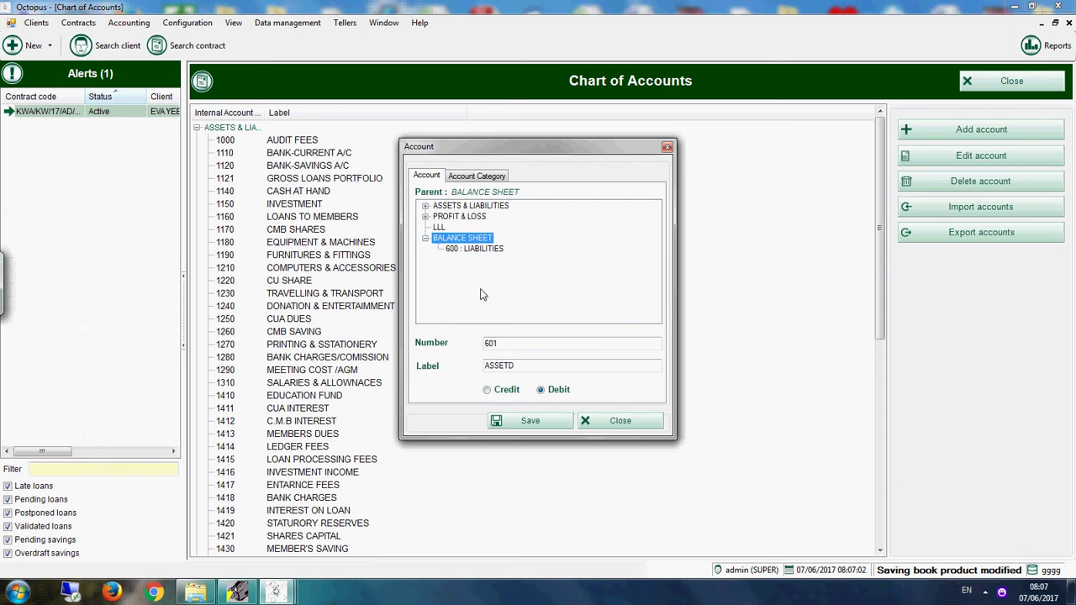
{"action": "left_click", "coordinate": [531, 422]}
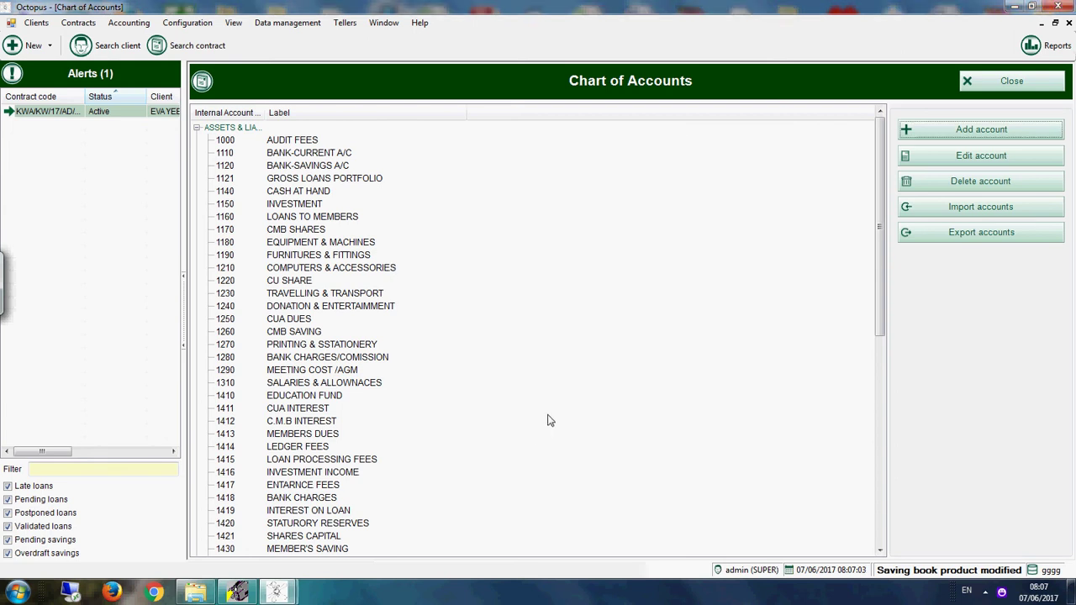
Correct the label of account 601 under BALANCE SHEET to ASSETS and save the account
{"action": "left_click", "coordinate": [880, 407]}
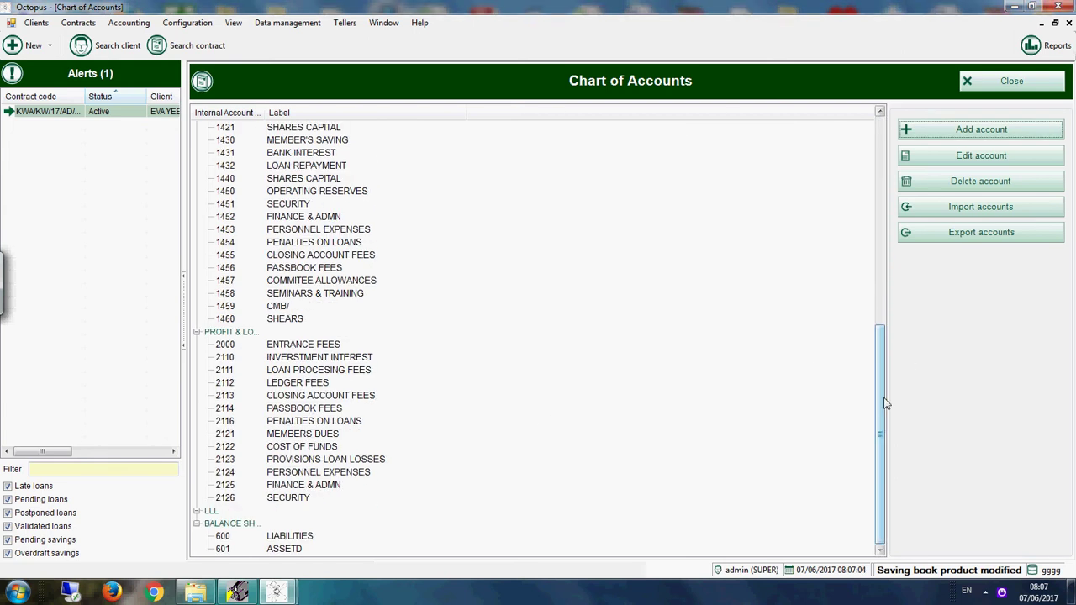
{"action": "double_click", "coordinate": [296, 550]}
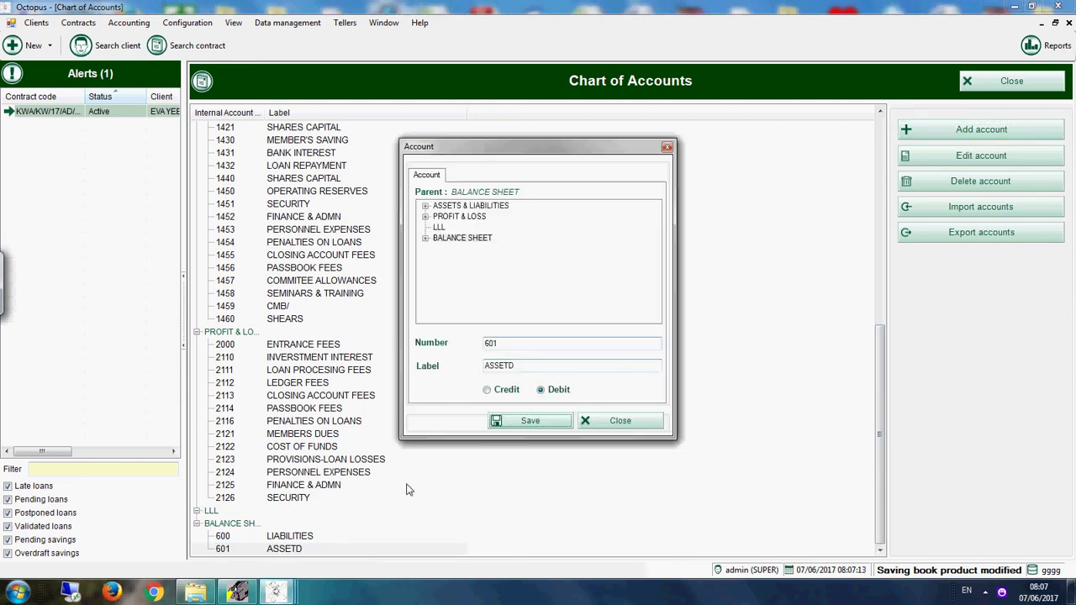
{"action": "left_click", "coordinate": [530, 368]}
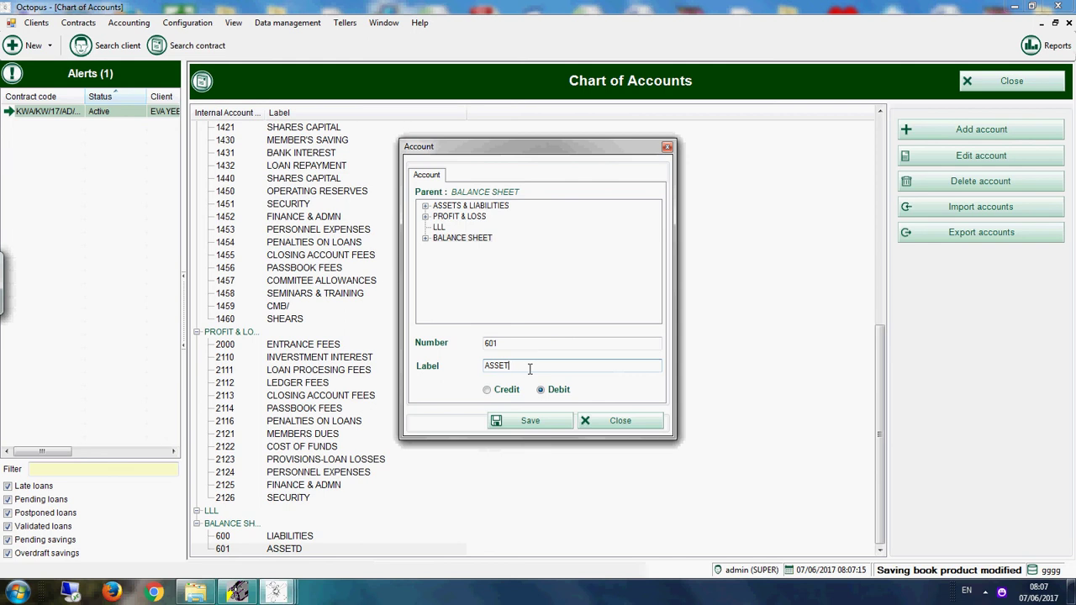
{"action": "left_click", "coordinate": [523, 420]}
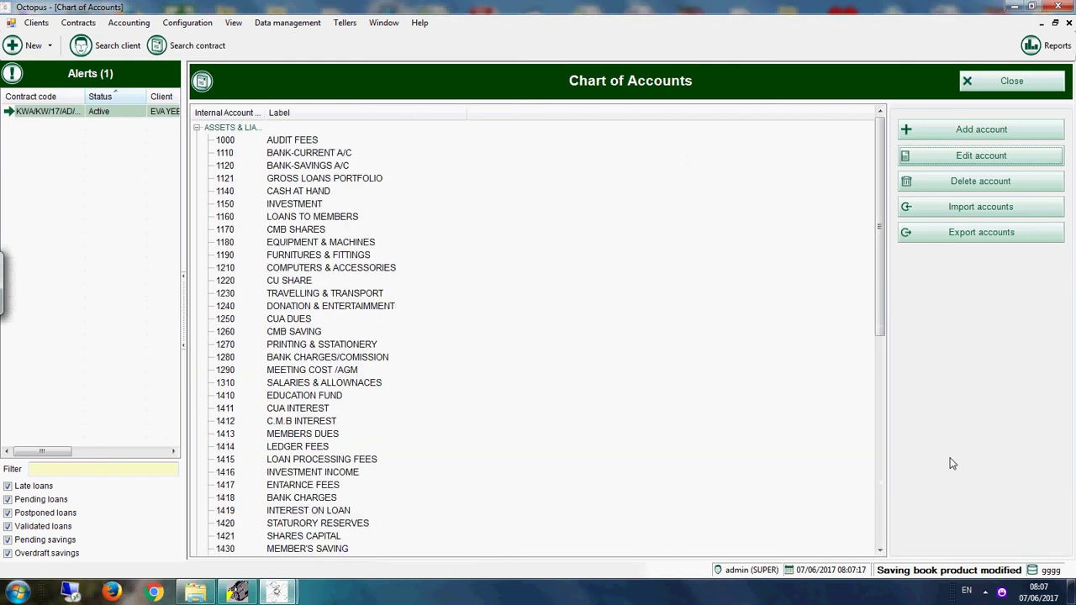
{"action": "left_click", "coordinate": [881, 496]}
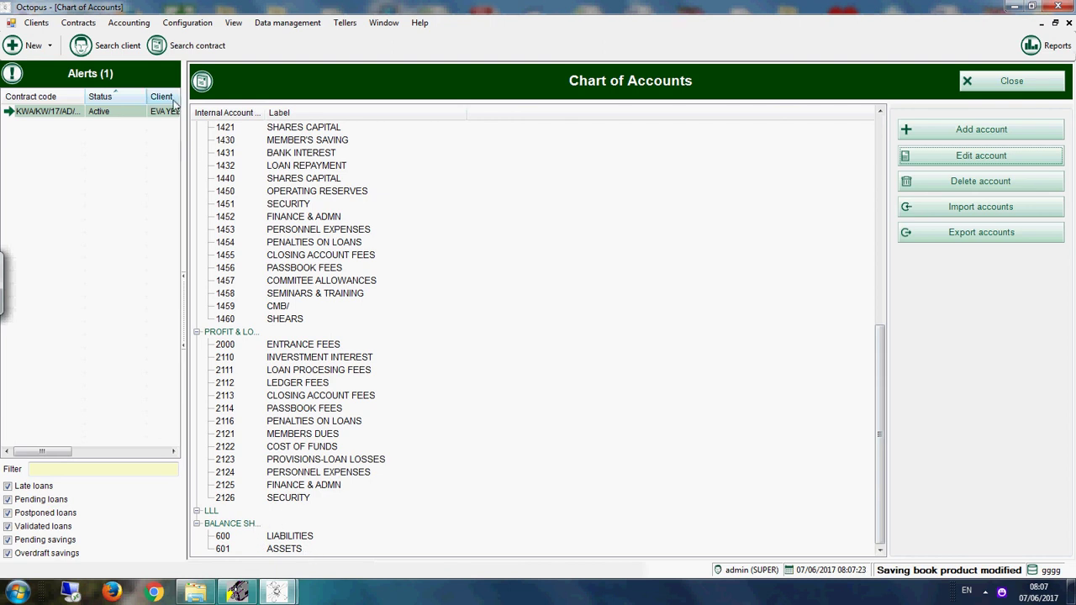
View the accounting rules and the form for adding a rule, and close both without saving a rule
{"action": "left_click", "coordinate": [142, 26]}
{"action": "left_click", "coordinate": [157, 52]}
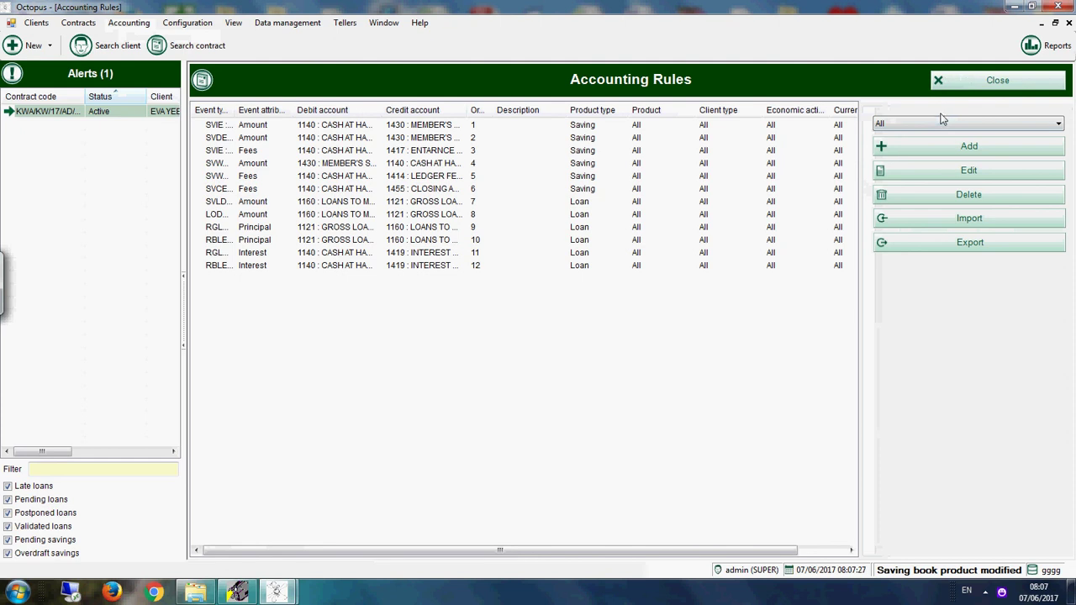
{"action": "left_click", "coordinate": [948, 151]}
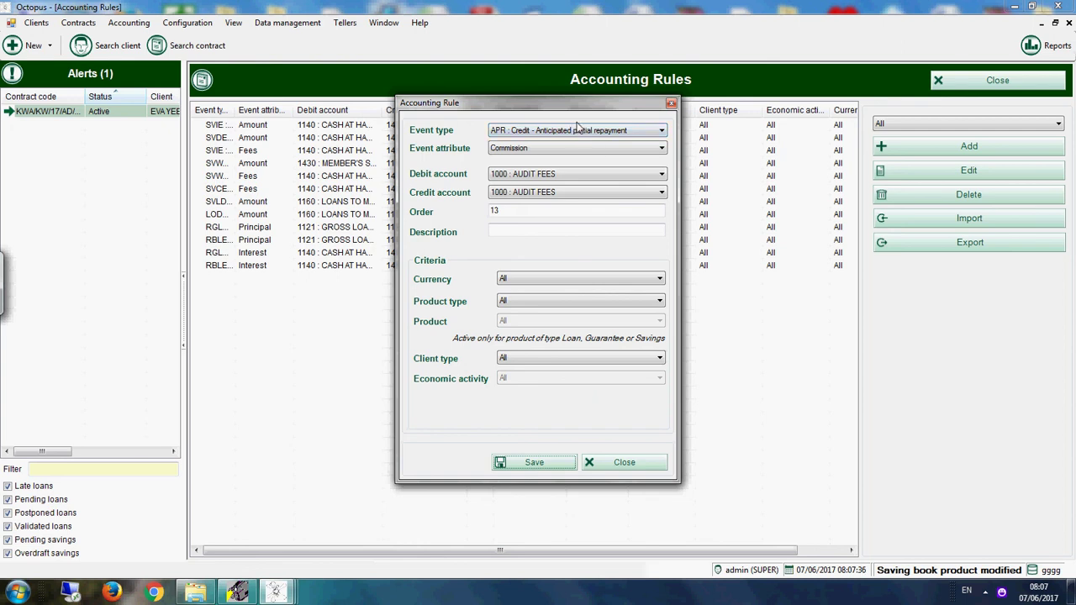
{"action": "left_click", "coordinate": [630, 464]}
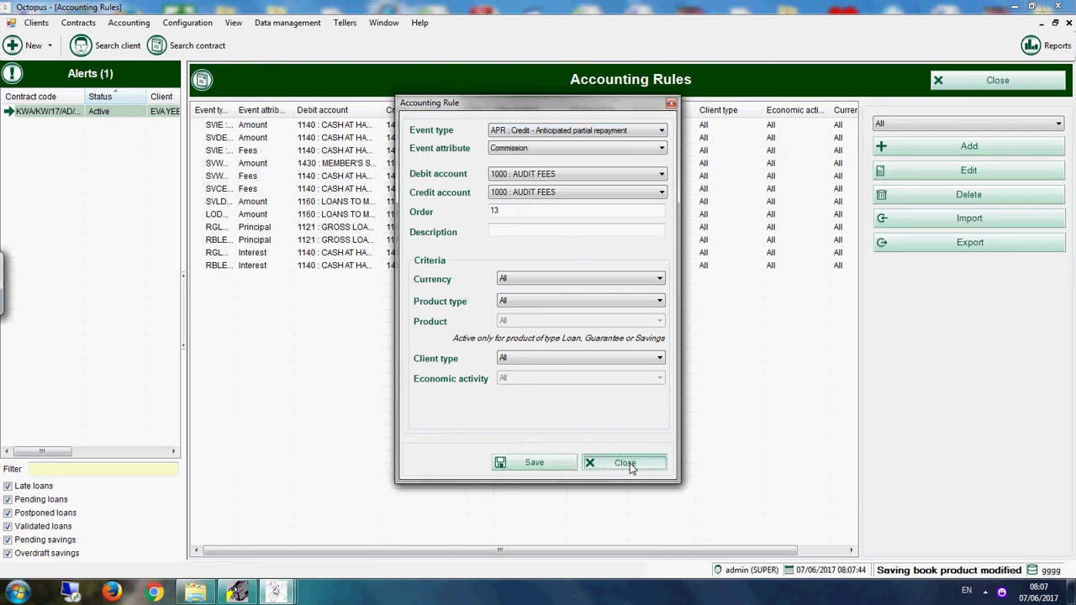
{"action": "left_click", "coordinate": [1018, 84]}
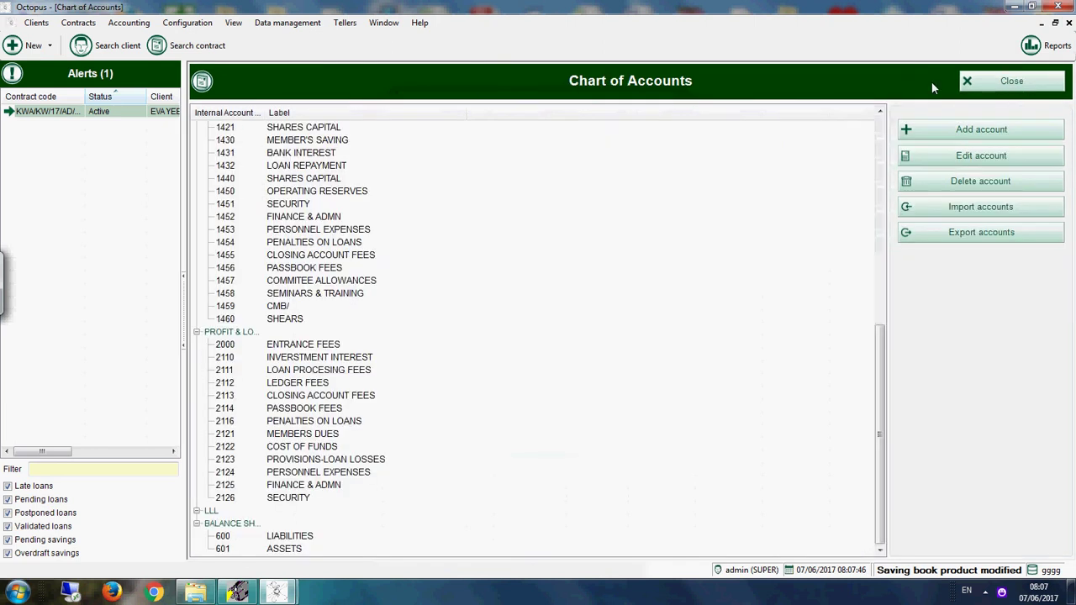
Close the chart of accounts and the Reports window to return to the start page
{"action": "left_click", "coordinate": [1034, 81]}
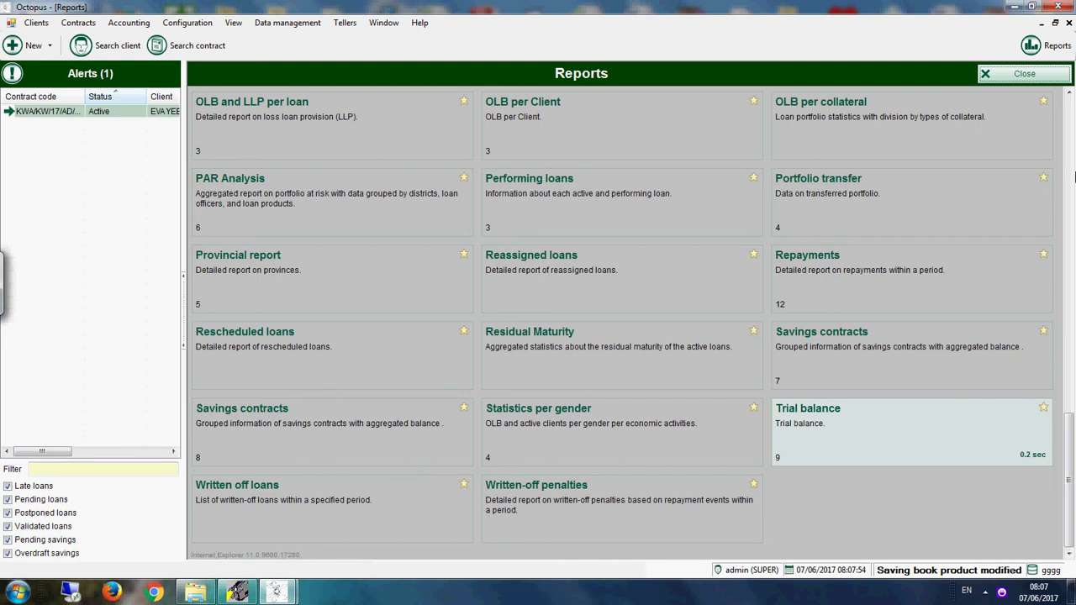
{"action": "scroll", "coordinate": [1068, 168], "scroll_direction": "up", "scroll_amount": 15}
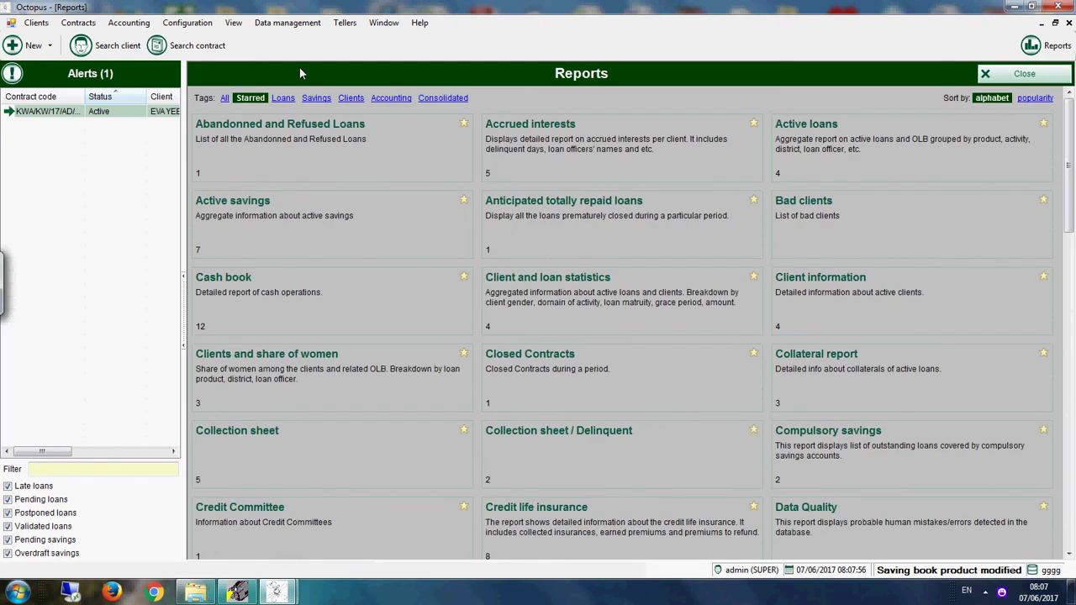
{"action": "left_click", "coordinate": [1043, 75]}
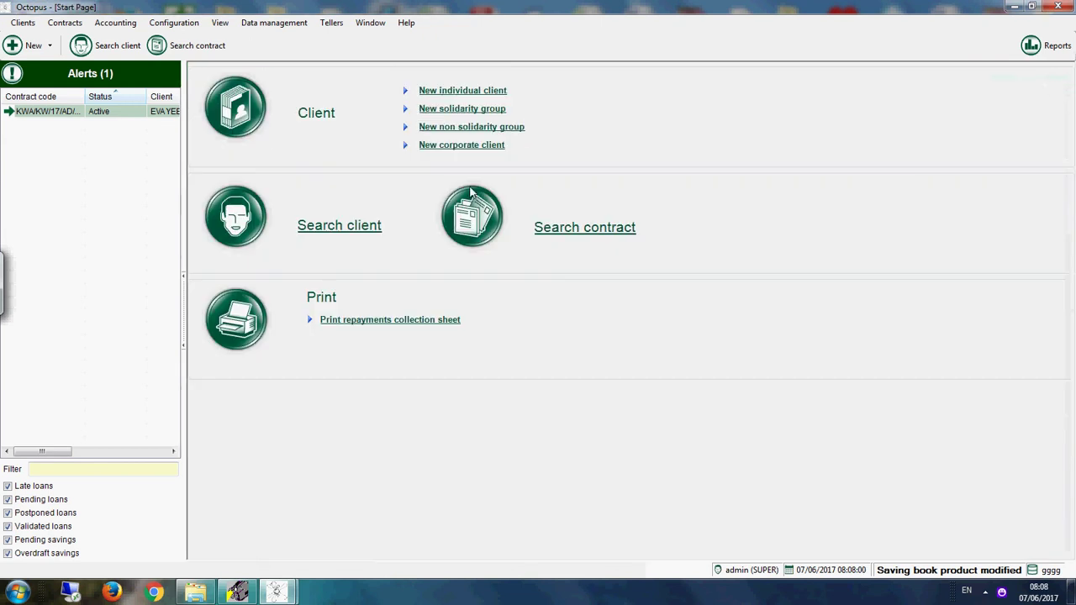
Open the third listed savings contract and start a new KIDDY ACCOUNT saving for its client
{"action": "left_click", "coordinate": [592, 227]}
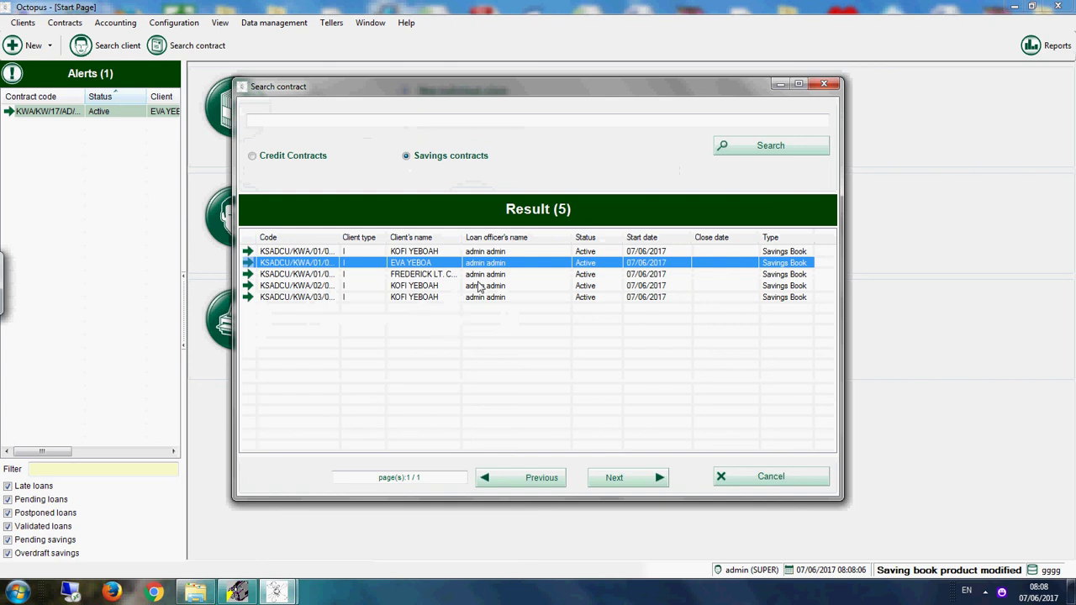
{"action": "left_click", "coordinate": [429, 276]}
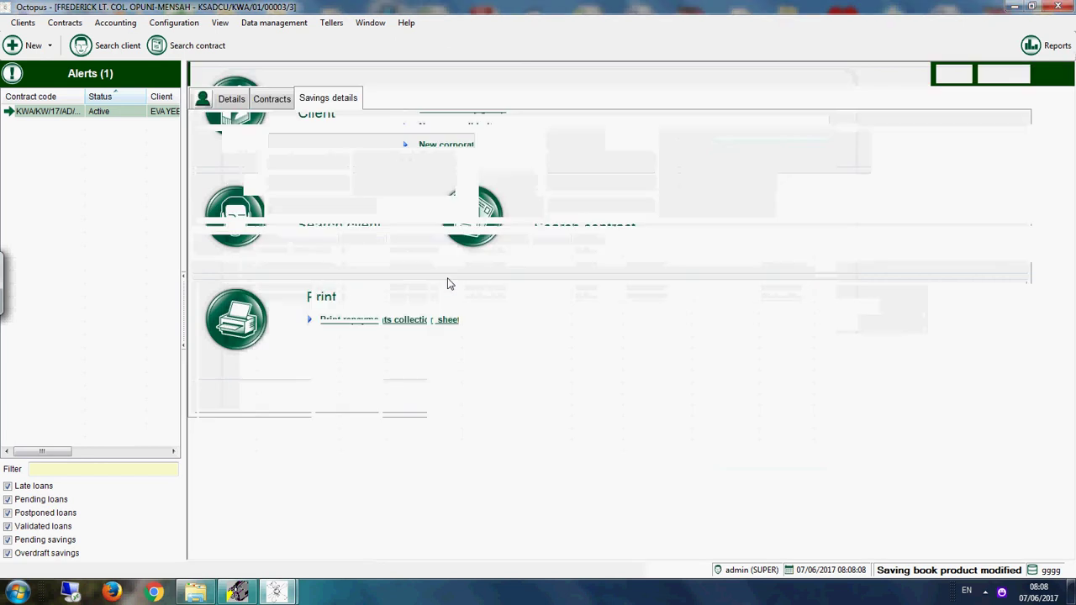
{"action": "left_click", "coordinate": [270, 99]}
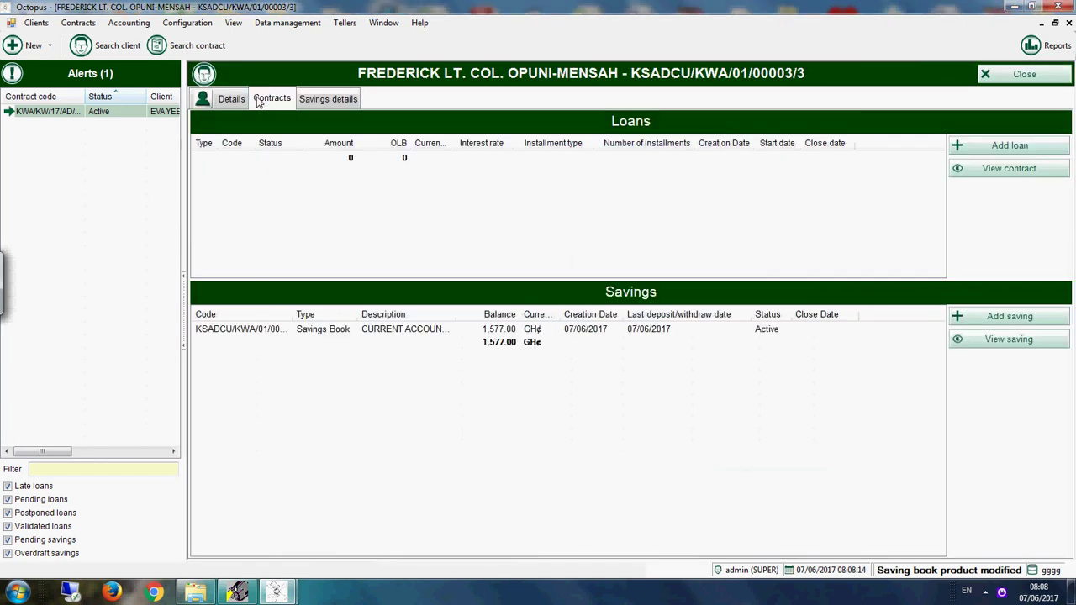
{"action": "left_click", "coordinate": [1001, 316]}
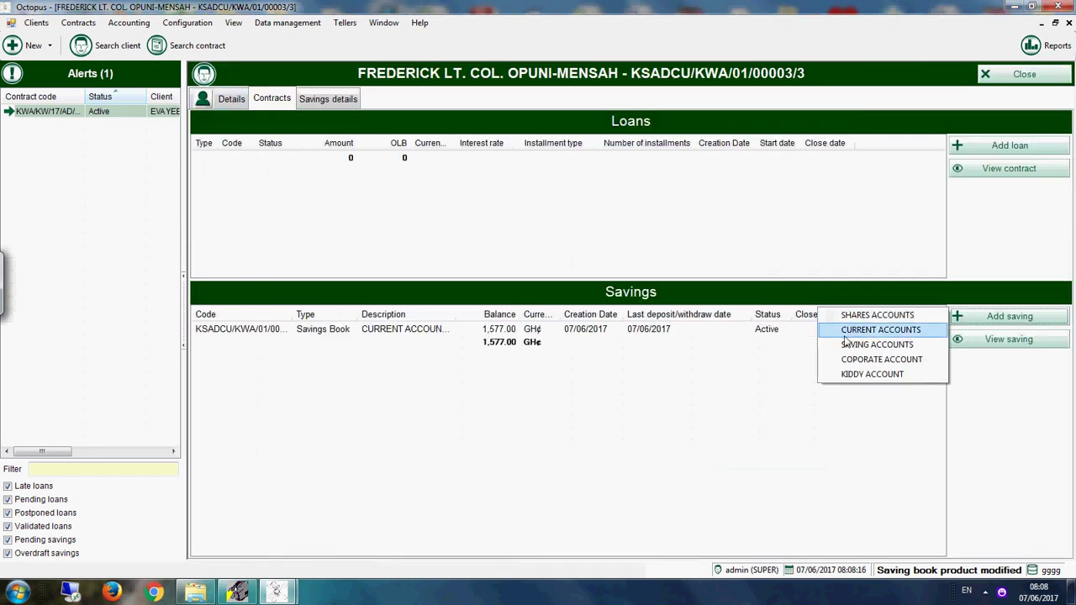
{"action": "left_click", "coordinate": [855, 377]}
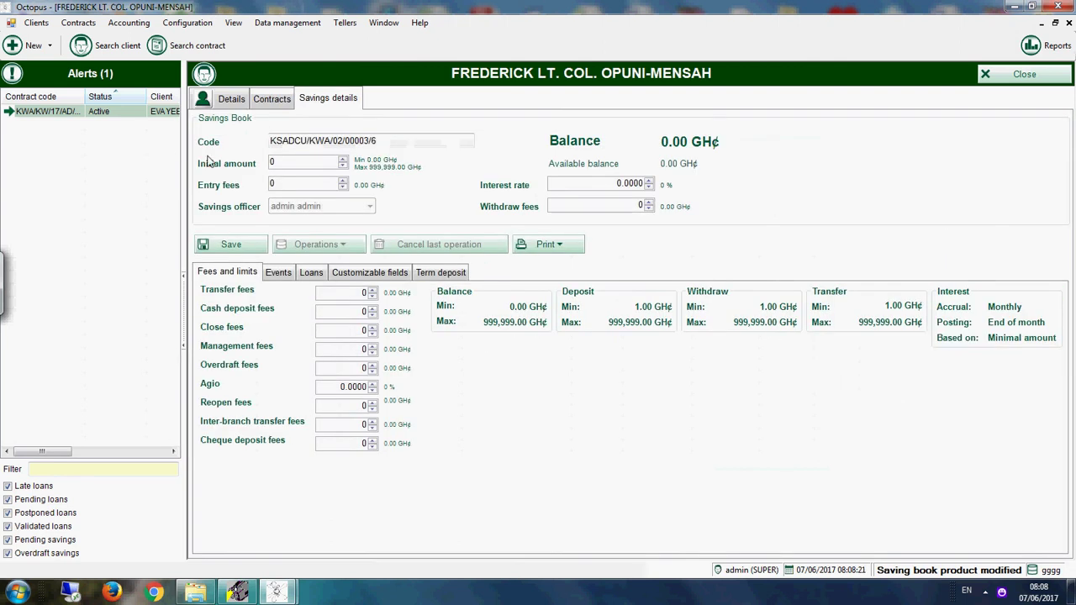
Set the new saving's initial amount to 7000 and try to save the contract
{"action": "left_click", "coordinate": [286, 163]}
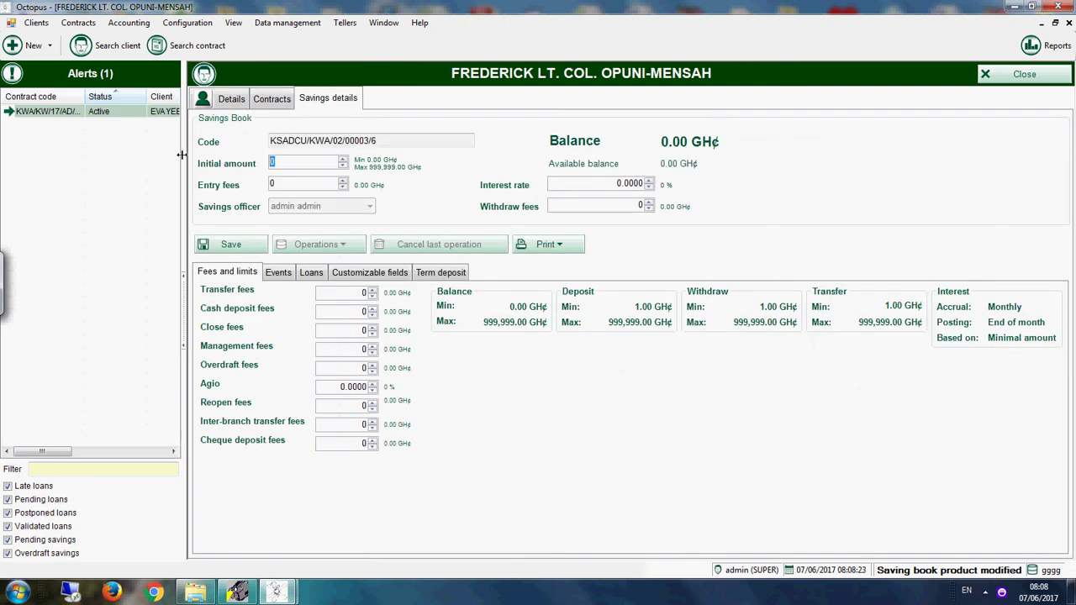
{"action": "type", "text": "7000"}
{"action": "left_click", "coordinate": [244, 249]}
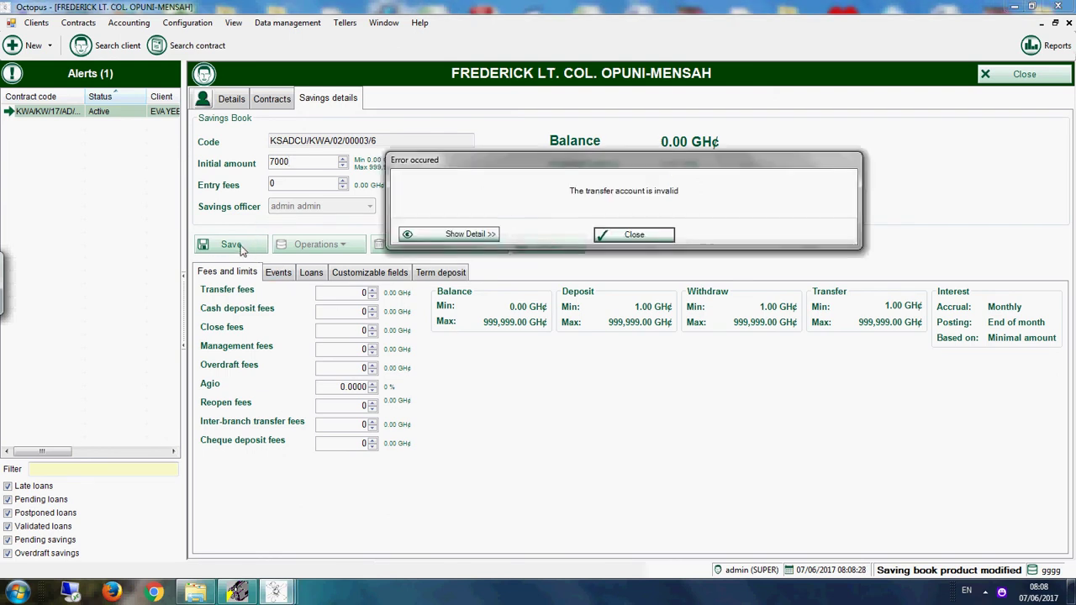
{"action": "left_click", "coordinate": [645, 235]}
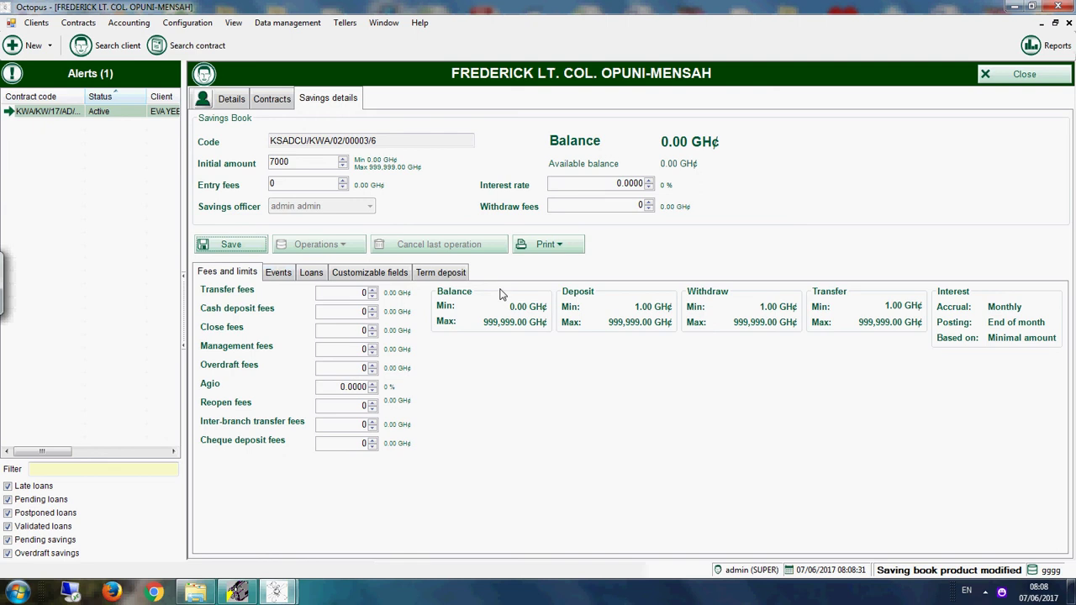
Set the term deposit to 8 periods with rollover of the Principal
{"action": "left_click", "coordinate": [434, 273]}
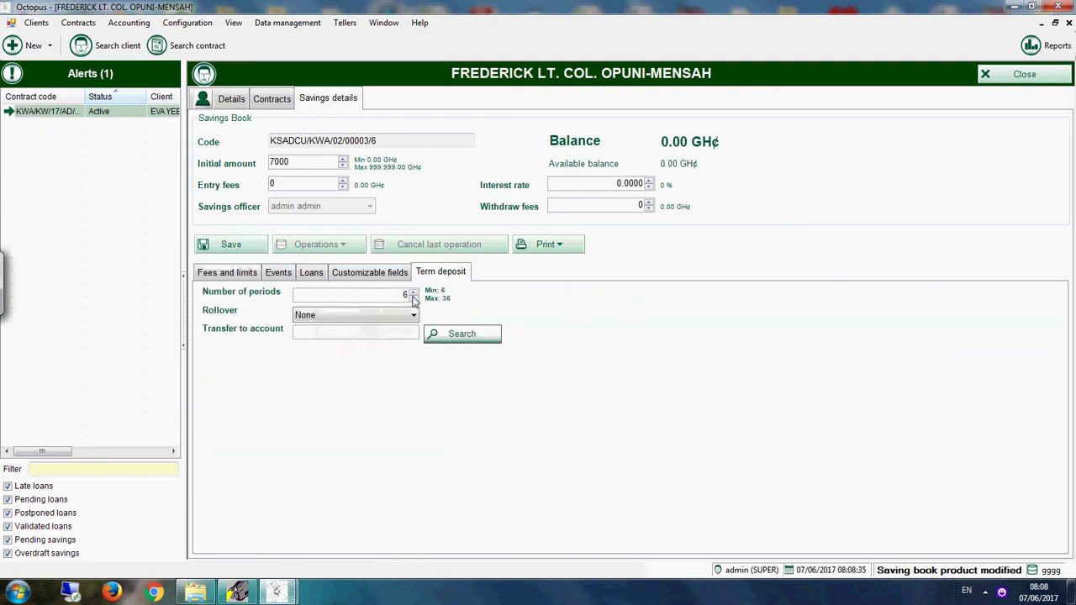
{"action": "left_click_drag", "start_coordinate": [397, 296], "coordinate": [447, 298]}
{"action": "type", "text": "8"}
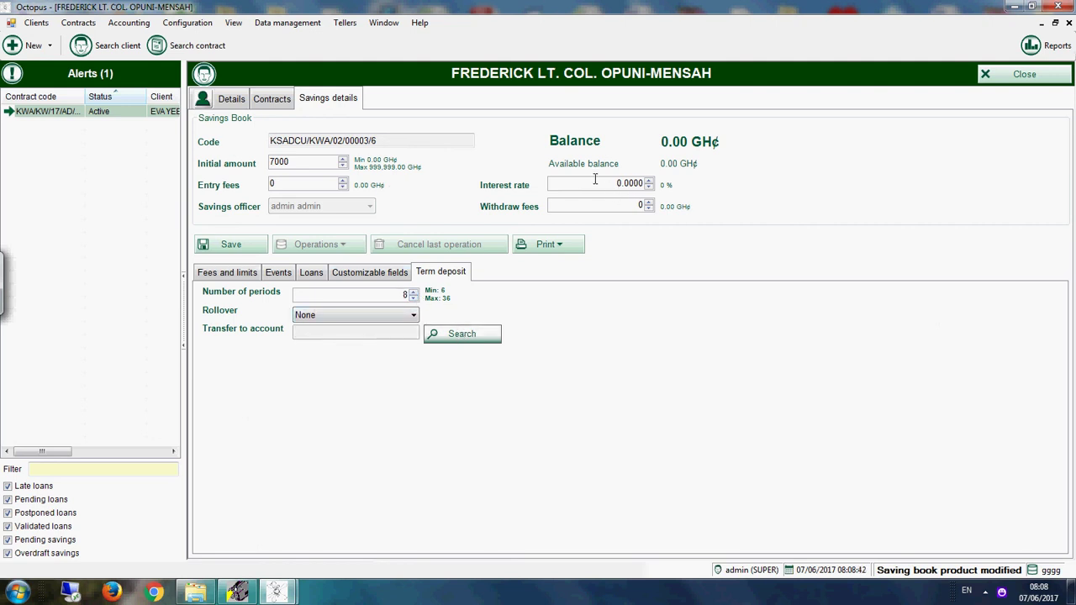
{"action": "left_click_drag", "start_coordinate": [593, 183], "coordinate": [726, 192]}
{"action": "left_click", "coordinate": [365, 318]}
{"action": "left_click", "coordinate": [339, 338]}
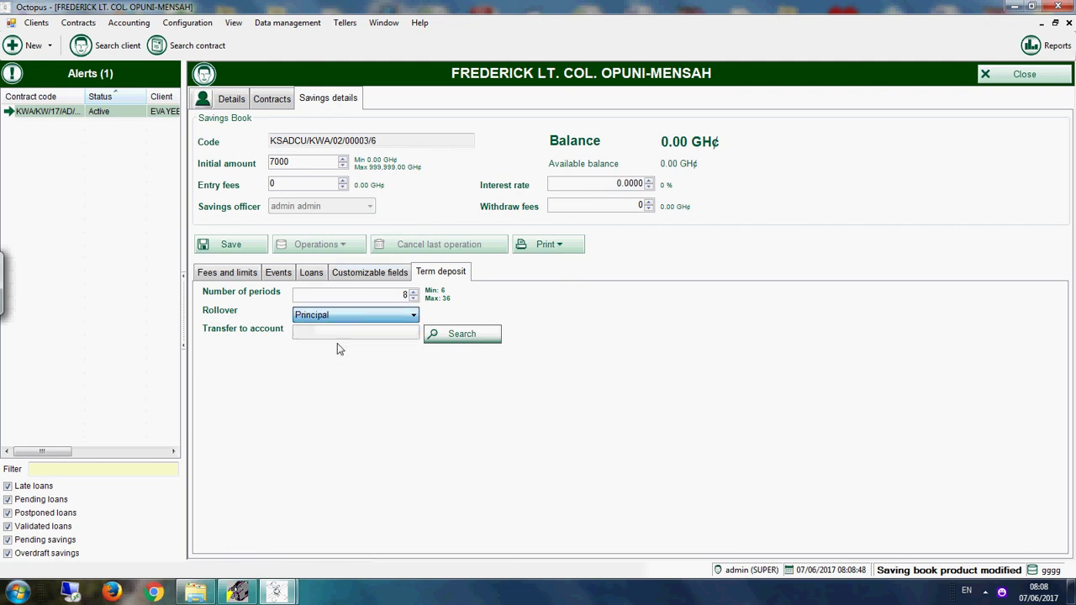
Find the client's existing savings contract and assign it as the term deposit's transfer account
{"action": "left_click", "coordinate": [337, 343]}
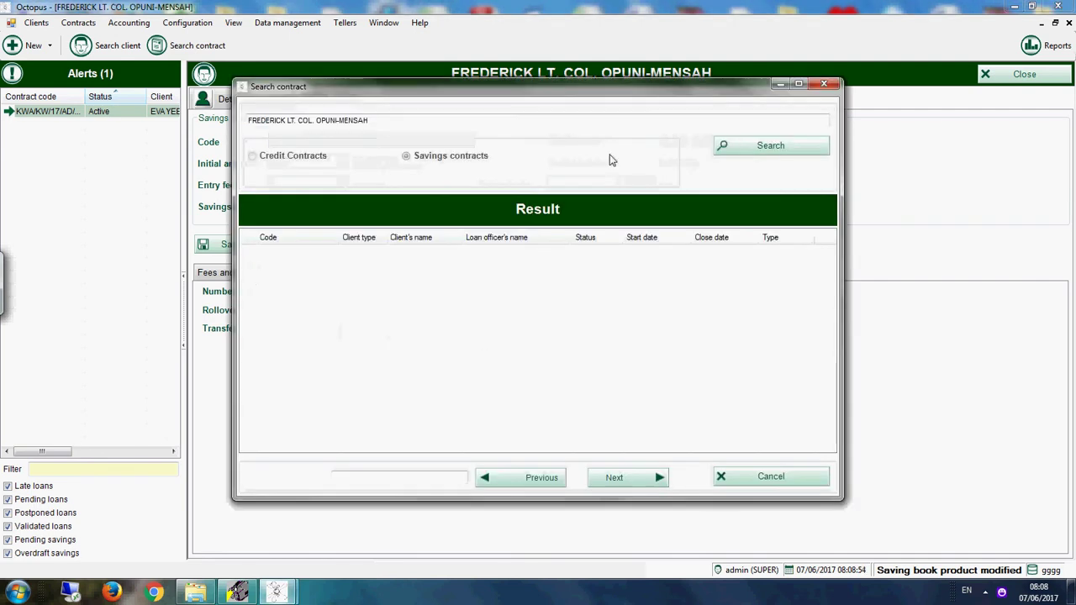
{"action": "left_click", "coordinate": [764, 147]}
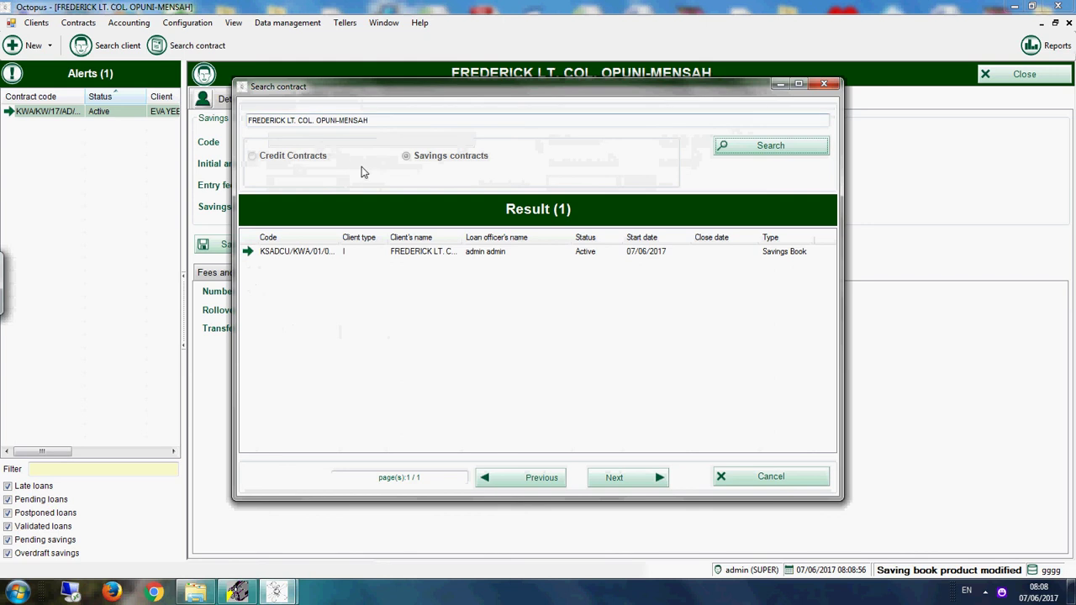
{"action": "double_click", "coordinate": [444, 253]}
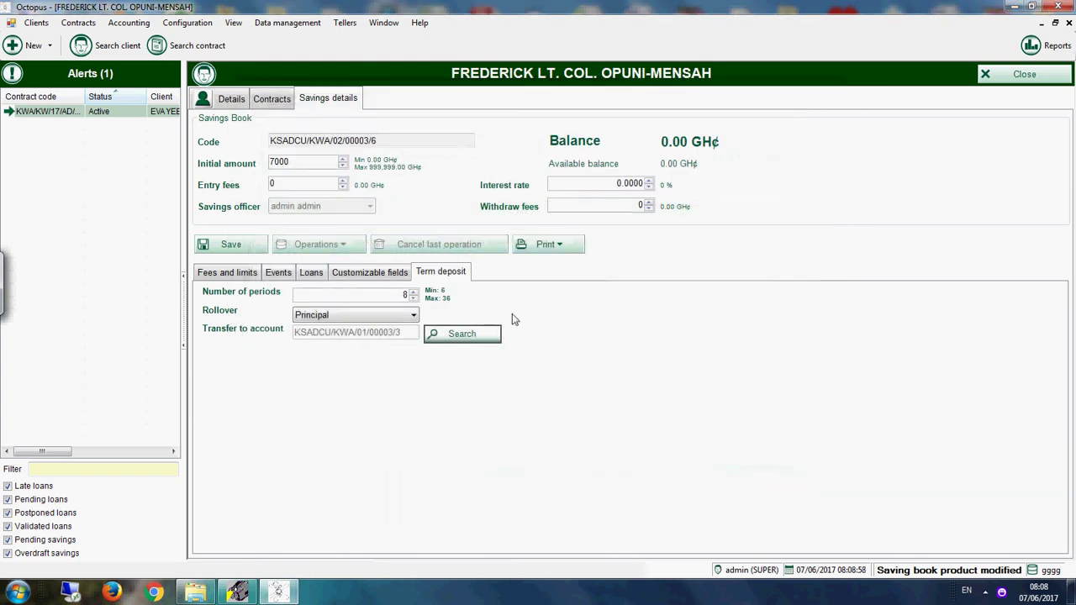
Save the KIDDY ACCOUNT contract, make its first deposit, and return to the client's contracts
{"action": "left_click", "coordinate": [256, 250]}
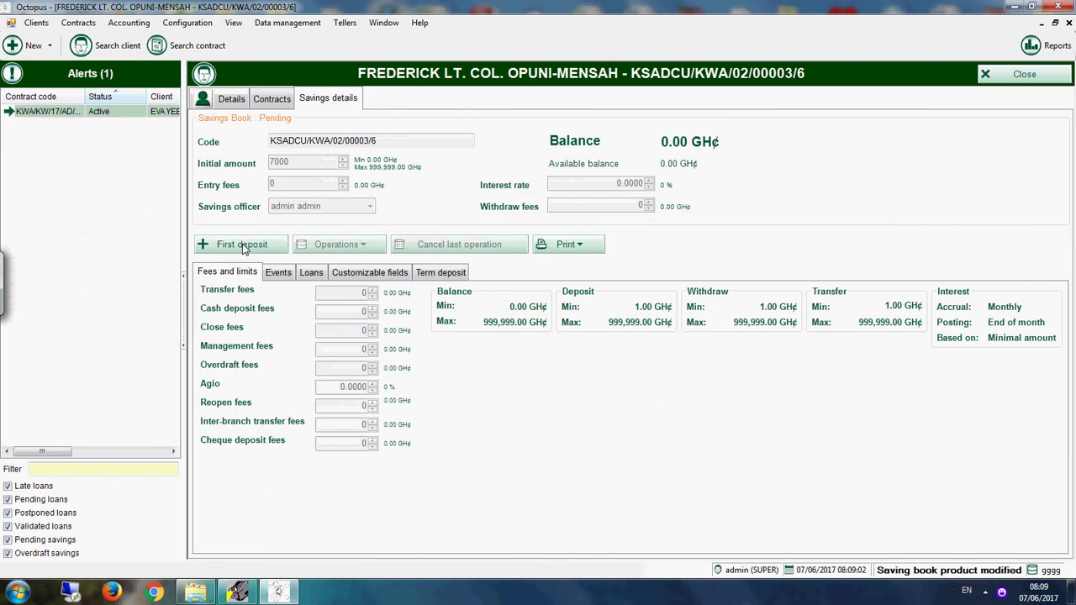
{"action": "left_click", "coordinate": [242, 245]}
{"action": "left_click", "coordinate": [589, 361]}
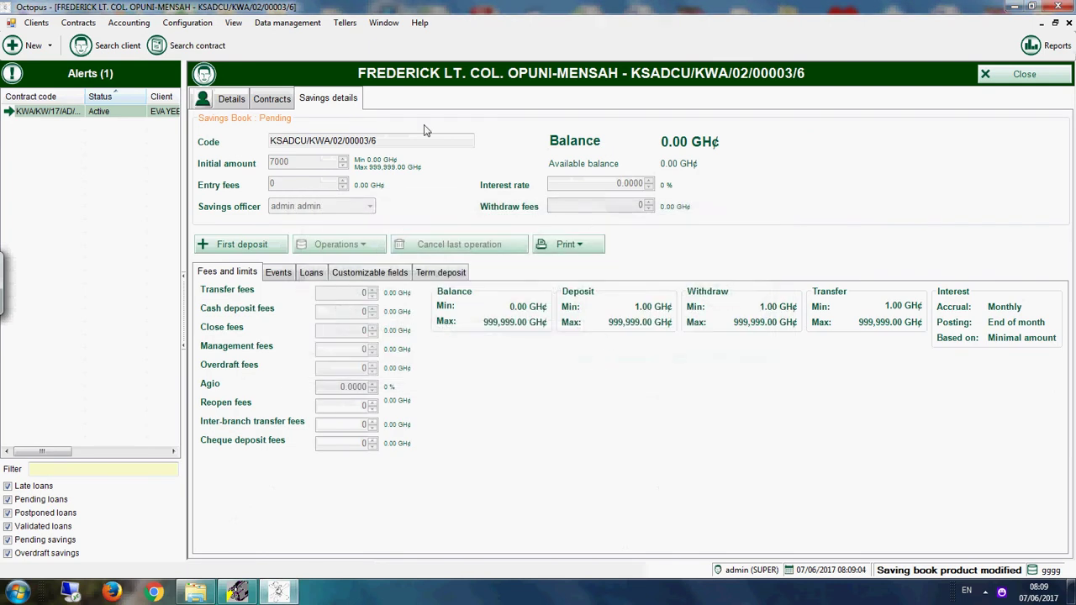
{"action": "left_click", "coordinate": [262, 99]}
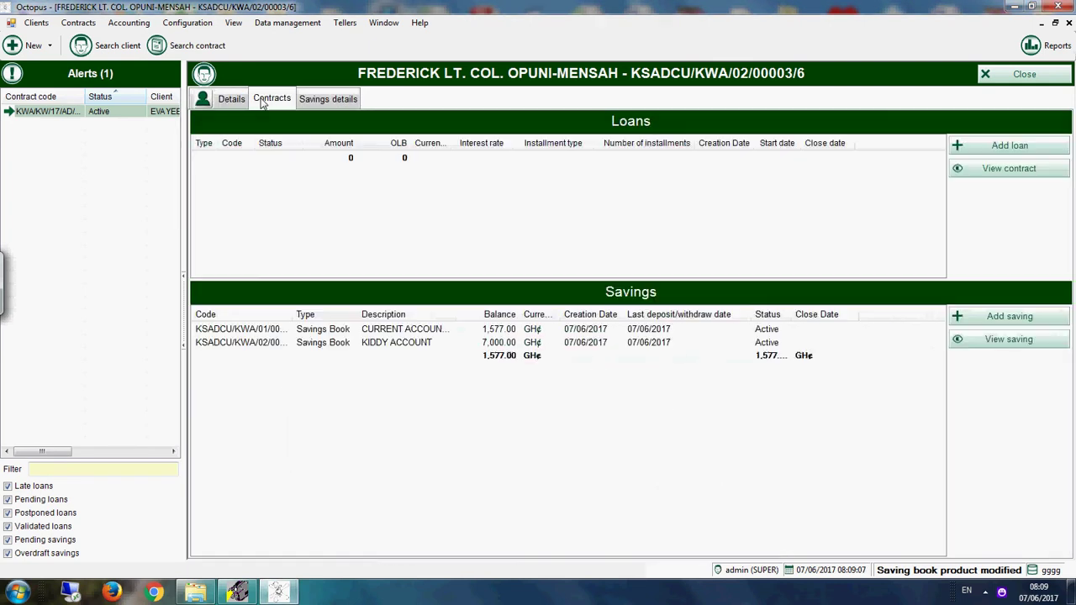
Copy the contract code from the KIDDY ACCOUNT details and return to the client's contracts
{"action": "left_click", "coordinate": [436, 348]}
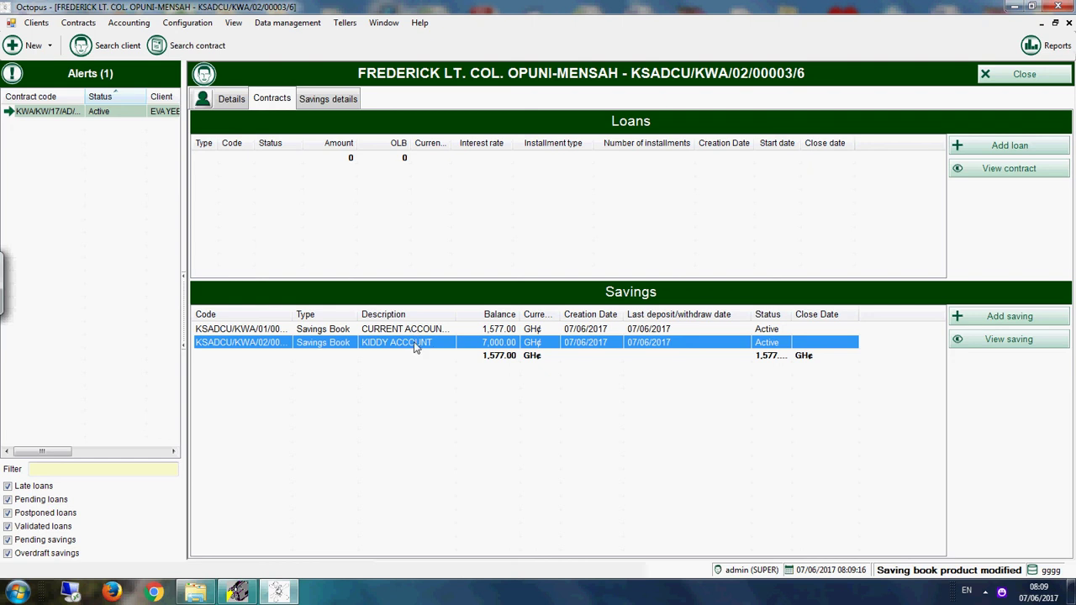
{"action": "double_click", "coordinate": [415, 352]}
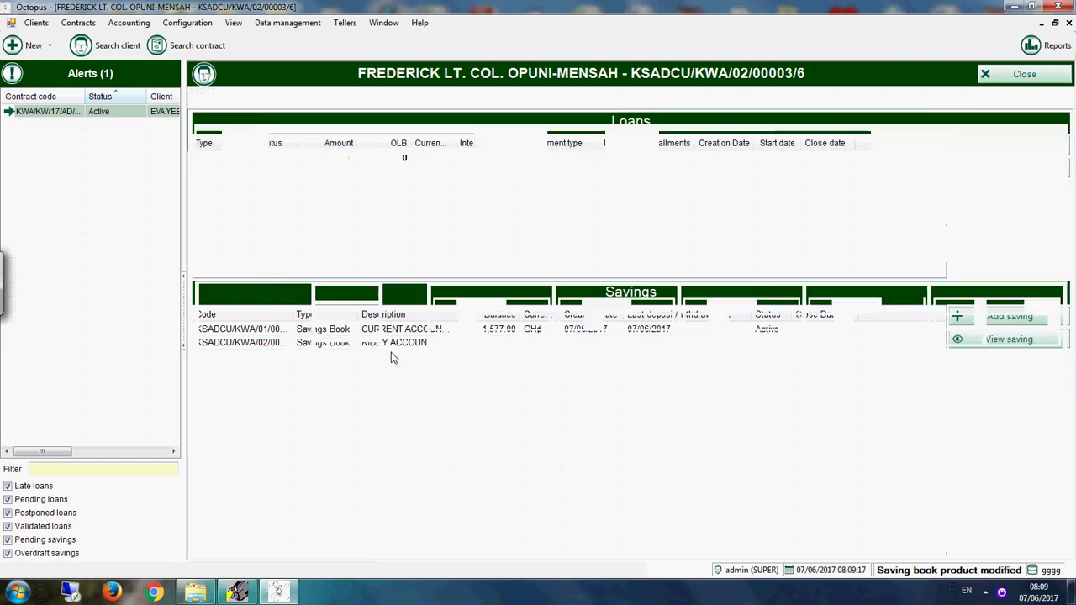
{"action": "left_click_drag", "start_coordinate": [380, 140], "coordinate": [297, 159]}
{"action": "right_click", "coordinate": [318, 141]}
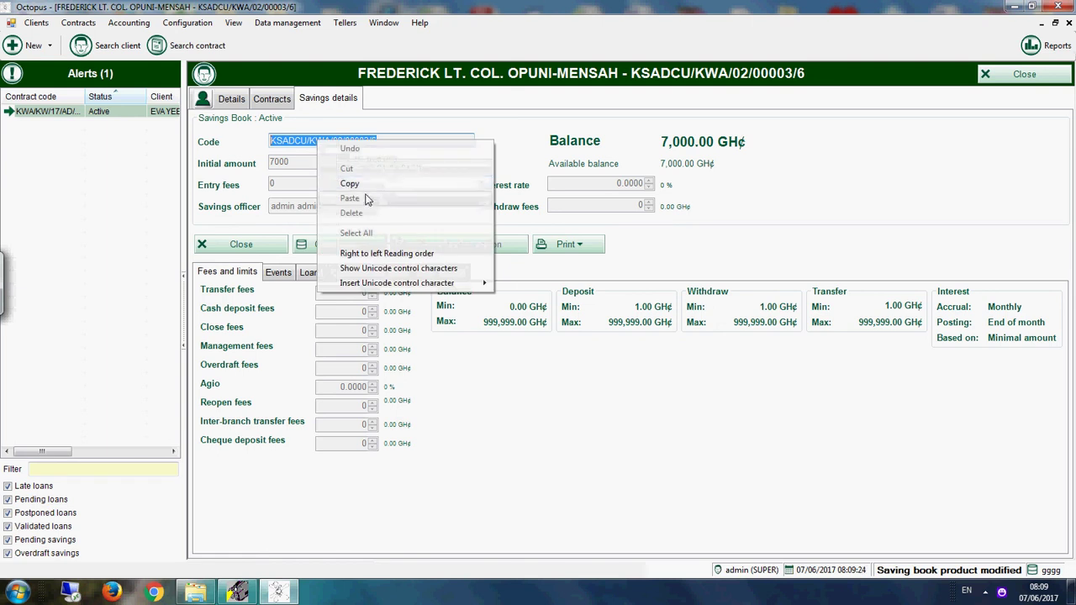
{"action": "left_click", "coordinate": [350, 184]}
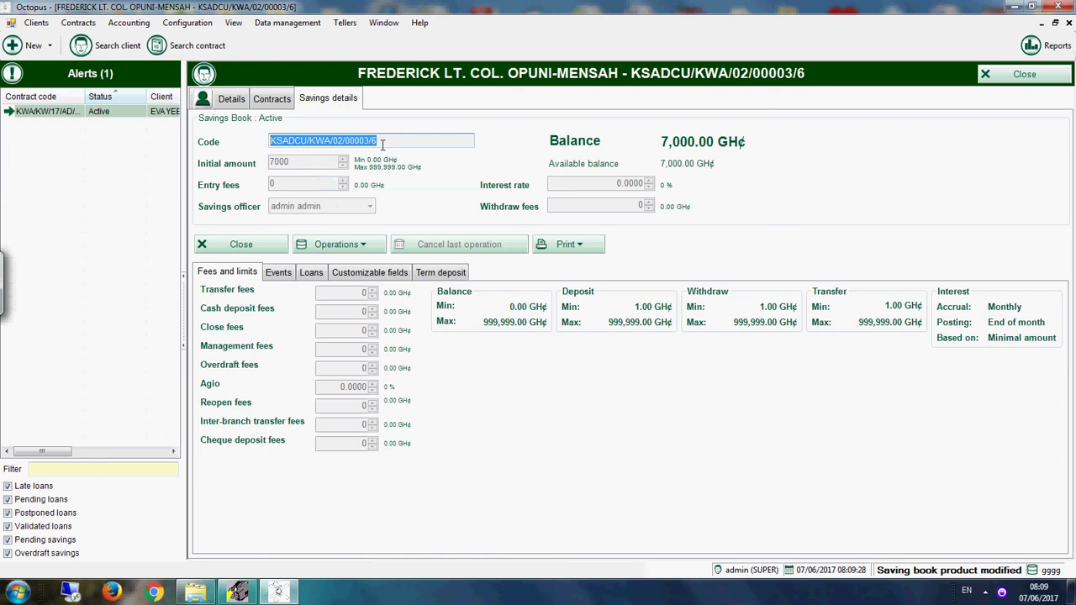
{"action": "left_click", "coordinate": [272, 99]}
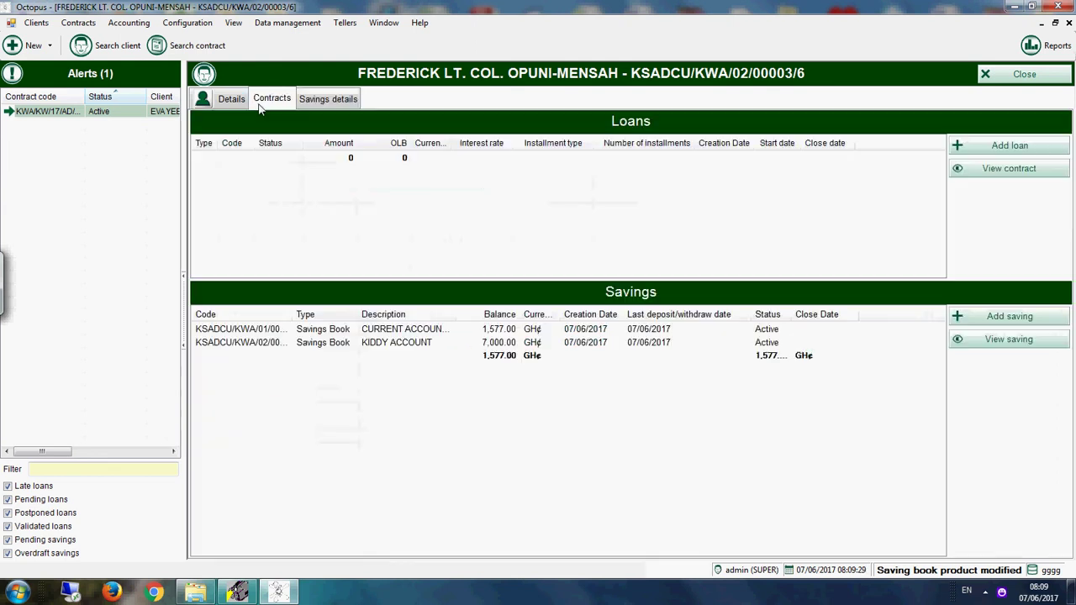
{"action": "left_click", "coordinate": [411, 349]}
{"action": "double_click", "coordinate": [411, 345]}
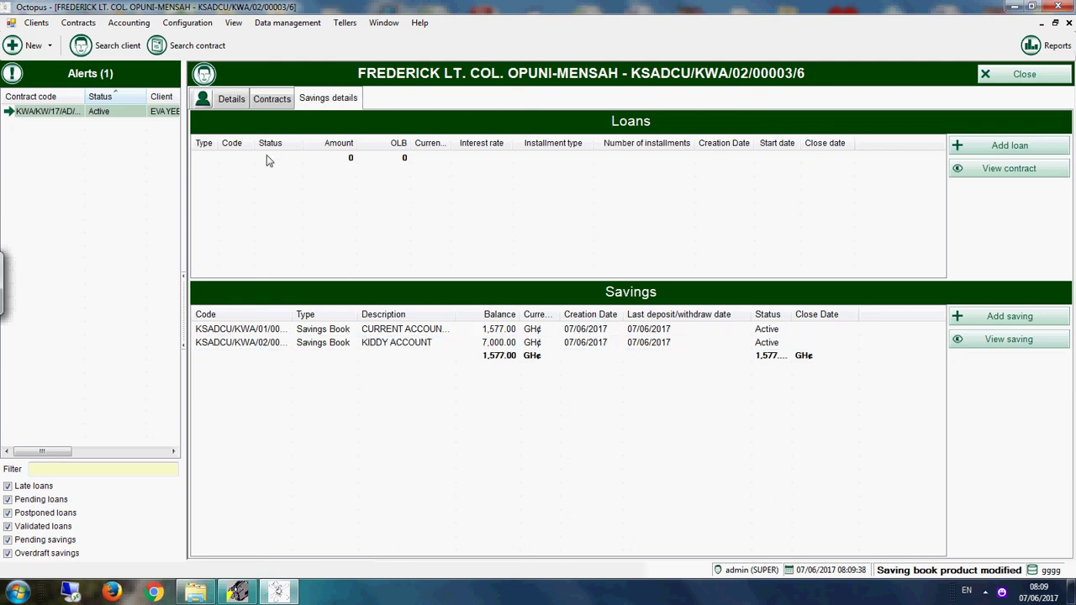
{"action": "left_click", "coordinate": [280, 99]}
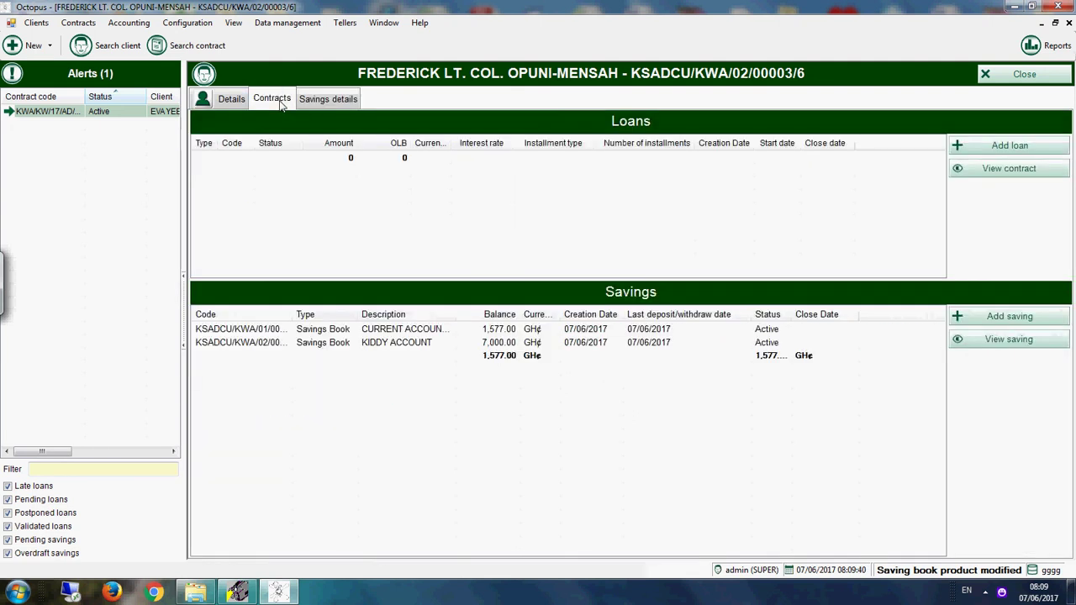
Open the client's current account and start a transfer from it
{"action": "left_click", "coordinate": [407, 332]}
{"action": "double_click", "coordinate": [407, 333]}
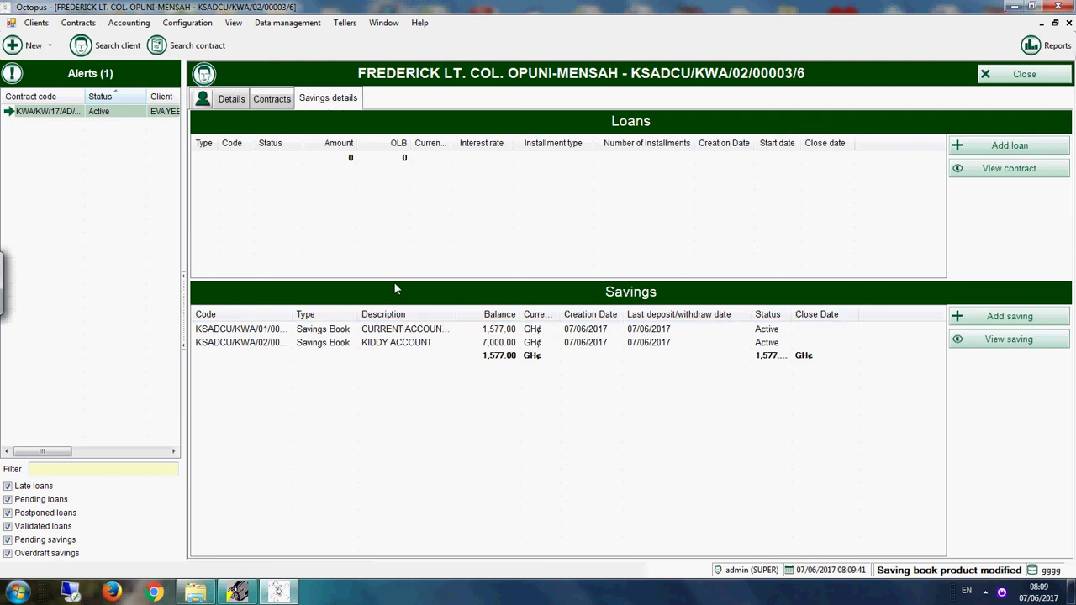
{"action": "left_click", "coordinate": [349, 249]}
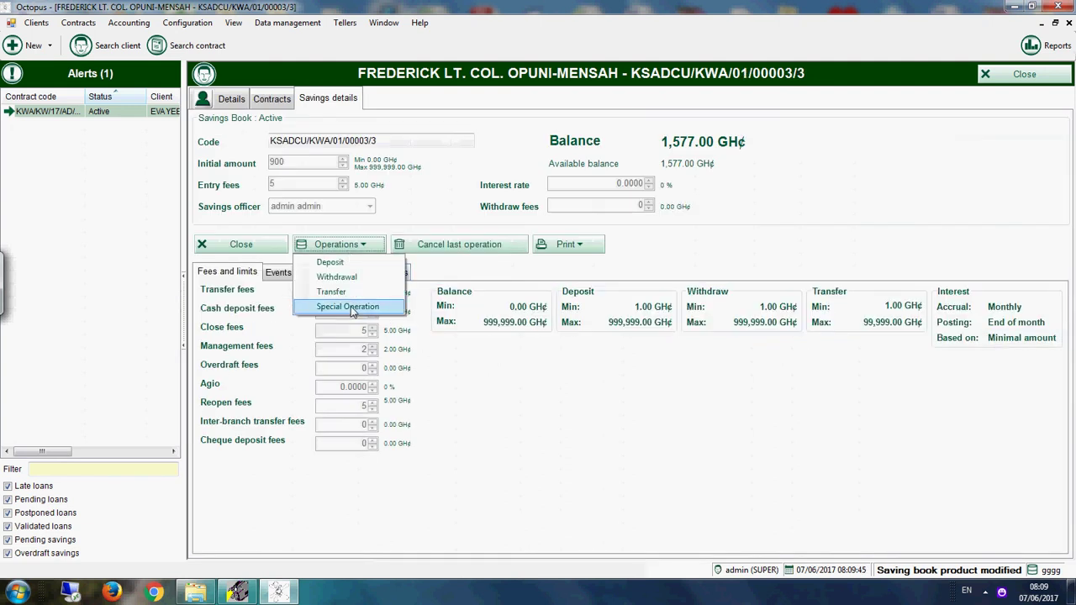
{"action": "left_click", "coordinate": [333, 292]}
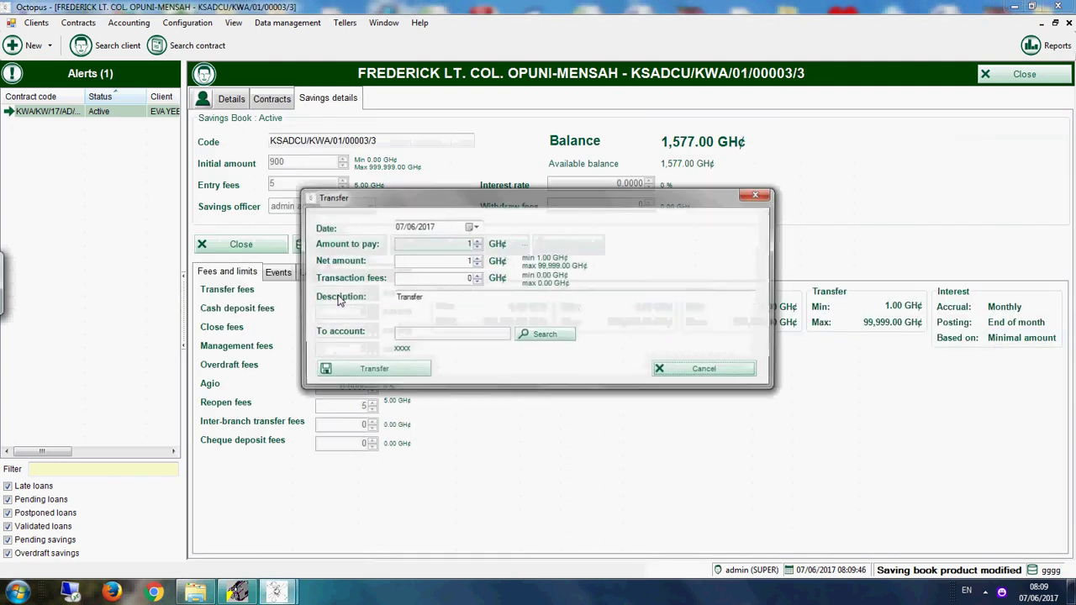
Choose the KIDDY ACCOUNT as destination by its copied contract code and transfer a net amount of 1000 GH¢
{"action": "left_click", "coordinate": [522, 336]}
{"action": "left_click", "coordinate": [361, 124]}
{"action": "right_click", "coordinate": [360, 124]}
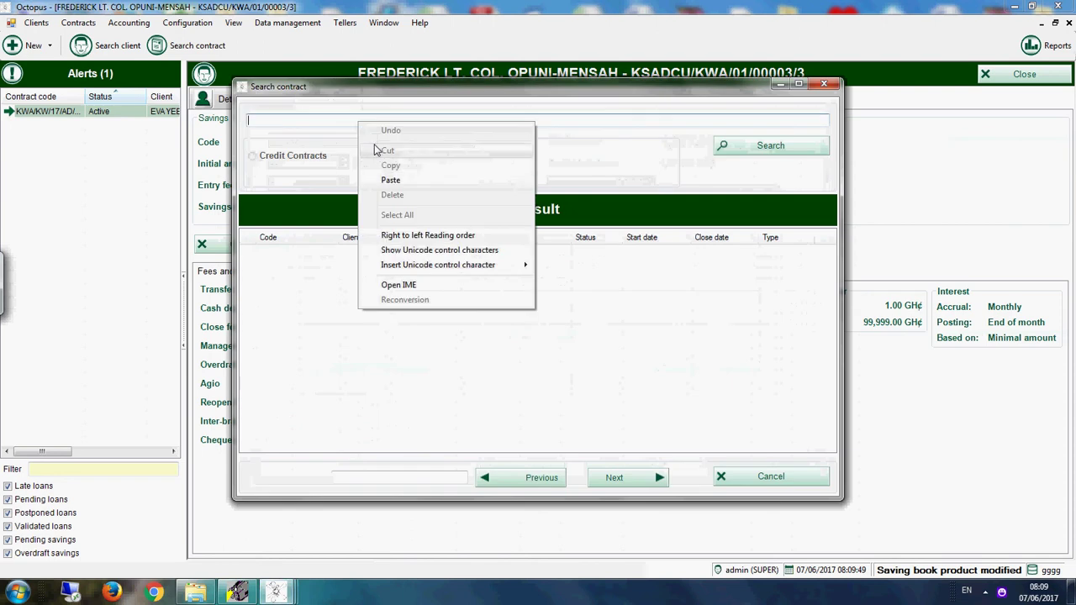
{"action": "left_click", "coordinate": [388, 180]}
{"action": "left_click", "coordinate": [726, 146]}
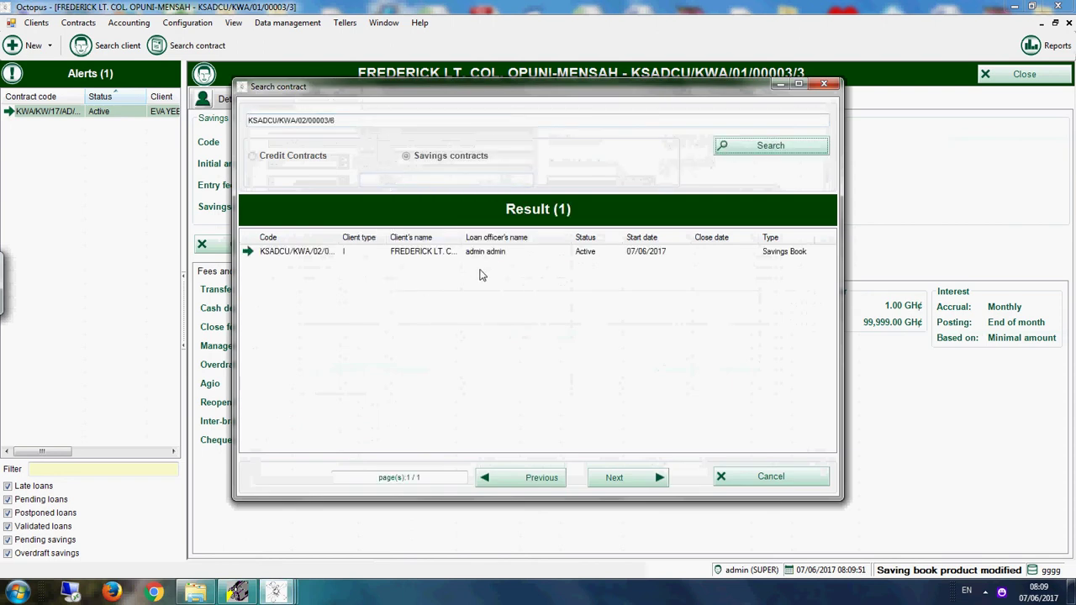
{"action": "double_click", "coordinate": [479, 252]}
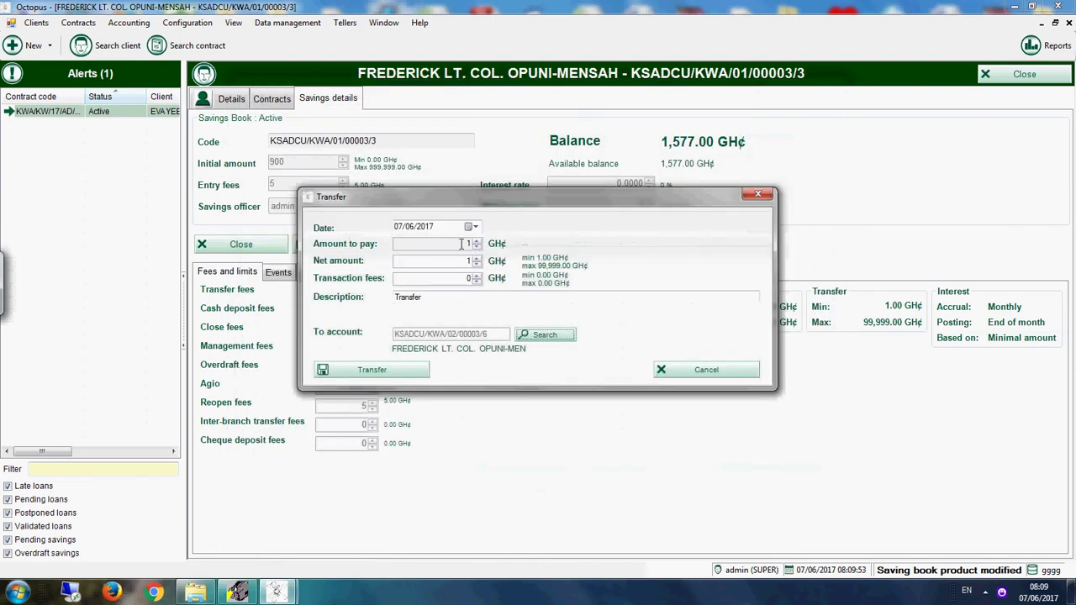
{"action": "double_click", "coordinate": [462, 262]}
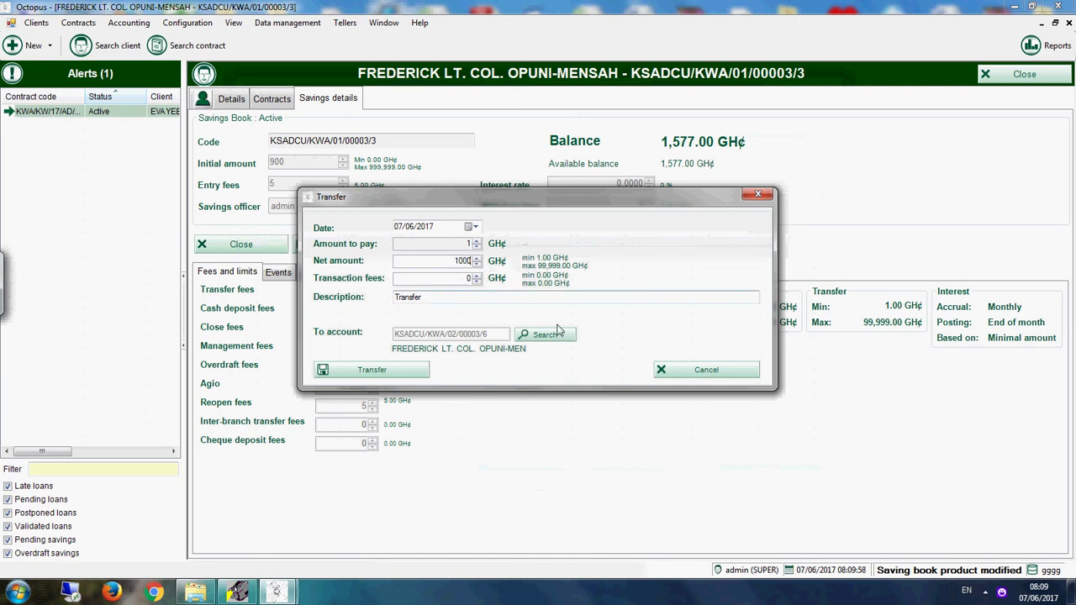
{"action": "left_click", "coordinate": [371, 371]}
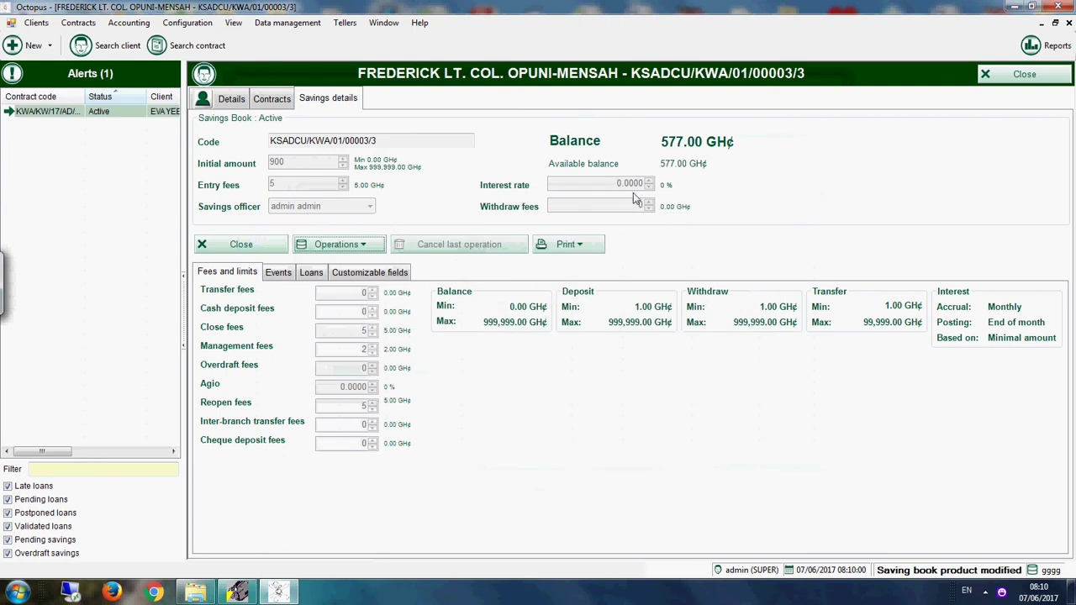
Open the KIDDY ACCOUNT from the client's contracts and examine its balance and recorded events
{"action": "left_click", "coordinate": [271, 98]}
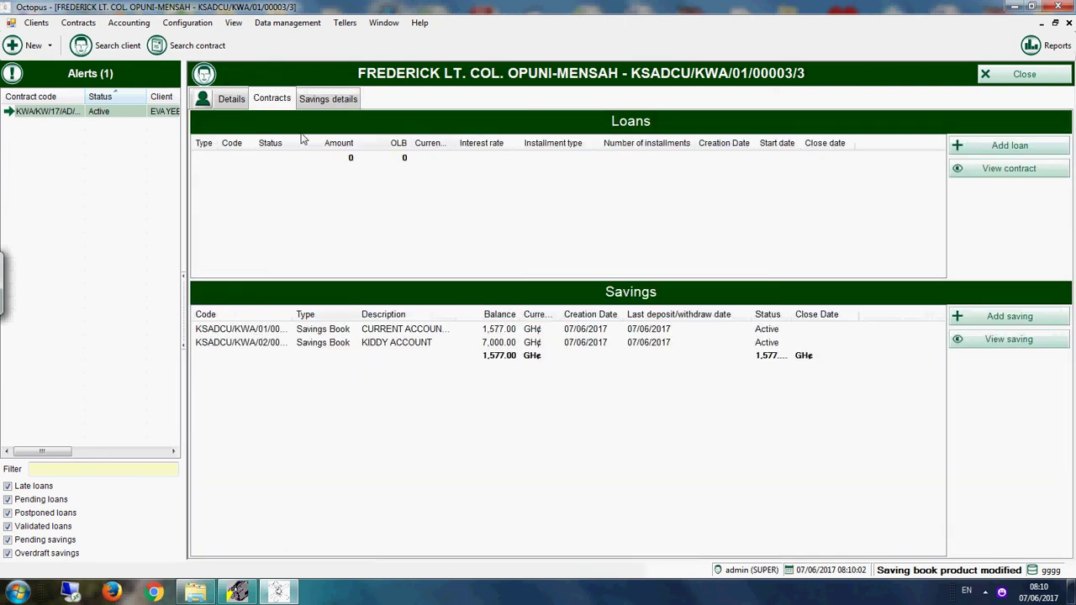
{"action": "left_click", "coordinate": [423, 346]}
{"action": "double_click", "coordinate": [423, 345]}
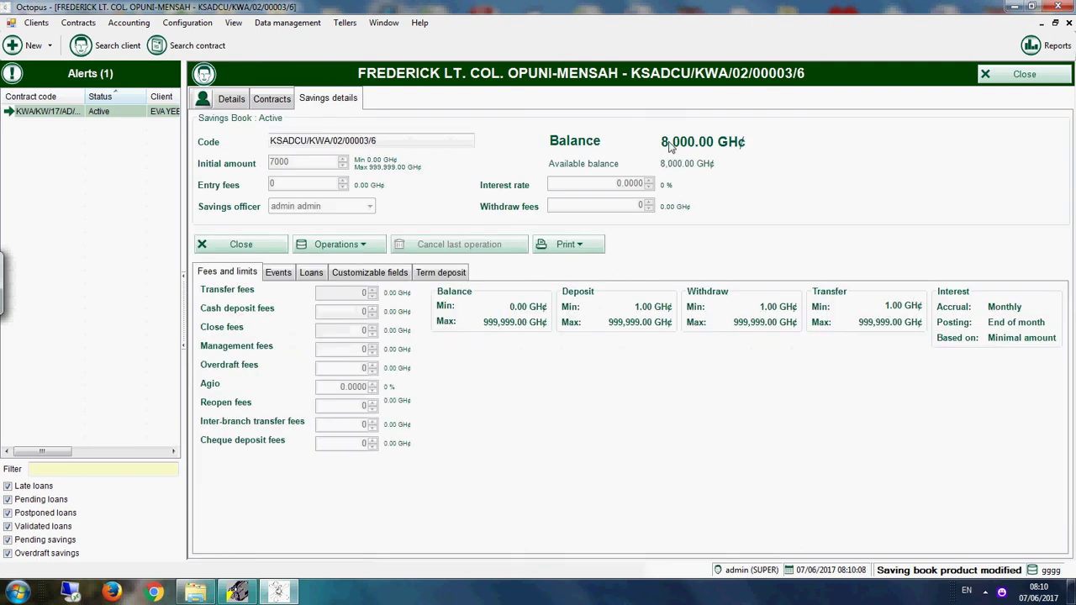
{"action": "left_click", "coordinate": [281, 272]}
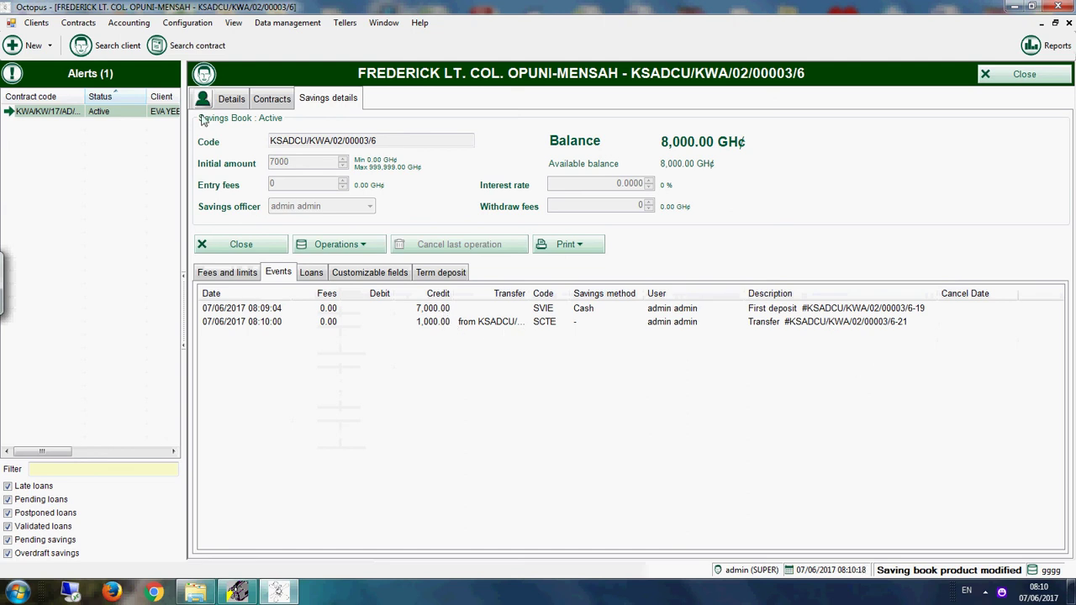
Open the client's current account from the contracts list, view its contract status report, and close the report
{"action": "left_click", "coordinate": [272, 98]}
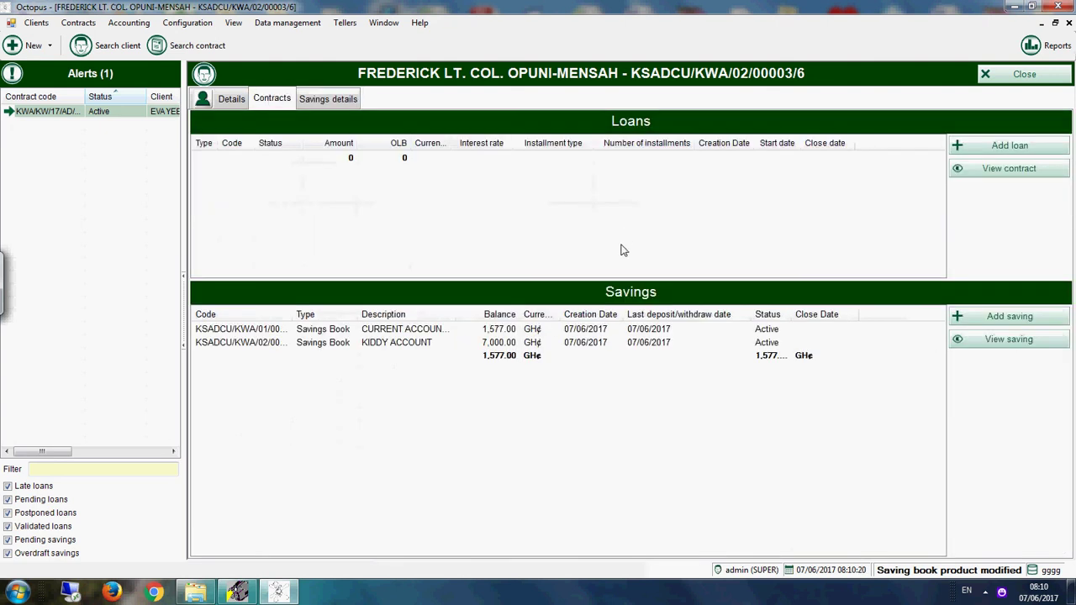
{"action": "left_click", "coordinate": [458, 334]}
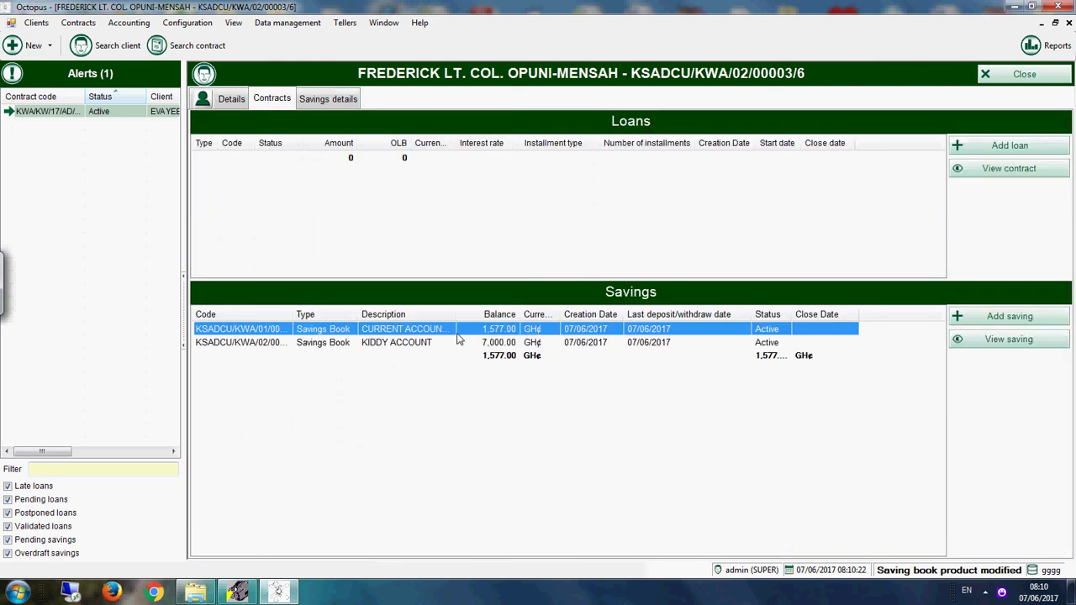
{"action": "double_click", "coordinate": [459, 334]}
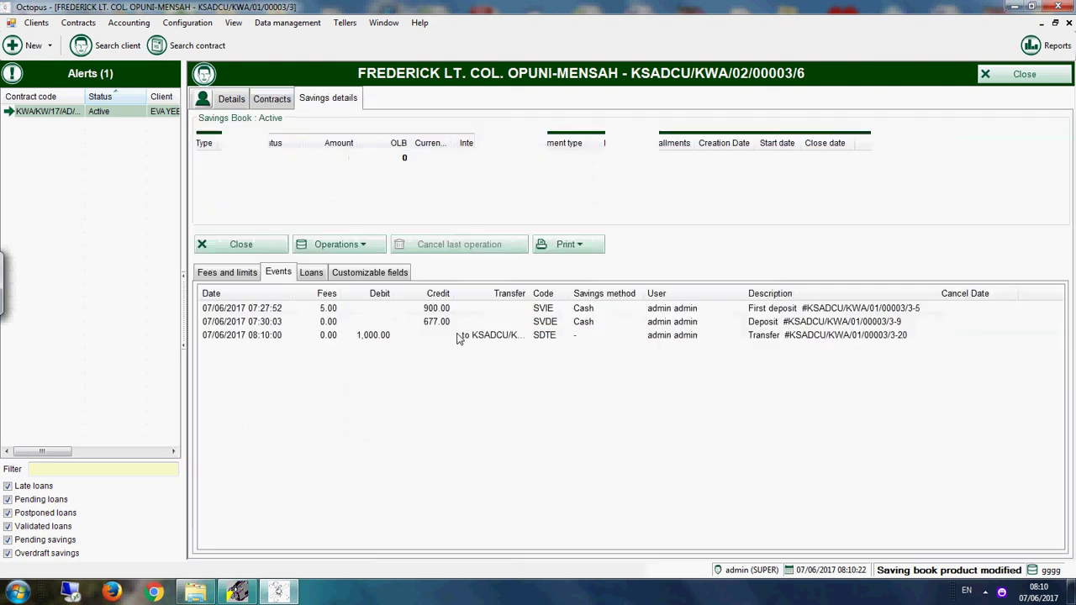
{"action": "left_click", "coordinate": [579, 249]}
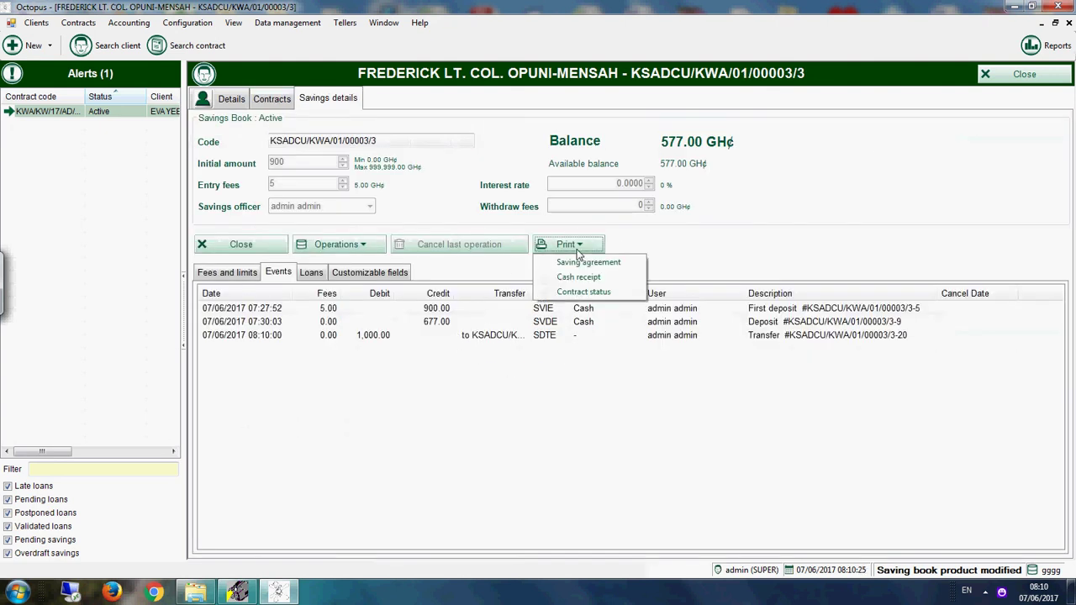
{"action": "left_click", "coordinate": [594, 293]}
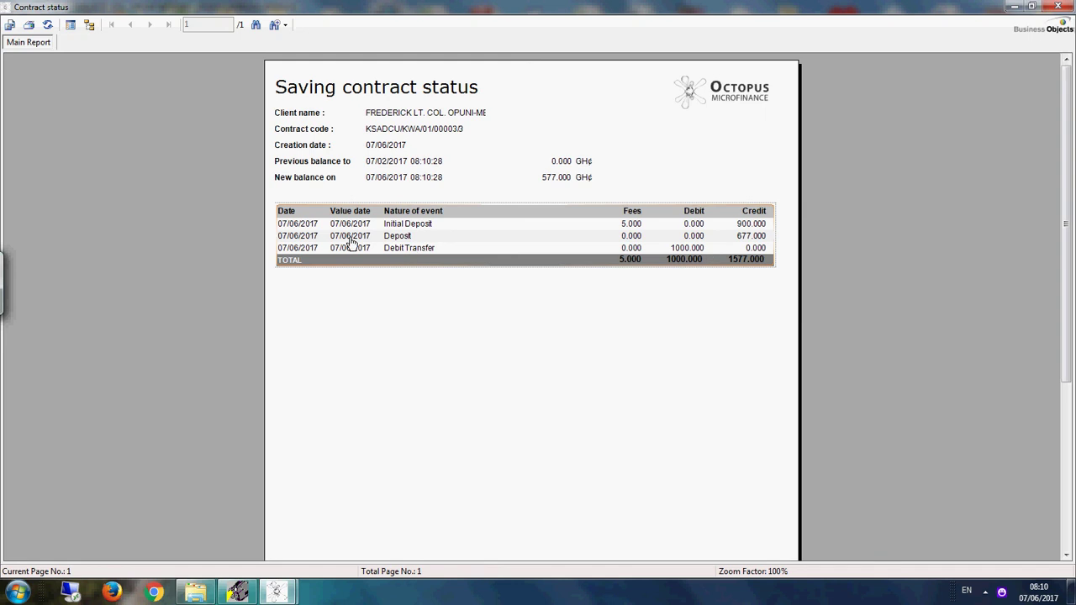
{"action": "left_click", "coordinate": [1056, 7]}
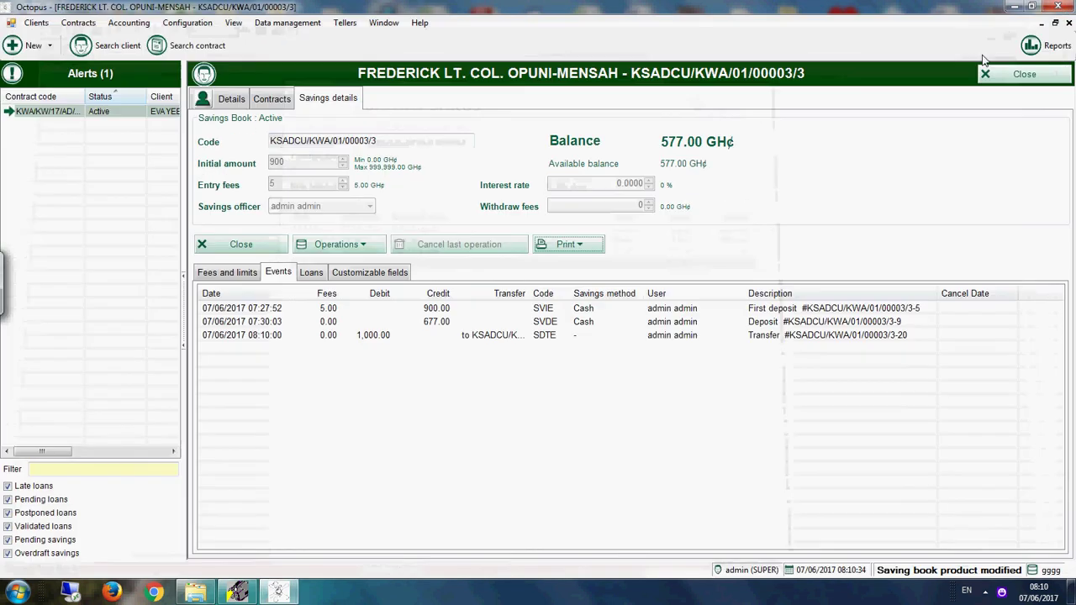
Close the client's file, search savings contracts without any search text, and open the fourth contract listed
{"action": "left_click", "coordinate": [235, 99]}
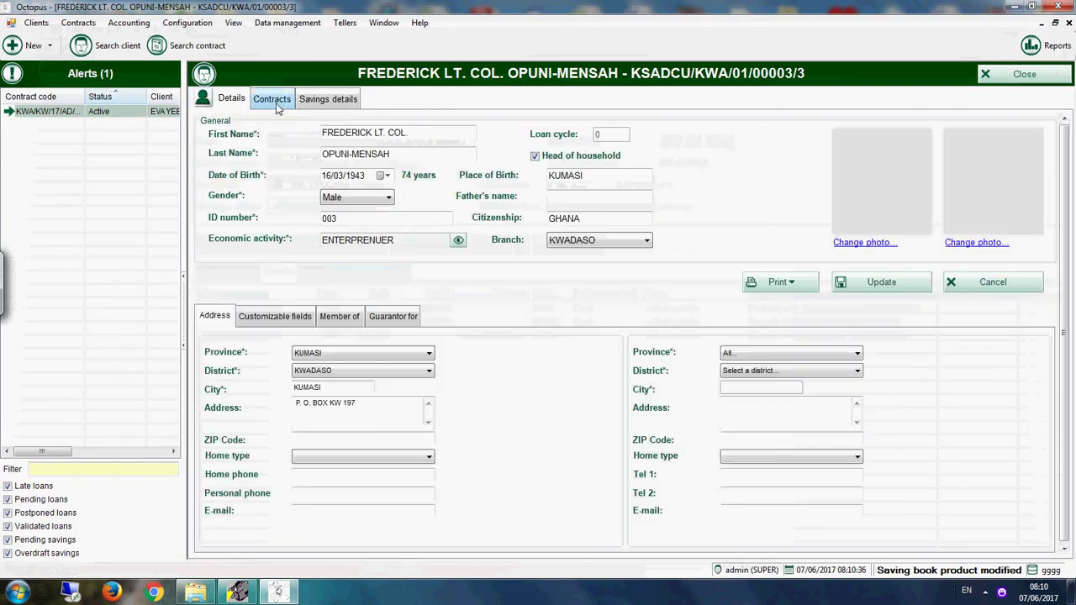
{"action": "left_click", "coordinate": [1018, 76]}
{"action": "left_click", "coordinate": [563, 236]}
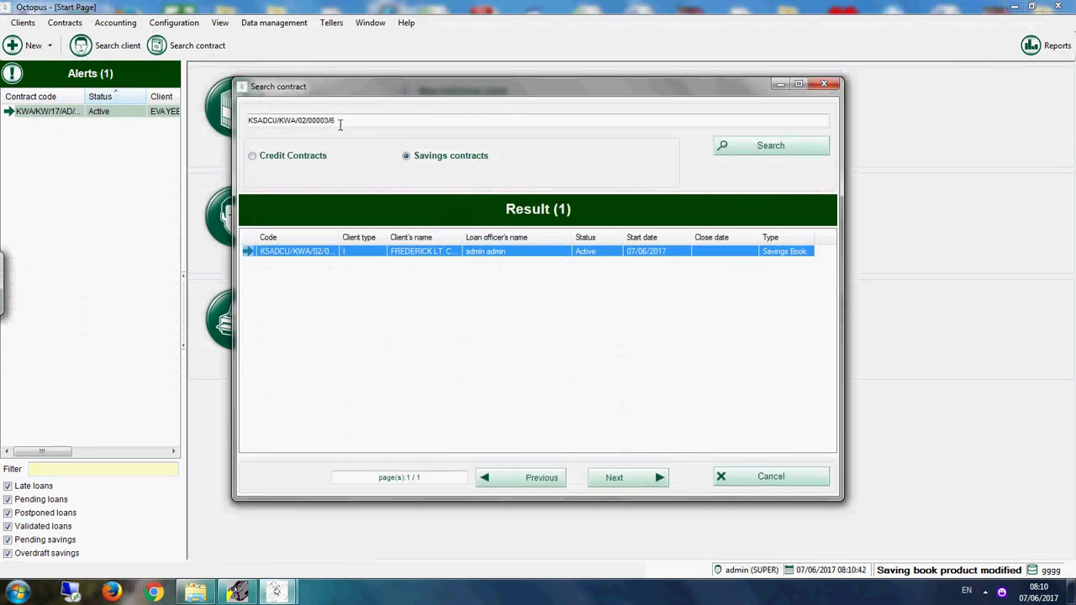
{"action": "left_click_drag", "start_coordinate": [341, 125], "coordinate": [199, 102]}
{"action": "key", "text": "BackSpace"}
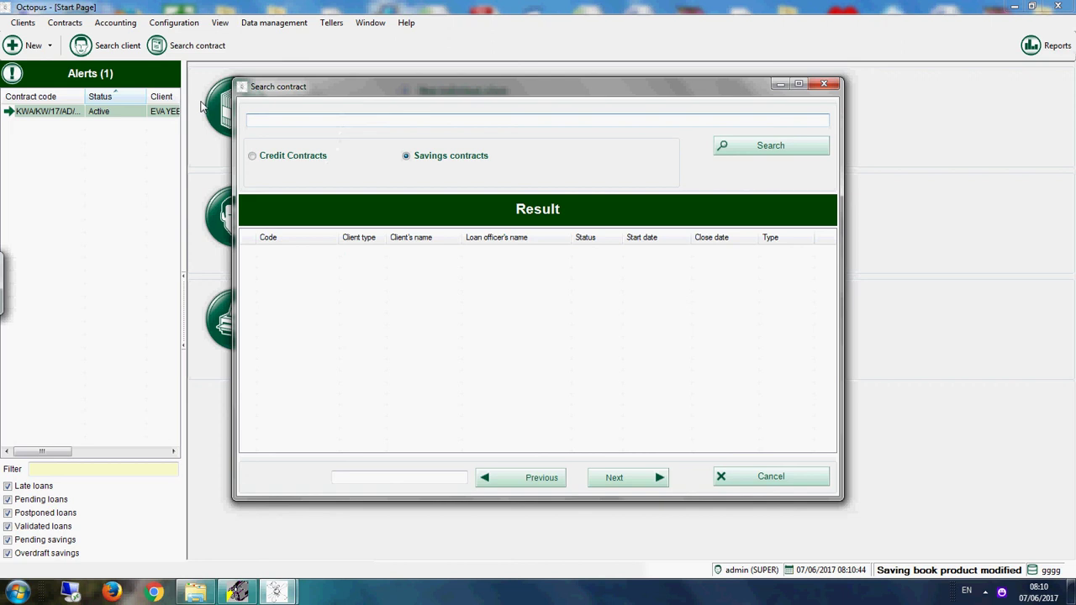
{"action": "left_click", "coordinate": [769, 146]}
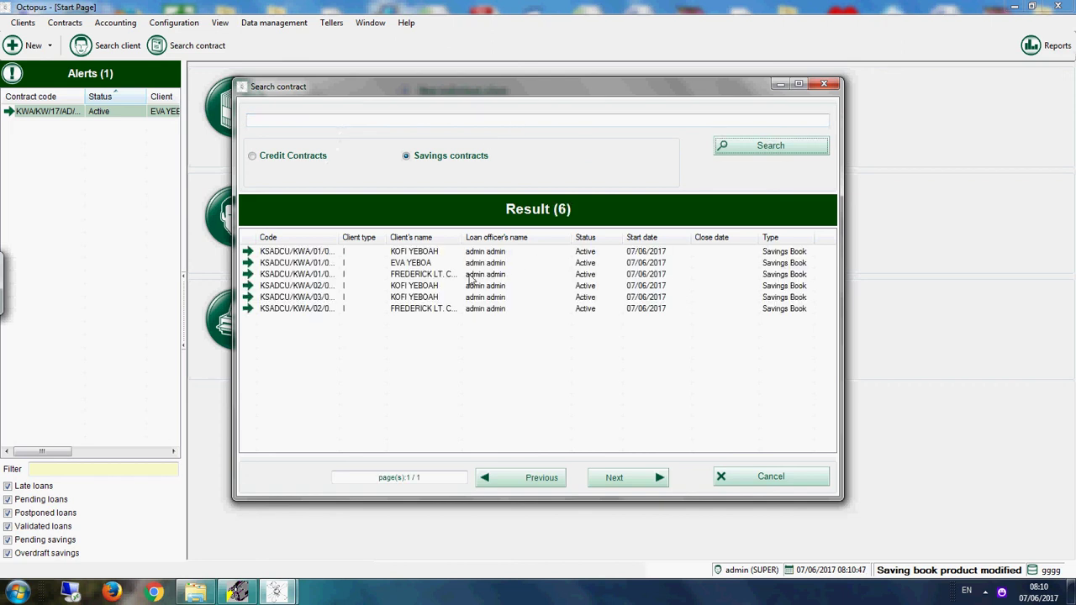
{"action": "left_click", "coordinate": [417, 287]}
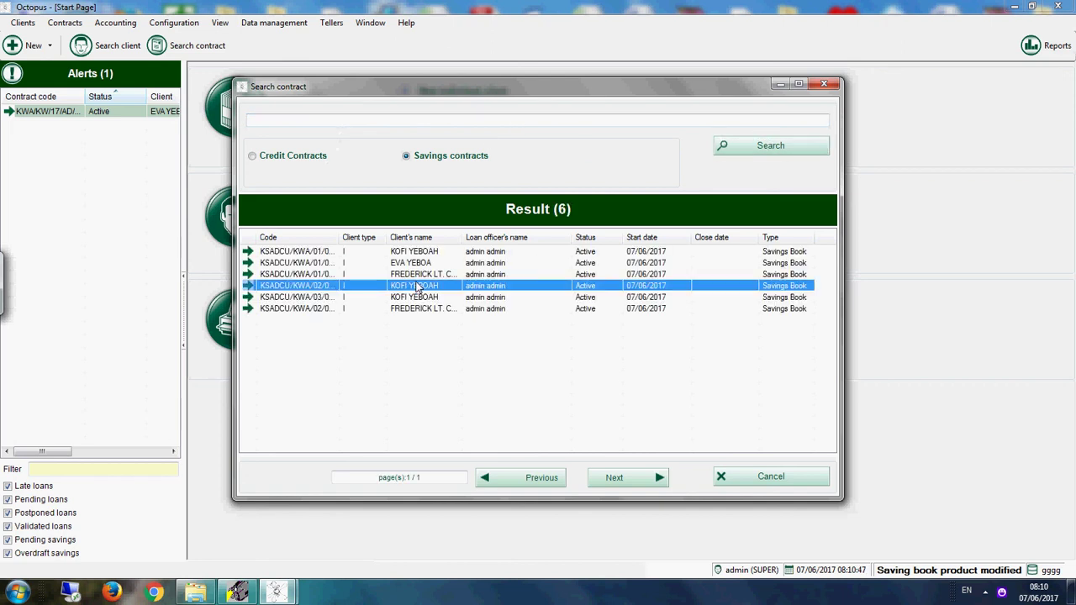
{"action": "double_click", "coordinate": [424, 288]}
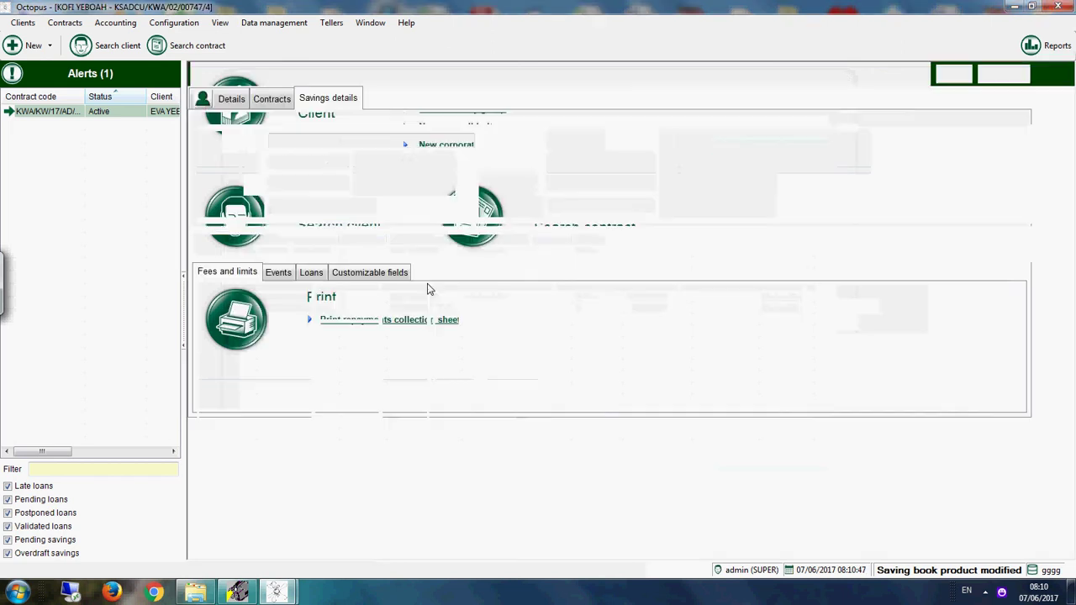
View the contract status report for the opened shares account, and close both the report and the account
{"action": "left_click", "coordinate": [567, 244]}
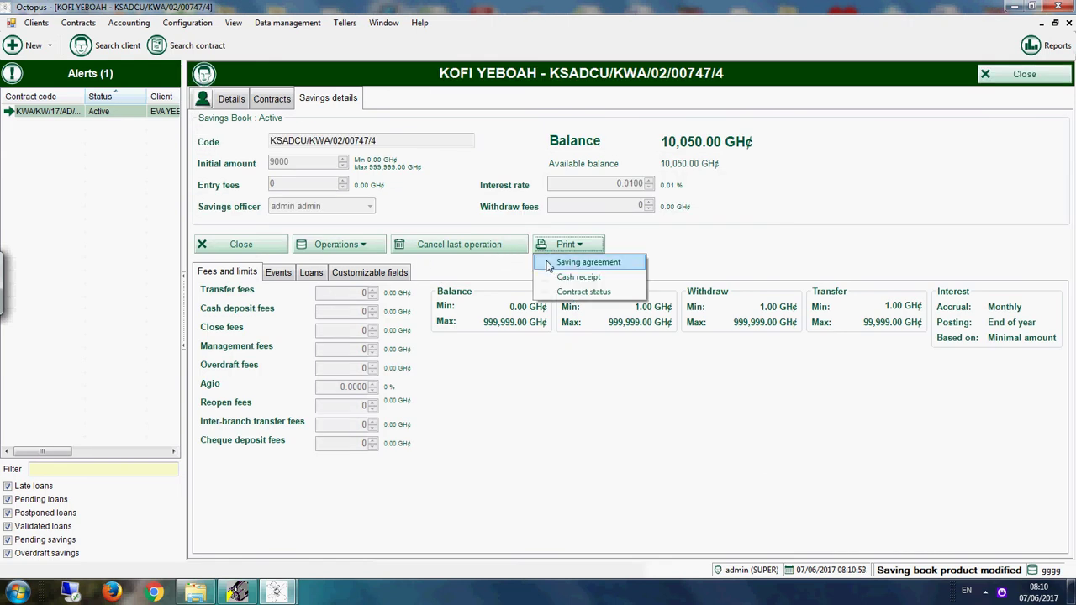
{"action": "left_click", "coordinate": [560, 292]}
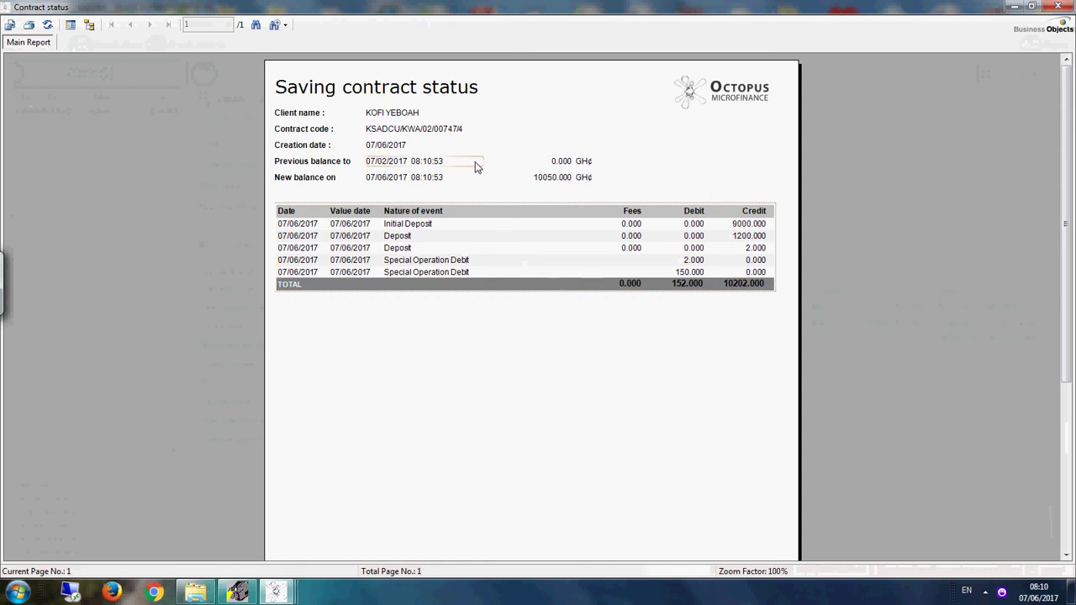
{"action": "left_click", "coordinate": [1058, 6]}
{"action": "left_click", "coordinate": [1028, 75]}
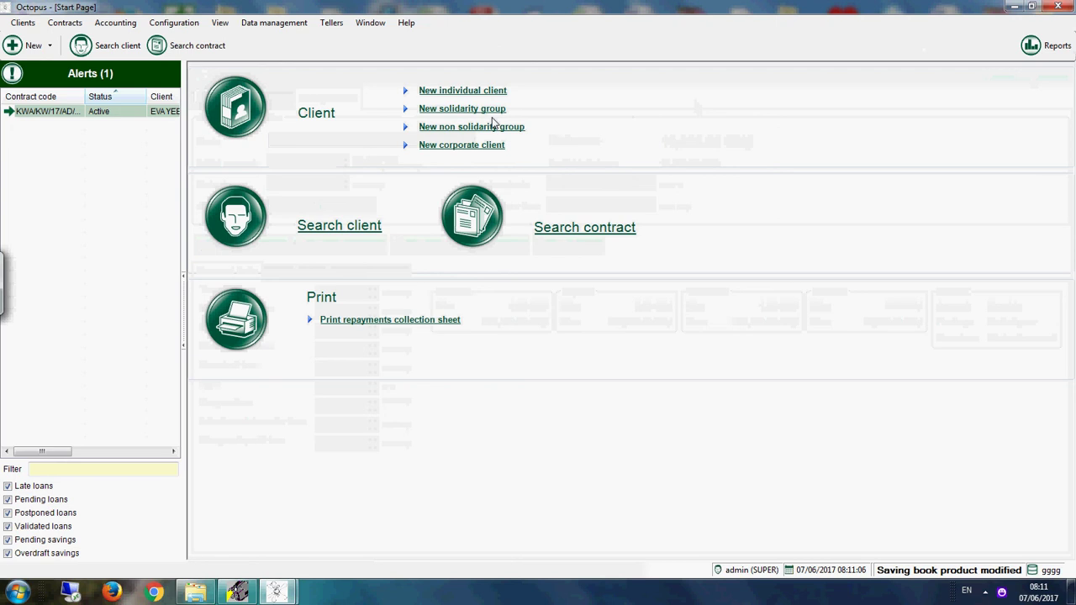
In Accounting Closure, preview savings events generation for 07/06/2017 across all branches and close the Accounting Journals window
{"action": "left_click", "coordinate": [124, 28]}
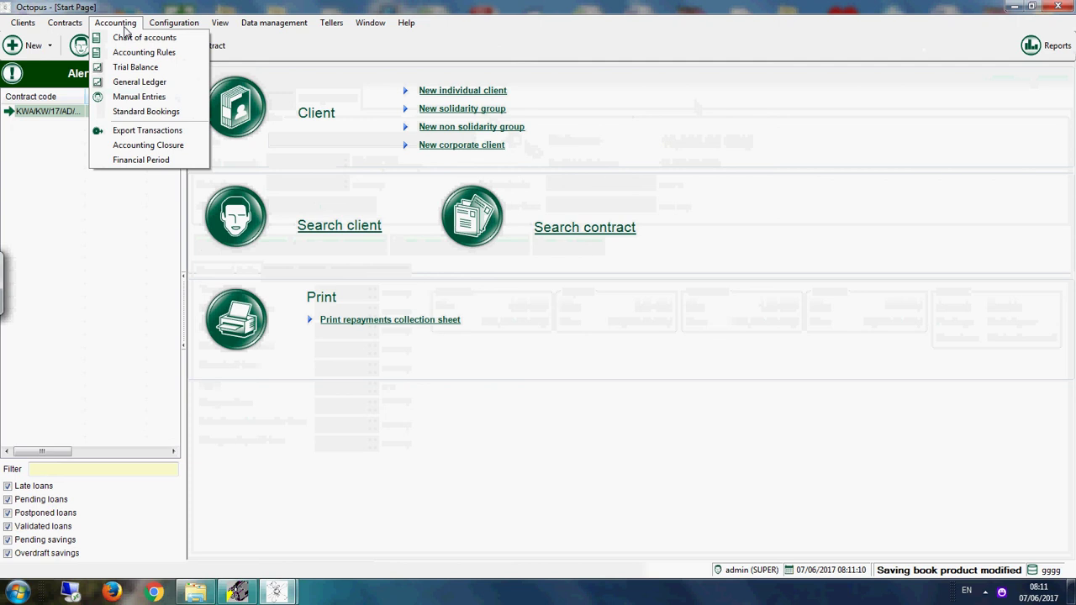
{"action": "left_click", "coordinate": [148, 144]}
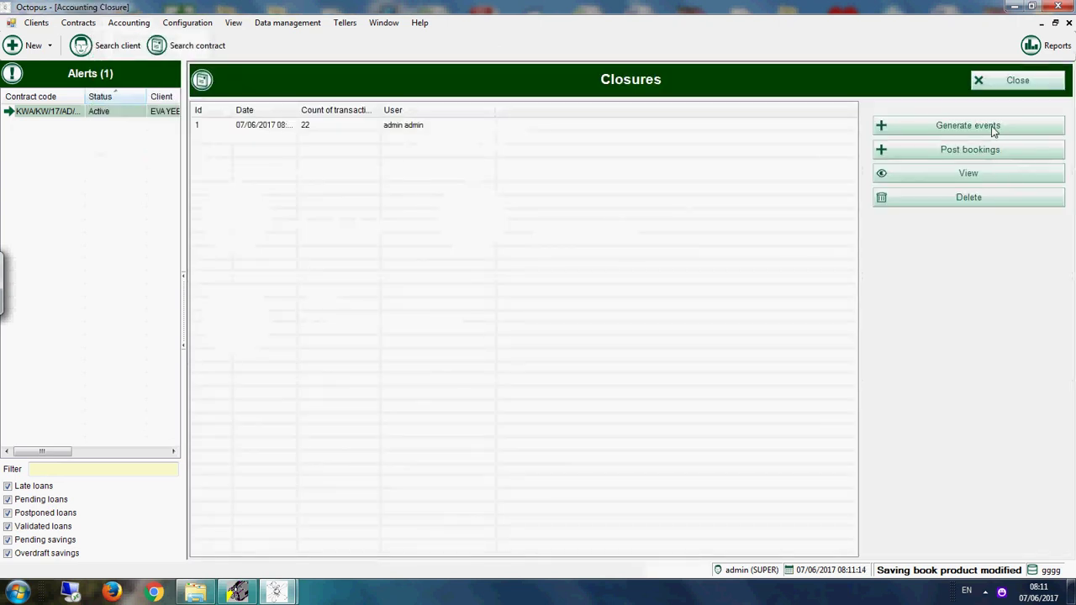
{"action": "left_click", "coordinate": [955, 127]}
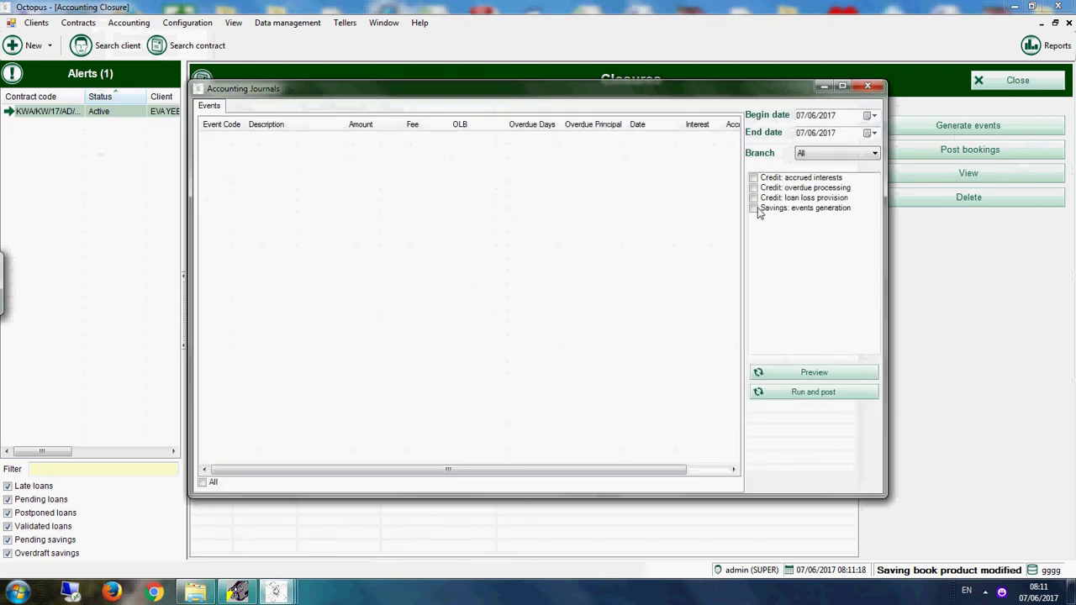
{"action": "left_click", "coordinate": [753, 207]}
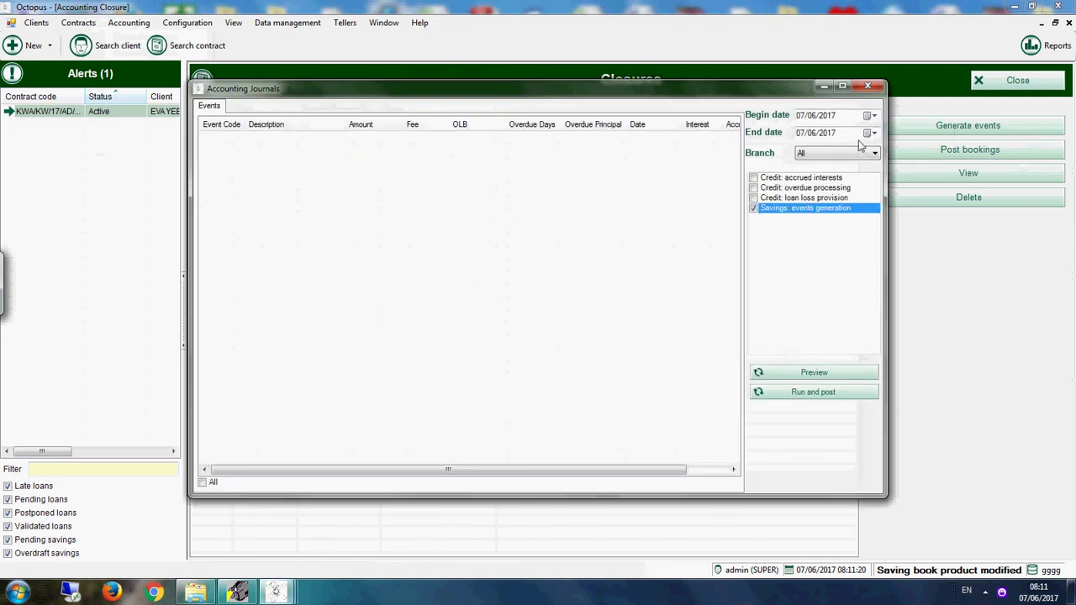
{"action": "left_click", "coordinate": [825, 375]}
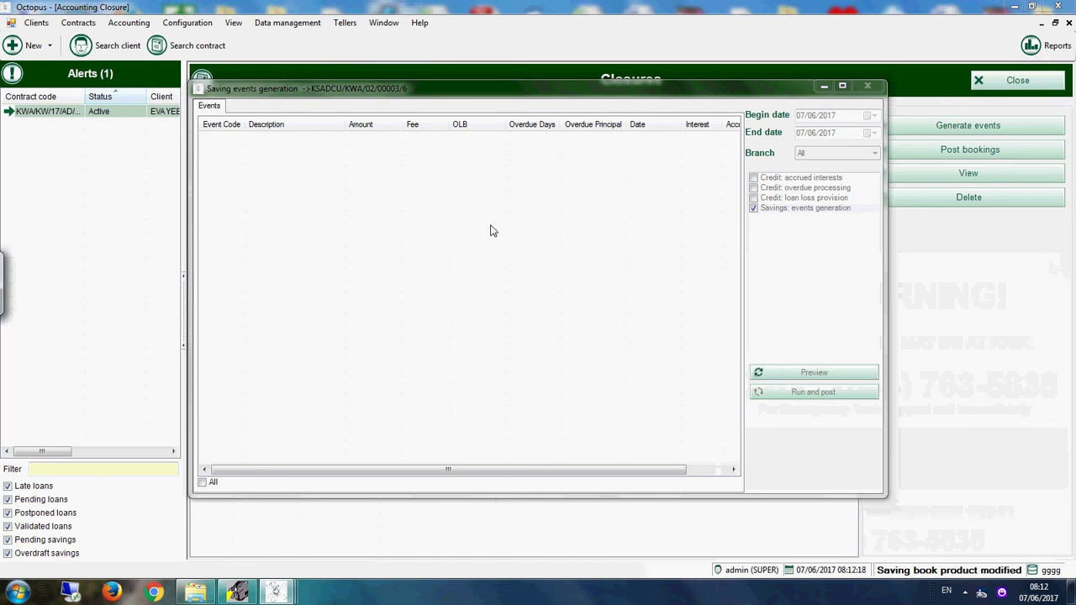
{"action": "left_click", "coordinate": [844, 85]}
{"action": "left_click", "coordinate": [1064, 6]}
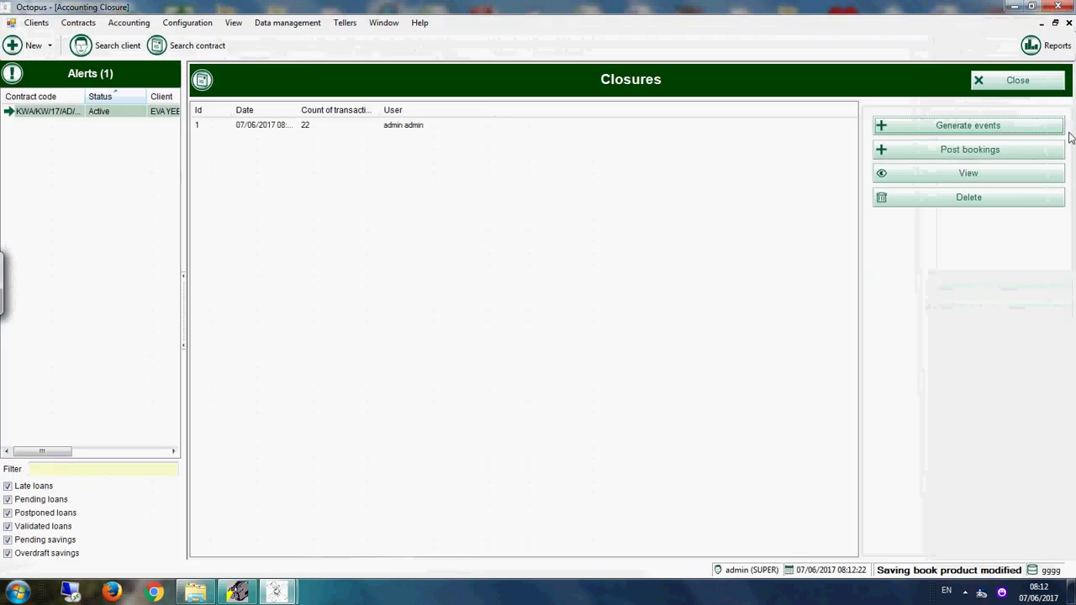
Generate the Savings contracts report dated 07/06/2017, examine the balances by product, and close the report and the report list
{"action": "left_click", "coordinate": [1051, 44]}
{"action": "left_click", "coordinate": [1074, 461]}
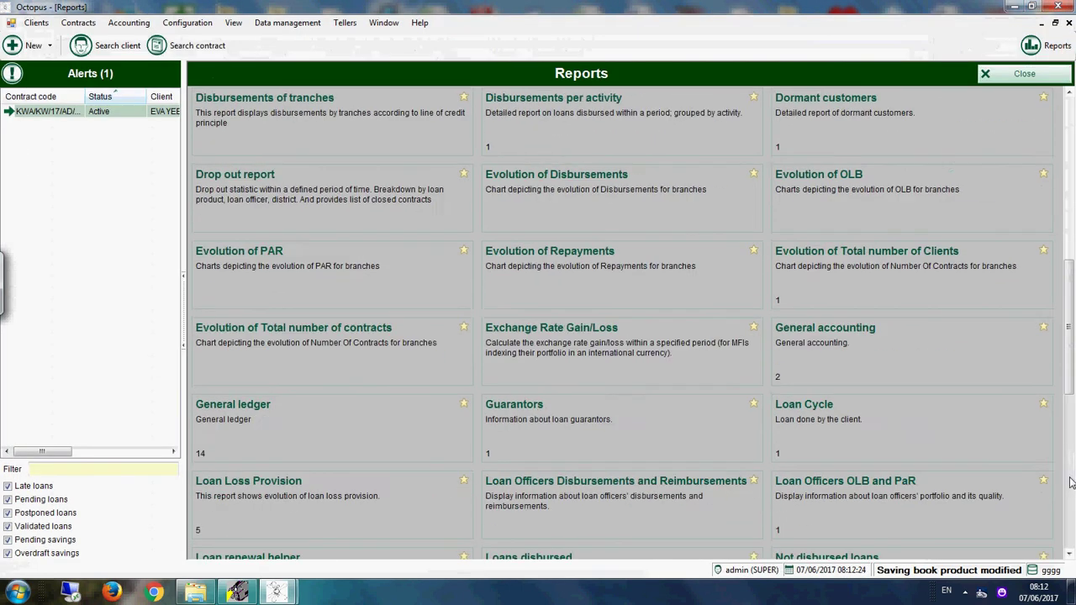
{"action": "left_click", "coordinate": [805, 350]}
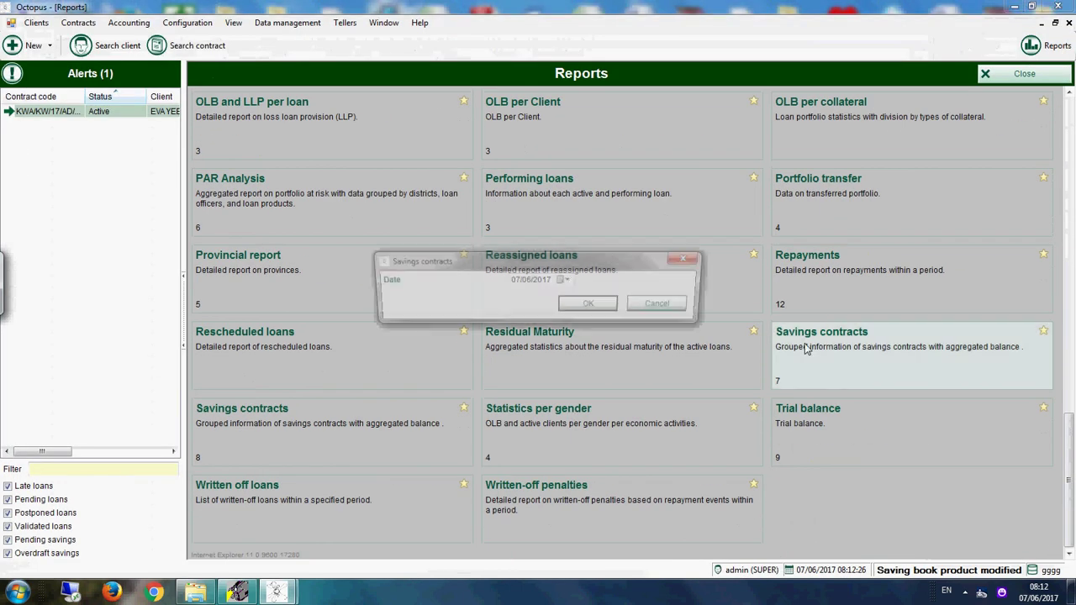
{"action": "left_click", "coordinate": [586, 307]}
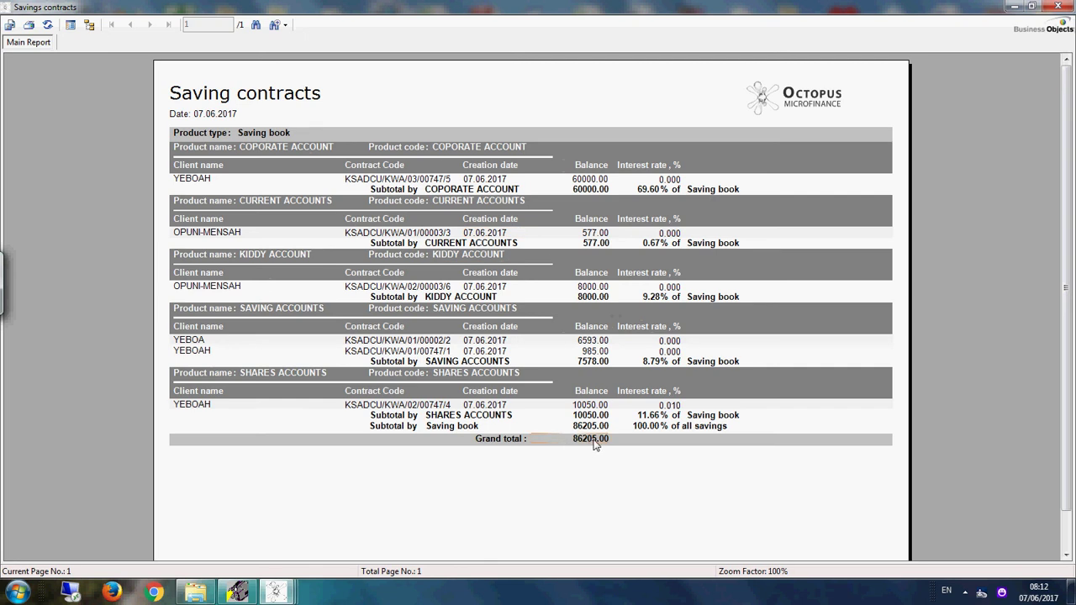
{"action": "left_click", "coordinate": [1058, 6]}
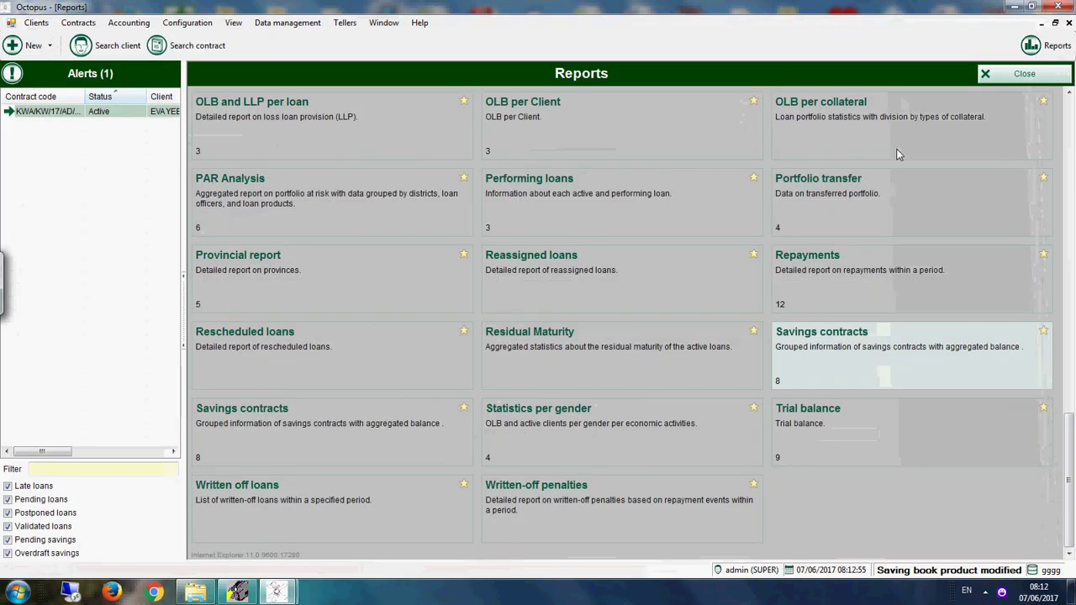
{"action": "left_click", "coordinate": [1019, 78]}
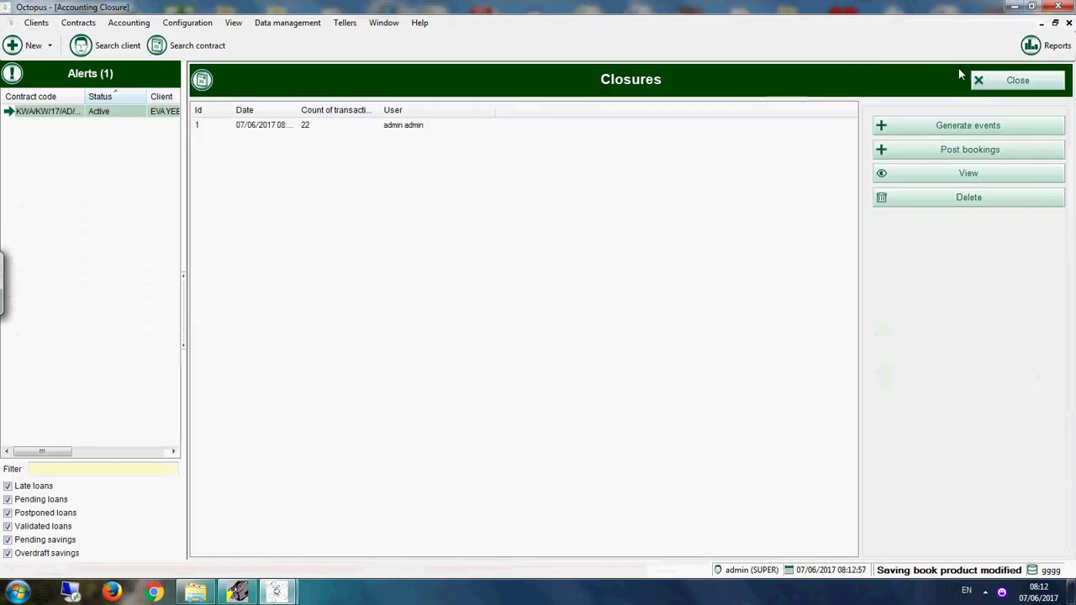
{"action": "left_click", "coordinate": [960, 126]}
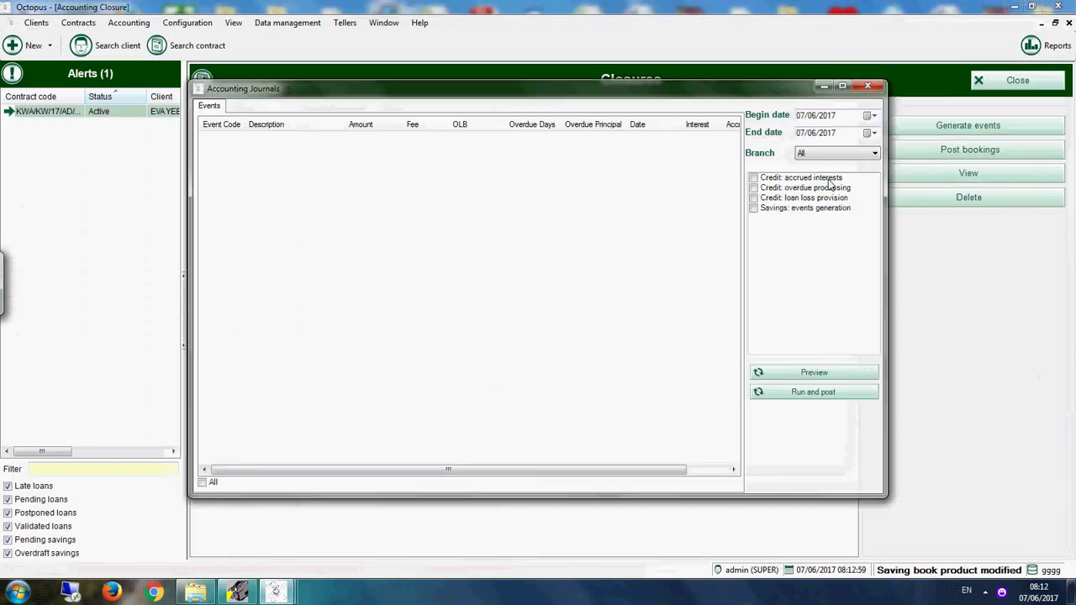
{"action": "left_click", "coordinate": [874, 80]}
{"action": "left_click", "coordinate": [980, 80]}
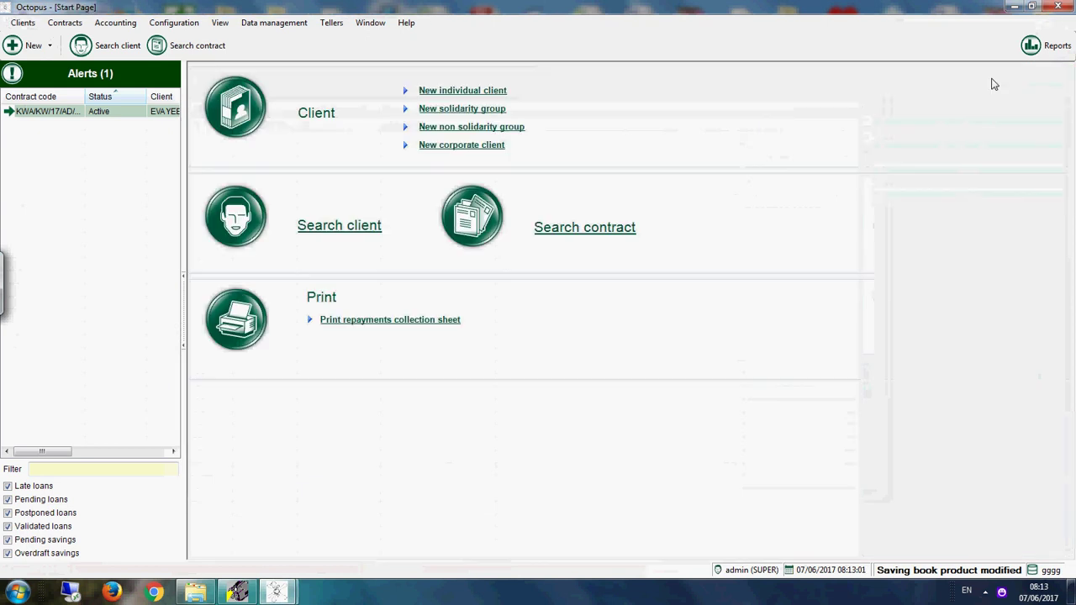